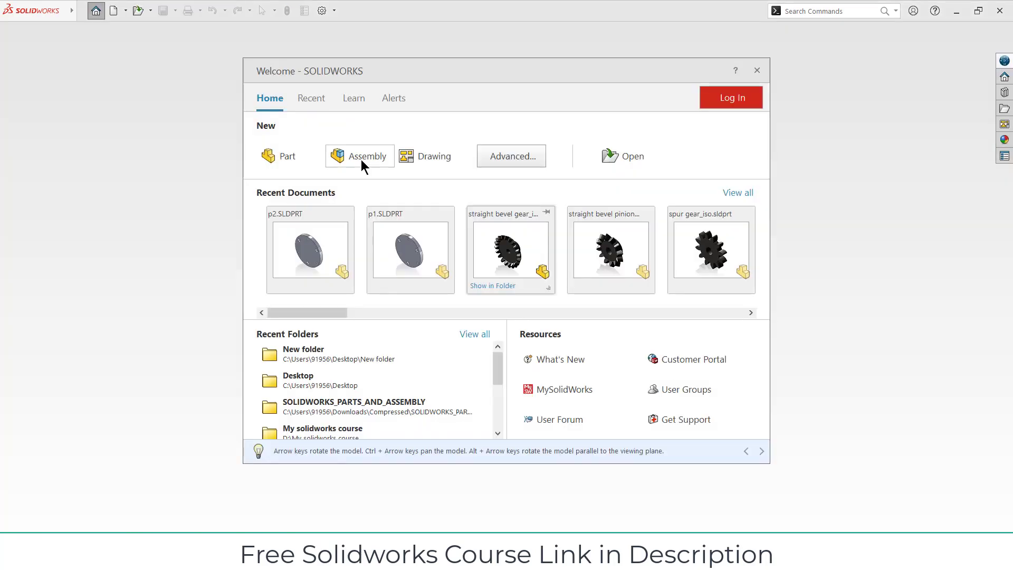
Step: Create a new Assembly document from the Welcome dialog
left_click(362, 160)
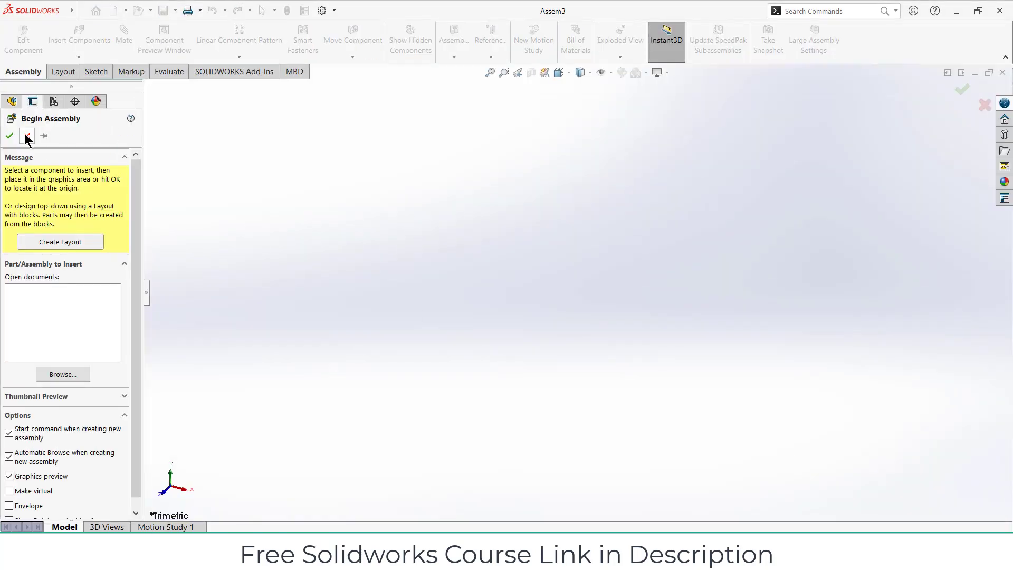
Step: Insert a new in-context part sketched on the Front Plane
left_click(26, 136)
left_click(79, 57)
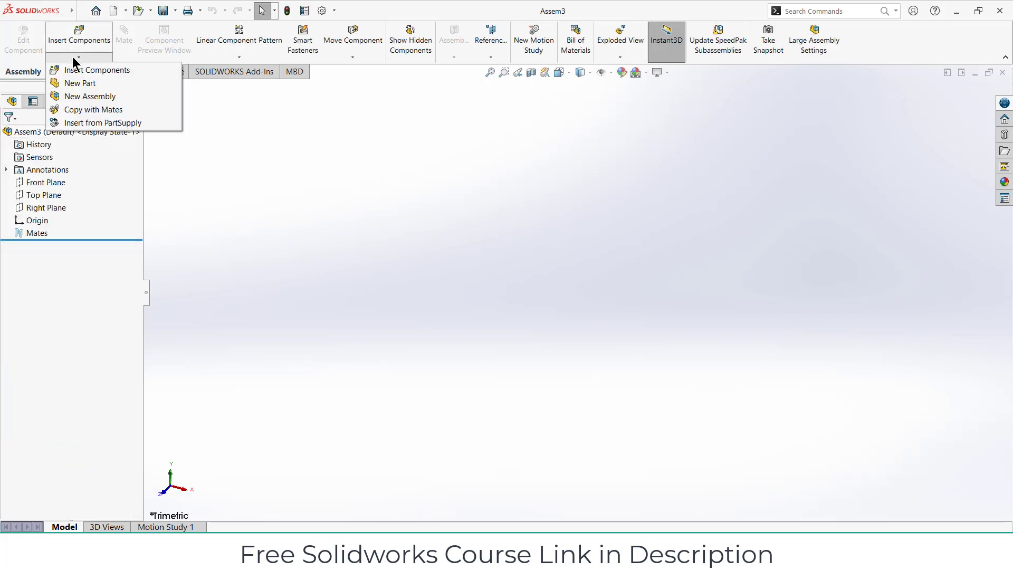
left_click(79, 82)
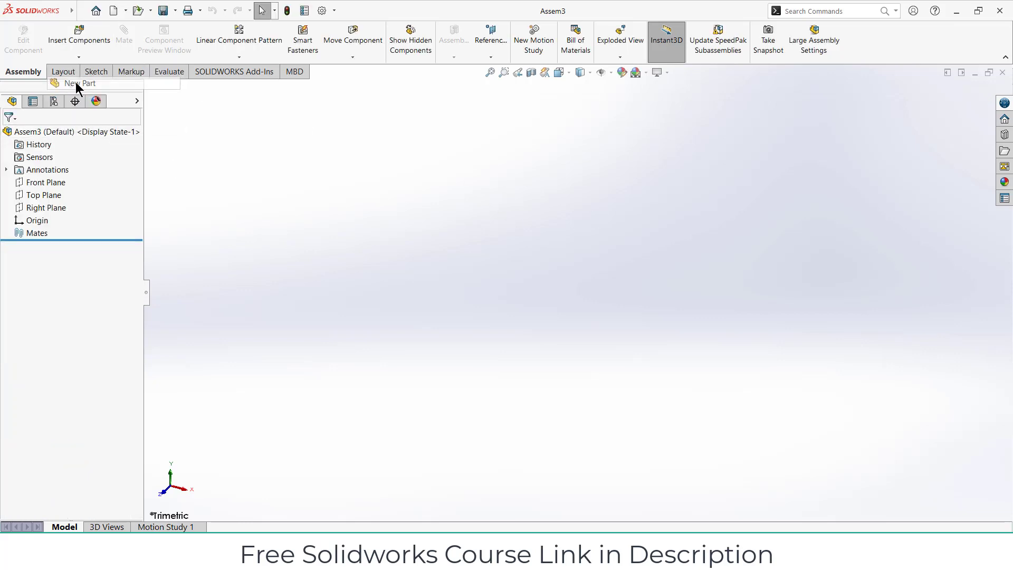
left_click(45, 183)
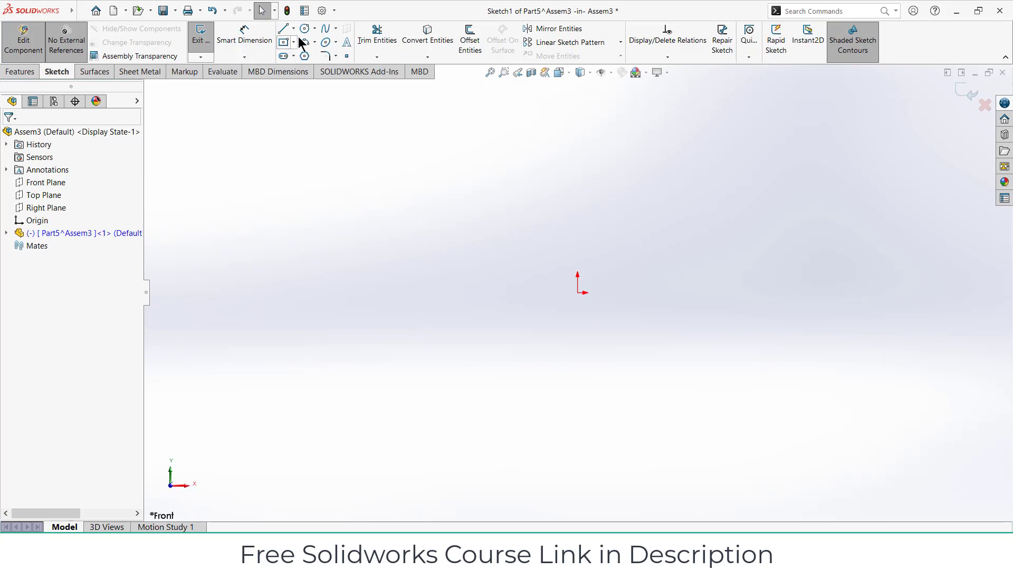
Step: Draw a circle centred on the origin with a 100 mm diameter
left_click(577, 293)
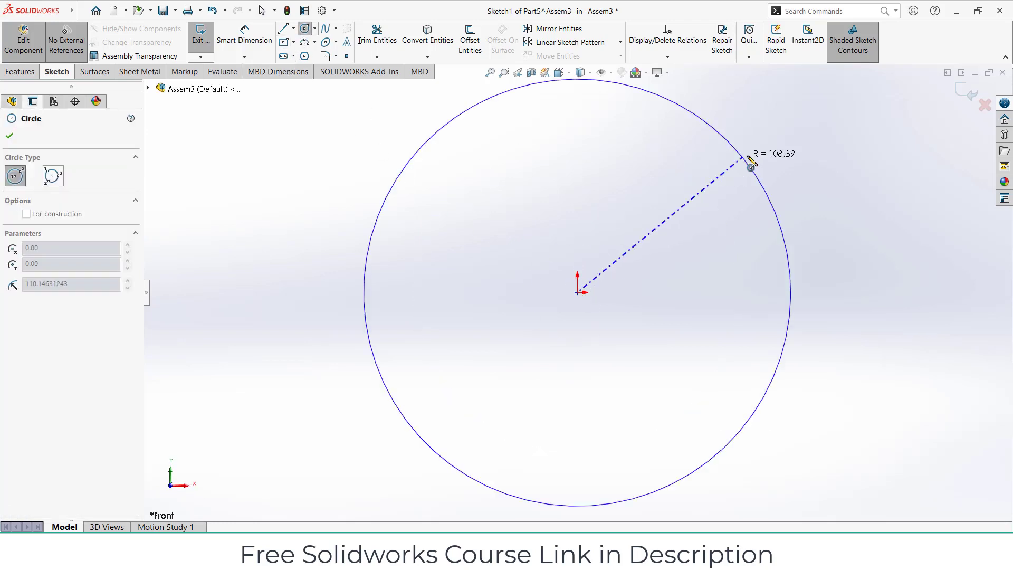
left_click(775, 158)
left_click(232, 32)
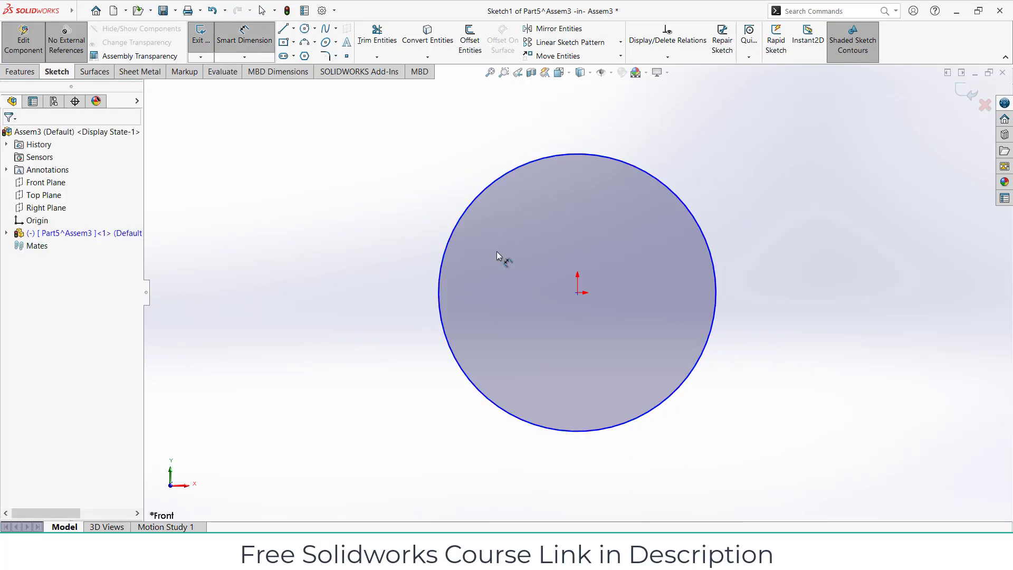
left_click(476, 211)
left_click(389, 209)
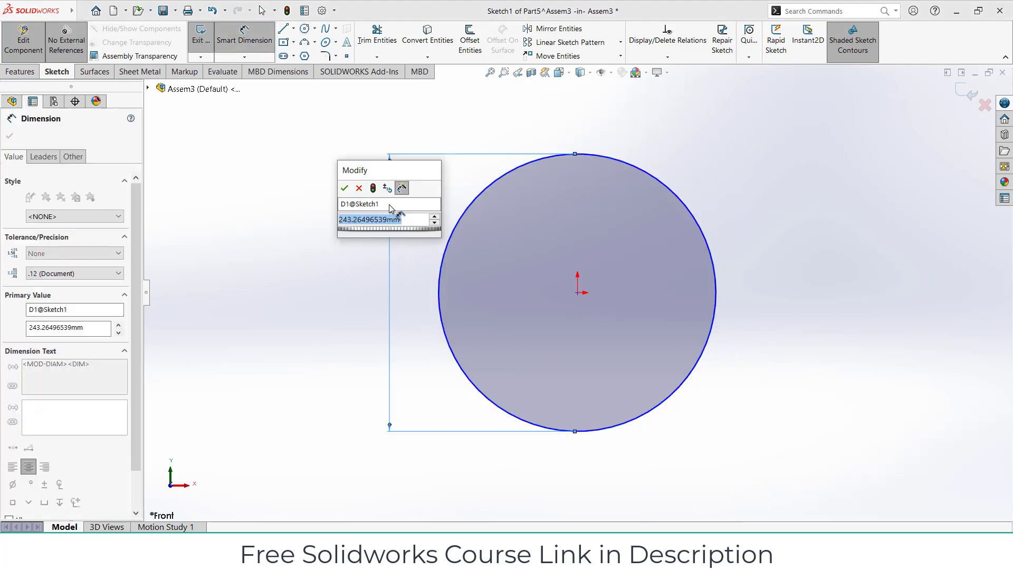
type("100")
key("Return")
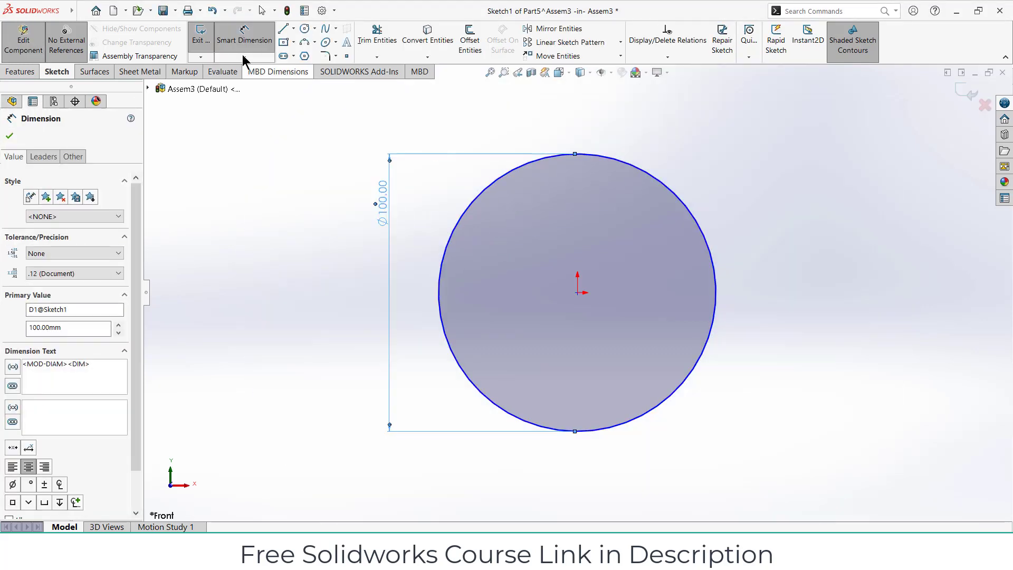
Step: Draw a 5 mm diameter circle above the origin
left_click(304, 30)
scroll(650, 169, "down", 2)
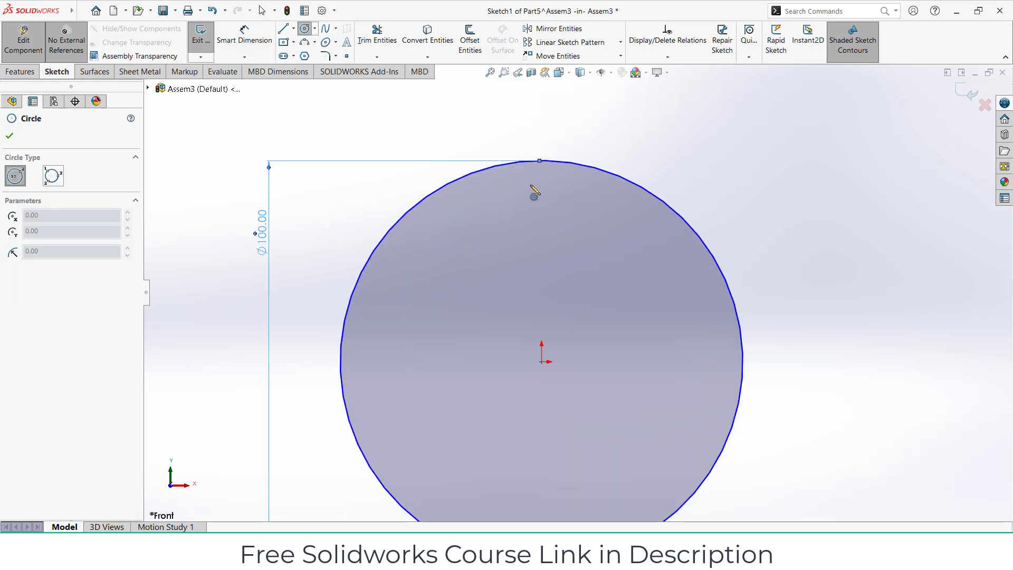
left_click(541, 188)
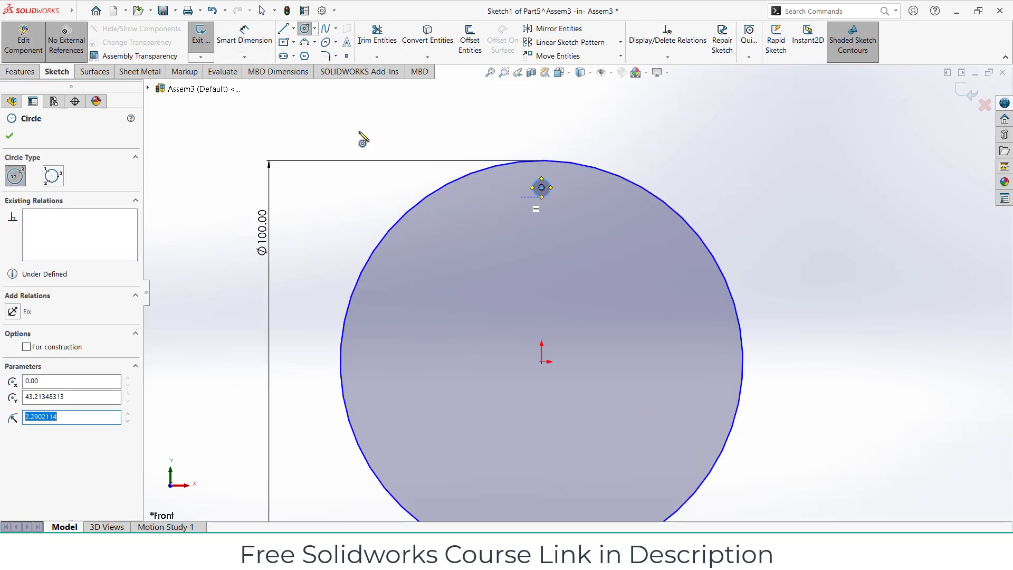
left_click(244, 34)
left_click(551, 193)
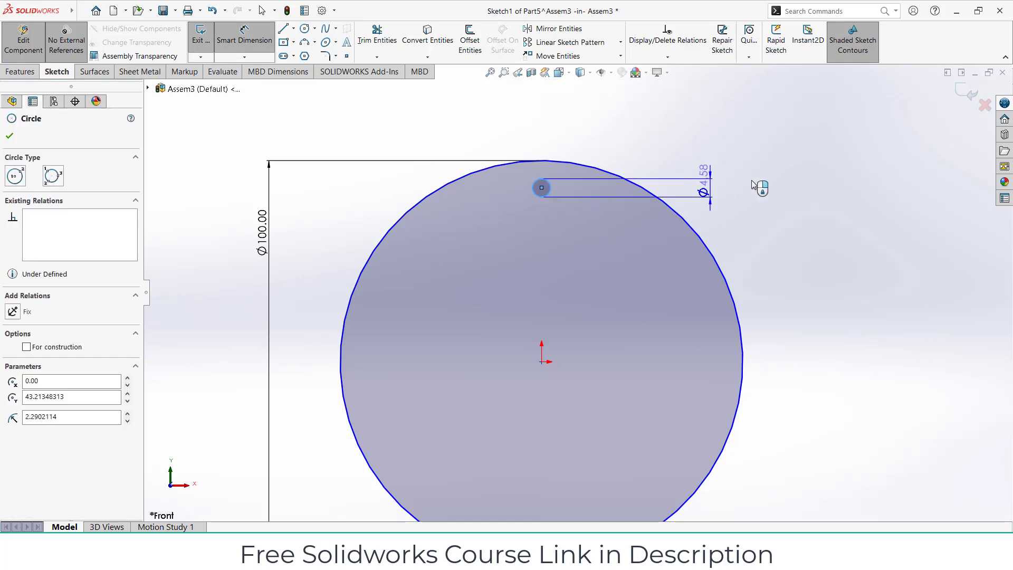
left_click(743, 182)
type("5")
key("Return")
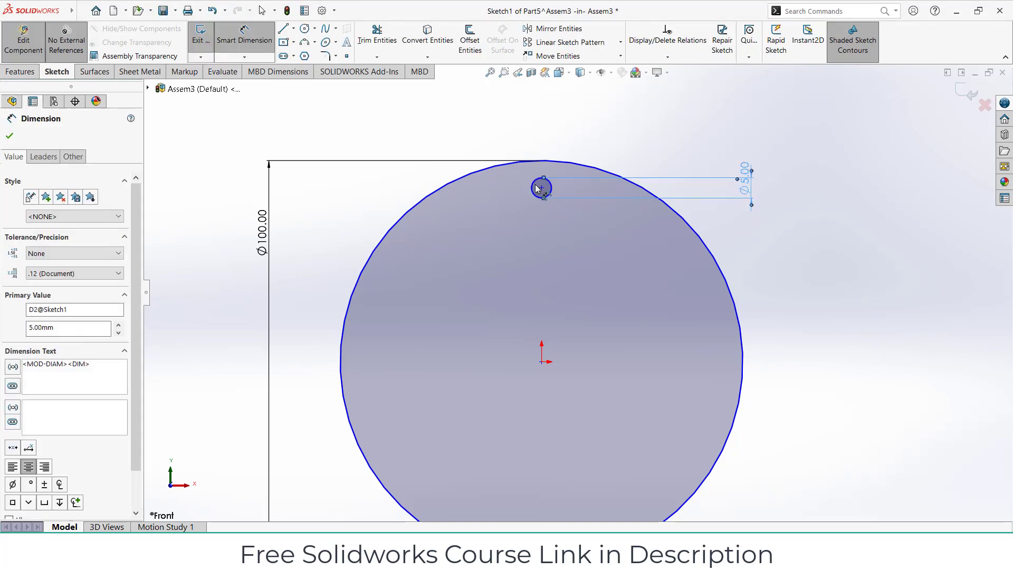
Step: Dimension the small circle's centre 40 mm from the origin
left_click(541, 189)
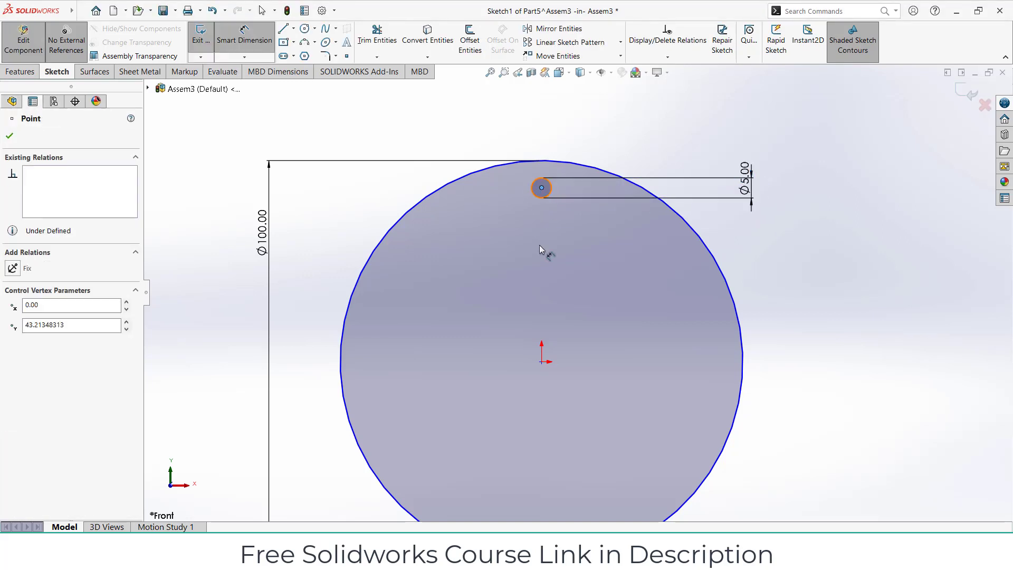
left_click(542, 364)
left_click(319, 264)
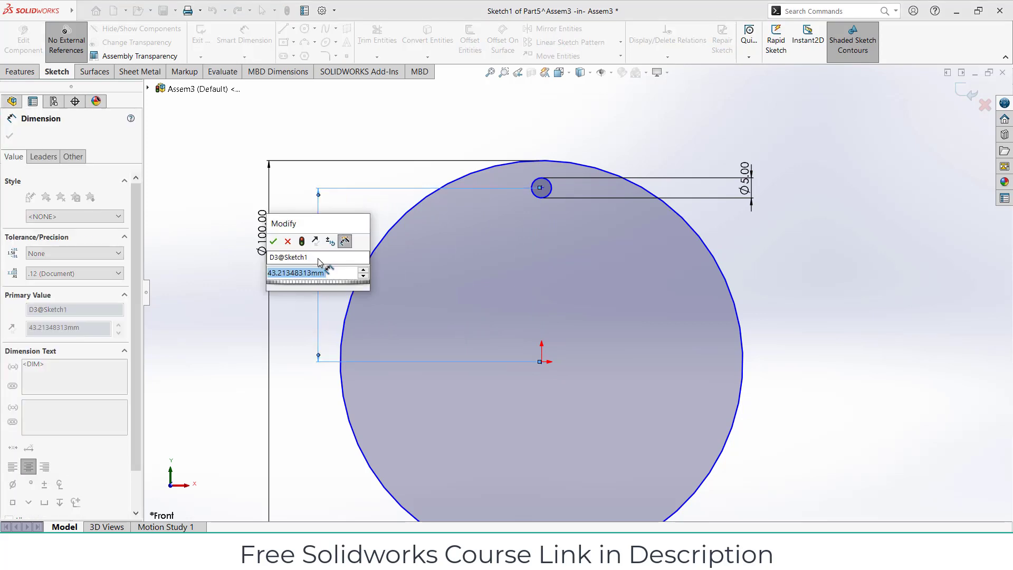
type("40")
key("Return")
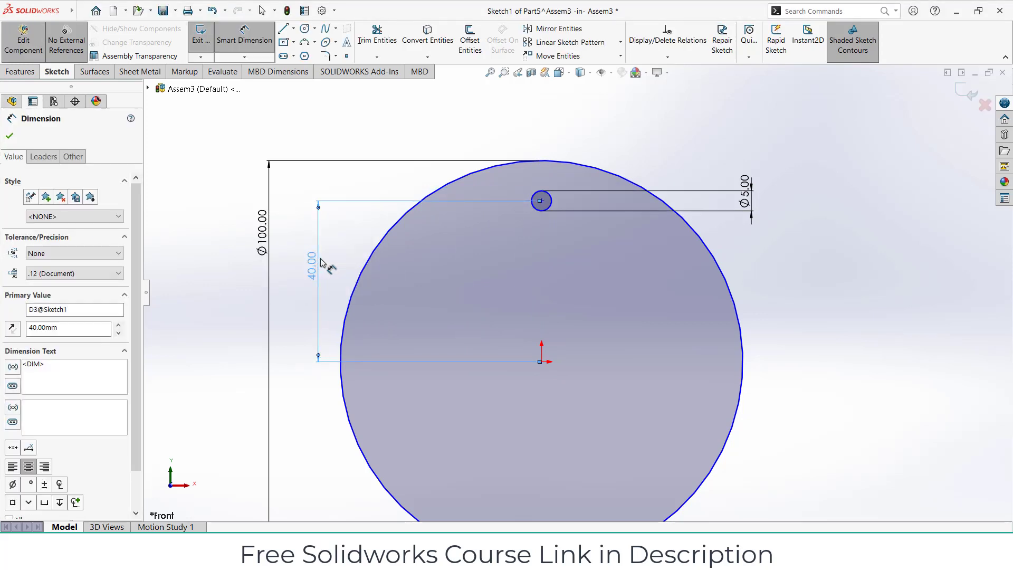
key("Escape")
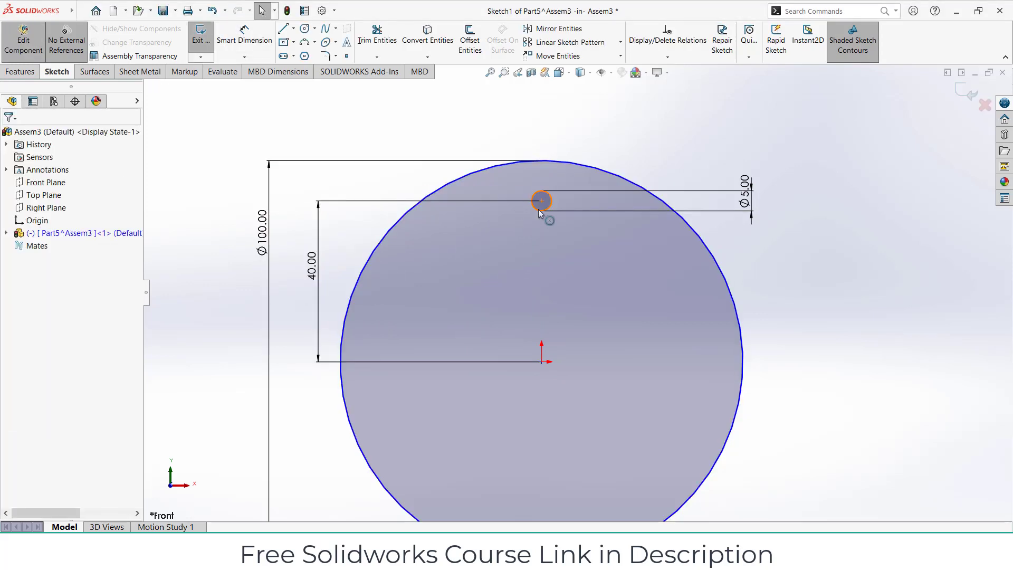
Step: Add a Vertical relation between the small circle's centre and the origin
left_click(541, 201)
left_click(542, 361, "ctrl")
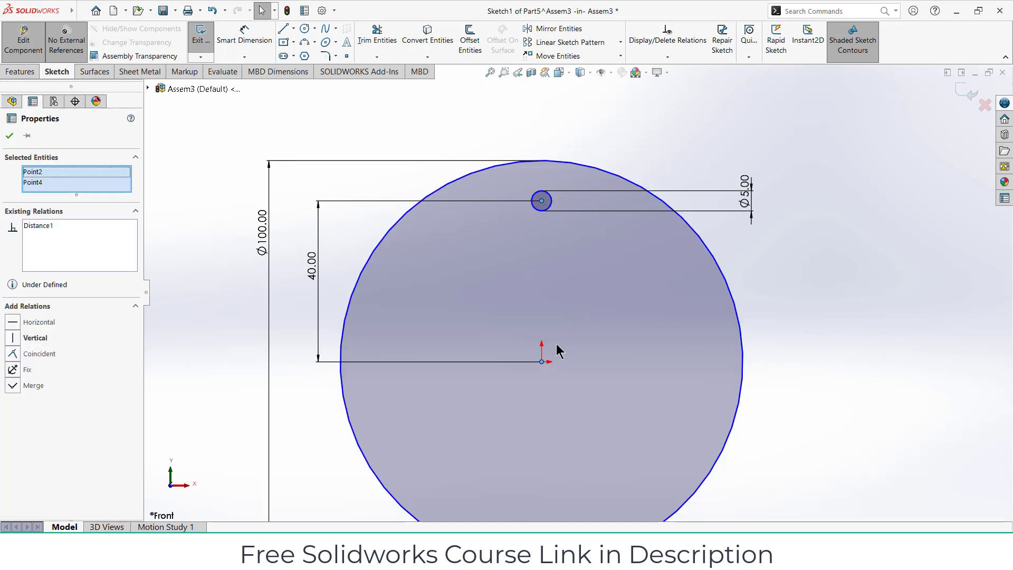
left_click(587, 316)
left_click(841, 277)
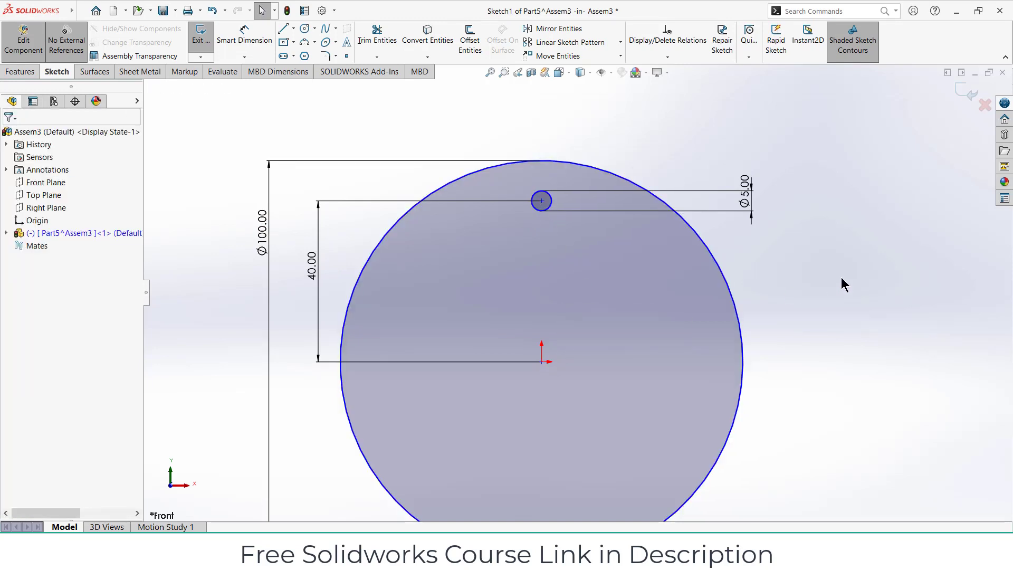
scroll(573, 290, "up", 2)
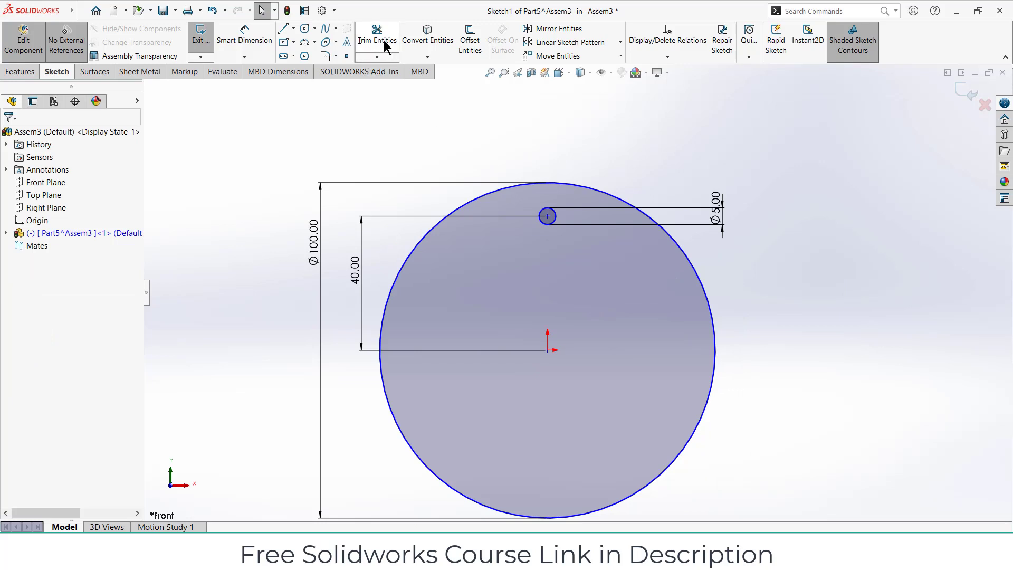
Step: Circular-pattern the 5 mm circle about the origin into 3 instances
left_click(621, 42)
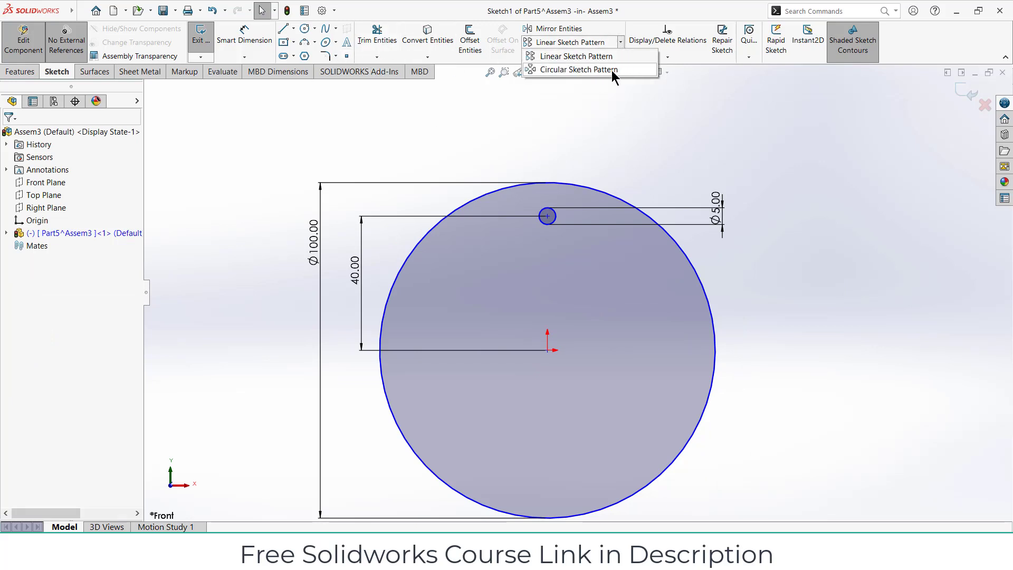
left_click(570, 68)
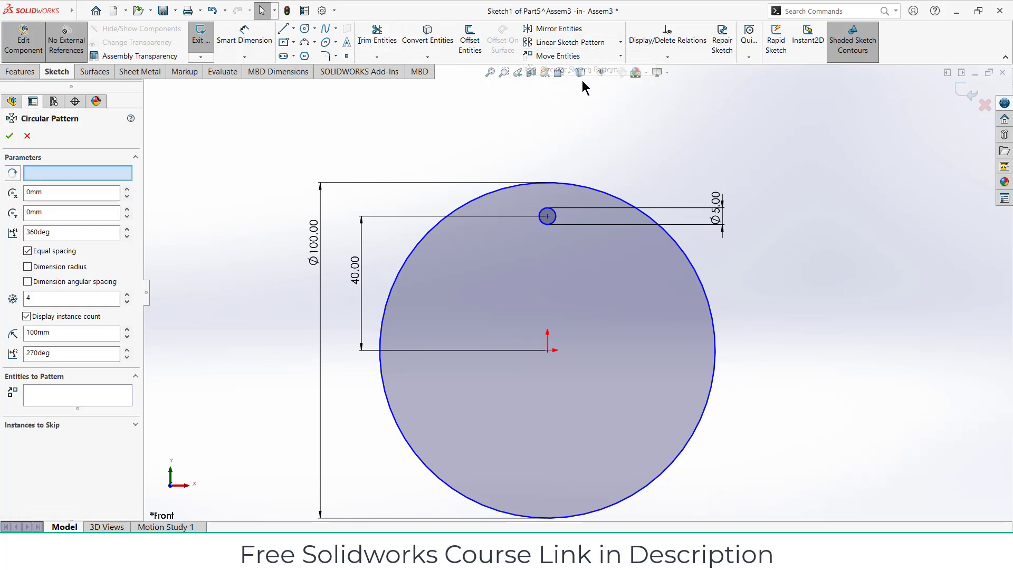
left_click(547, 350)
left_click(94, 397)
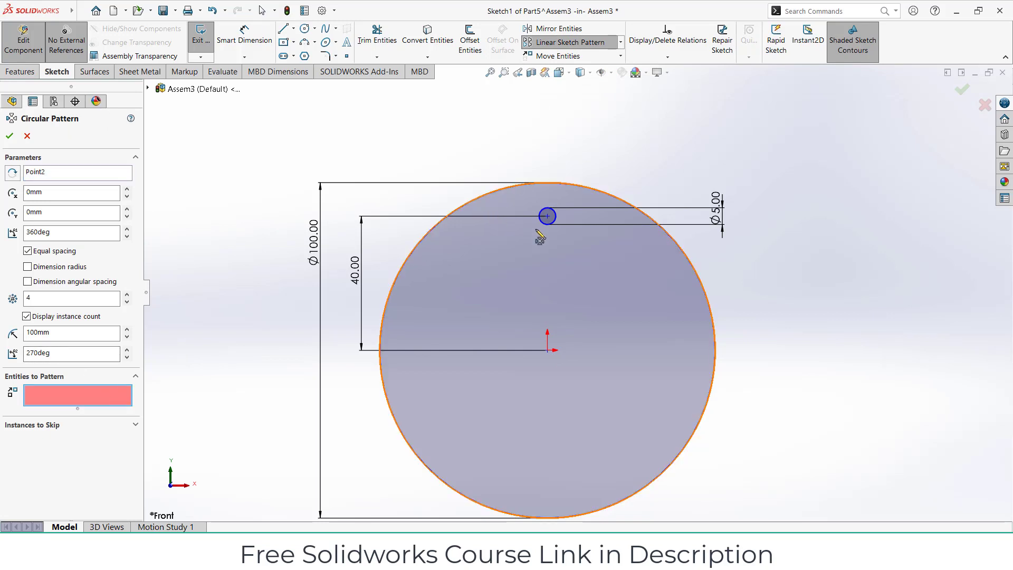
left_click(553, 229)
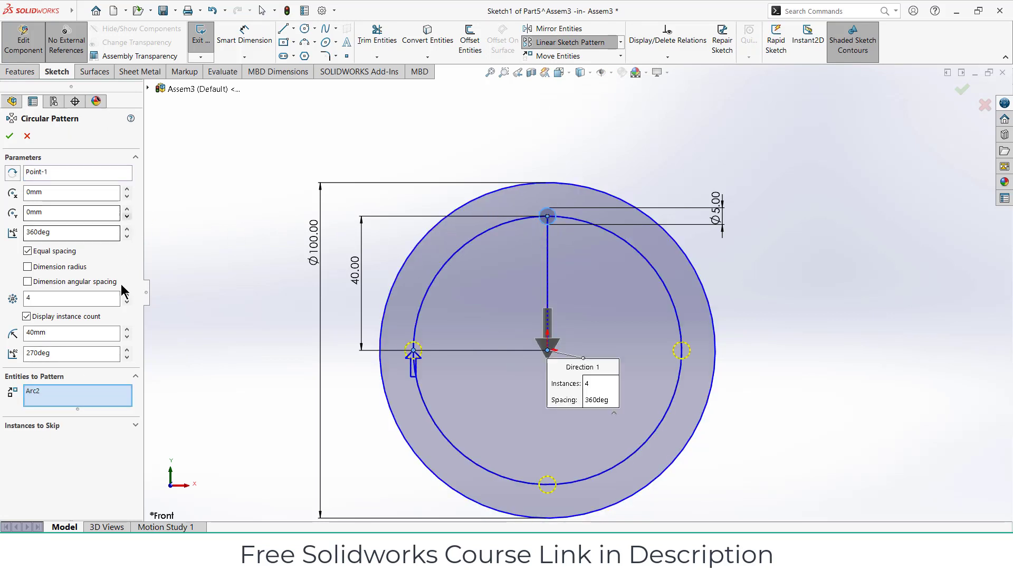
left_click(128, 302)
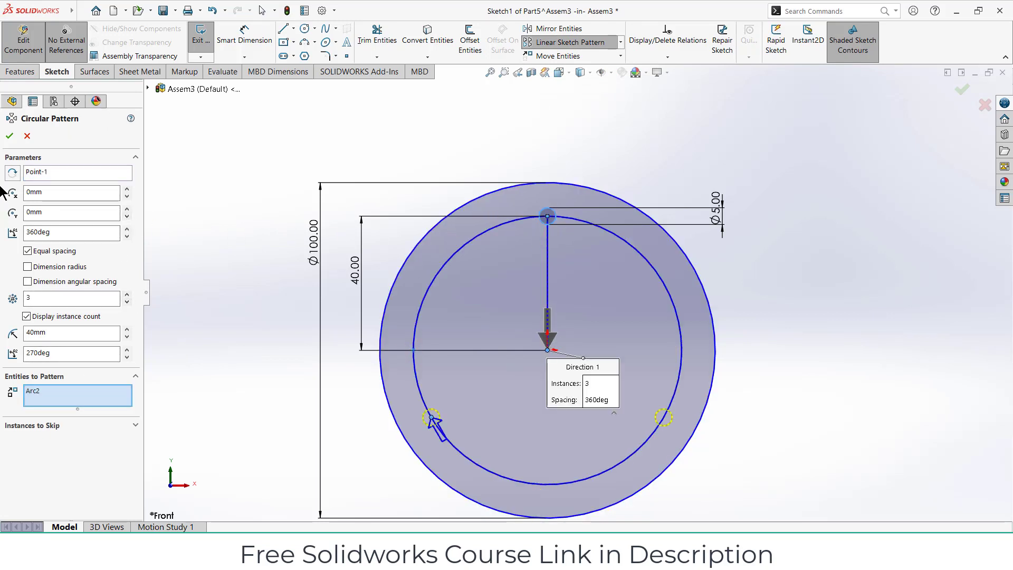
left_click(9, 137)
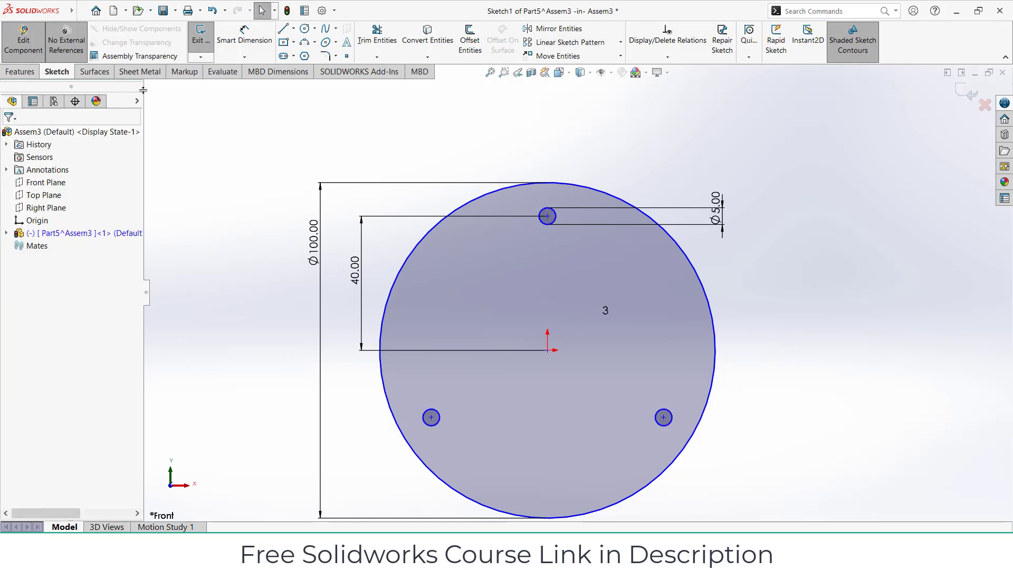
Step: Draw a circle at upper left, plus construction lines to it and horizontally from the origin
left_click(304, 28)
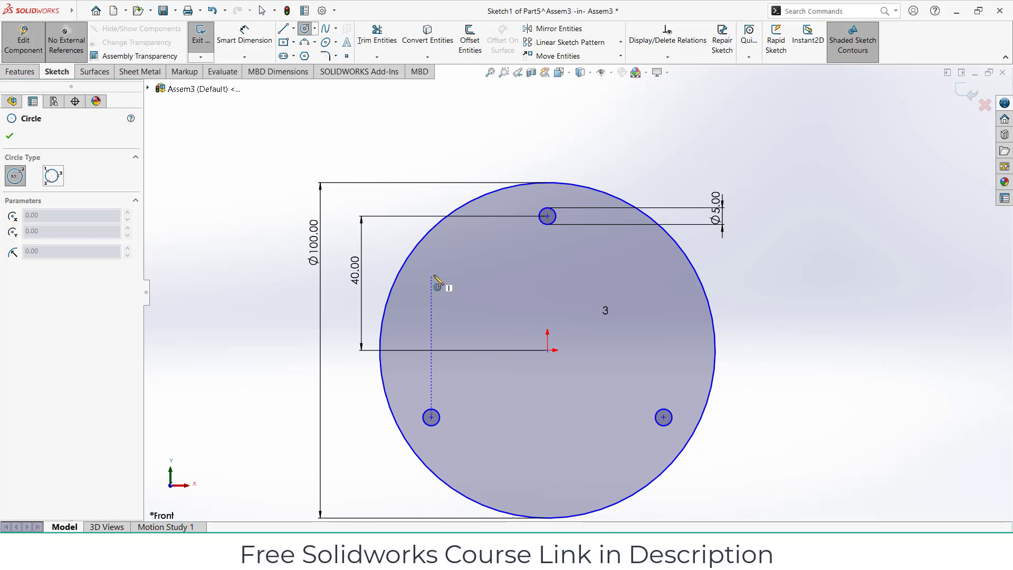
left_click(432, 275)
left_click(446, 298)
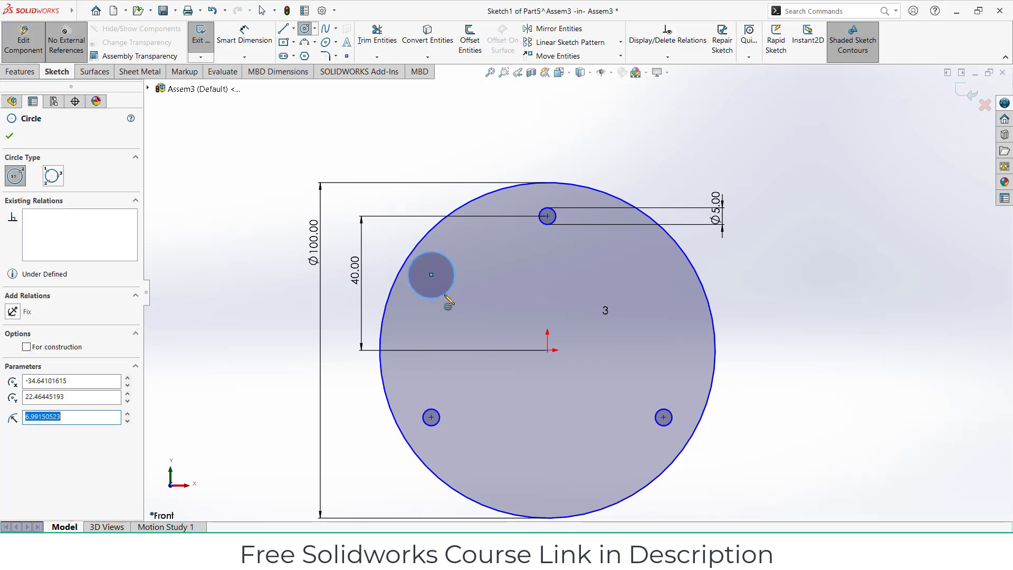
left_click(293, 28)
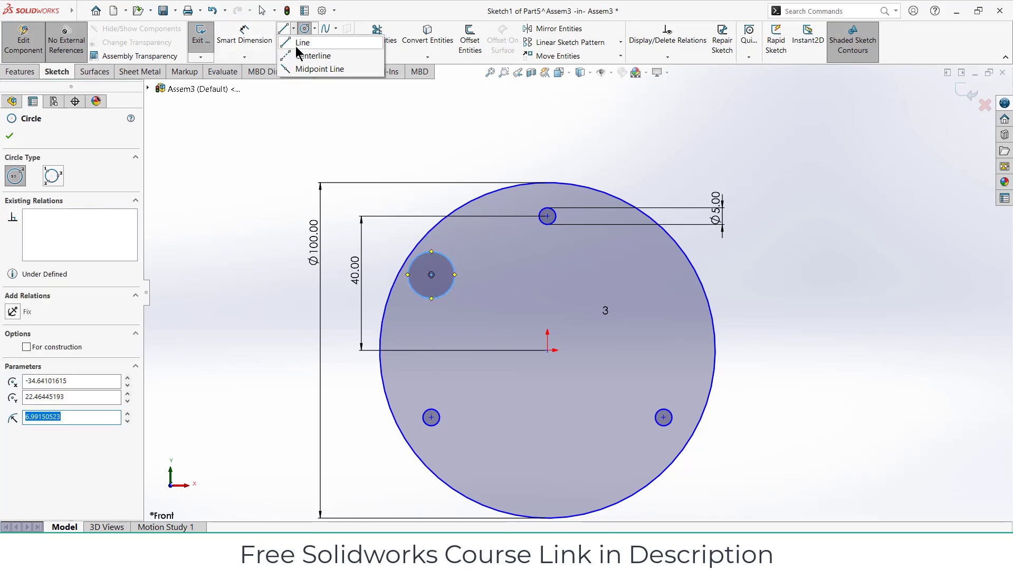
left_click(309, 54)
left_click(431, 274)
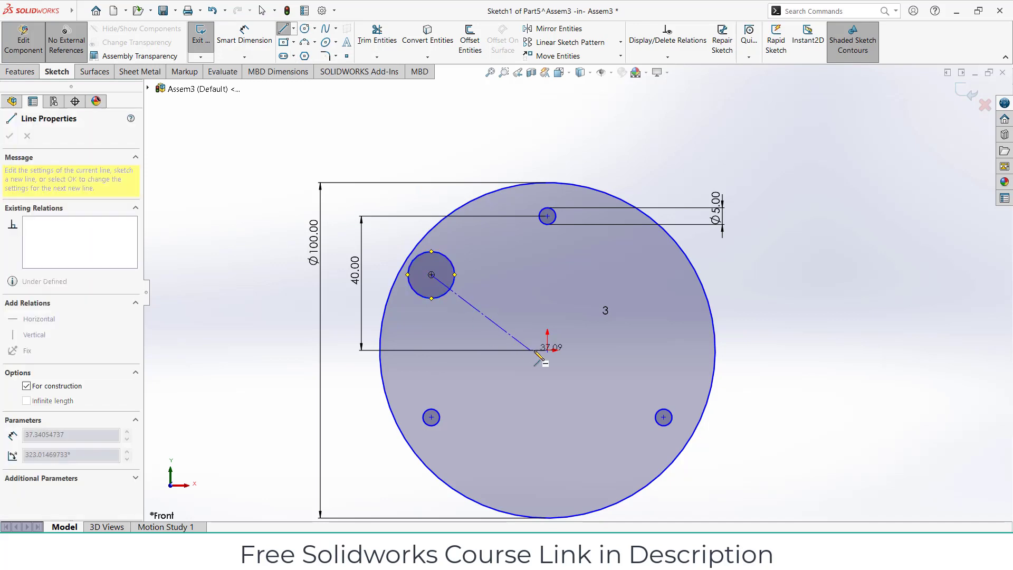
left_click(547, 349)
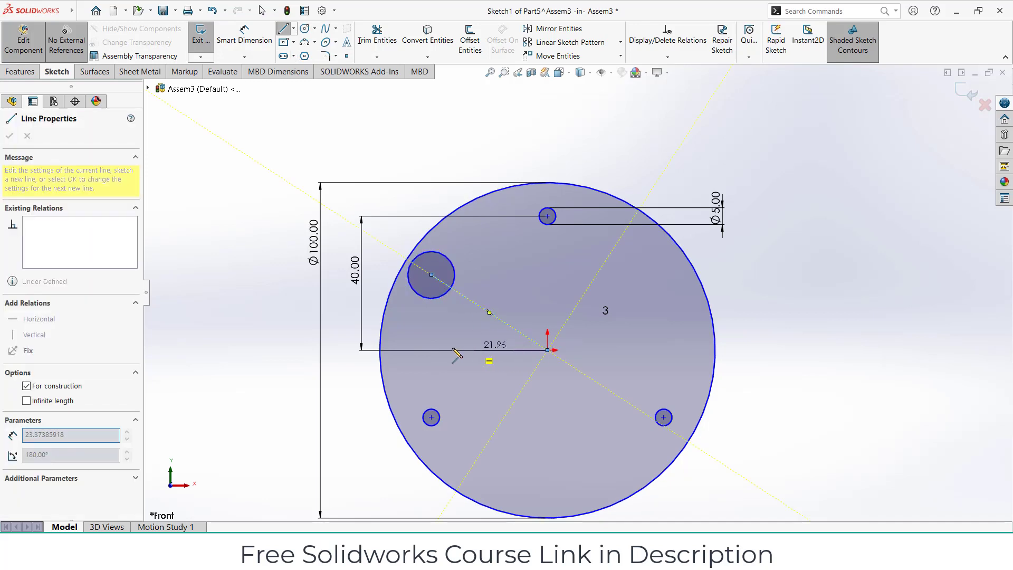
left_click(407, 350)
key("Escape")
key("Escape")
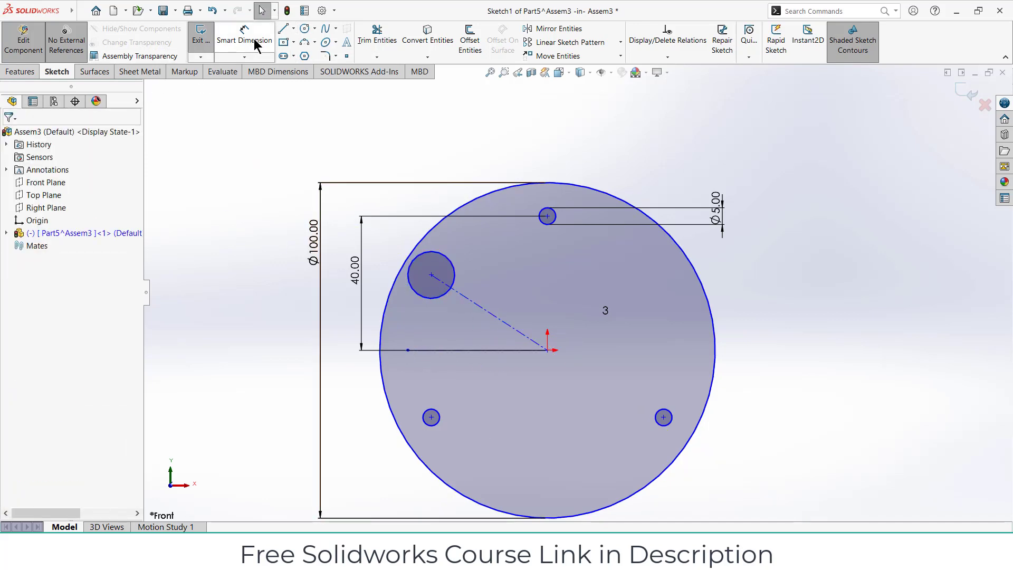
Step: Set the slanted construction line to 30° from horizontal and 40 mm long
left_click(244, 36)
left_click(499, 349)
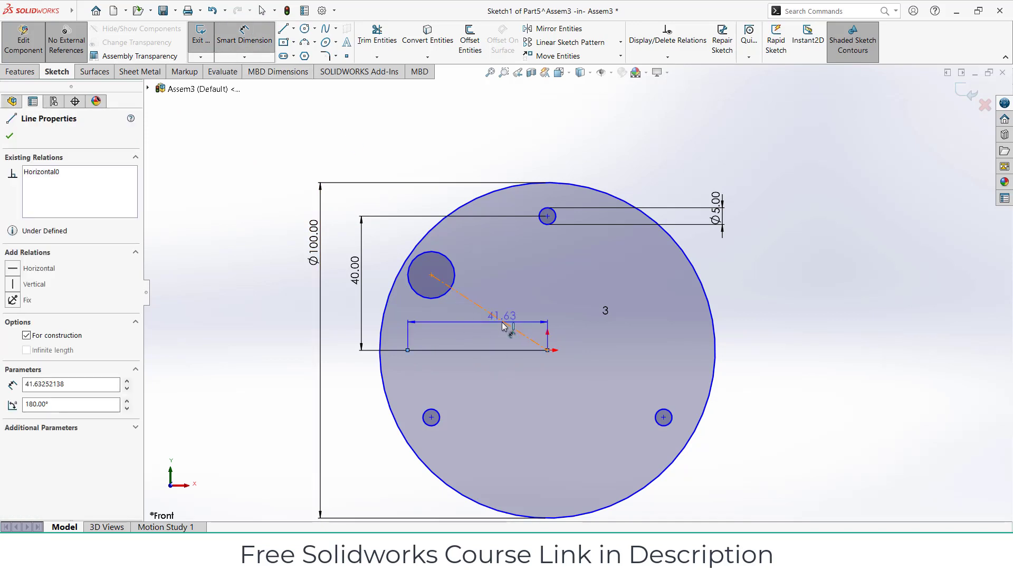
left_click(509, 325)
left_click(480, 329)
type("30")
key("Return")
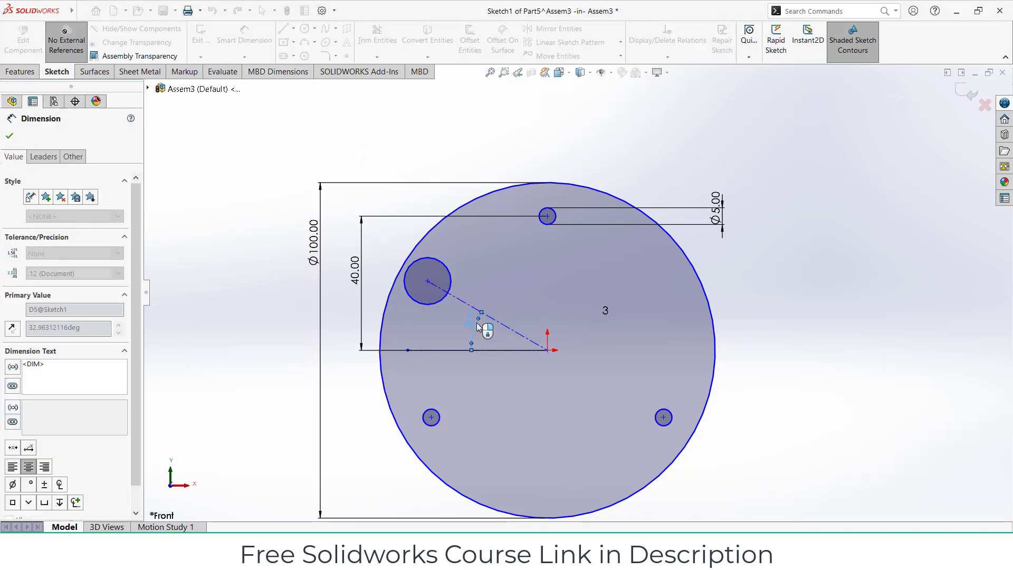
left_click(505, 327)
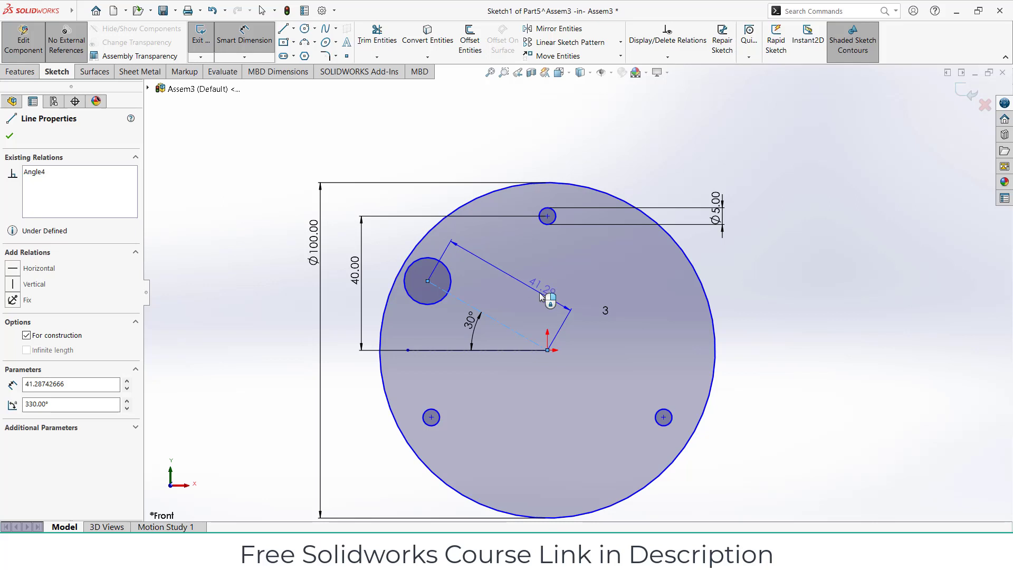
left_click(543, 298)
type("40")
key("Return")
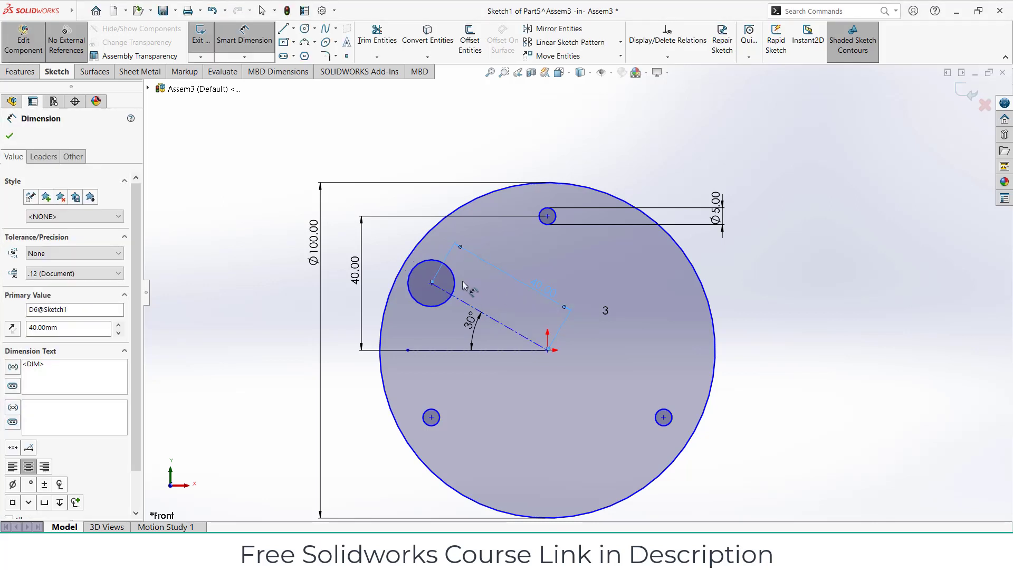
Step: Make the new circle 10 mm in diameter and start a Circular Sketch Pattern
left_click(457, 279)
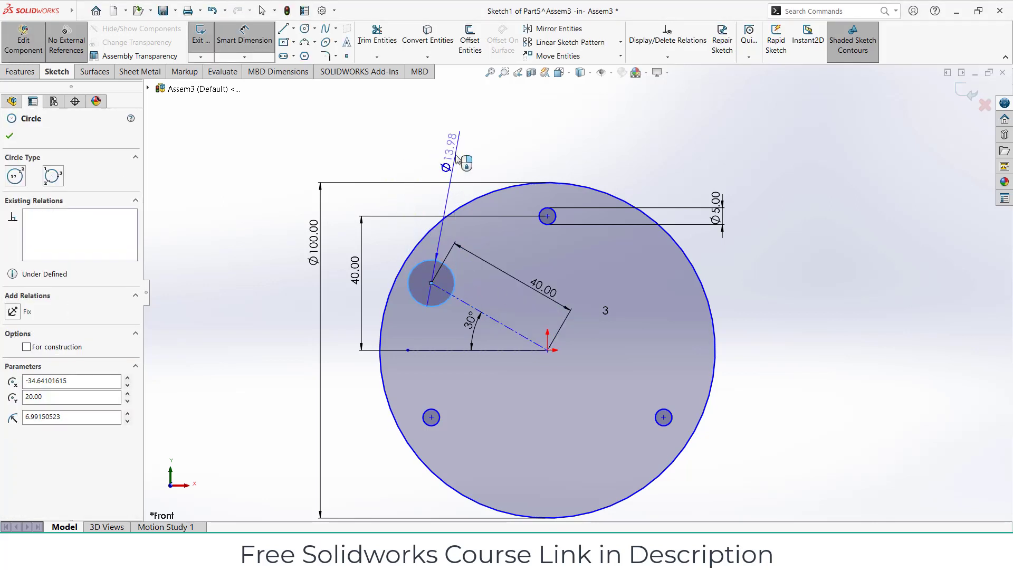
left_click(457, 158)
type("10")
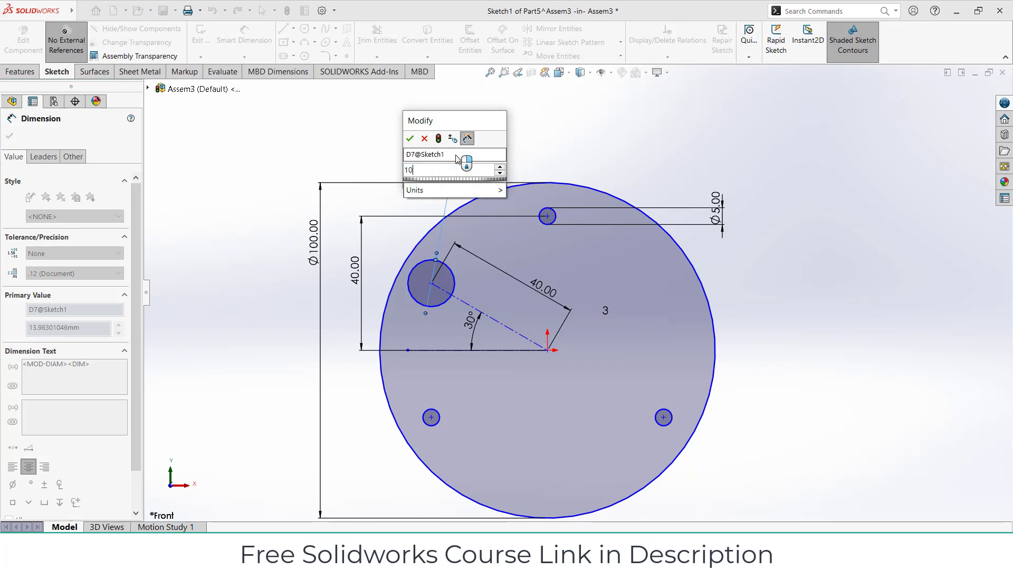
key("Return")
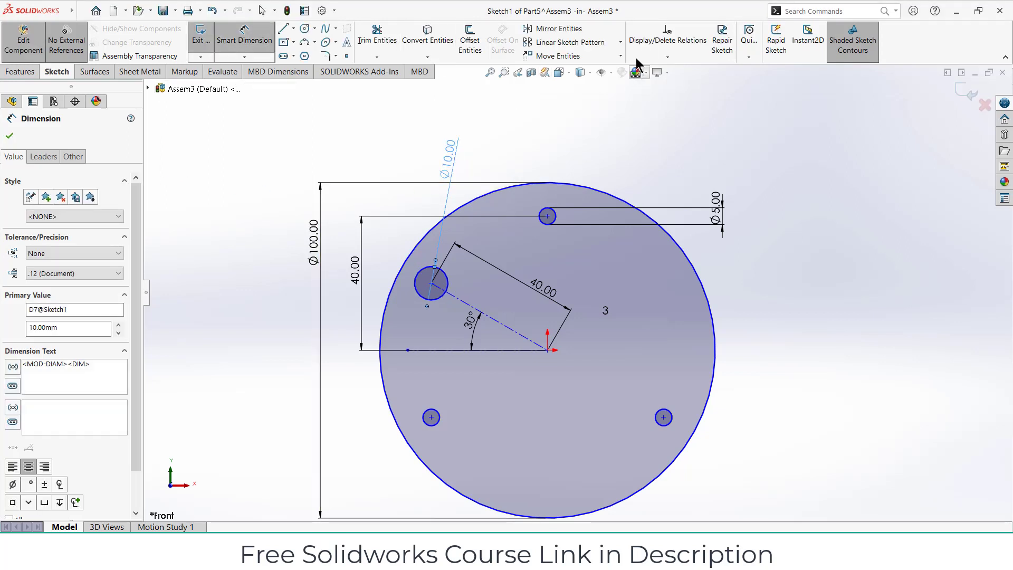
left_click(620, 42)
left_click(565, 71)
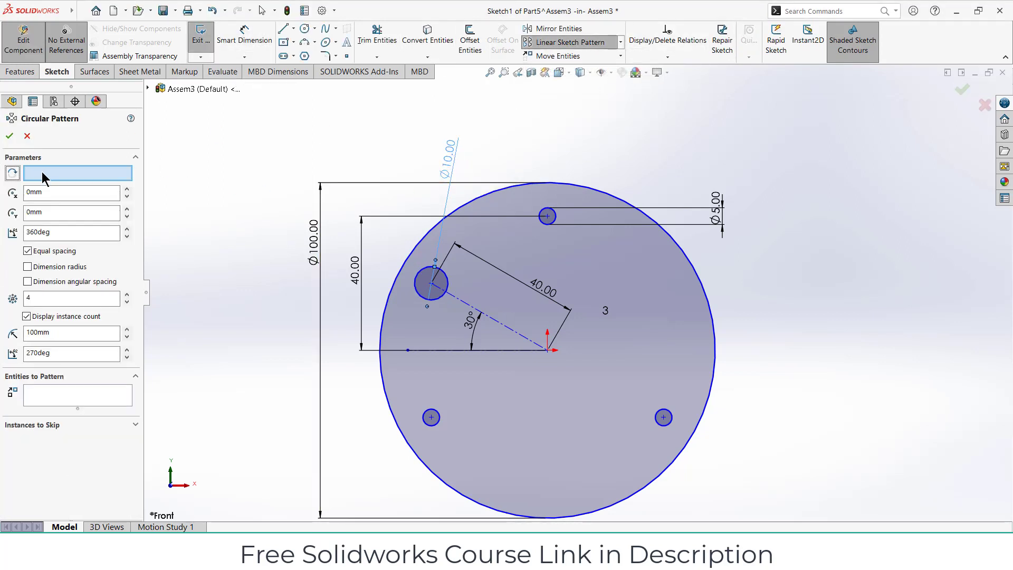
Step: Pattern the 10 mm circle three times around the origin
left_click(544, 352)
left_click(114, 399)
left_click(449, 284)
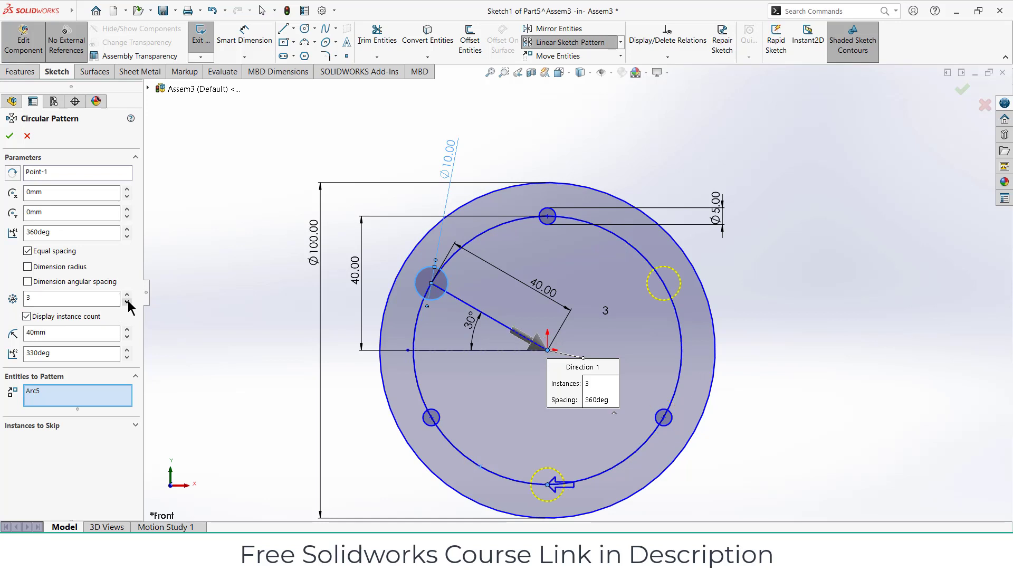
left_click(9, 135)
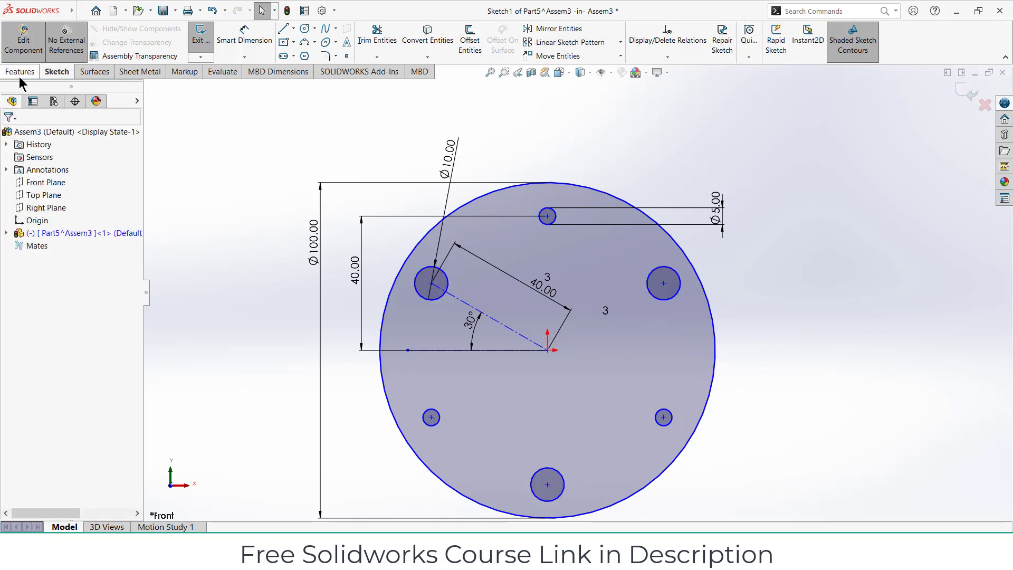
Step: Extrude the sketch 10 mm into a six-hole disc
left_click(20, 71)
left_click(206, 40)
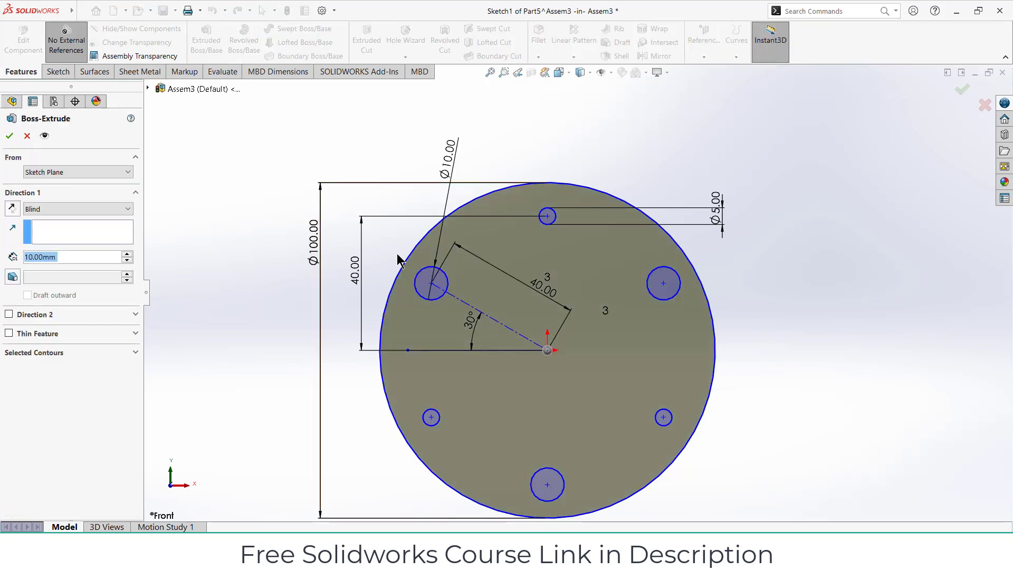
left_click(7, 136)
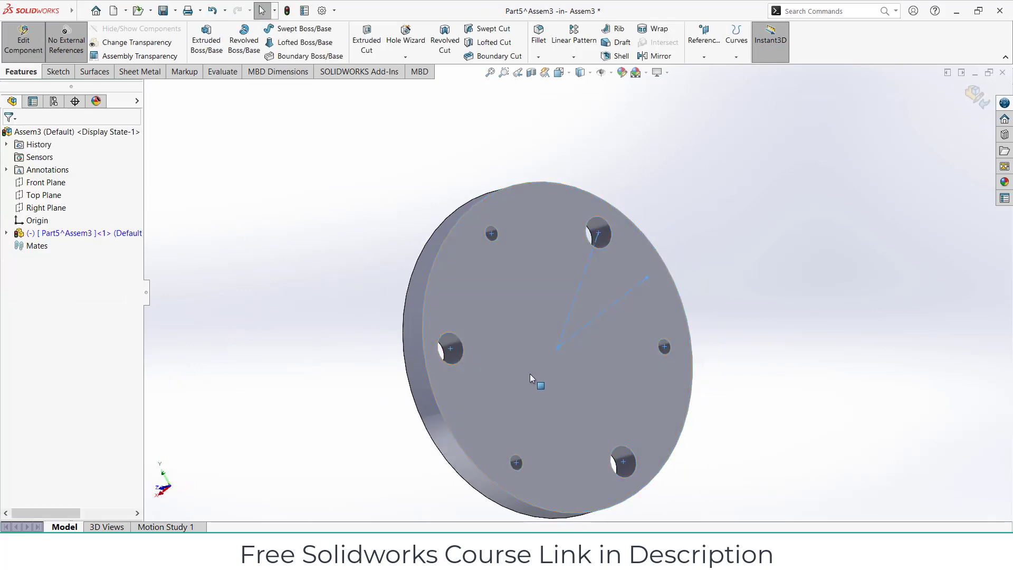
left_click(530, 373)
Step: Sketch a 20 mm diameter circle at the origin on the disc's back face
left_click(576, 342)
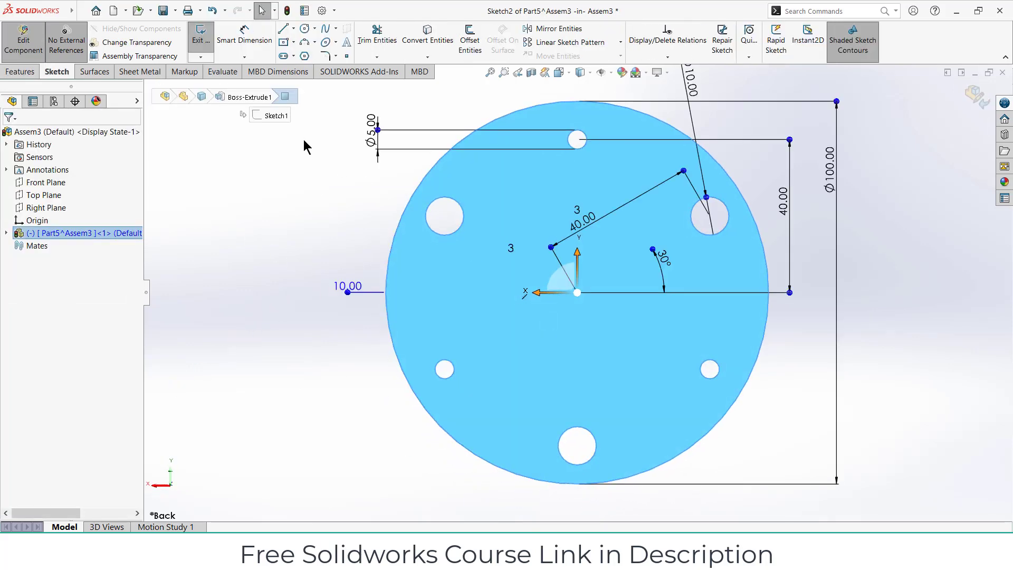
left_click(306, 30)
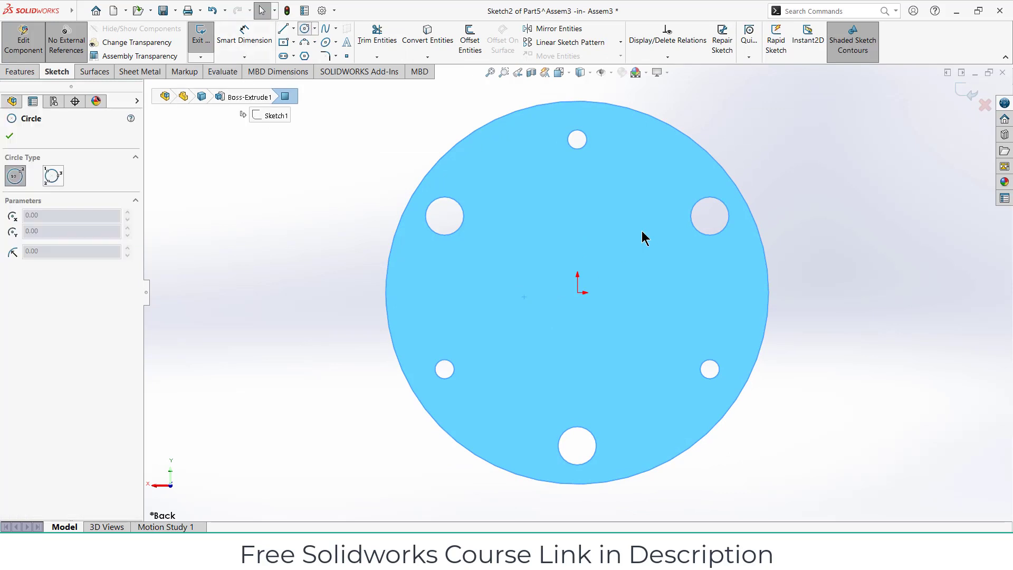
left_click(578, 292)
left_click(607, 322)
left_click(244, 34)
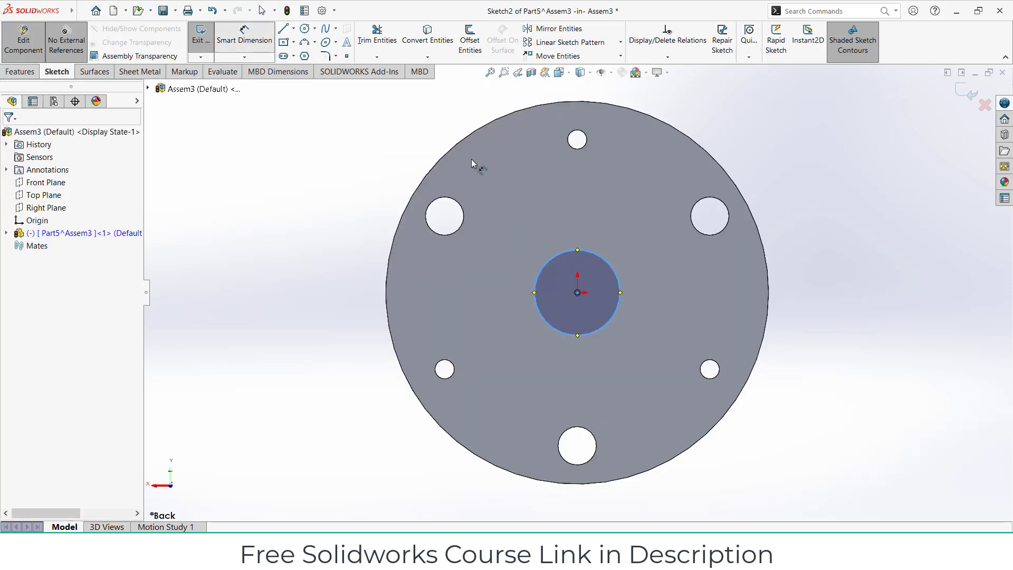
left_click(615, 269)
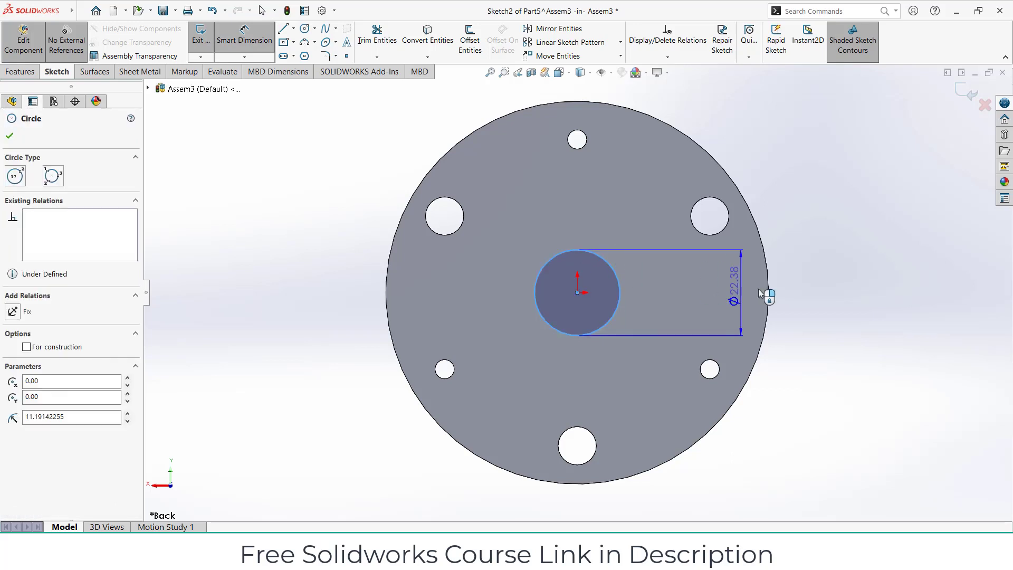
left_click(815, 296)
type("20")
key("Return")
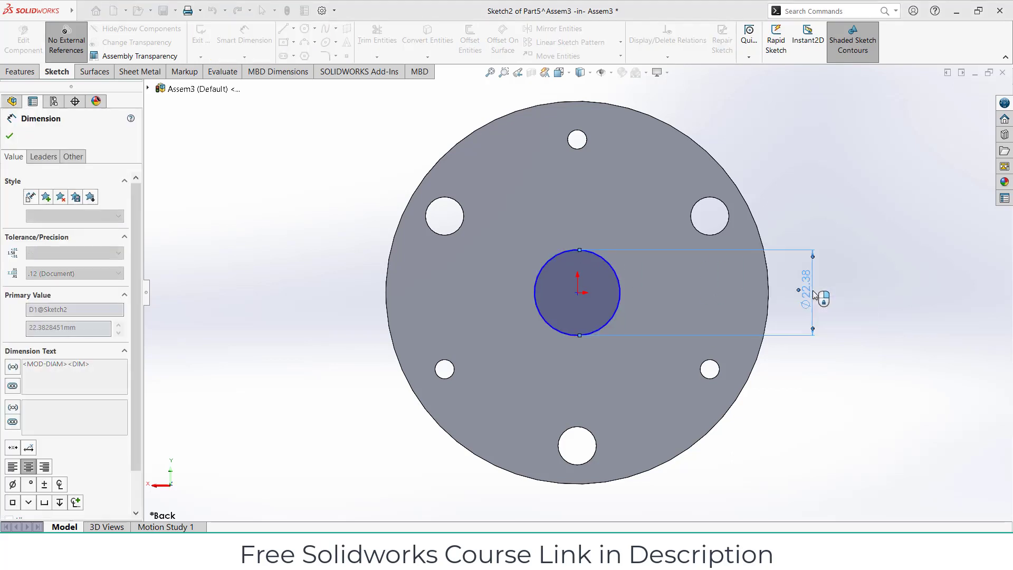
Step: Extrude the 20 mm circle 10 mm into a boss
left_click(21, 73)
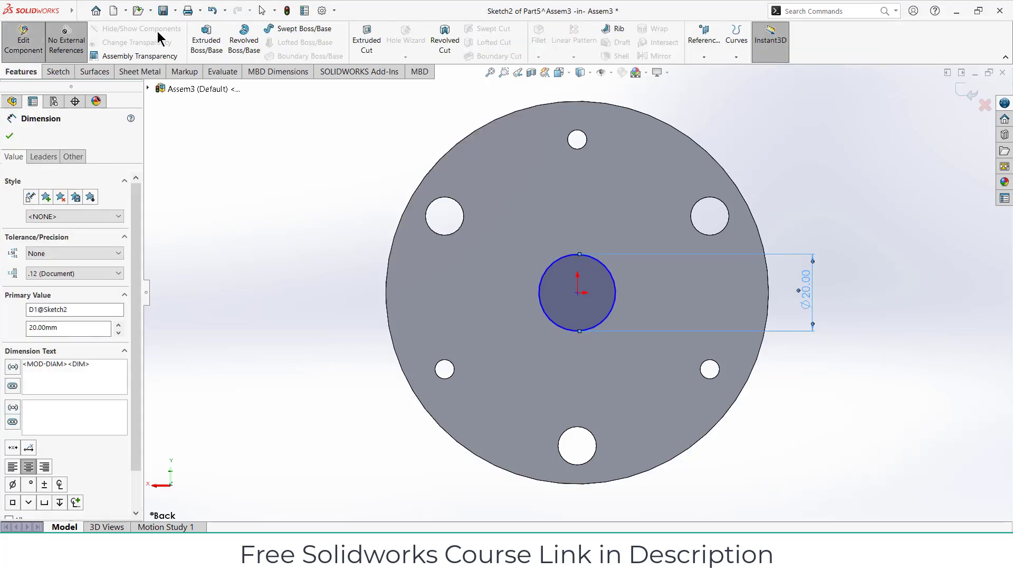
left_click(218, 40)
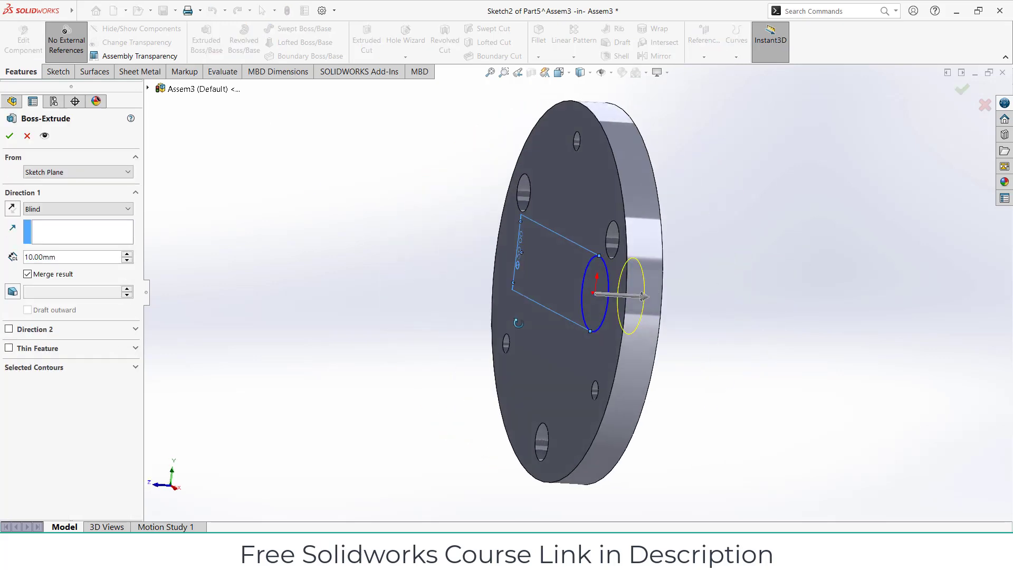
left_click(9, 136)
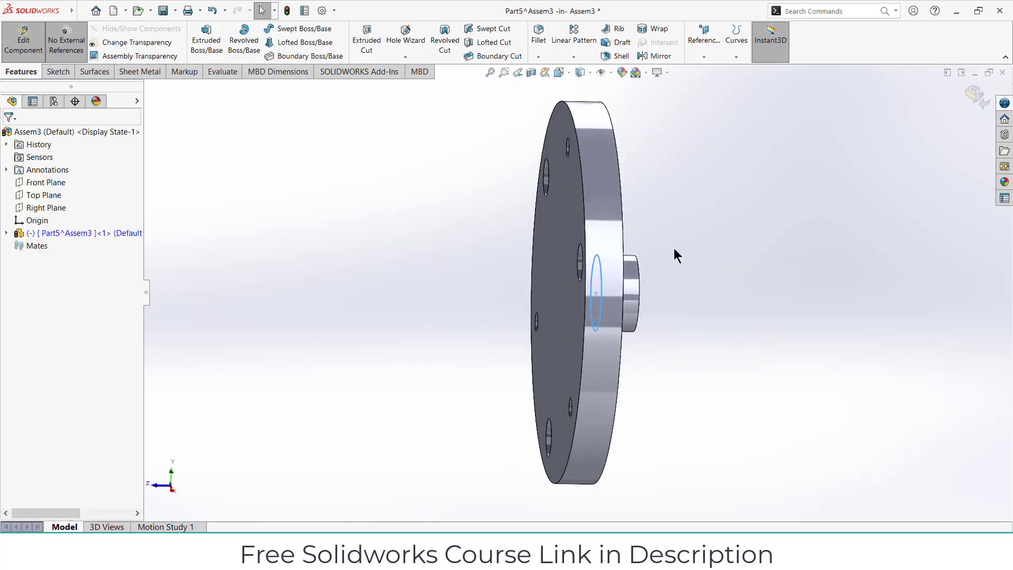
Step: Exit in-context editing and open the flange part Part5 in its own window
middle_click_drag(769, 286, 878, 158)
left_click(936, 173)
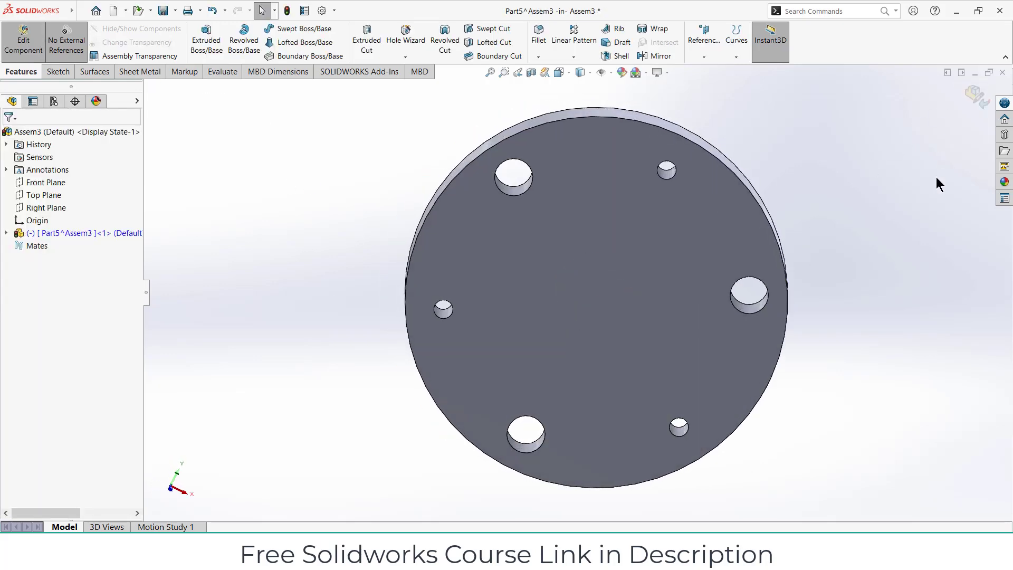
key("f")
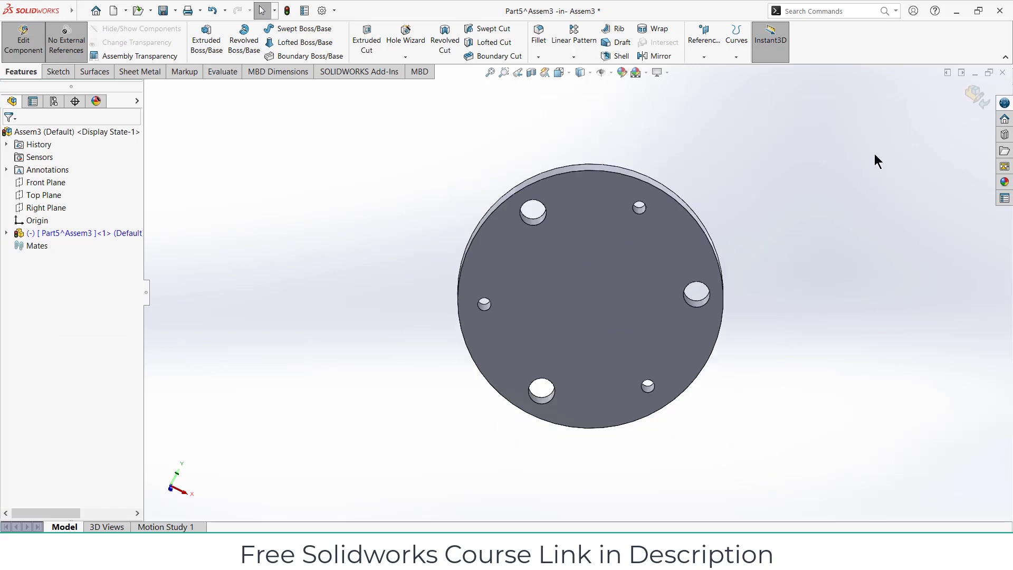
left_click(974, 103)
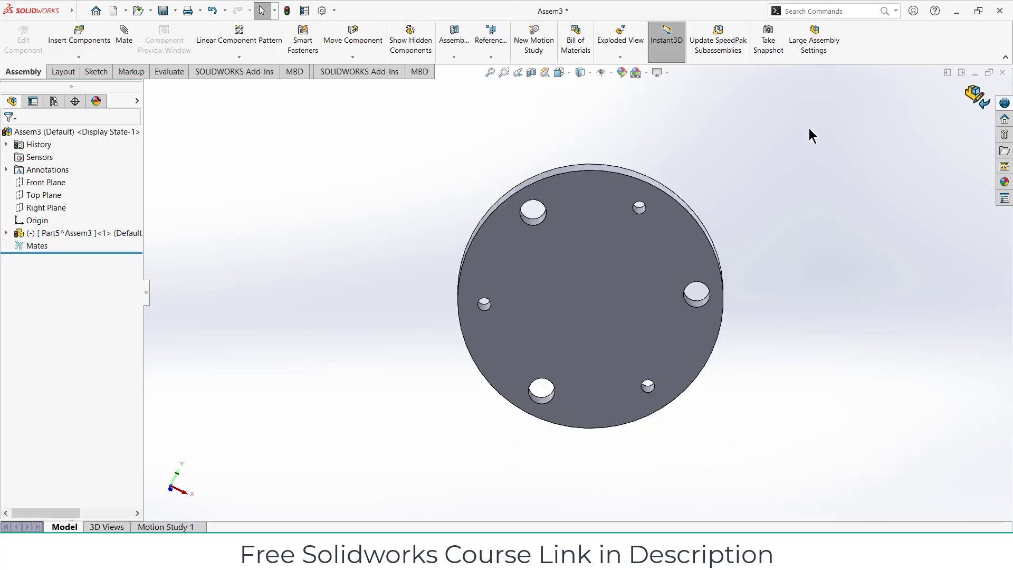
right_click(61, 231)
left_click(71, 161)
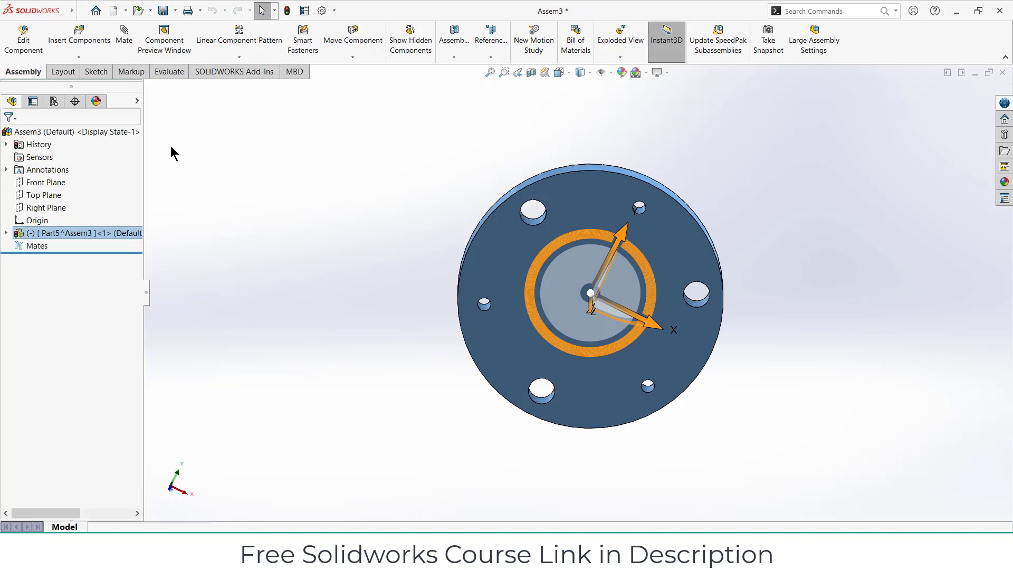
left_click(175, 10)
Step: Save a copy of the flange part as left.SLDPRT and return to Assem3
left_click(182, 39)
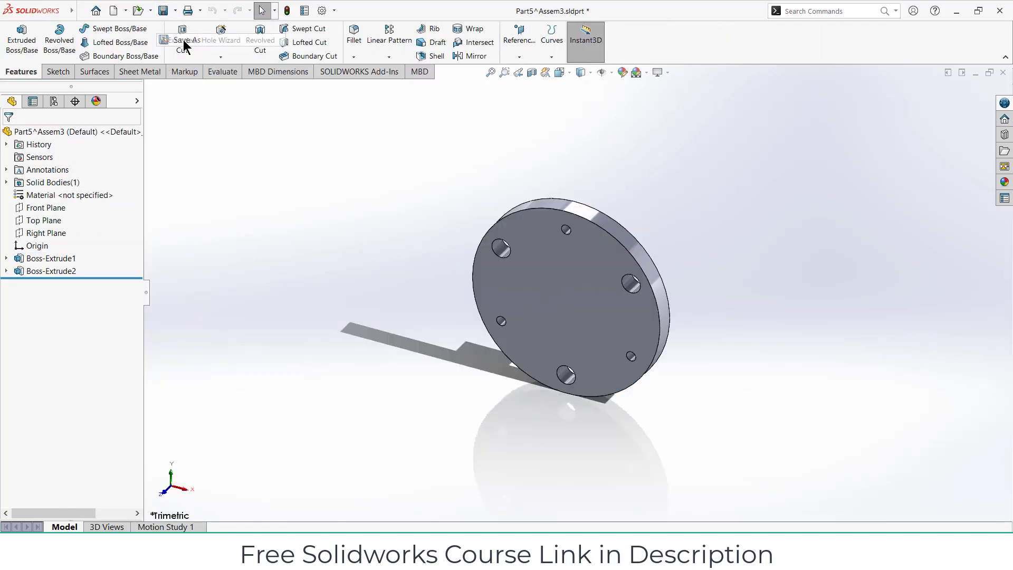
left_click(538, 302)
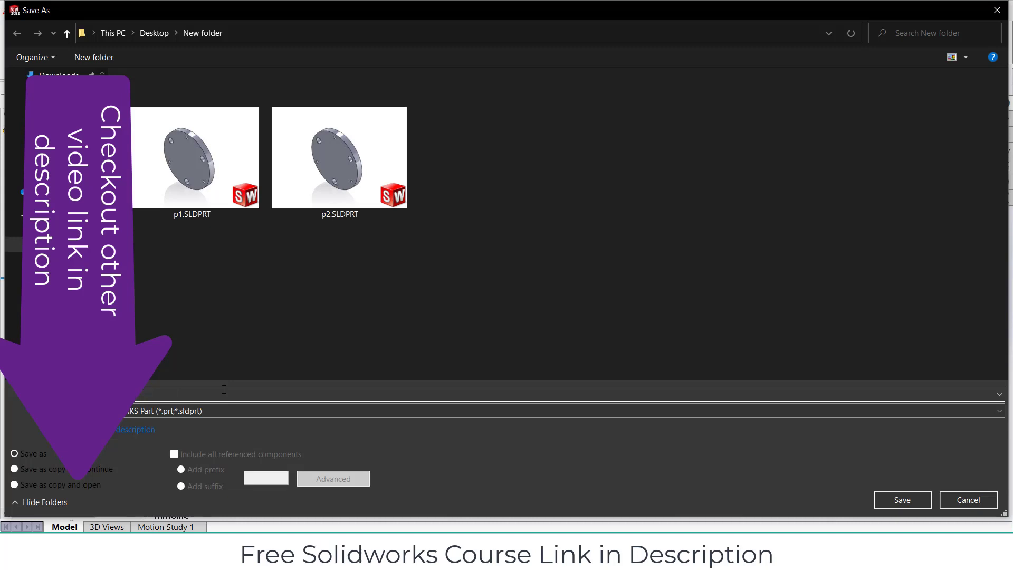
left_click(902, 499)
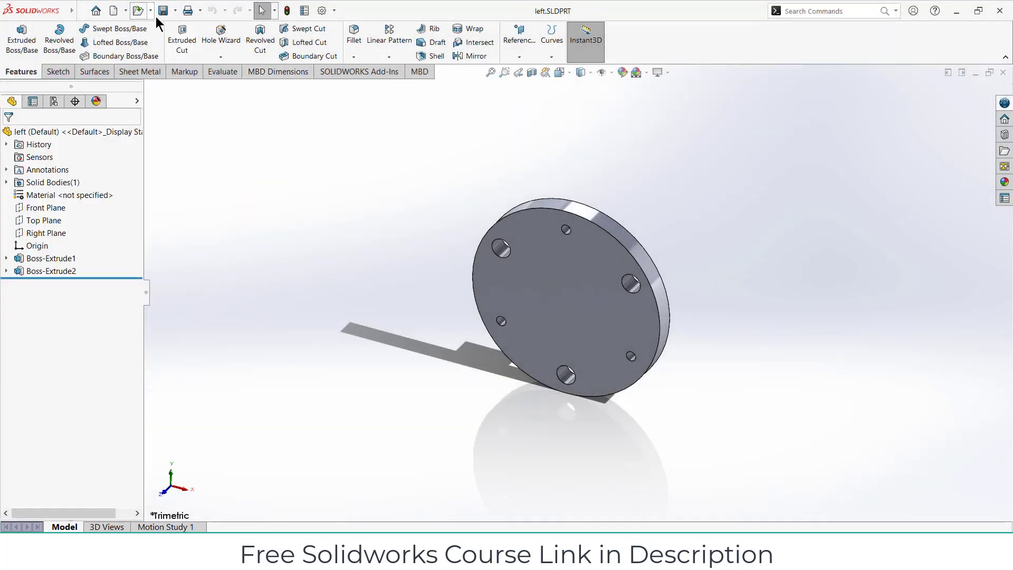
left_click(176, 11)
left_click(176, 37)
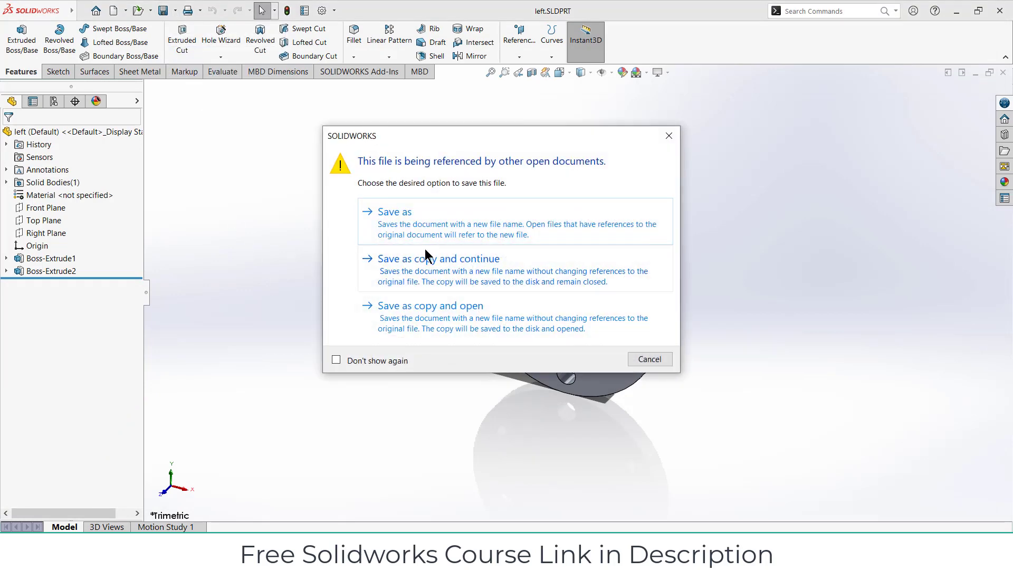
left_click(428, 271)
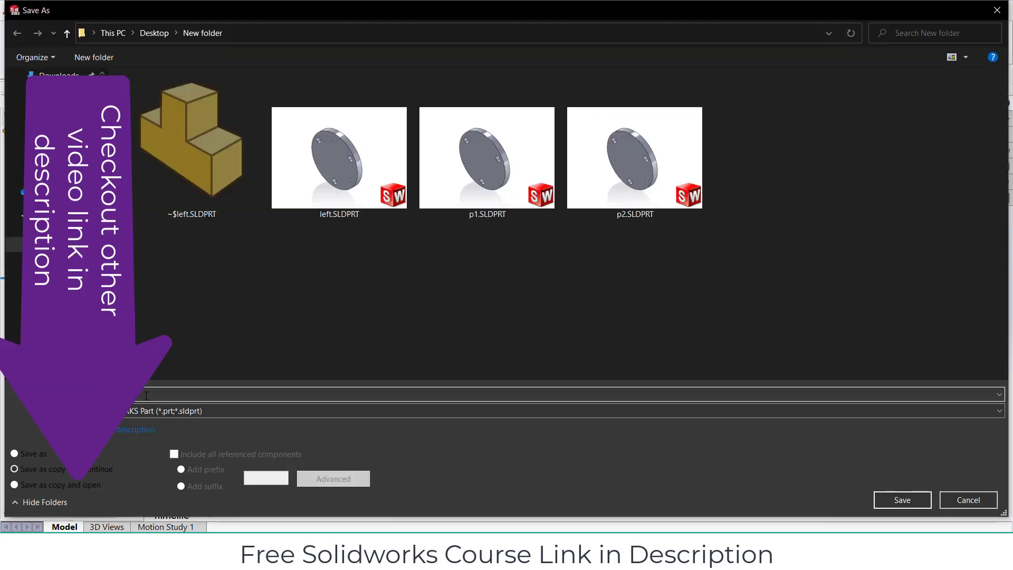
key("Escape")
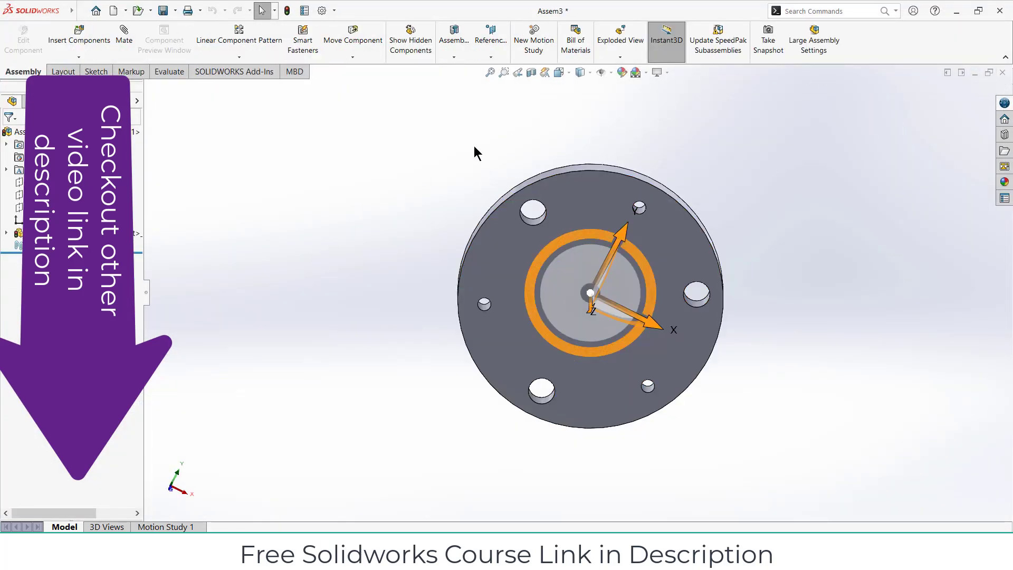
Step: Rebuild Assem3 and open Sketch2 on the assembly's Top Plane
left_click(467, 128)
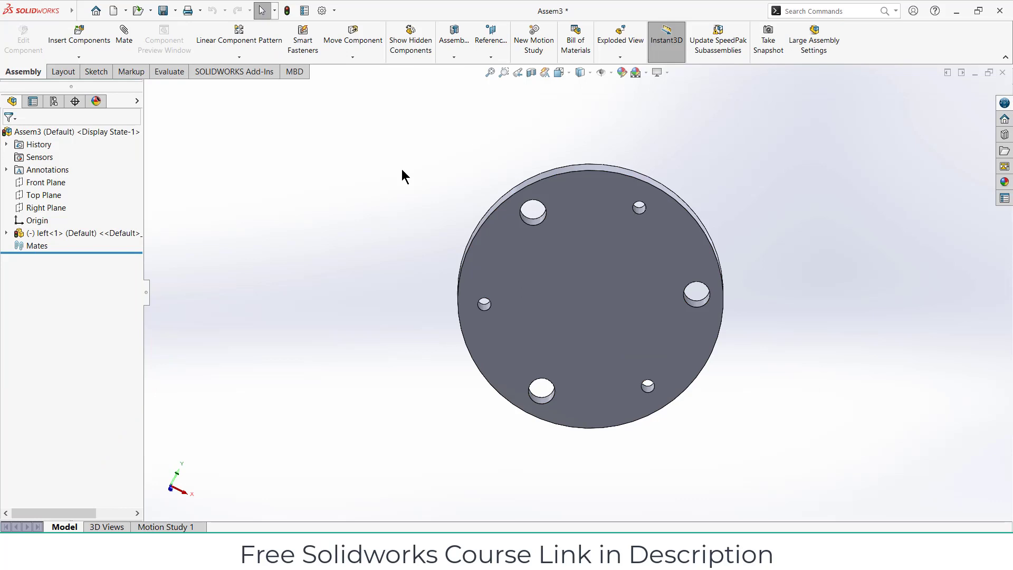
left_click(287, 11)
scroll(392, 271, "up", 3)
middle_click_drag(392, 271, 373, 346)
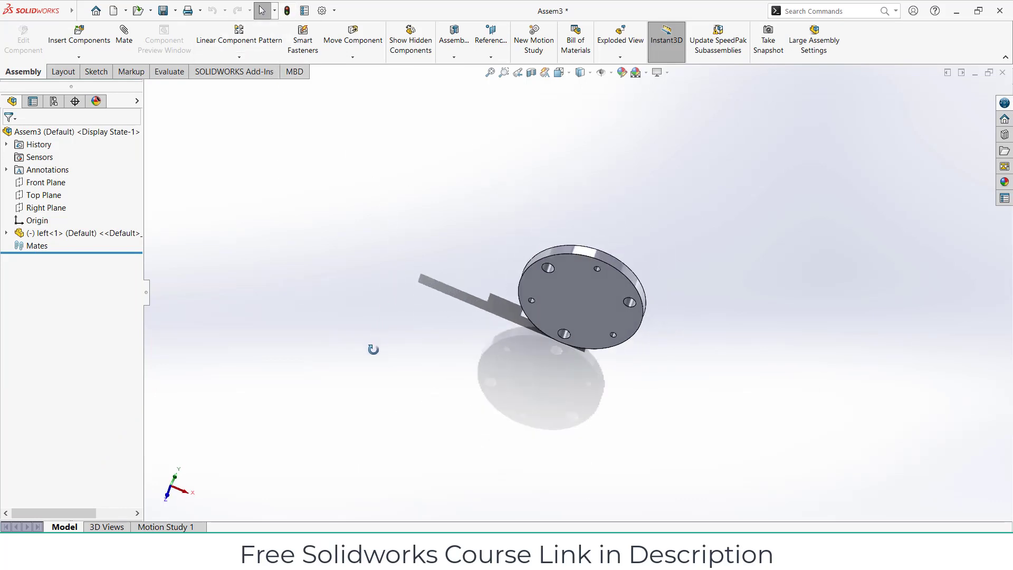
left_click(40, 183)
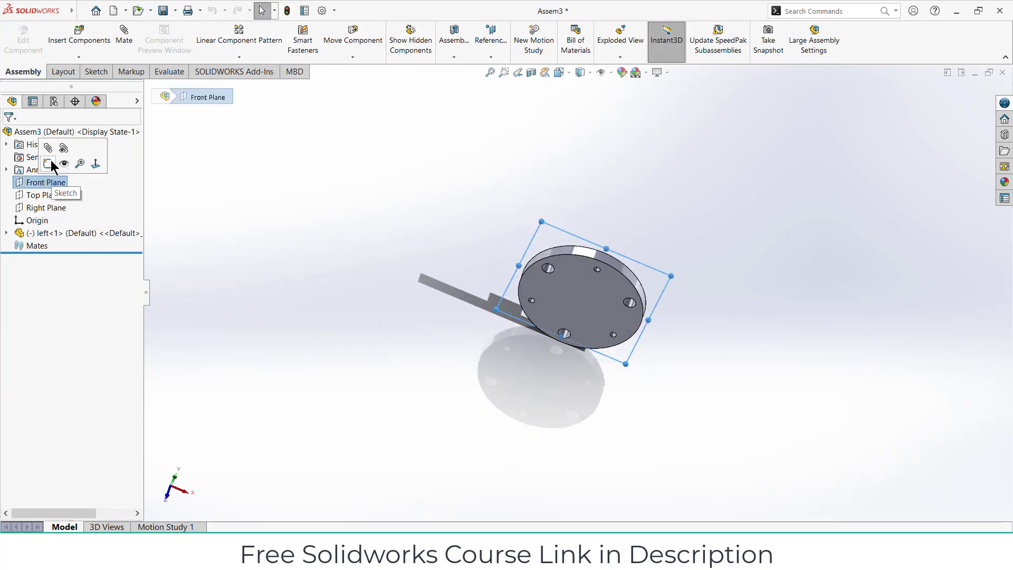
left_click(49, 164)
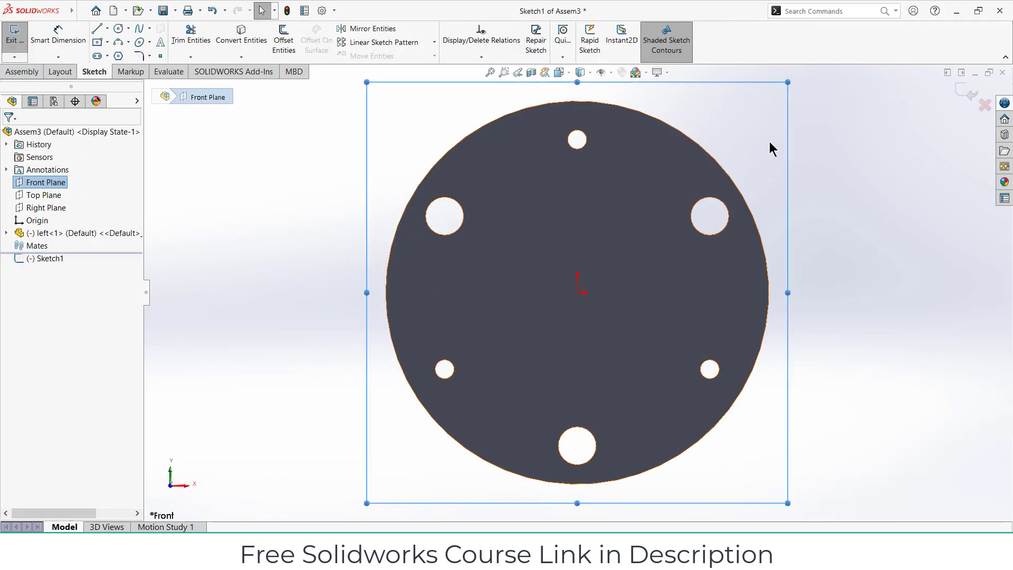
key("ctrl+z")
left_click(40, 195)
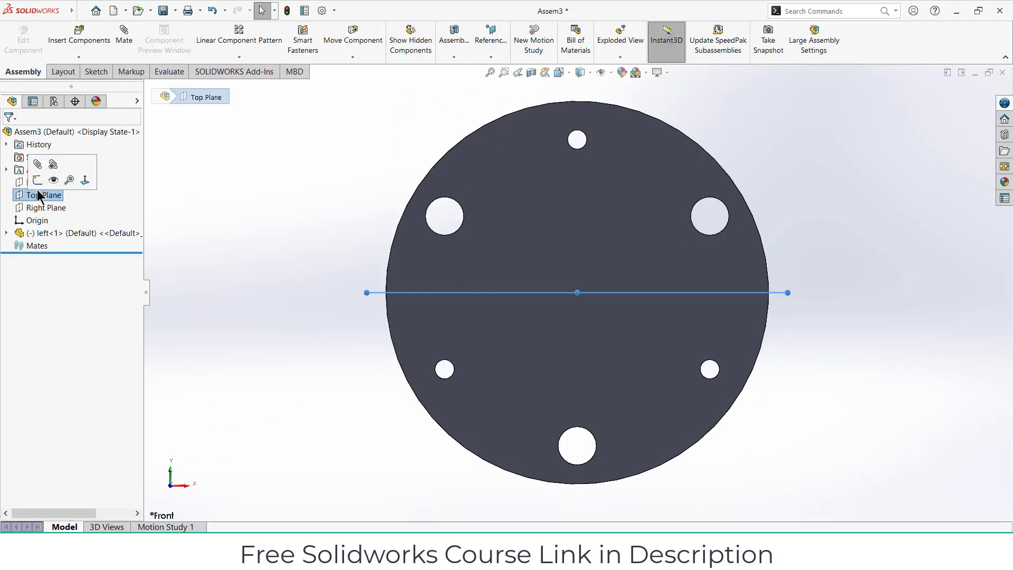
left_click(37, 180)
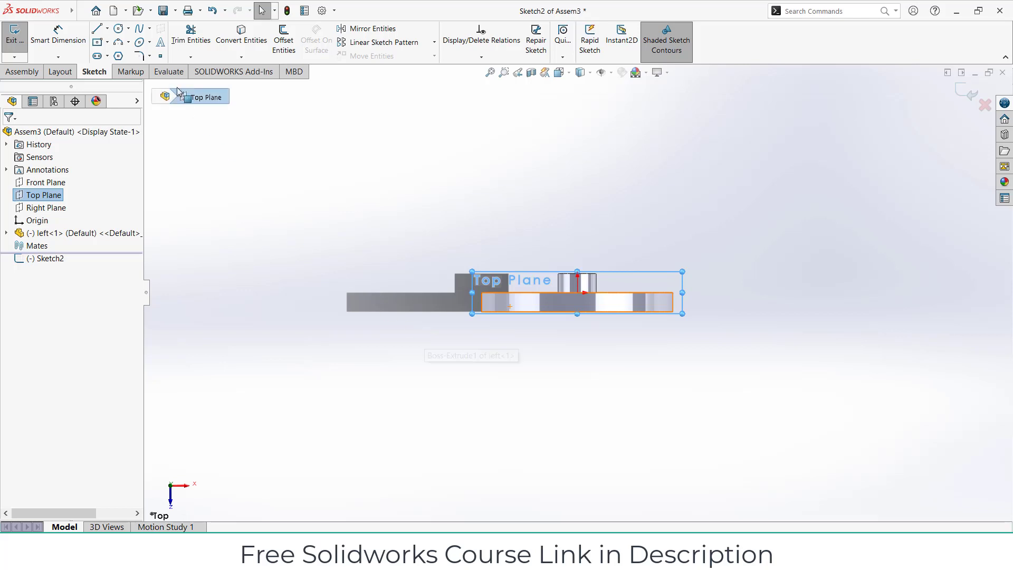
Step: Draw a vertical centerline up from the origin and another vertical centerline left of the flange
left_click(104, 29)
left_click(123, 54)
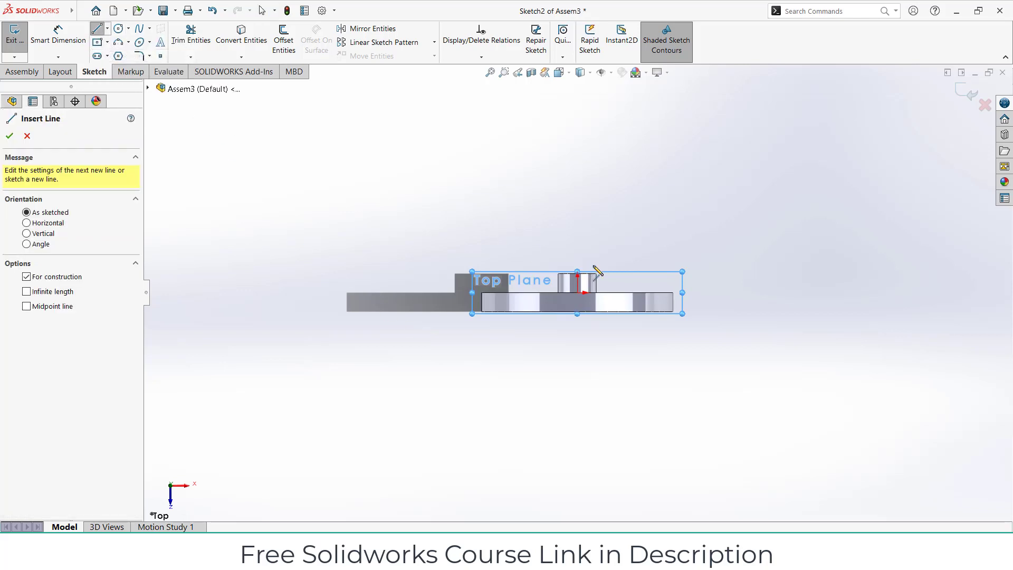
scroll(566, 321, "down", 5)
scroll(567, 326, "down", 1)
left_click(556, 312)
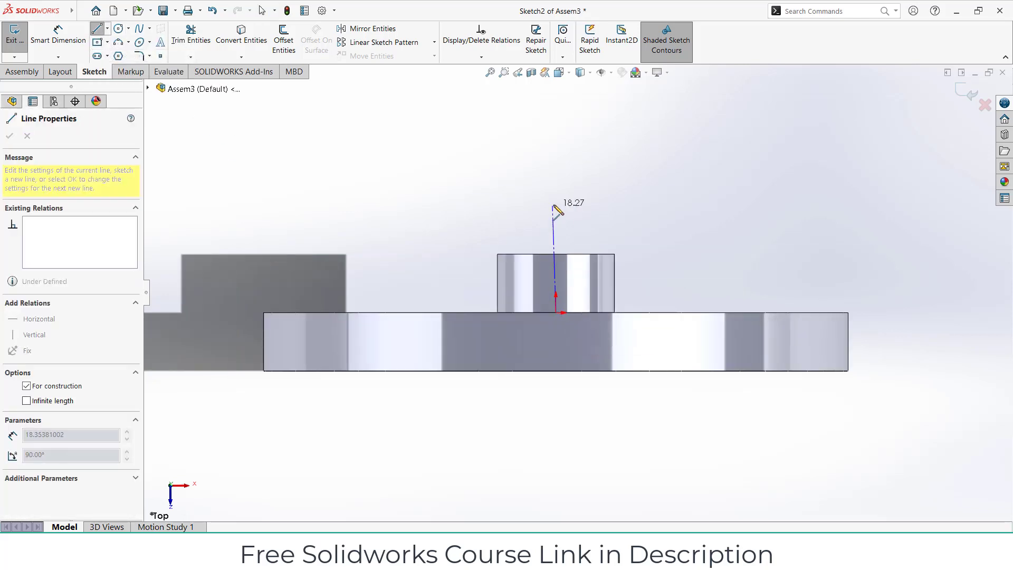
left_click(557, 191)
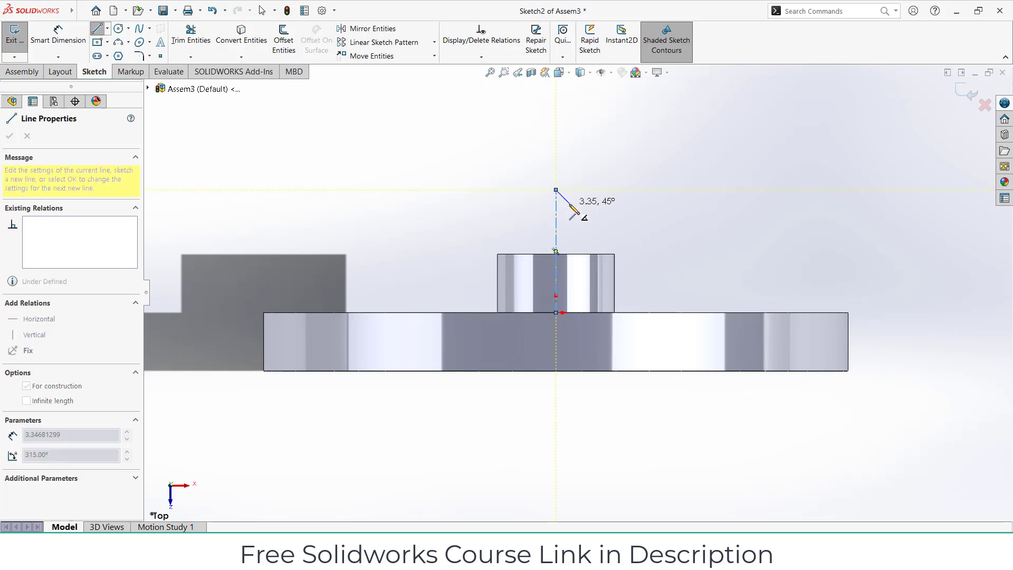
key("Escape")
scroll(587, 253, "up", 5)
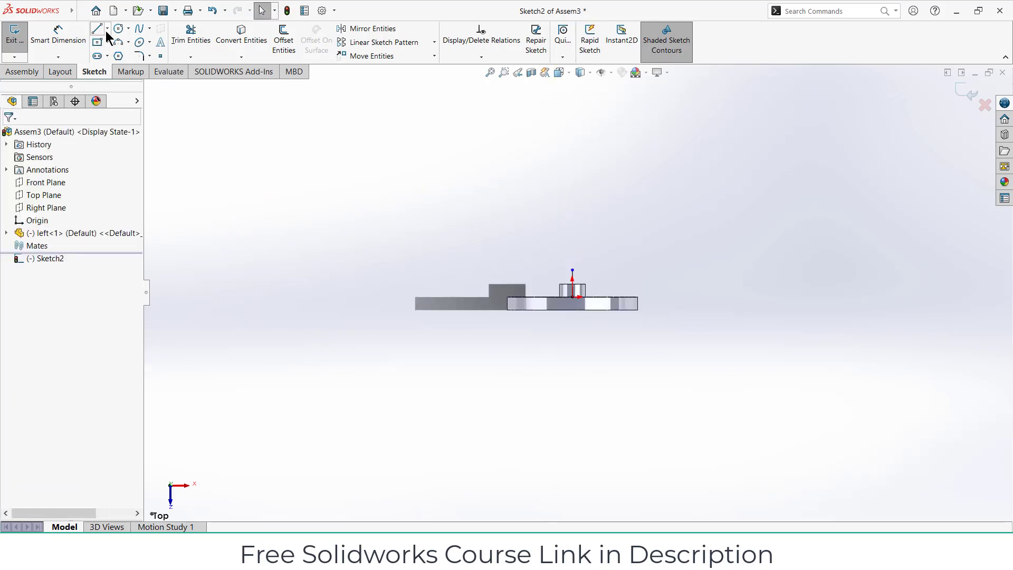
left_click(107, 29)
left_click(126, 56)
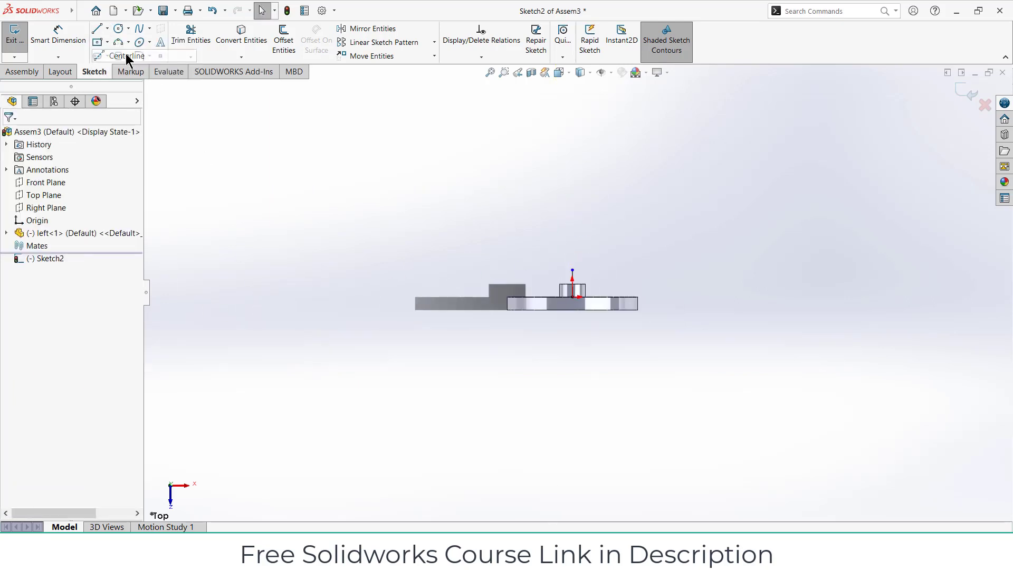
left_click(249, 297)
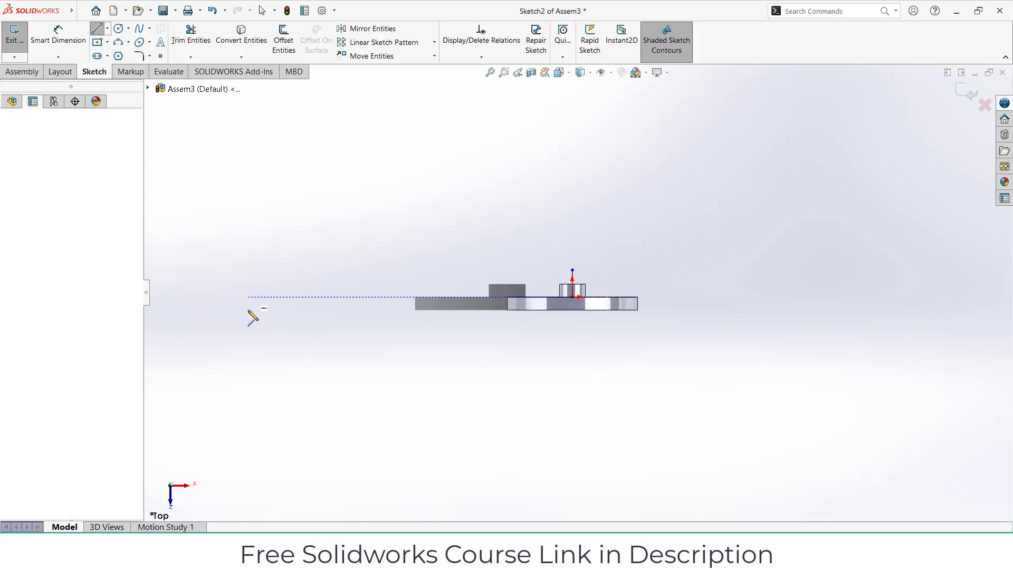
left_click(249, 362)
Step: Dimension the left centerline 200 mm from the flange centre
left_click(58, 34)
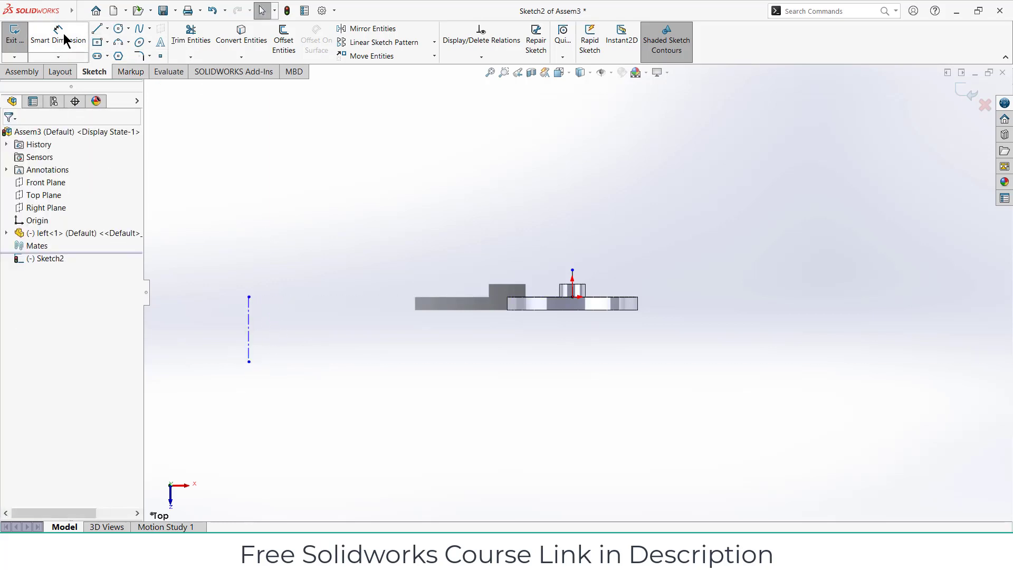
left_click(573, 279)
left_click(249, 311)
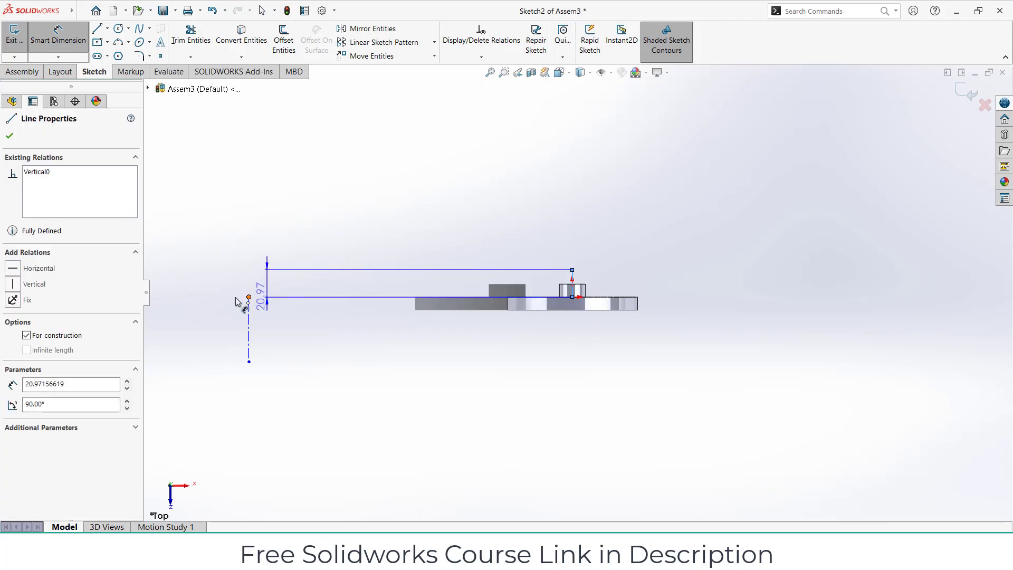
left_click(322, 336)
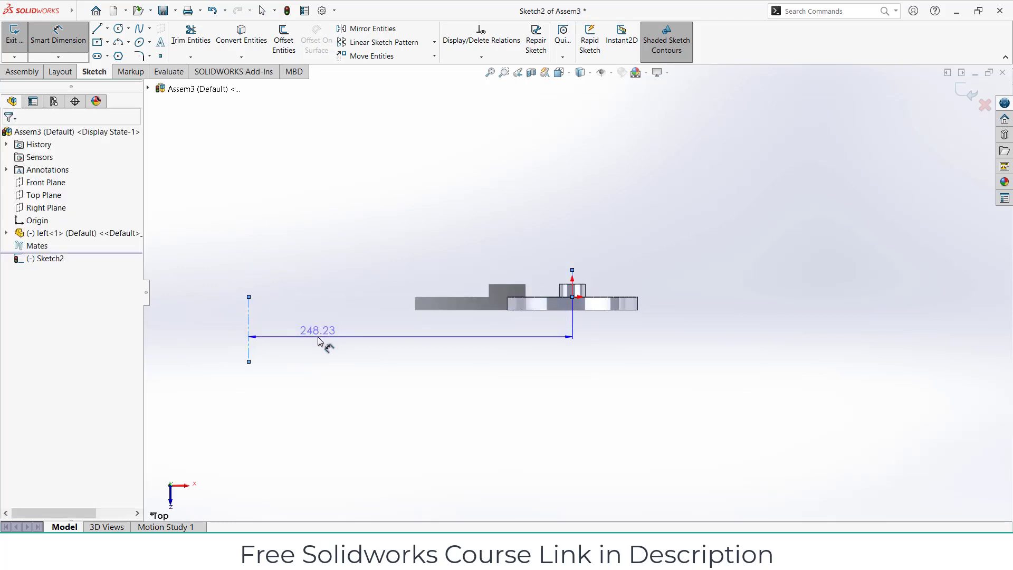
type("200")
key("Return")
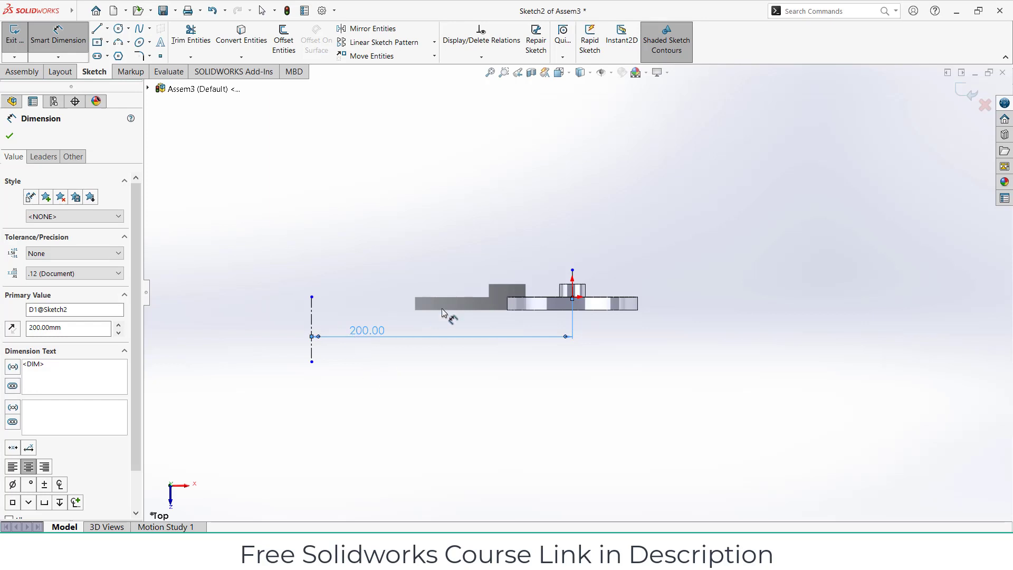
scroll(442, 311, "down", 1)
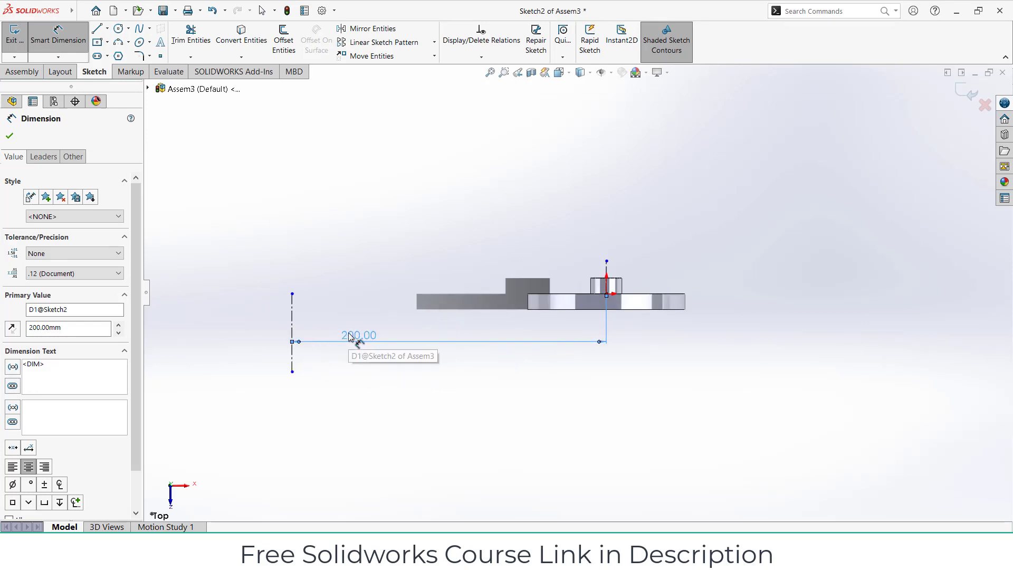
key("Escape")
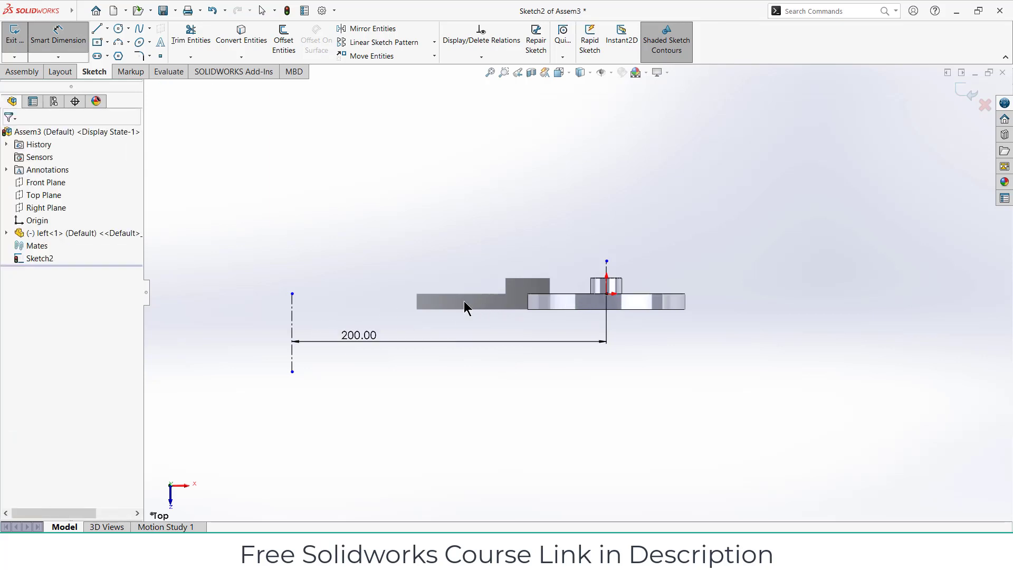
Step: Make the two centerline endpoints horizontal and close the sketch
left_click(606, 301)
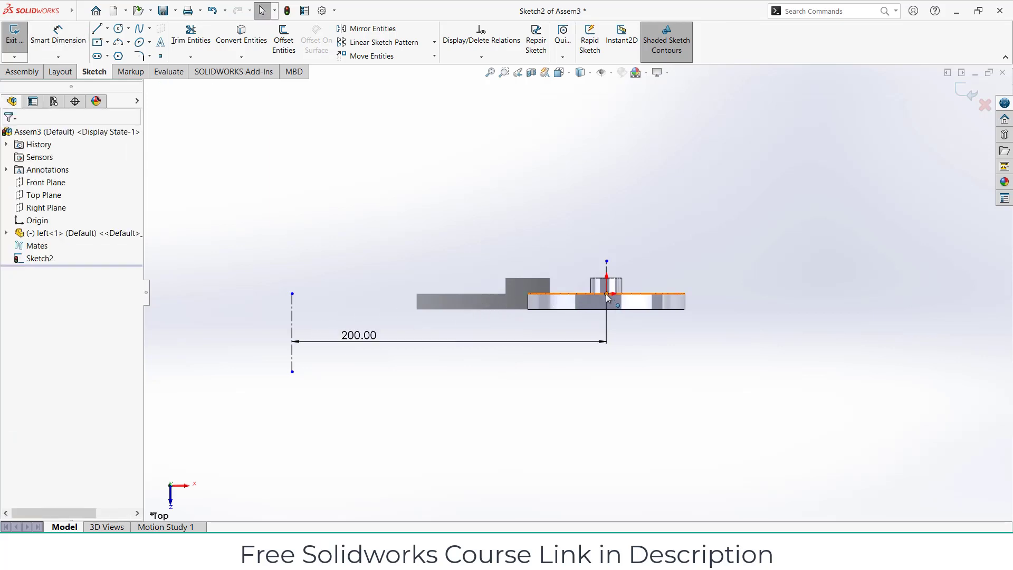
left_click(292, 294, "ctrl")
left_click(324, 245)
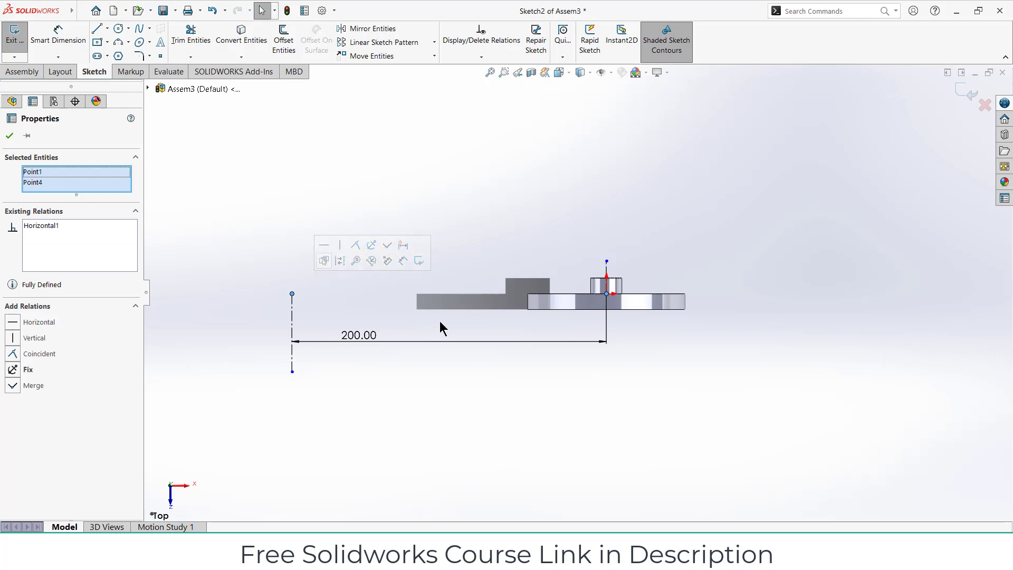
left_click(511, 461)
mouse_move(511, 461)
middle_mouse_down()
mouse_move(484, 294)
mouse_move(482, 334)
mouse_move(633, 309)
middle_mouse_up()
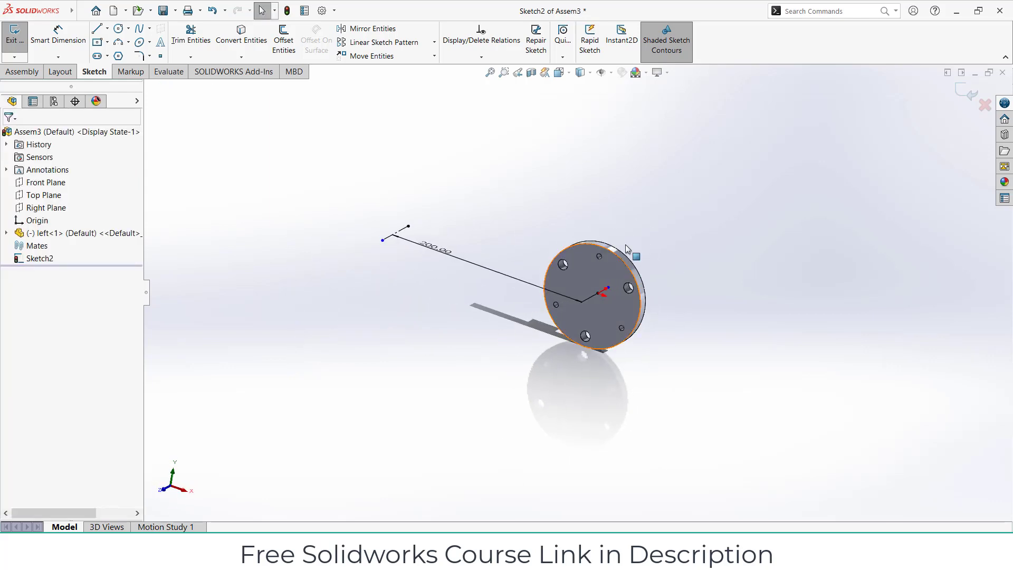
left_click(962, 95)
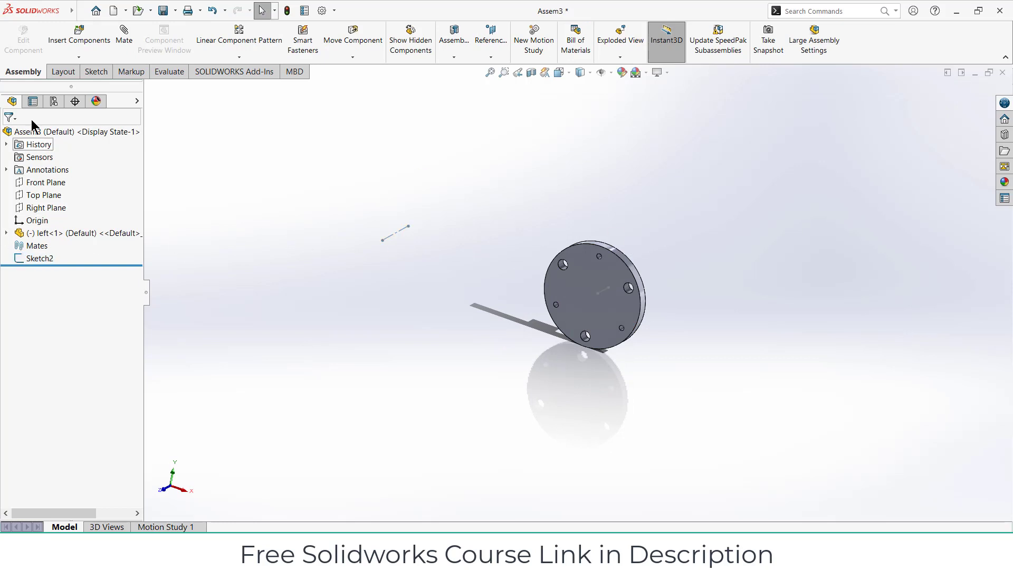
Step: Create a new in-context part on Front Plane and sketch a 50 mm radius circle at the origin
left_click(77, 58)
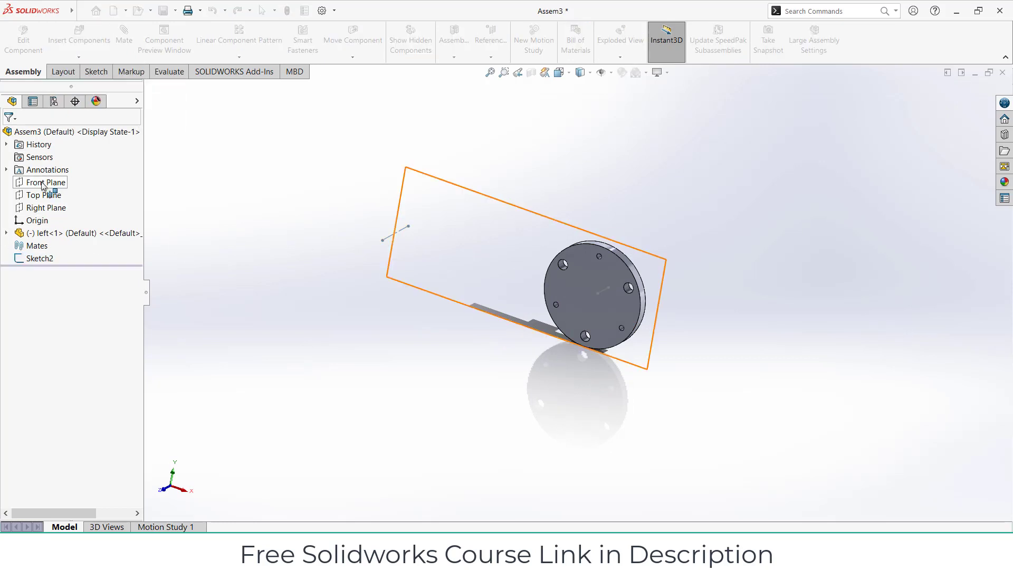
left_click(46, 183)
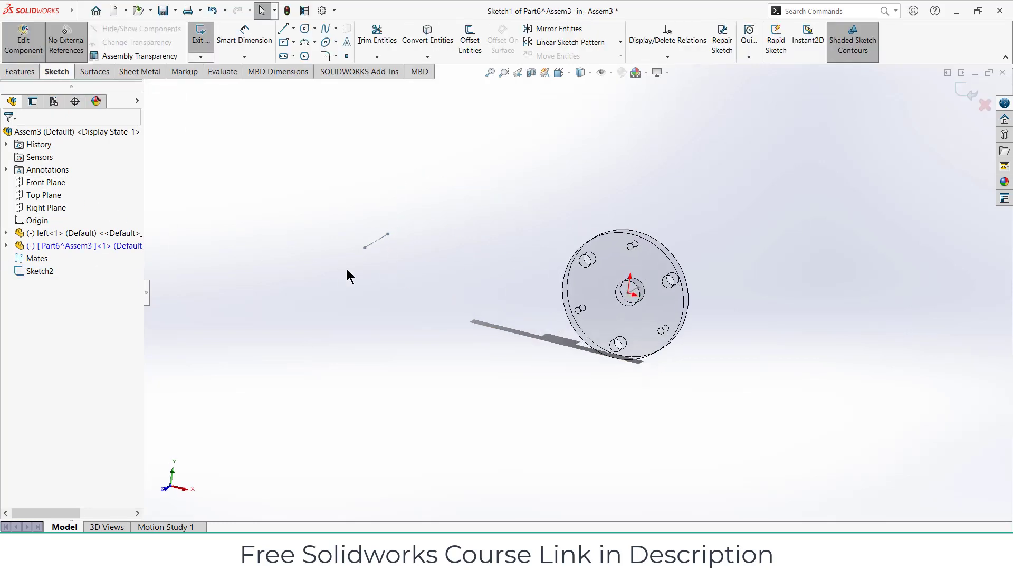
left_click(301, 30)
left_click(726, 293)
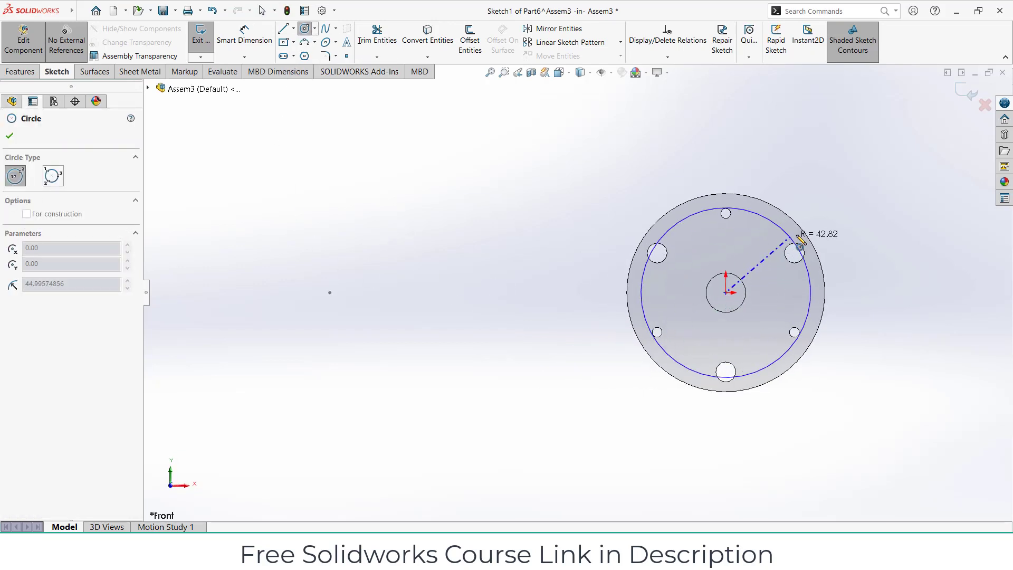
left_click(808, 237)
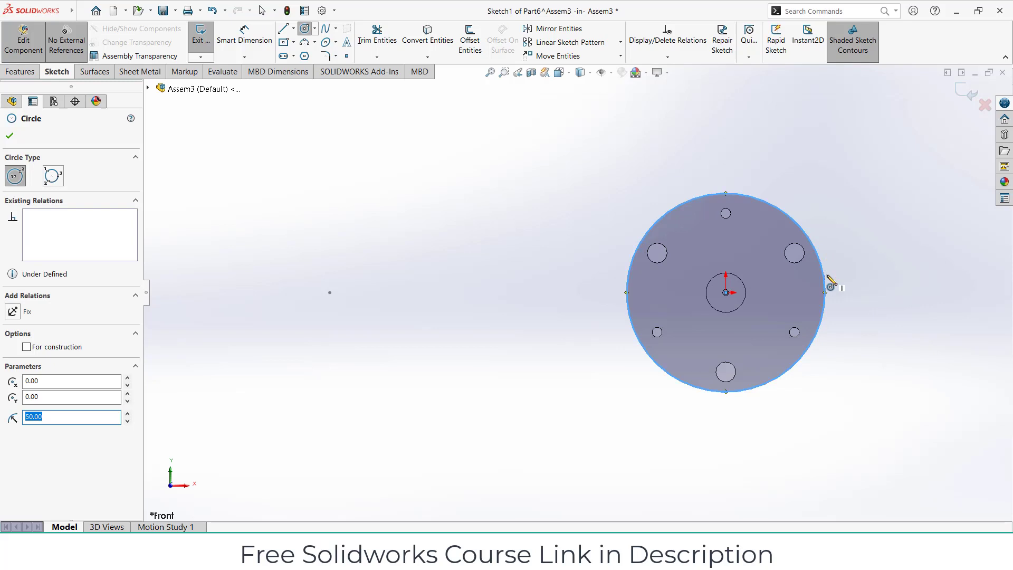
key("Escape")
Step: Convert the top small hole's edge into the sketch
scroll(720, 226, "down", 3)
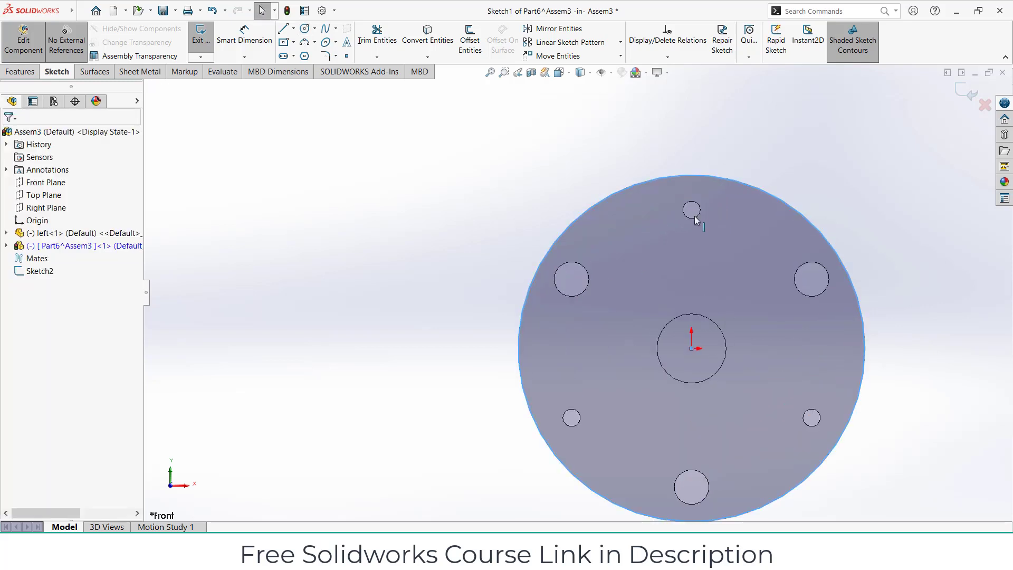
left_click(694, 221)
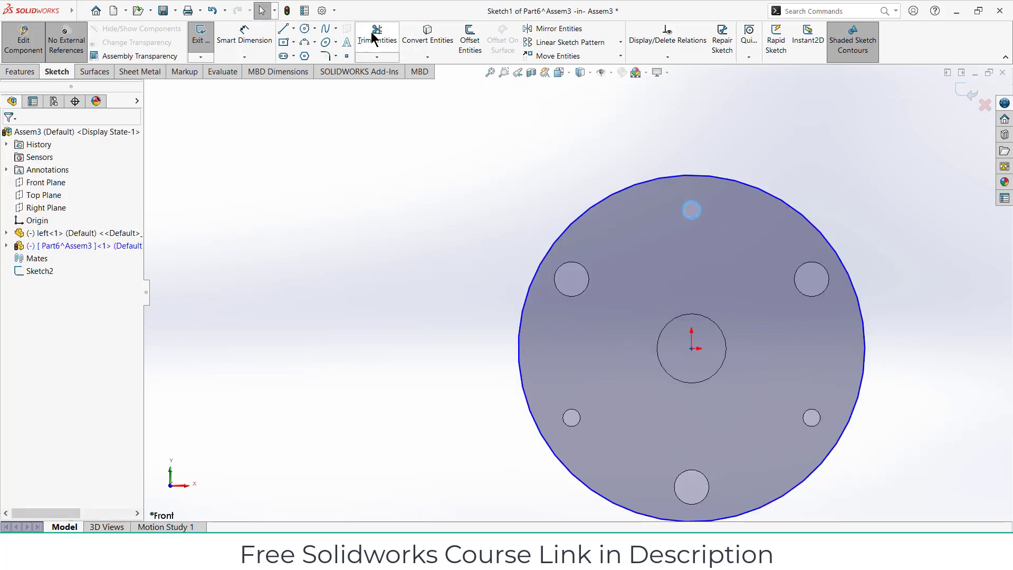
left_click(416, 43)
left_click(585, 282)
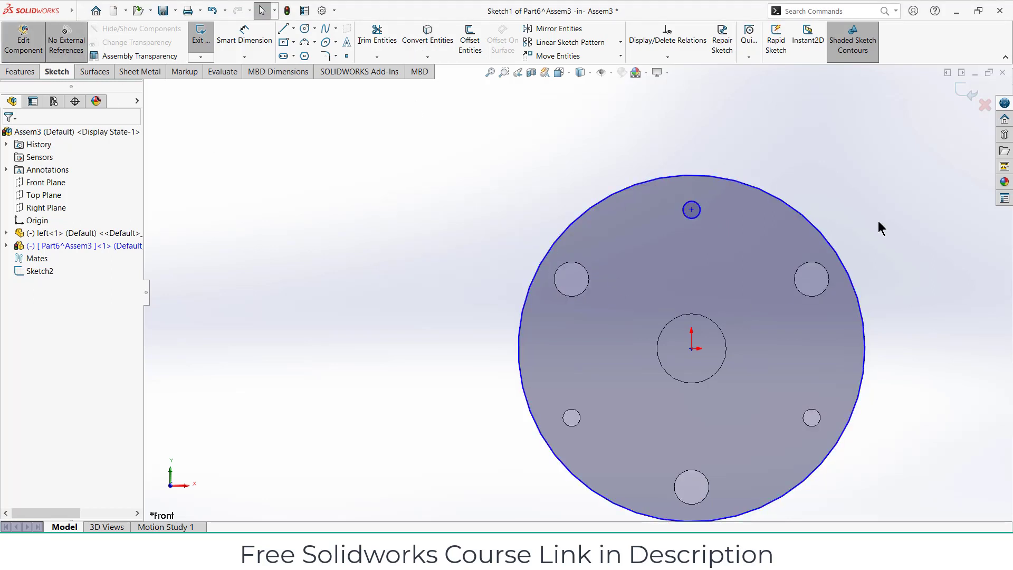
Step: Circular-pattern the small top circle into 6 instances around the disc centre
left_click(620, 43)
left_click(562, 69)
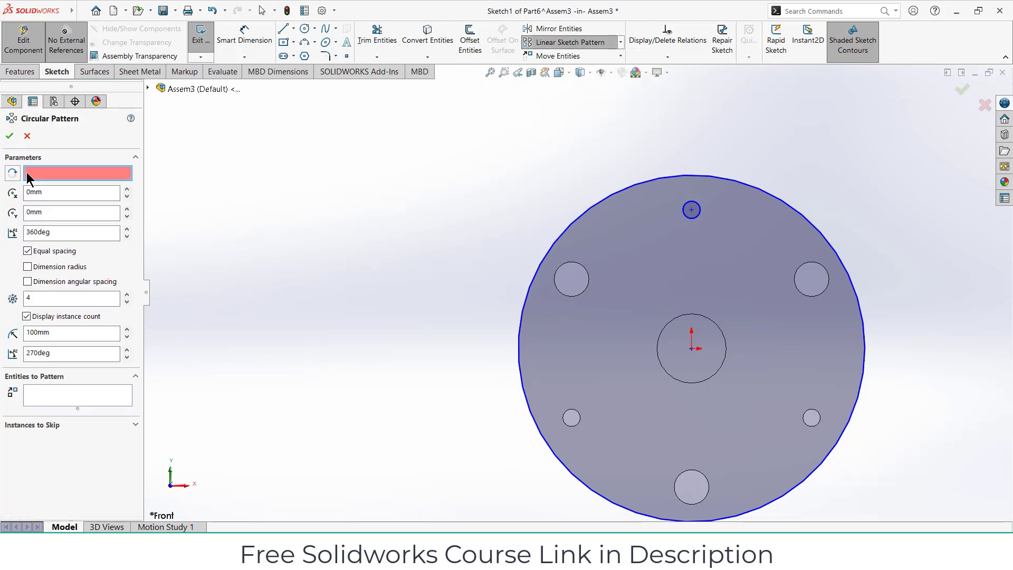
left_click(692, 348)
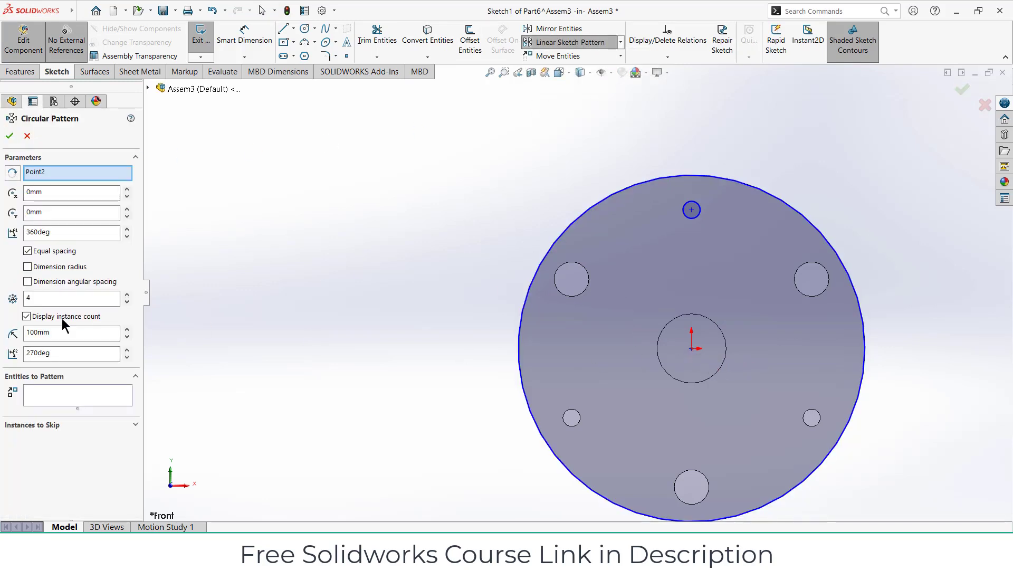
left_click(68, 395)
left_click(691, 218)
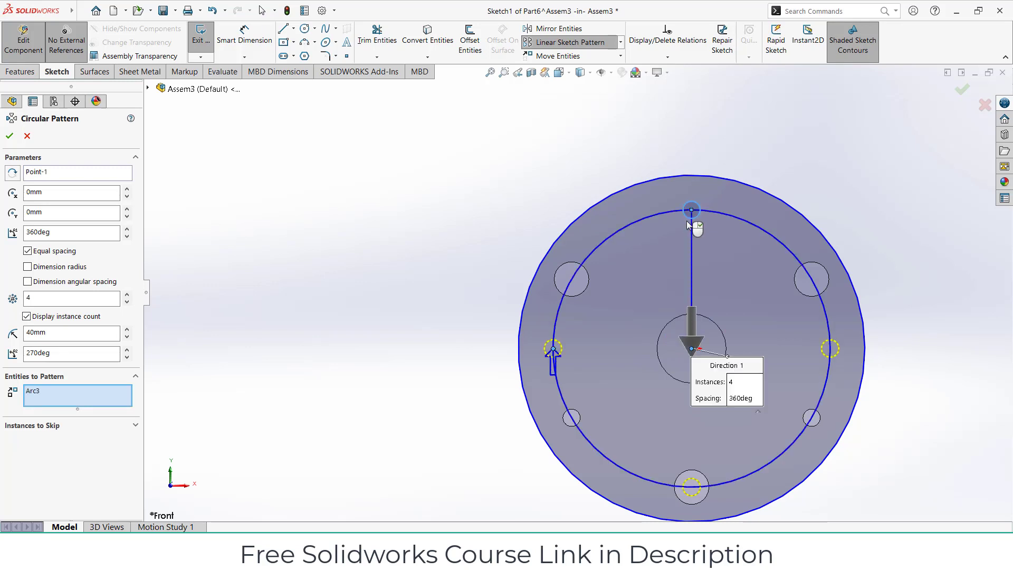
left_click(127, 294)
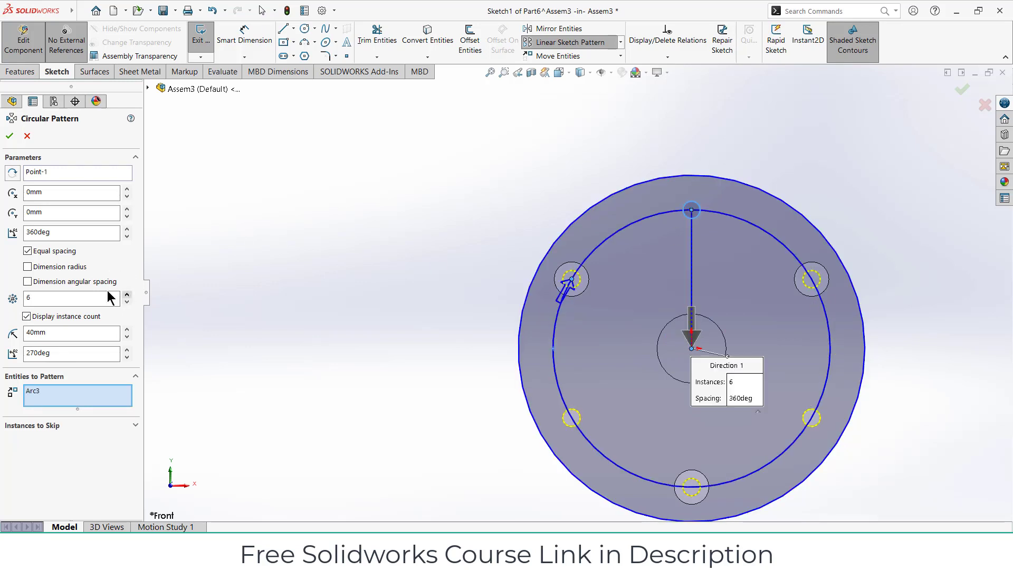
left_click(7, 137)
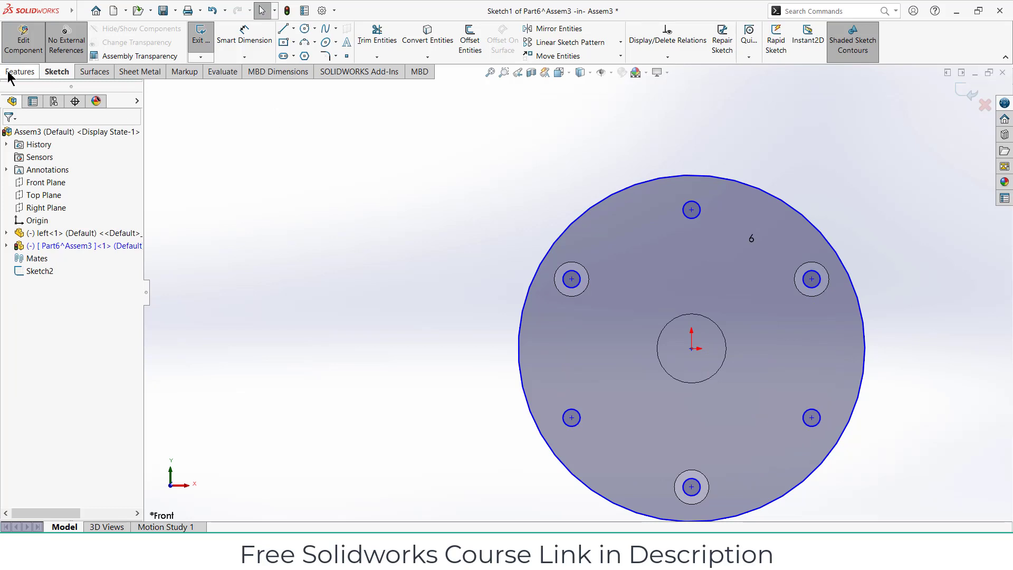
left_click(13, 73)
Step: Extrude the sketch 10 mm into a disc with six holes
left_click(206, 39)
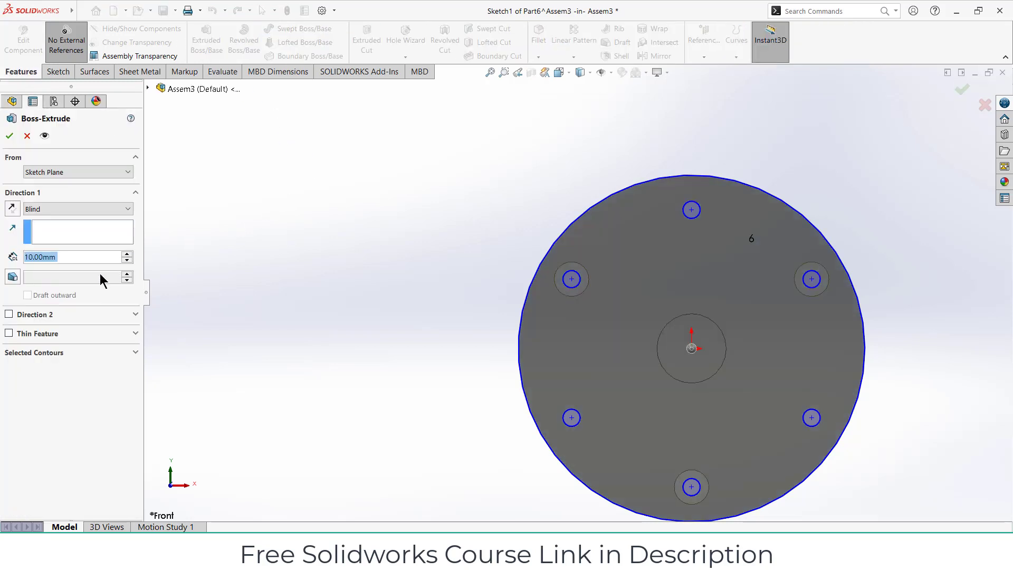
key("Return")
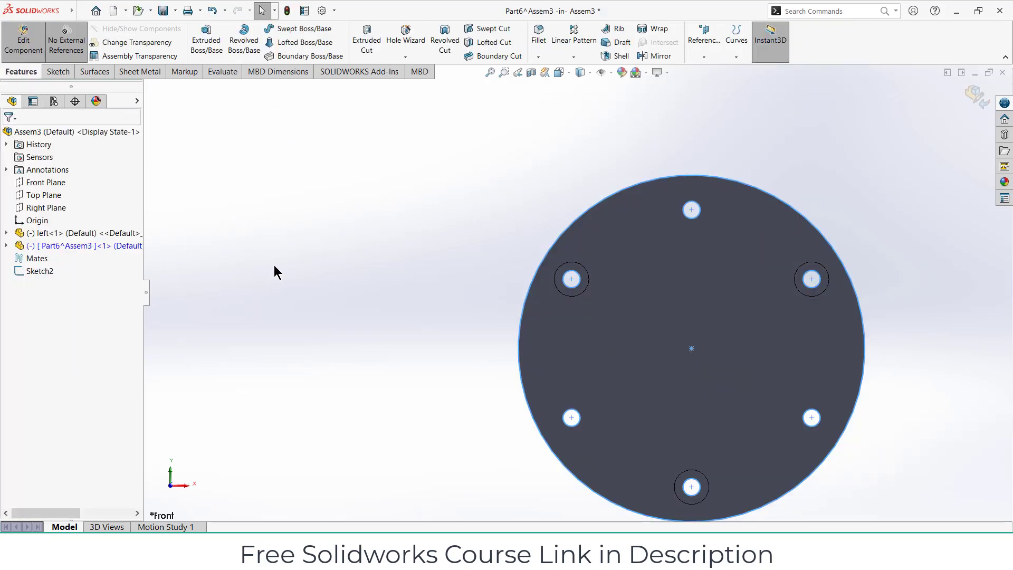
scroll(275, 271, "up", 2)
mouse_move(276, 271)
middle_mouse_down()
mouse_move(366, 316)
mouse_move(367, 349)
middle_mouse_up()
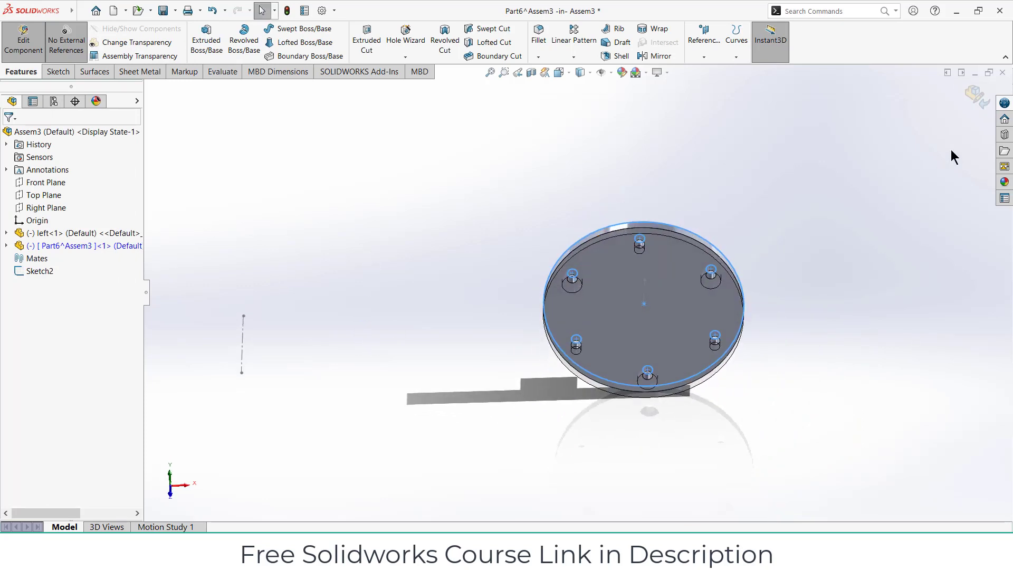
Step: Exit part editing and drag Part6 to the left of the flange
left_click(983, 111)
left_click(89, 245)
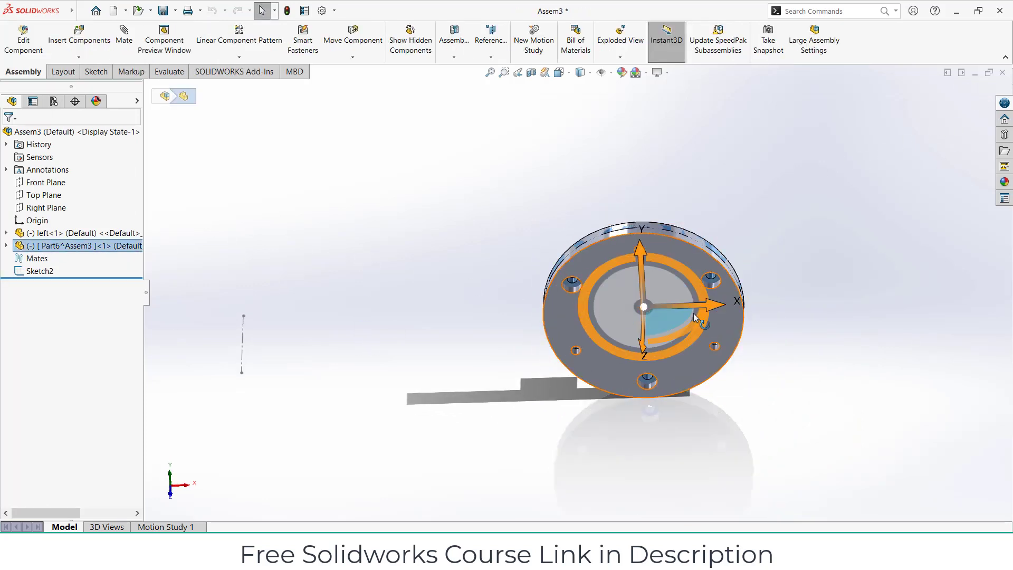
left_click_drag(711, 304, 362, 312)
left_click(450, 223)
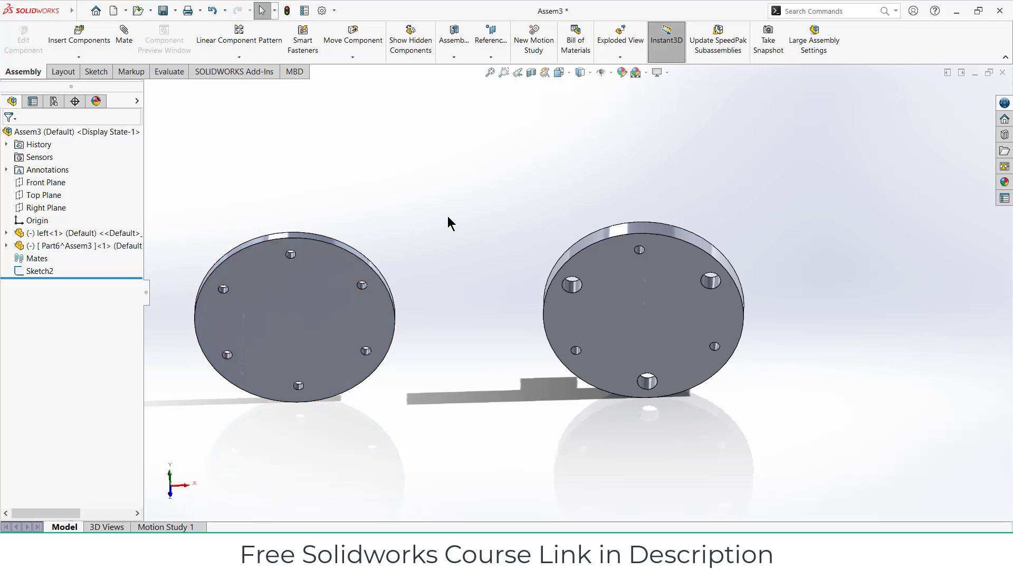
Step: Mate the new disc's face concentric with the sketch line
left_click(125, 37)
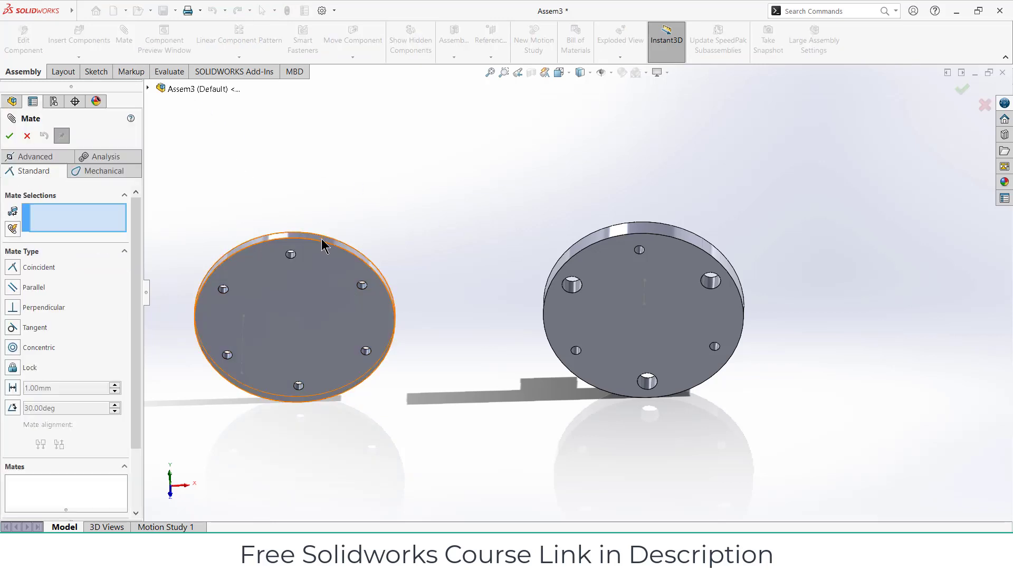
left_click(267, 310)
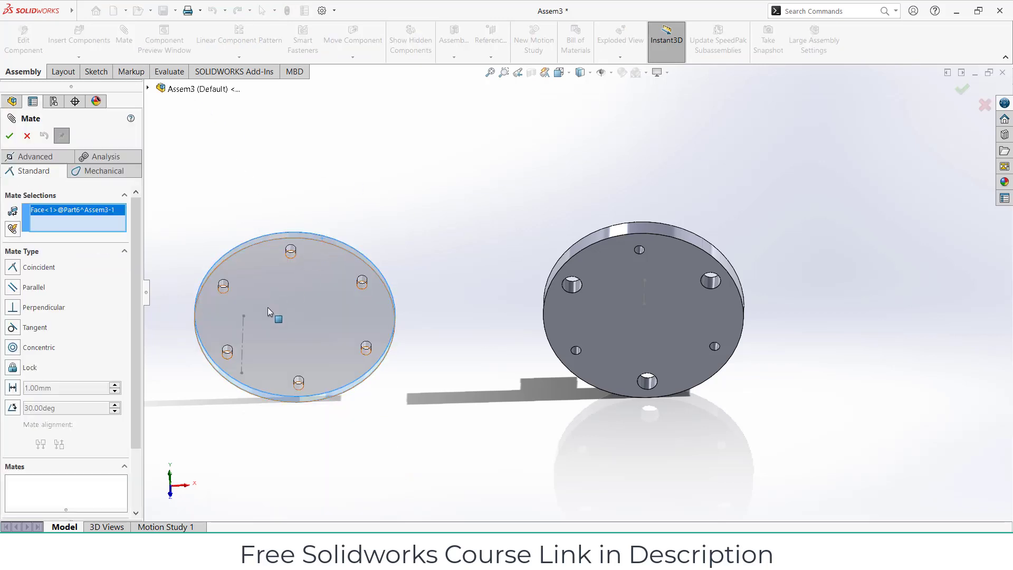
left_click(242, 355)
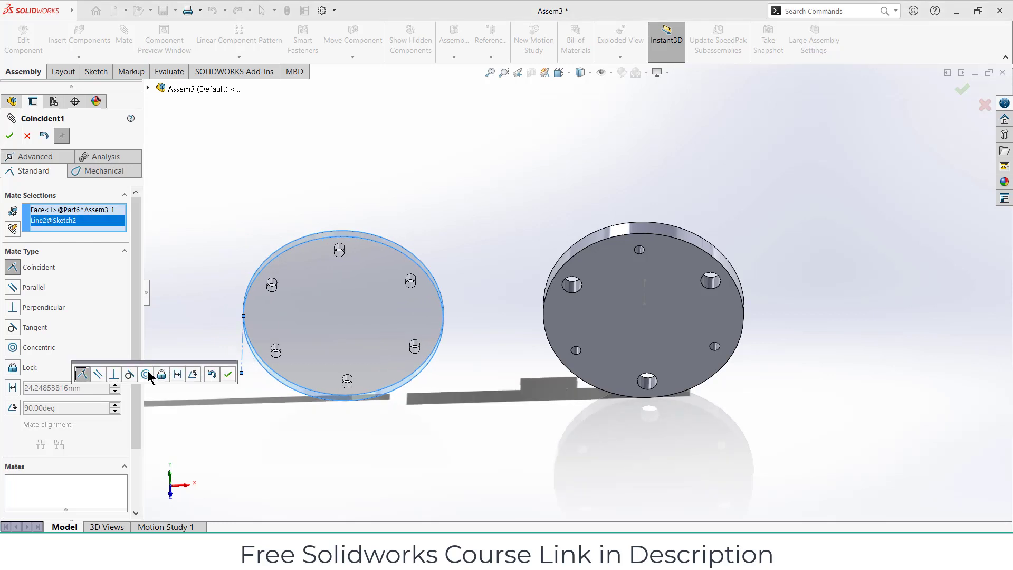
left_click(146, 373)
left_click(244, 378)
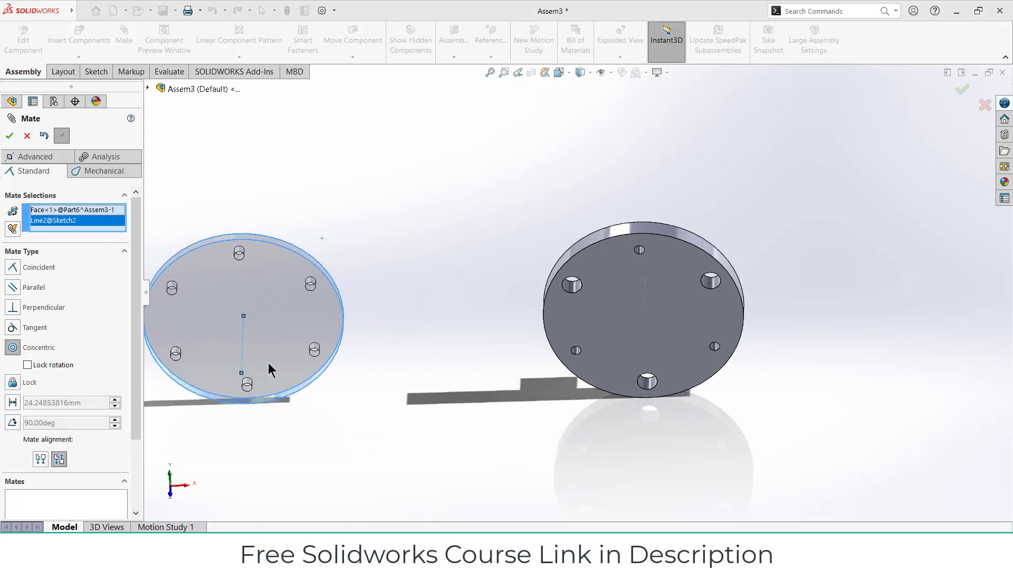
mouse_move(268, 363)
middle_mouse_down()
mouse_move(315, 379)
mouse_move(310, 479)
mouse_move(280, 295)
middle_mouse_up()
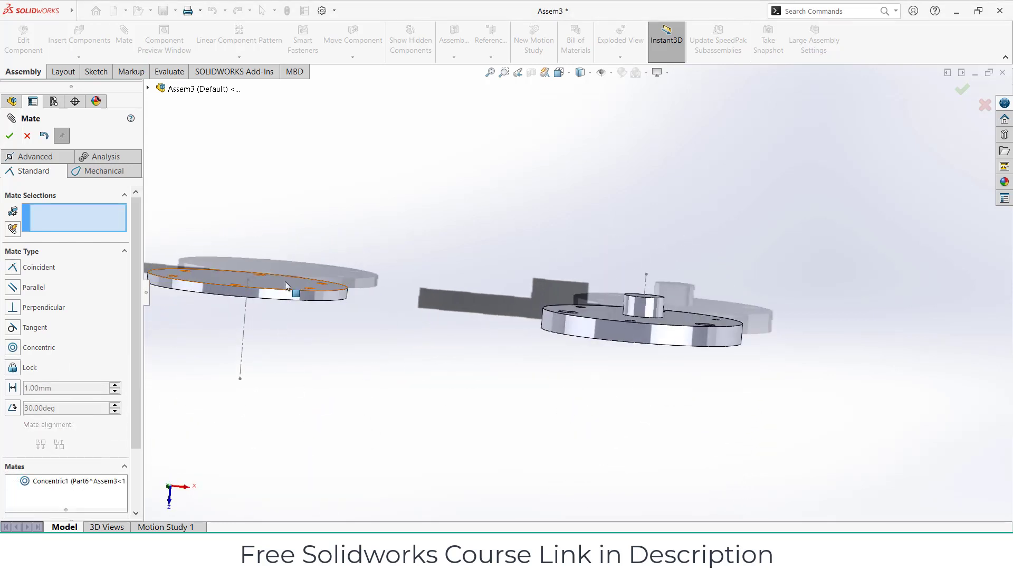
Step: Add an 80 mm distance mate between the two discs' flat faces
left_click(285, 280)
middle_click_drag(599, 326, 628, 206)
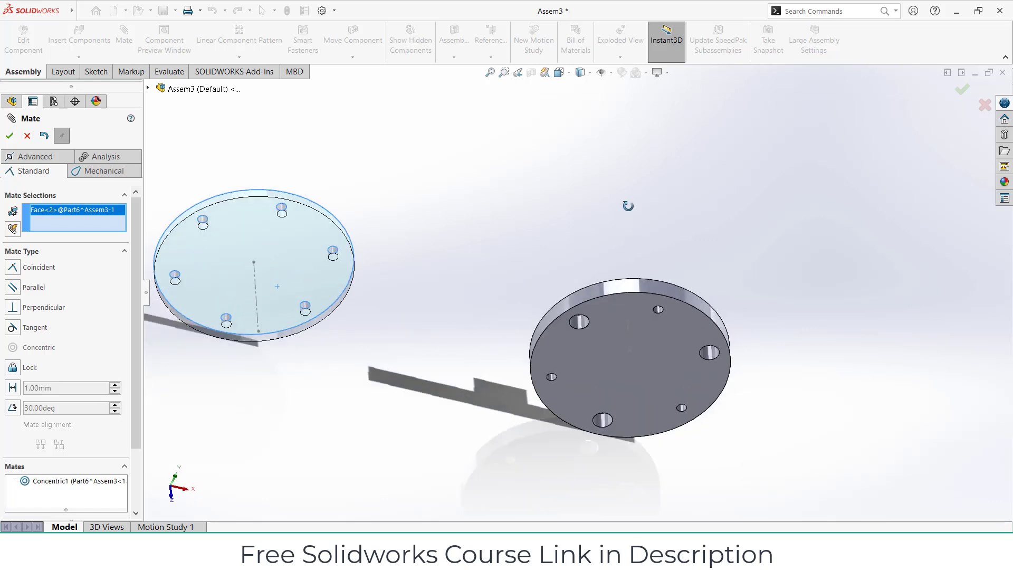
left_click(610, 366)
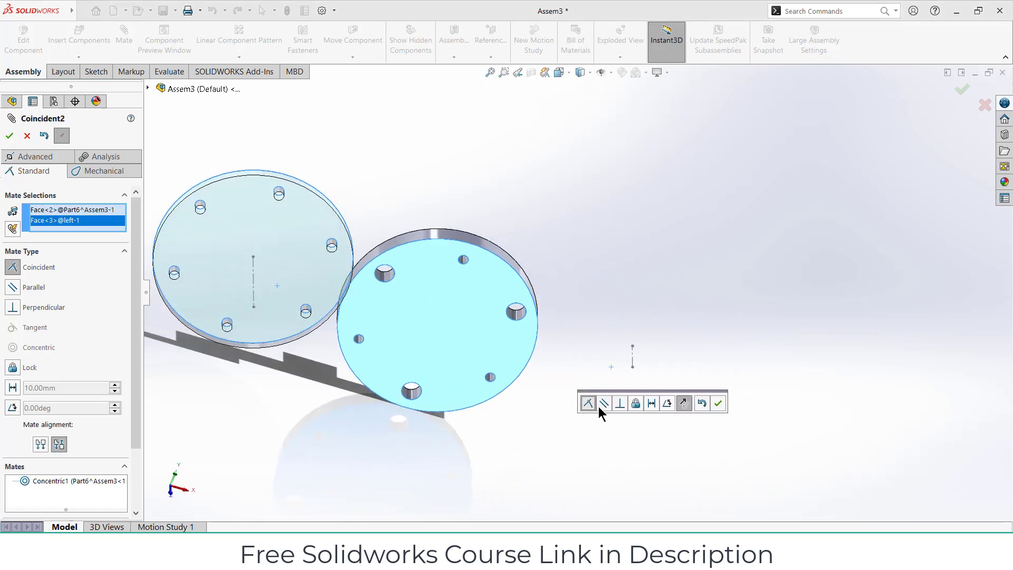
left_click(653, 405)
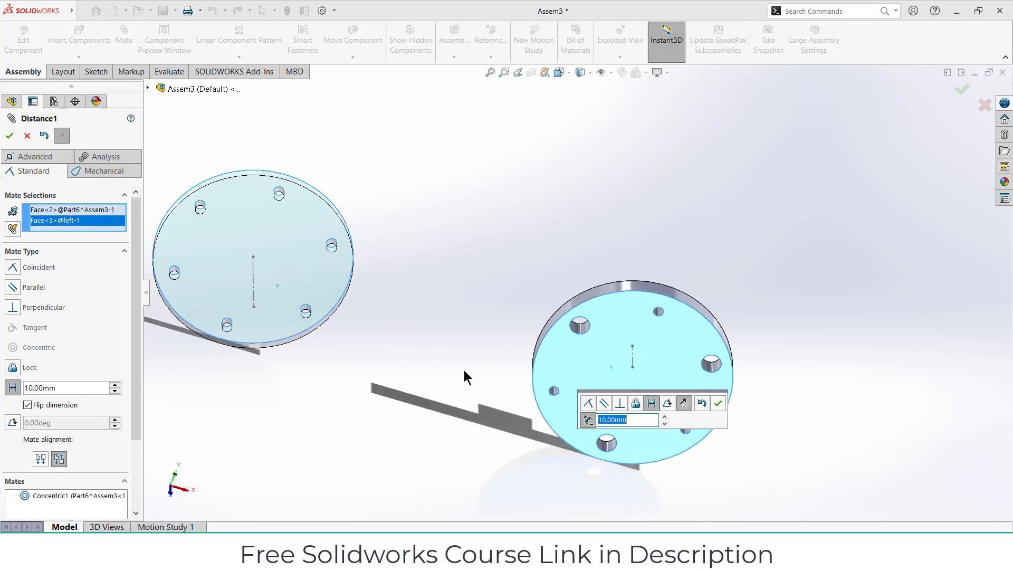
mouse_move(464, 370)
middle_mouse_down()
mouse_move(400, 497)
mouse_move(405, 469)
middle_mouse_up()
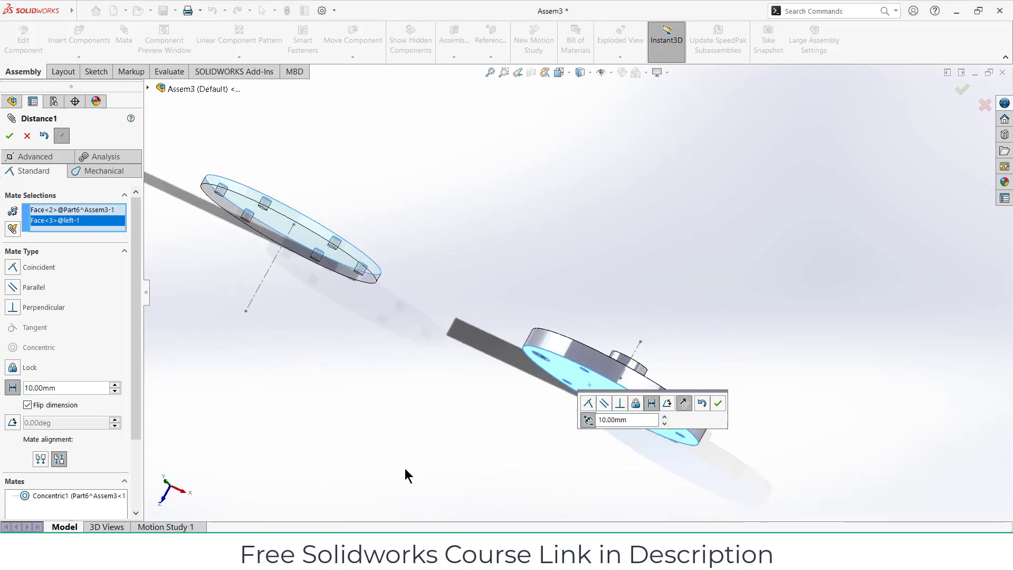
double_click(637, 420)
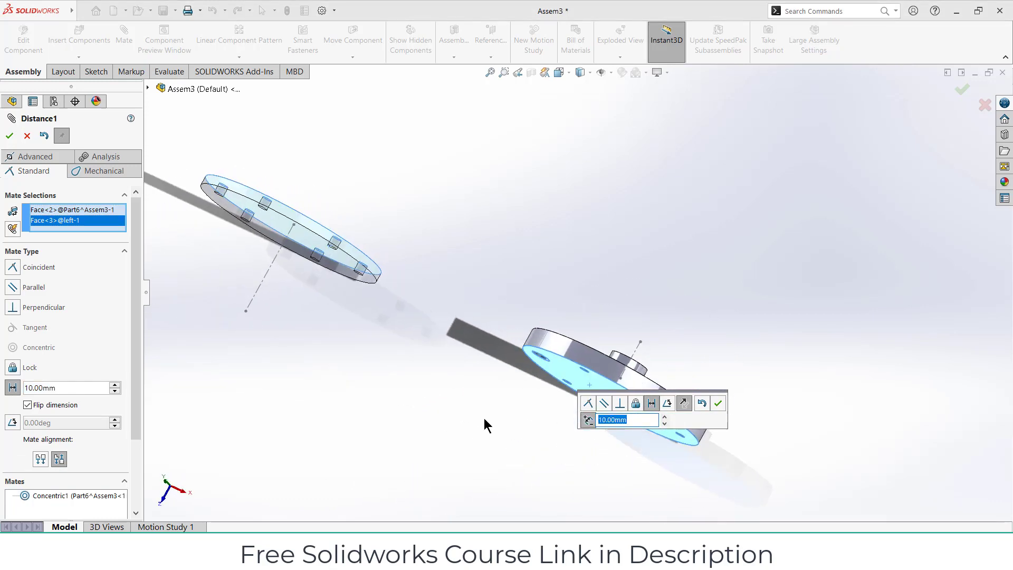
type("80")
key("Return")
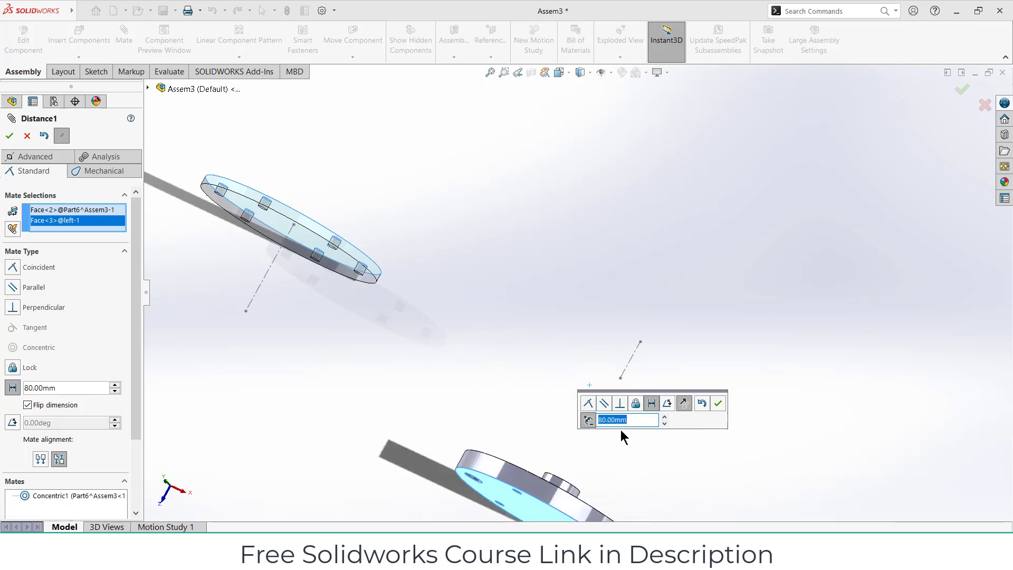
left_click(588, 420)
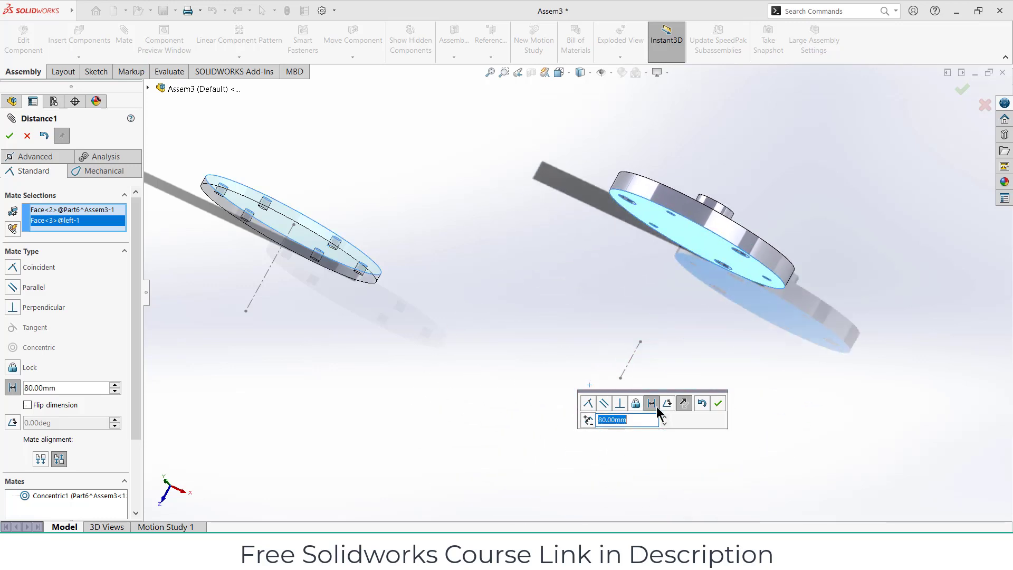
left_click(718, 404)
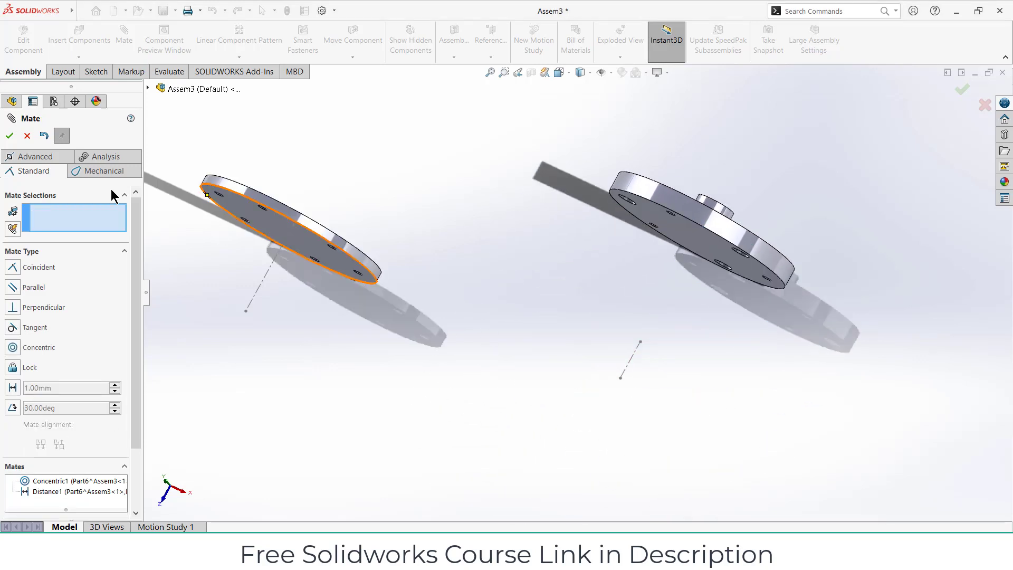
left_click(10, 136)
middle_click_drag(290, 198, 289, 226)
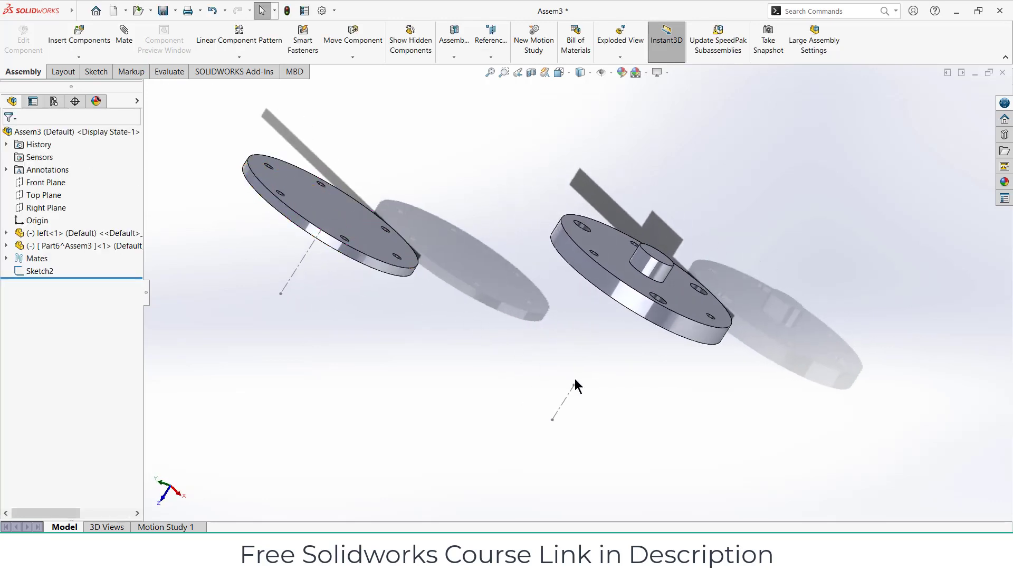
Step: Mate the left disc concentric to the Sketch2 line
left_click(567, 399)
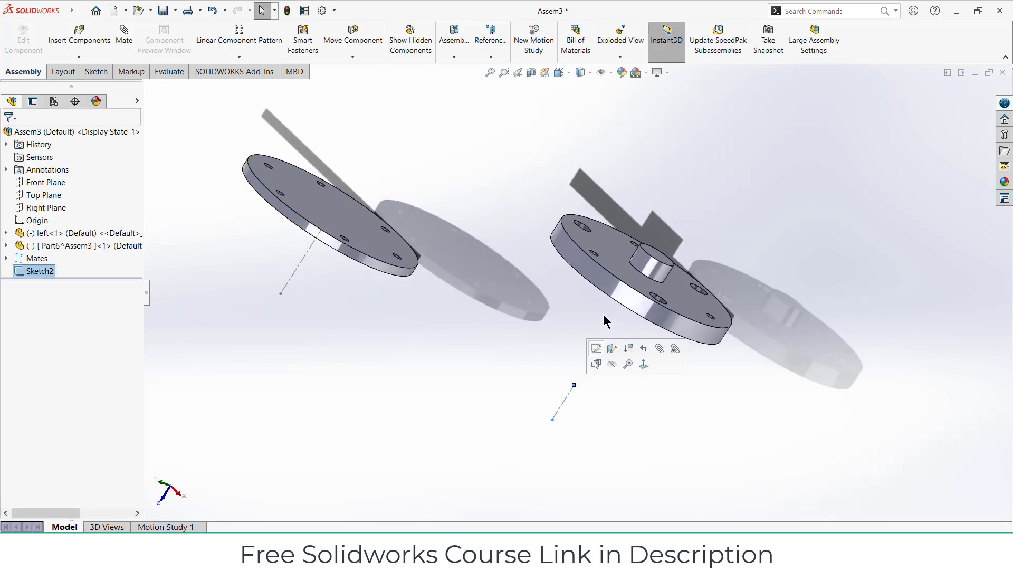
left_click(625, 296, "ctrl")
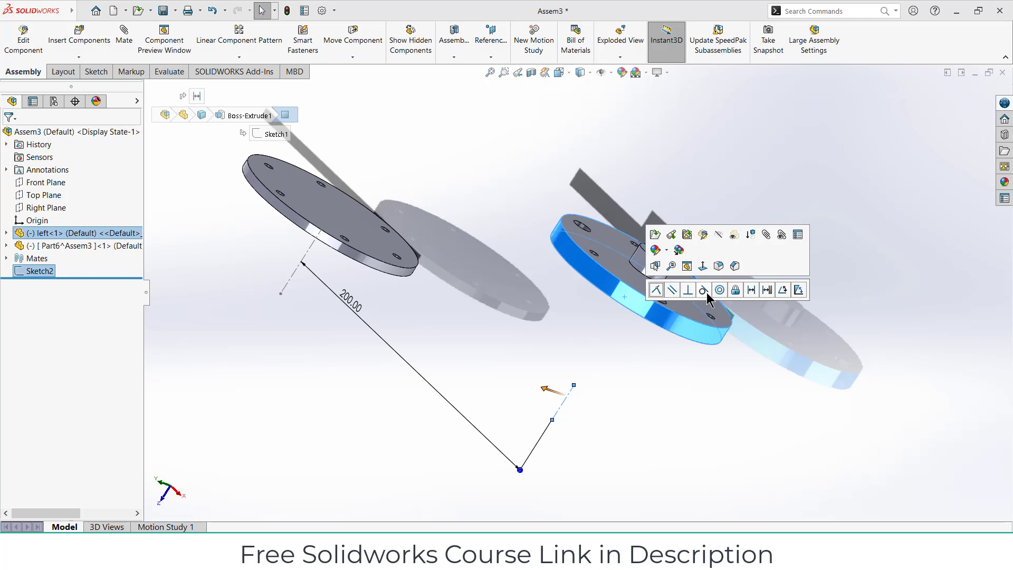
left_click(720, 291)
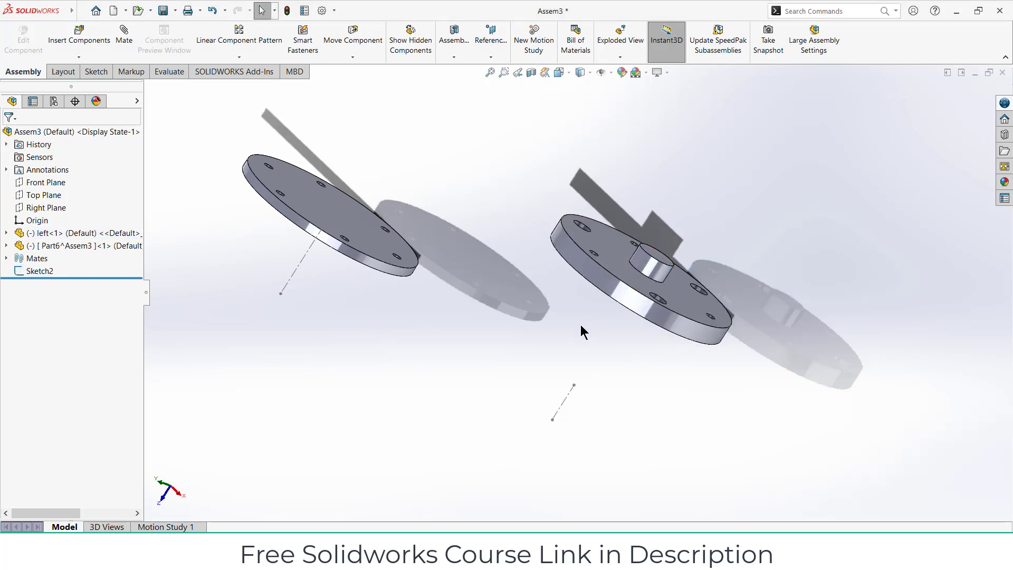
Step: Make the disc's flat face coincident with the Front Plane
left_click(602, 269)
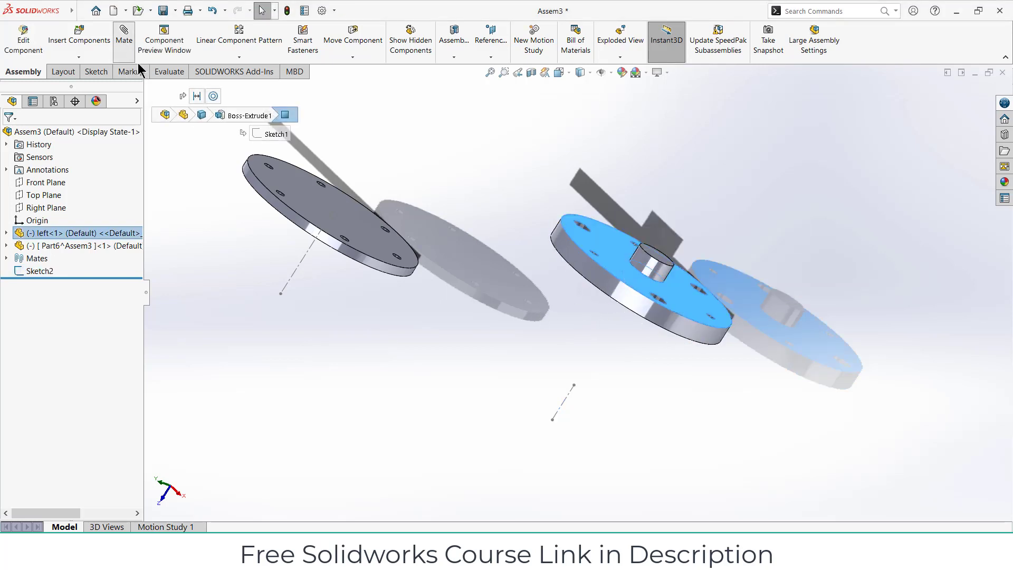
left_click(148, 88)
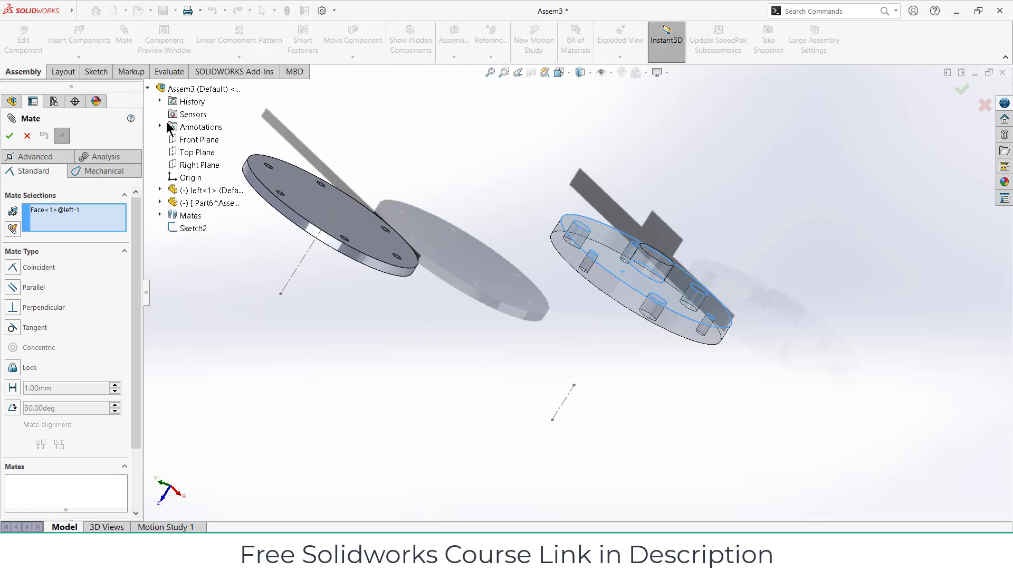
left_click(185, 140)
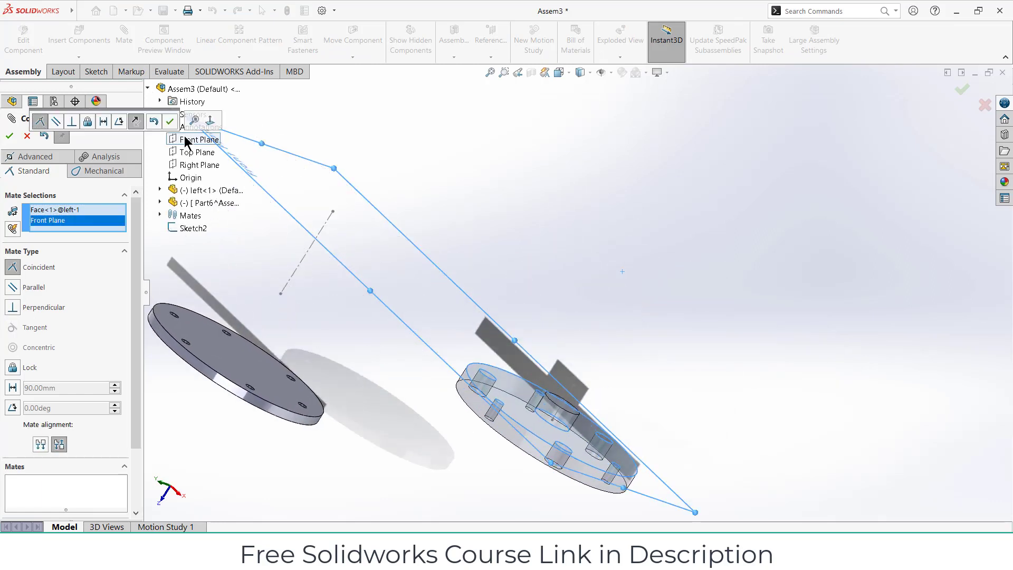
left_click(169, 121)
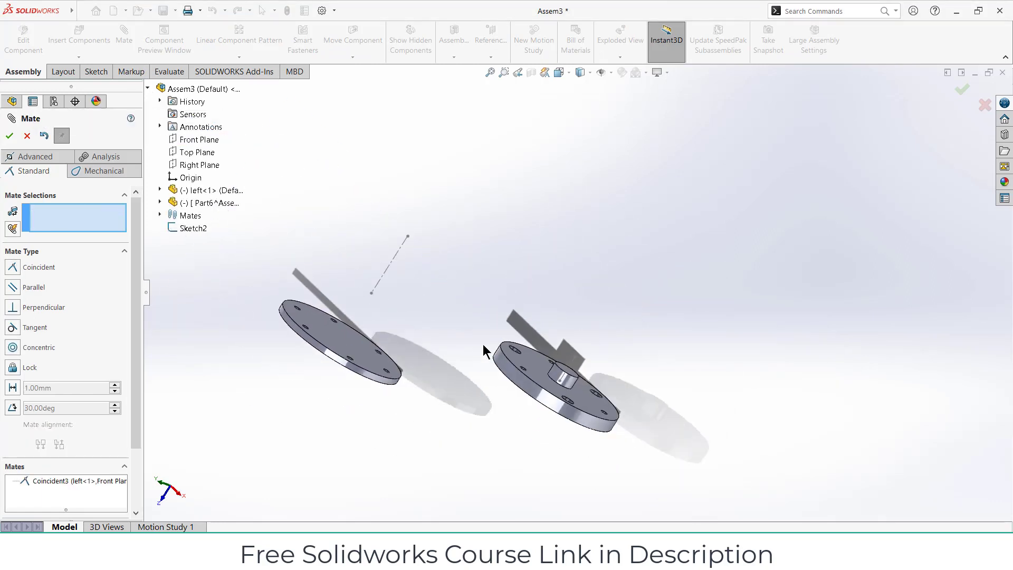
mouse_move(483, 344)
middle_mouse_down()
mouse_move(575, 131)
mouse_move(533, 309)
mouse_move(449, 284)
mouse_move(522, 319)
mouse_move(495, 357)
middle_mouse_up()
left_click(6, 137)
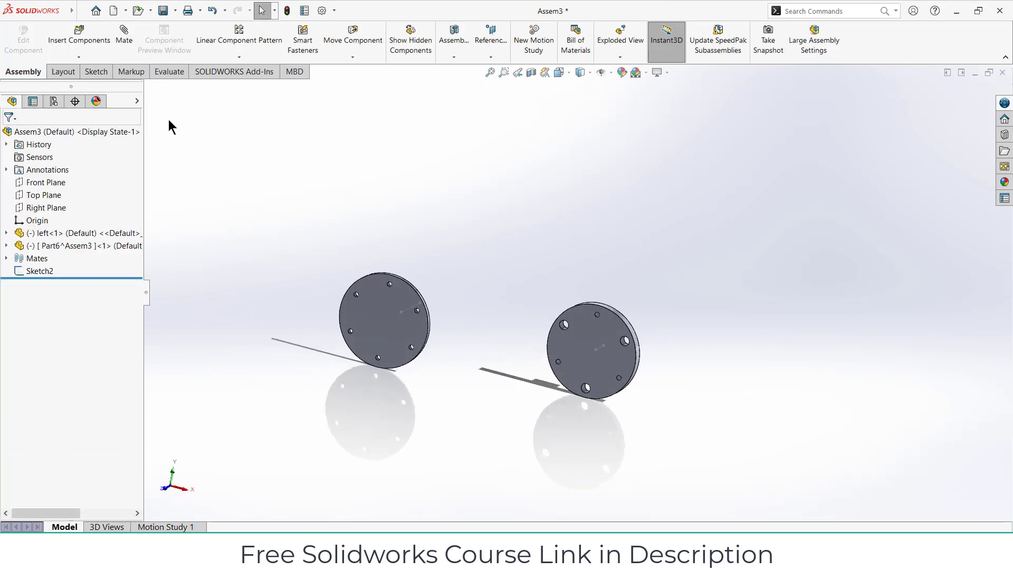
middle_click_drag(473, 216, 463, 218)
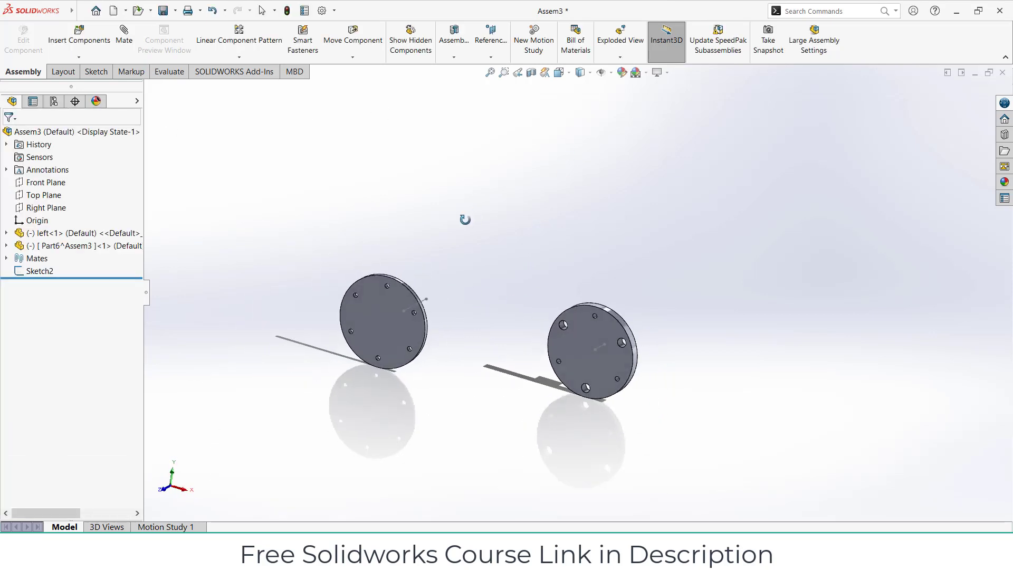
Step: Create PLANE1 offset 200 mm below the Top Plane
left_click(6, 259)
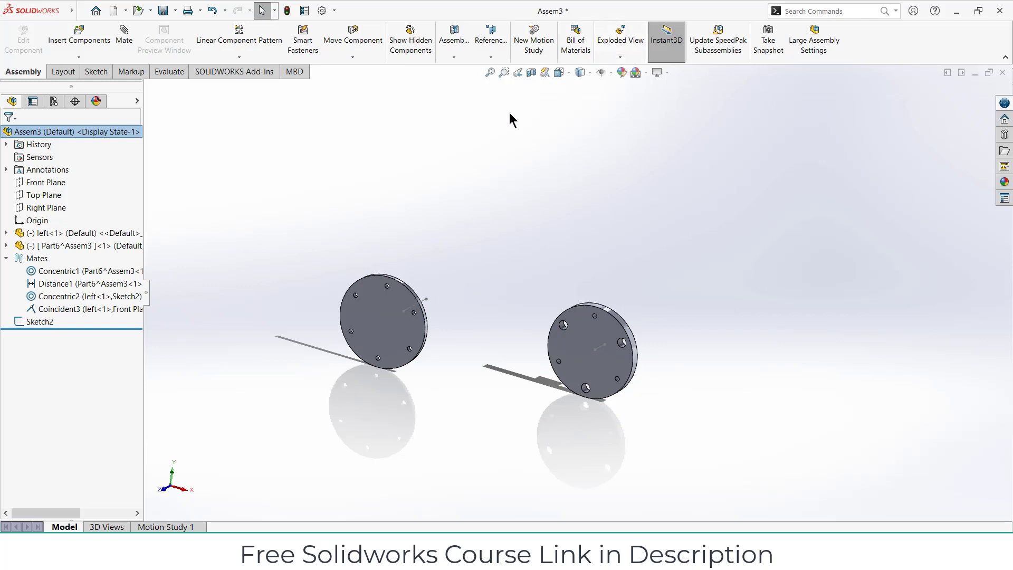
left_click(491, 37)
left_click(493, 71)
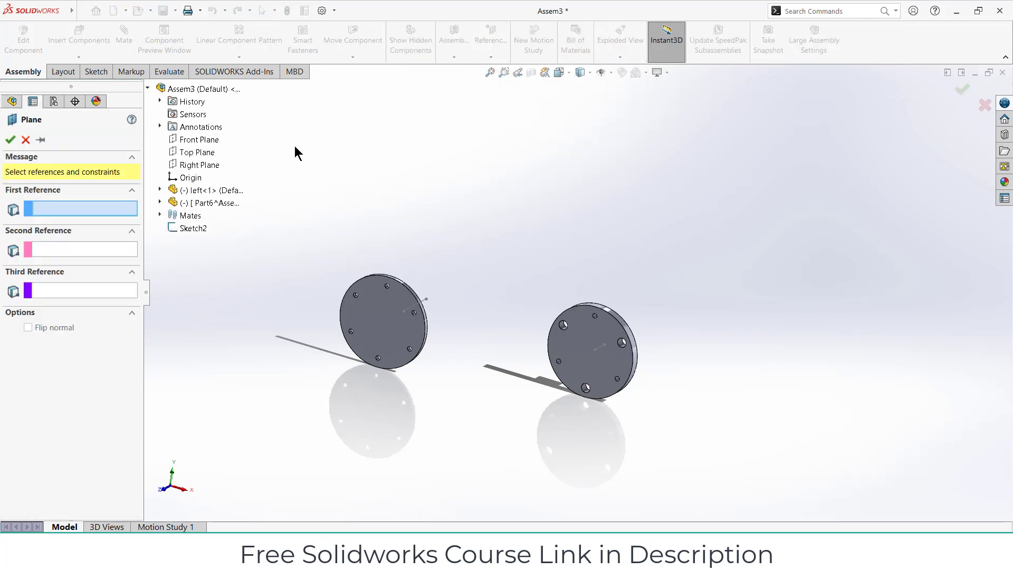
left_click(194, 147)
type("200")
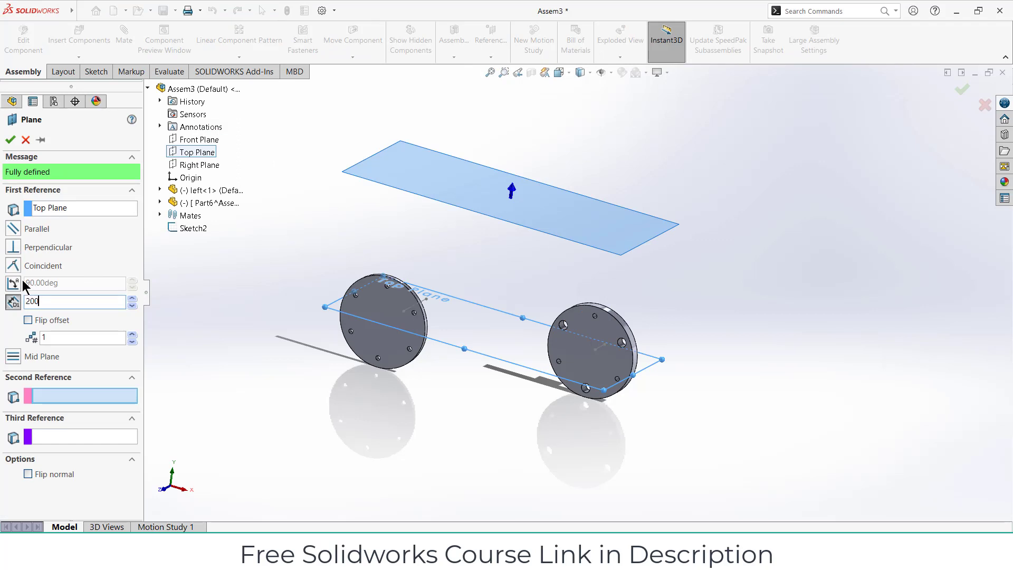
left_click(28, 321)
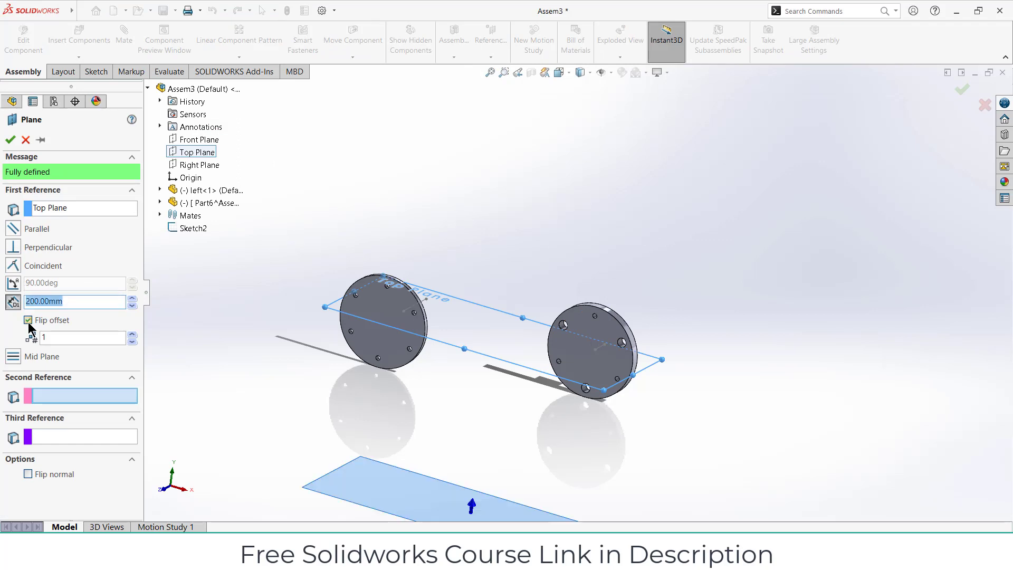
left_click(10, 140)
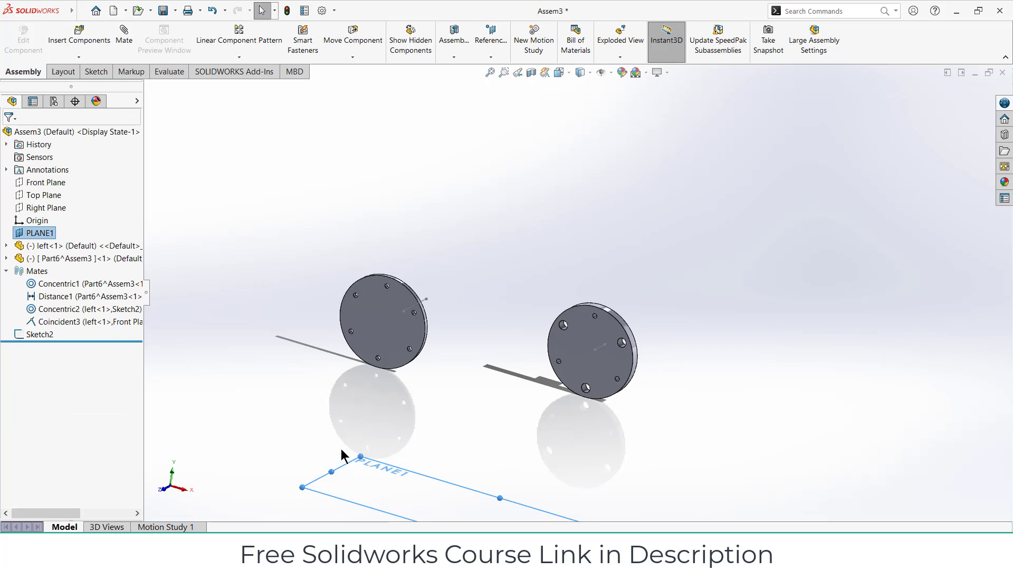
Step: Sketch on PLANE1, converting the Sketch2 centreline into Sketch3, and exit
right_click(35, 237)
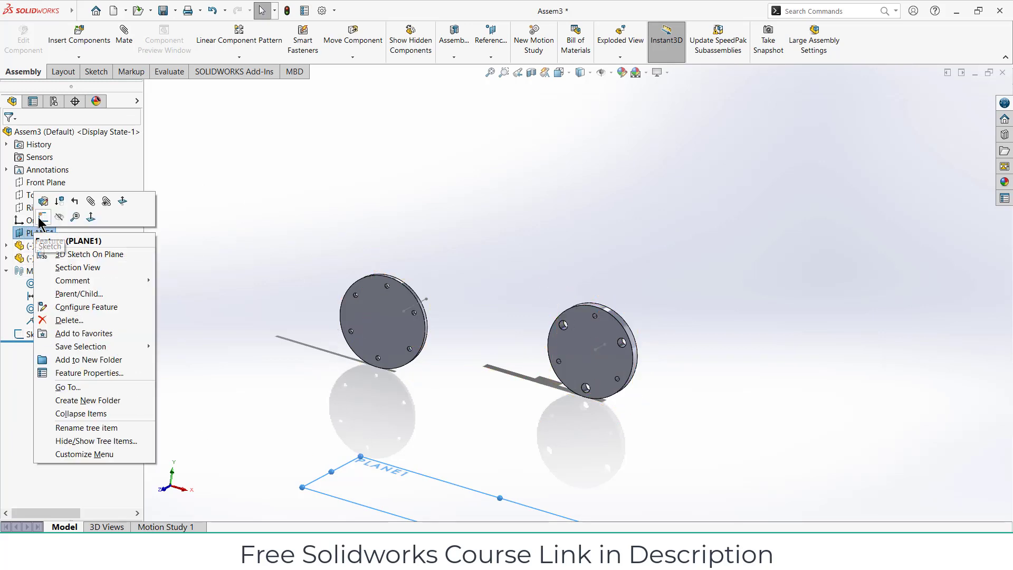
left_click(52, 202)
left_click(412, 269)
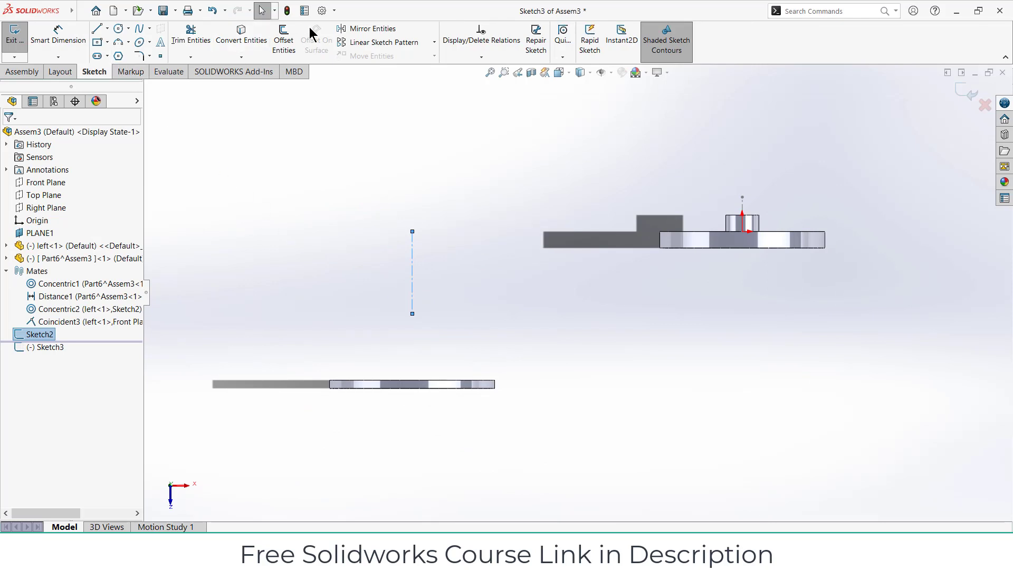
left_click(240, 42)
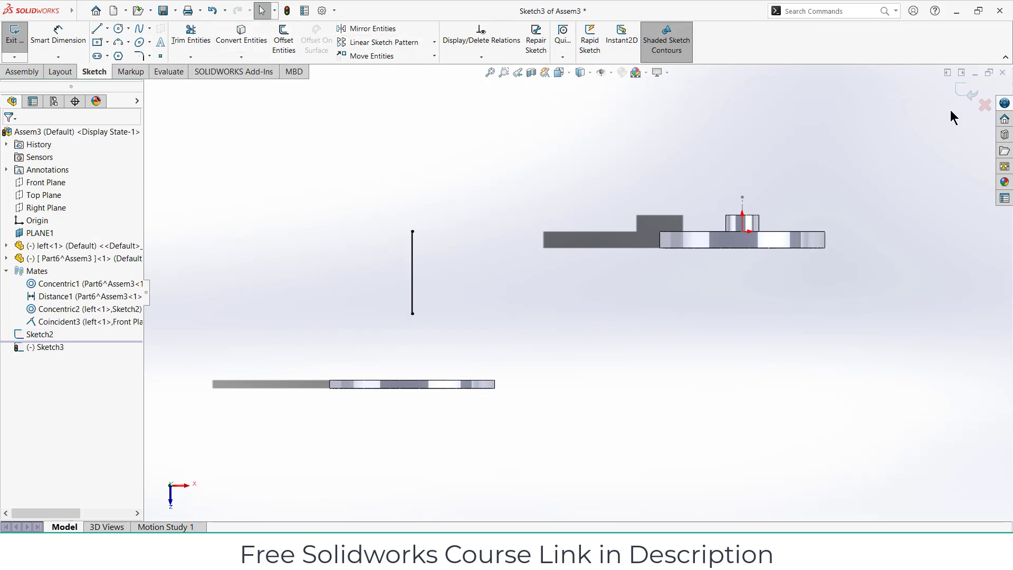
left_click(972, 94)
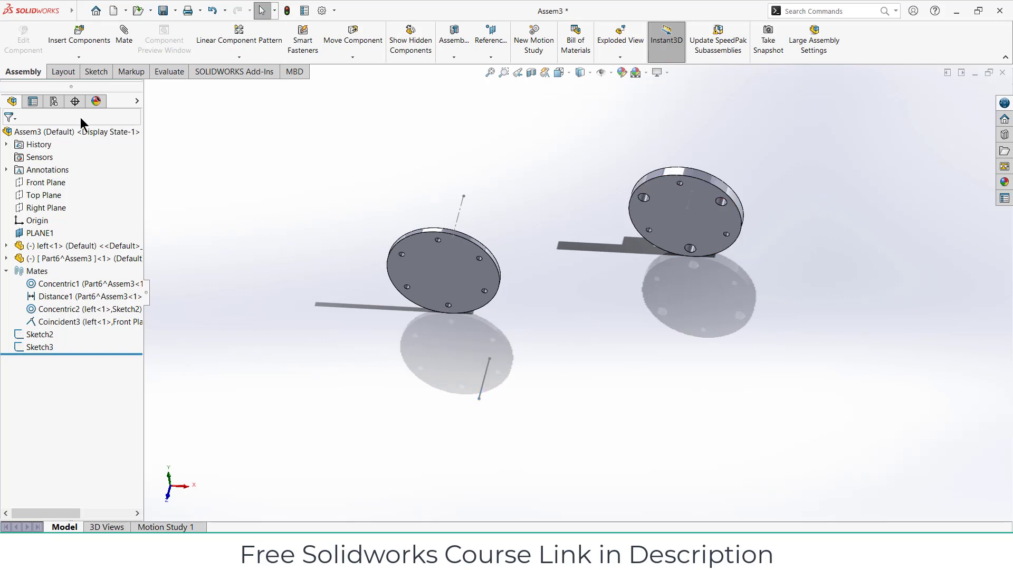
Step: Insert right.SLDPRT and place it in the assembly as right<1>
left_click(87, 38)
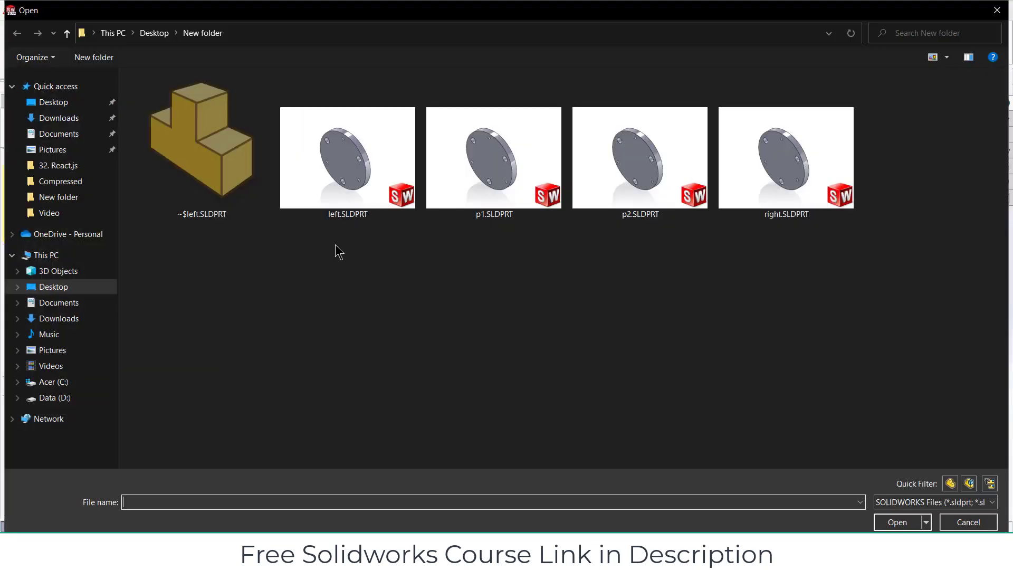
left_click(758, 185)
left_click(895, 522)
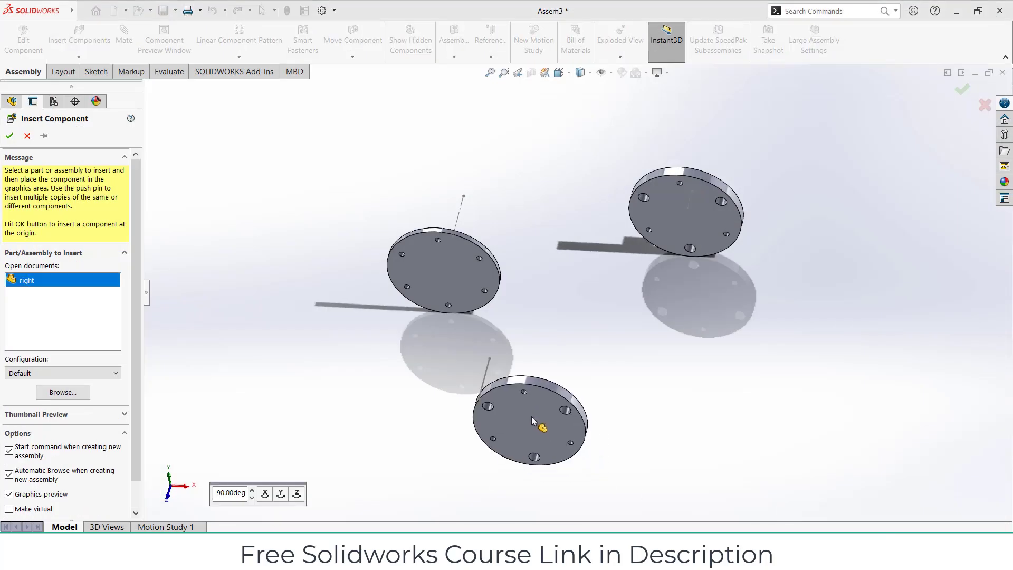
left_click(547, 420)
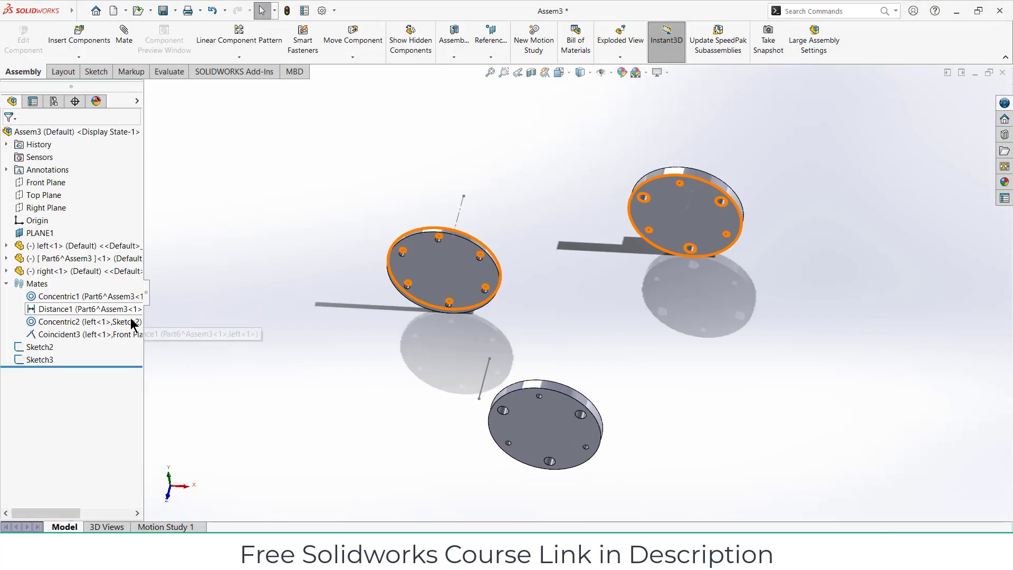
Step: Rotate the right disc to show its central boss
left_click(363, 58)
left_click(369, 83)
left_click_drag(549, 422, 459, 488)
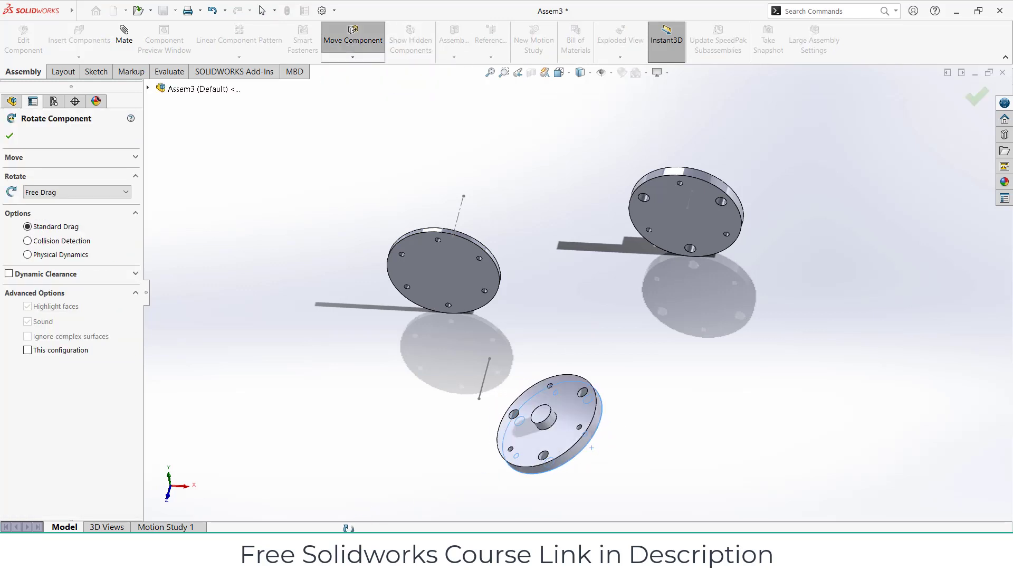
left_click(10, 136)
Step: Mate the right disc's boss face concentric with the Sketch3 line
left_click(129, 36)
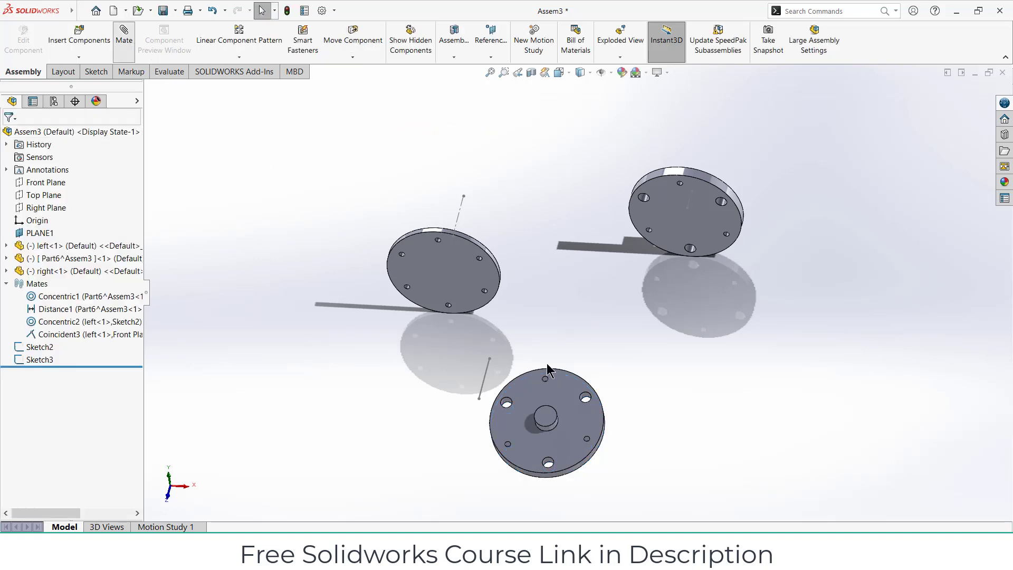
scroll(549, 370, "down", 3)
scroll(549, 379, "down", 3)
left_click(550, 451)
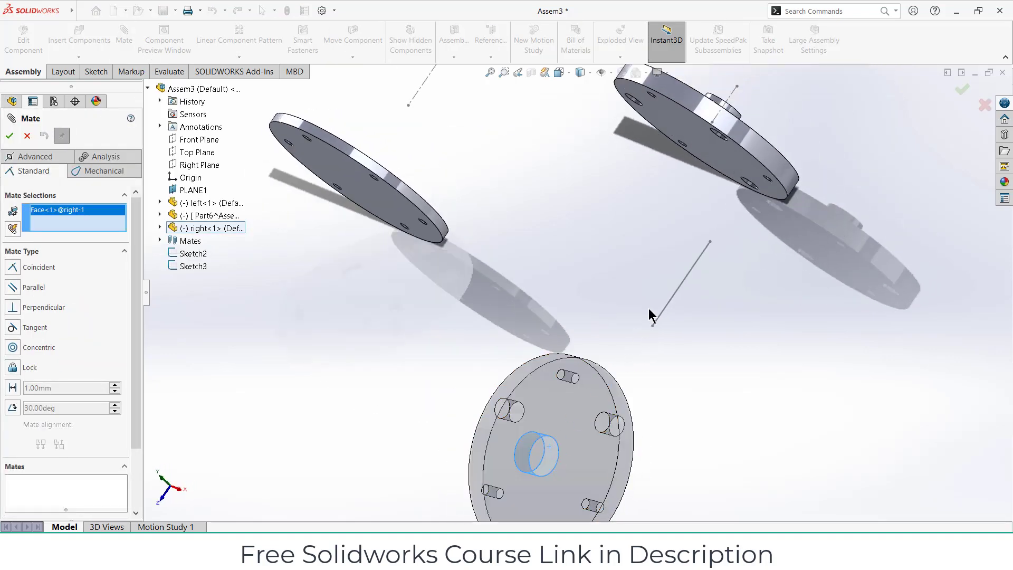
left_click(664, 309)
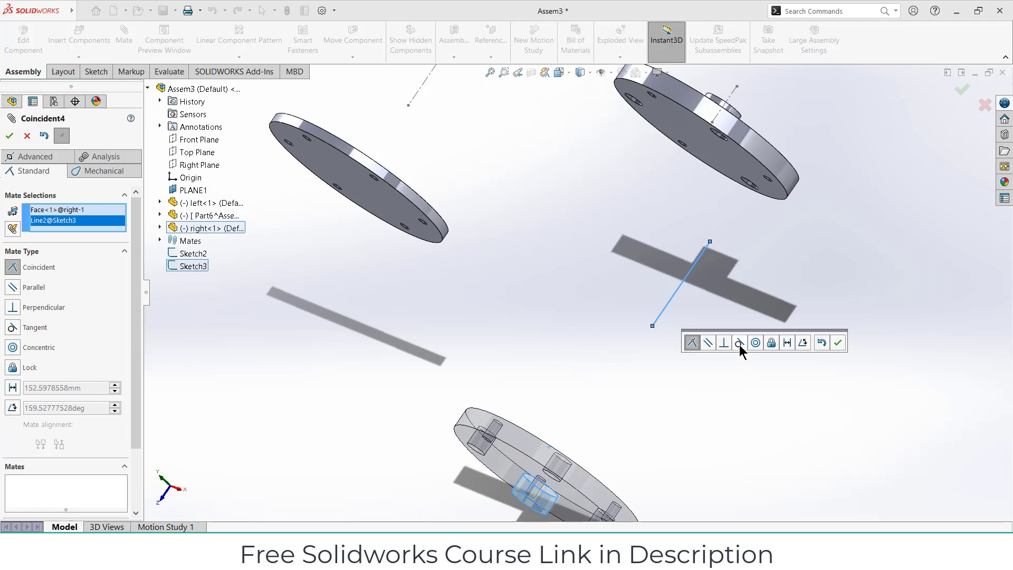
left_click(755, 342)
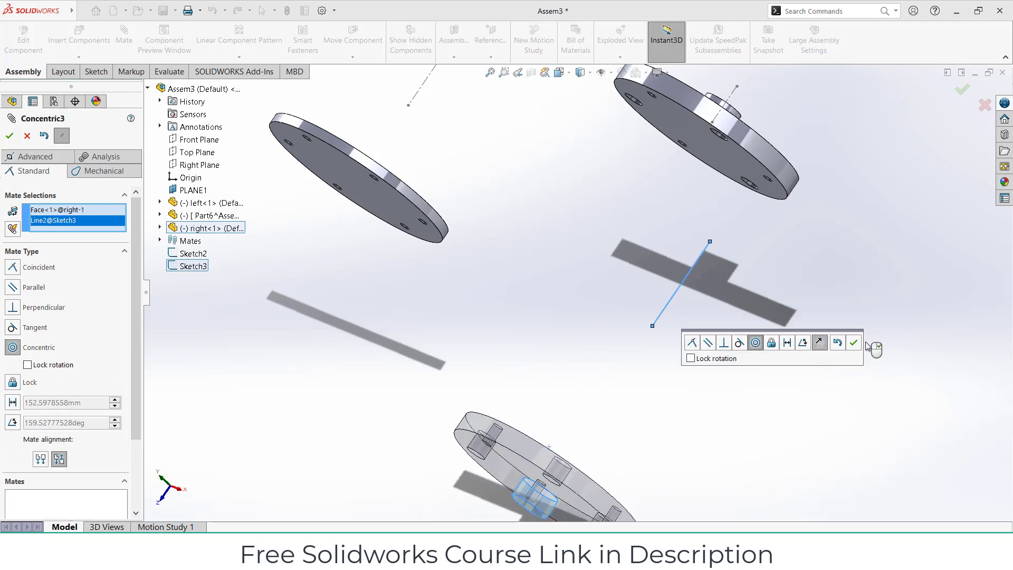
left_click(853, 342)
scroll(723, 375, "up", 3)
mouse_move(722, 375)
middle_mouse_down()
mouse_move(689, 350)
mouse_move(721, 353)
mouse_move(719, 377)
middle_mouse_up()
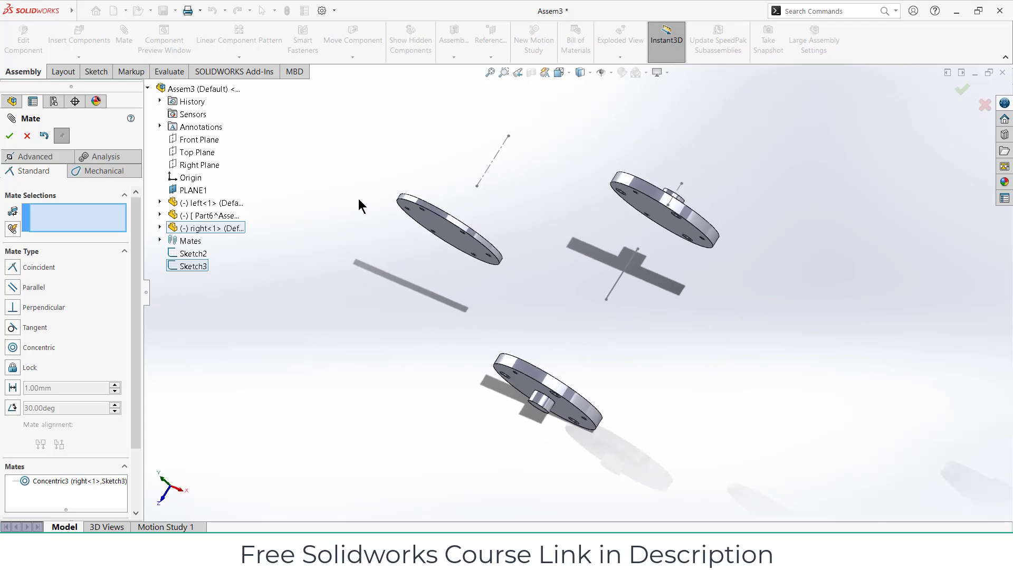
Step: Add a 50 mm distance mate between Part6's face and the right flange face
left_click(461, 242)
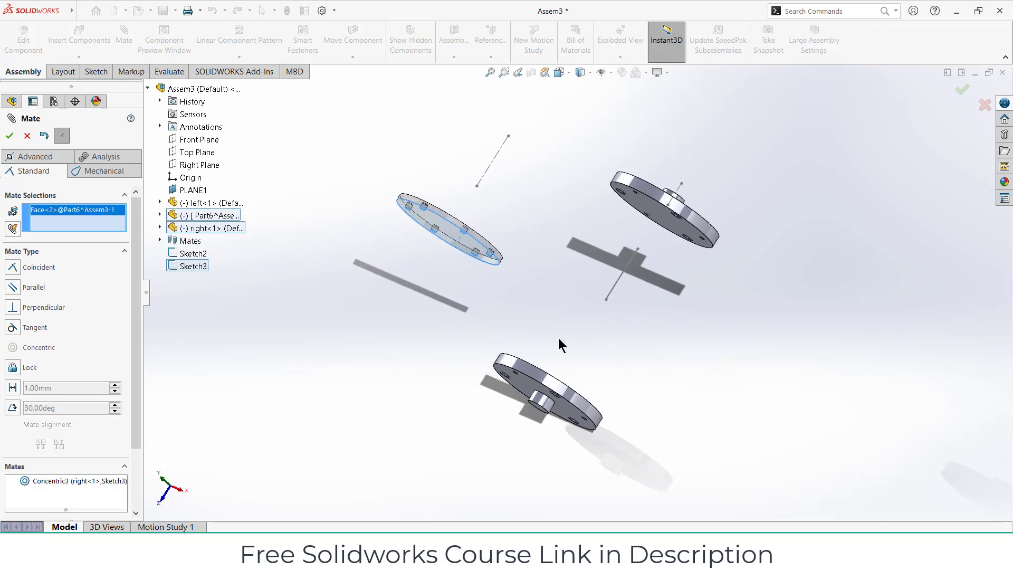
left_click(558, 339)
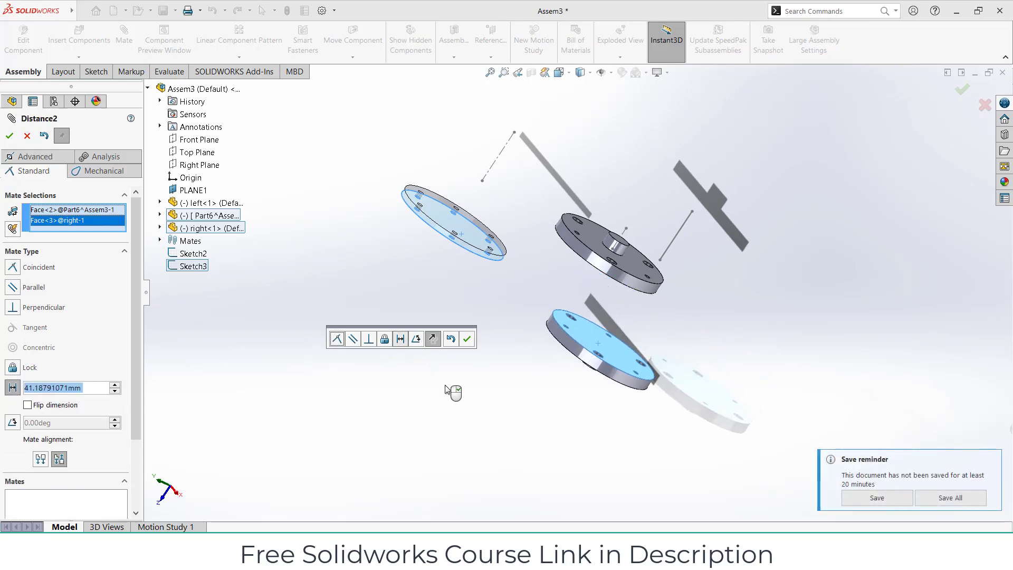
type("502")
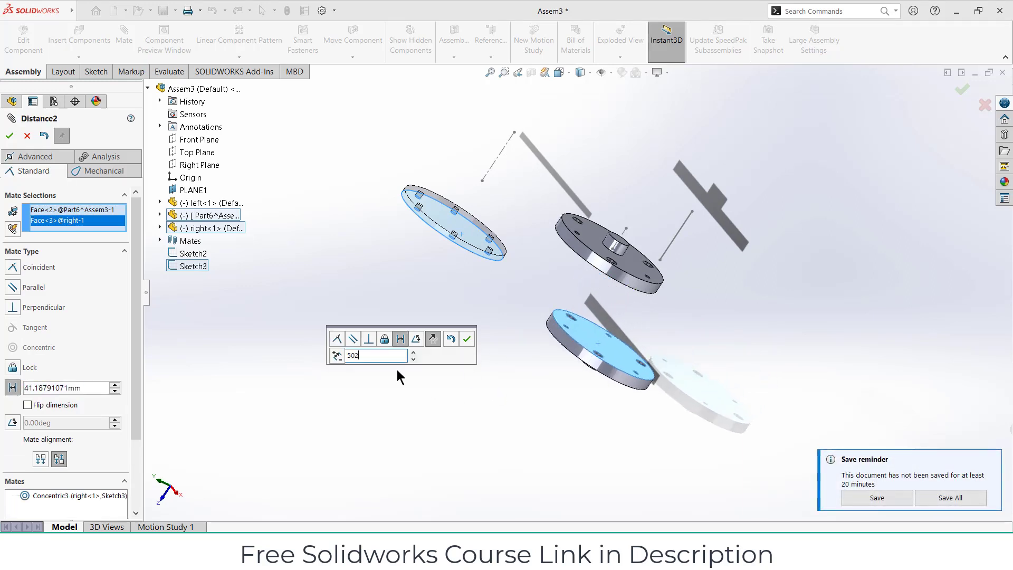
key("Return")
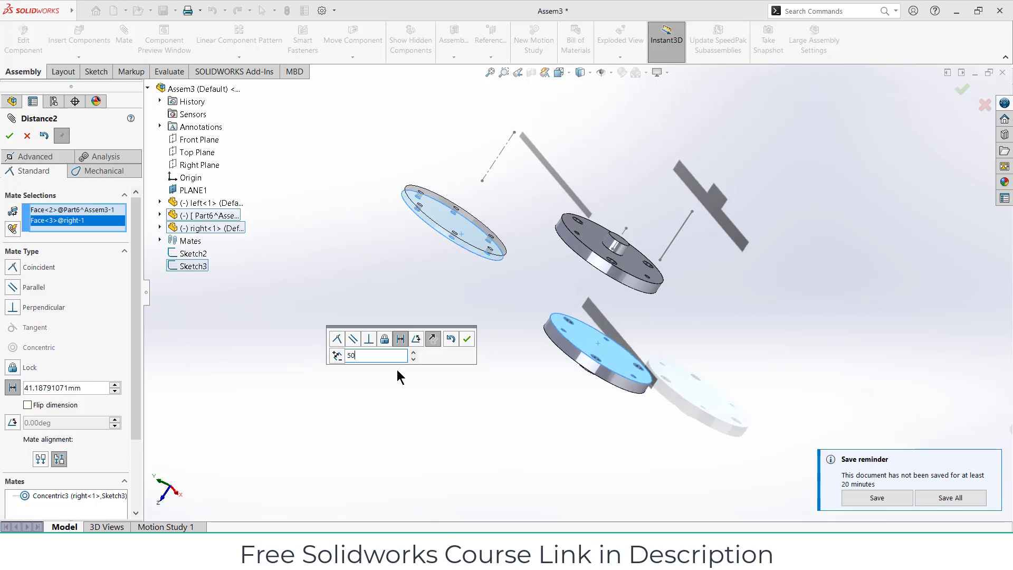
mouse_move(720, 332)
middle_mouse_down()
mouse_move(867, 303)
mouse_move(849, 308)
middle_mouse_up()
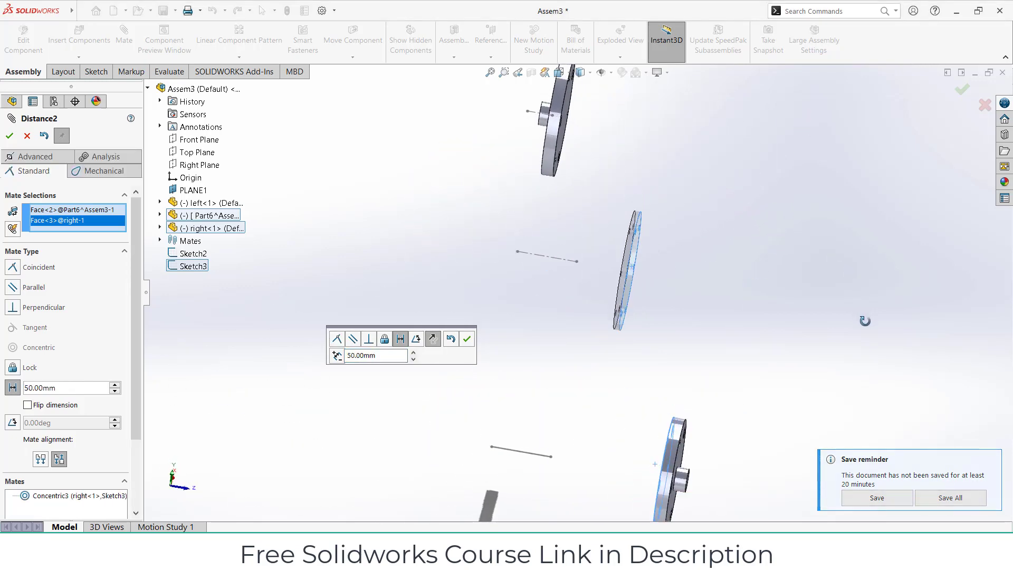
left_click(467, 338)
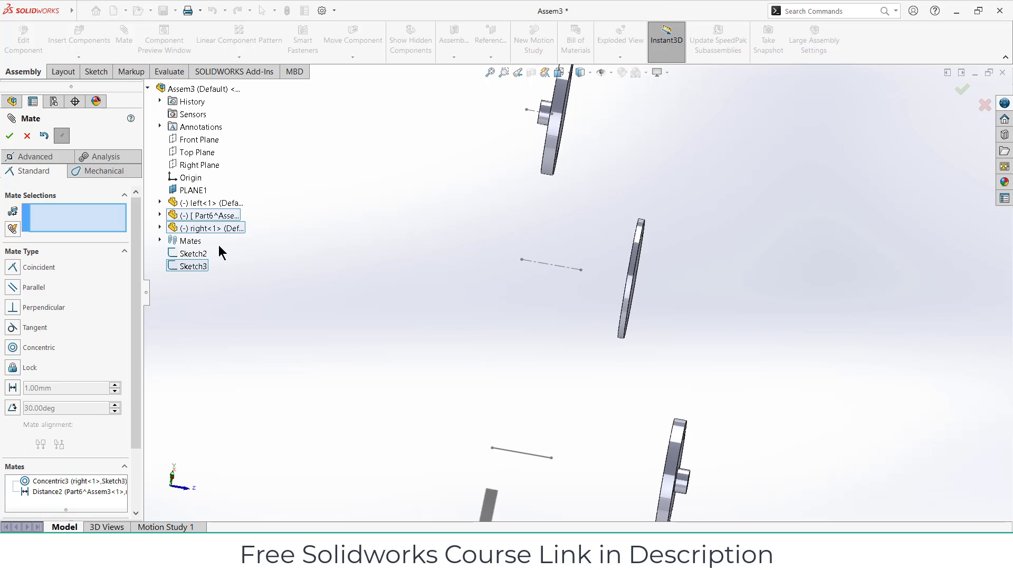
Step: Review Distance1 unchanged, then edit the Distance2 mate's spacing value
left_click(10, 137)
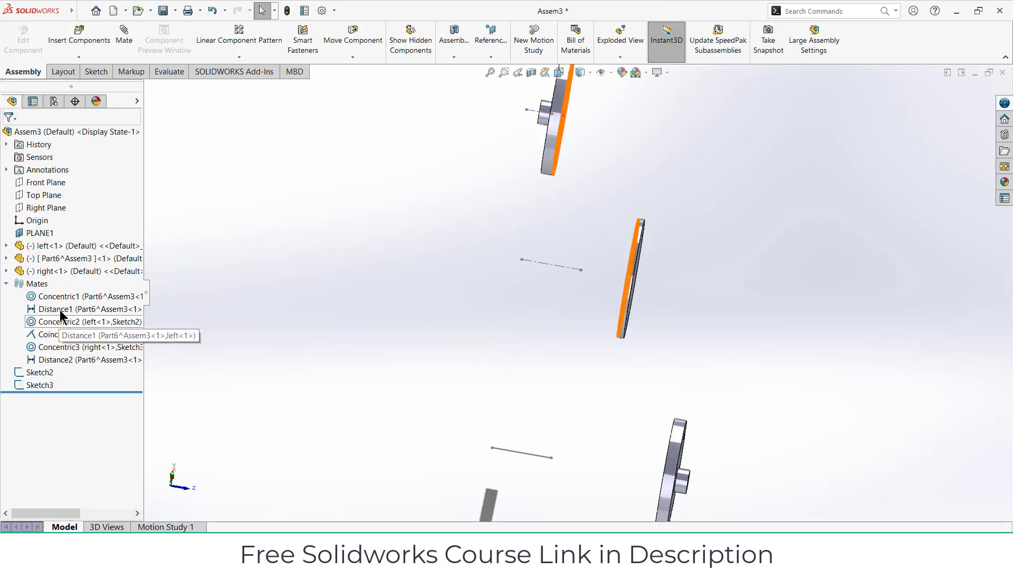
right_click(62, 314)
left_click(74, 276)
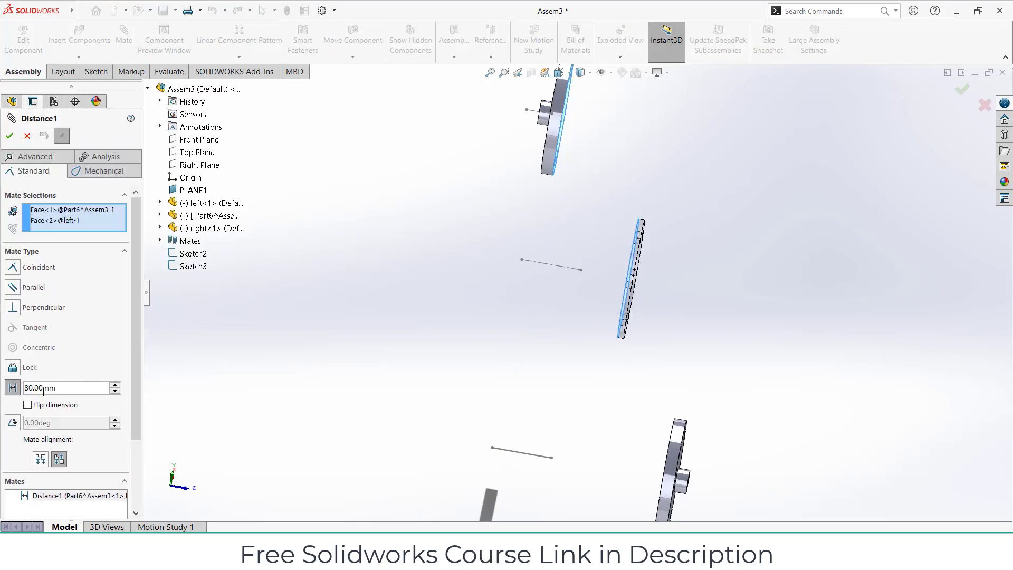
left_click(27, 136)
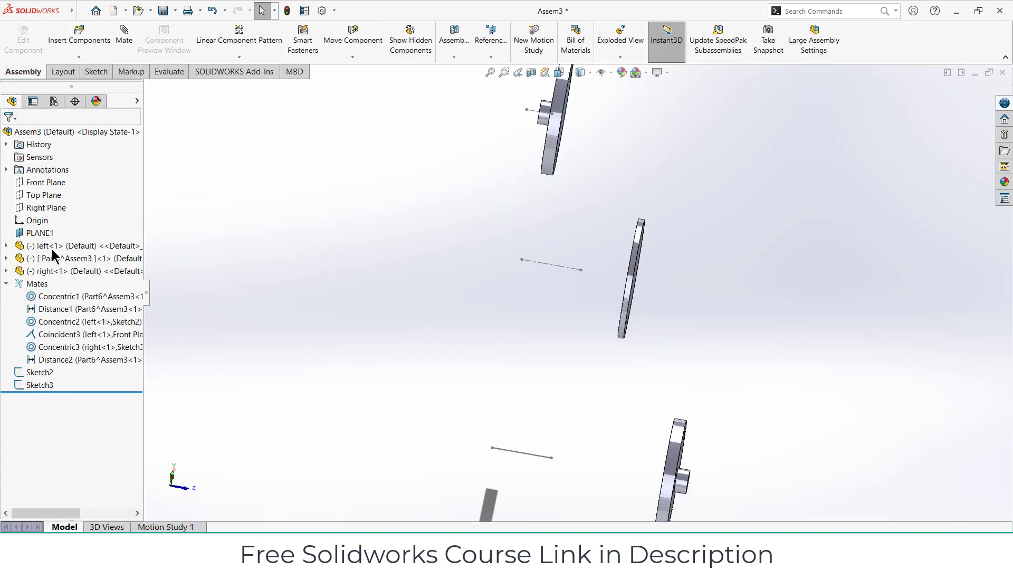
right_click(47, 361)
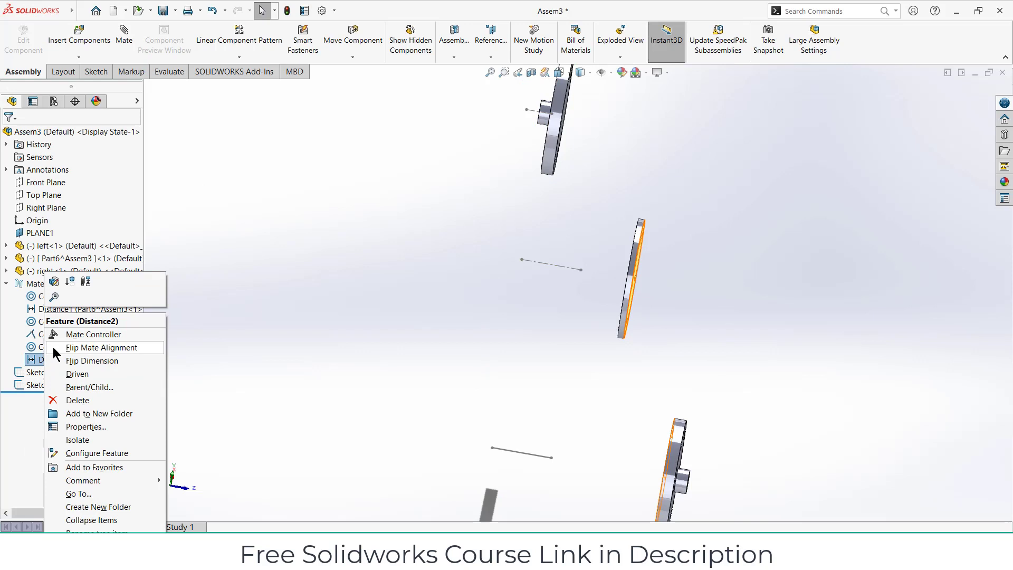
left_click(54, 281)
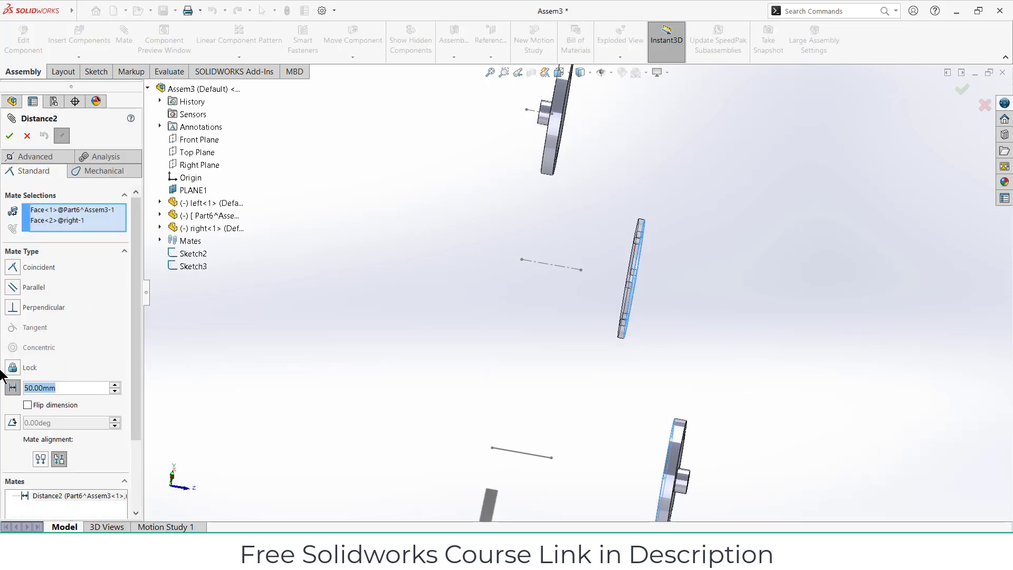
type("10")
key("Return")
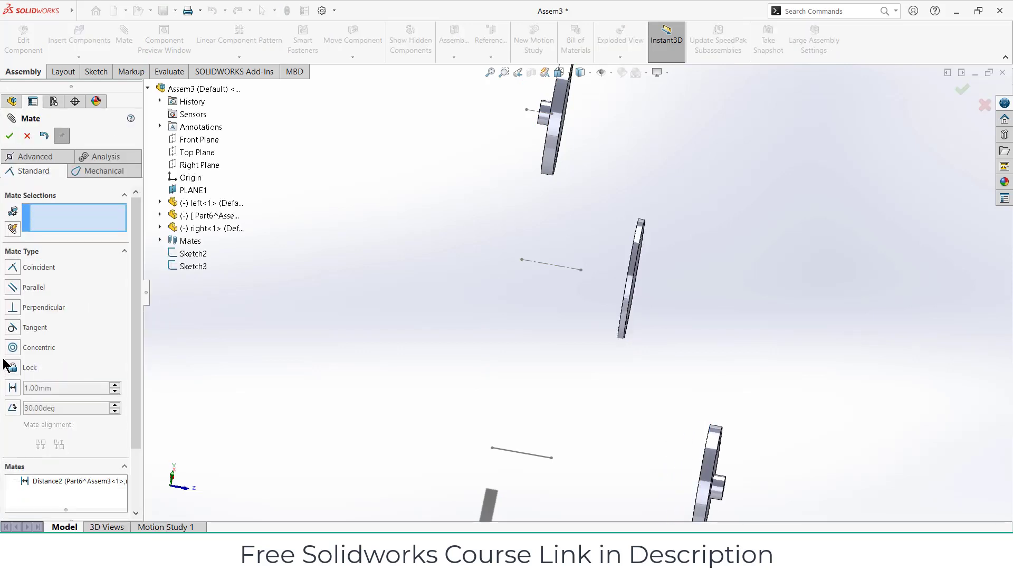
left_click(26, 136)
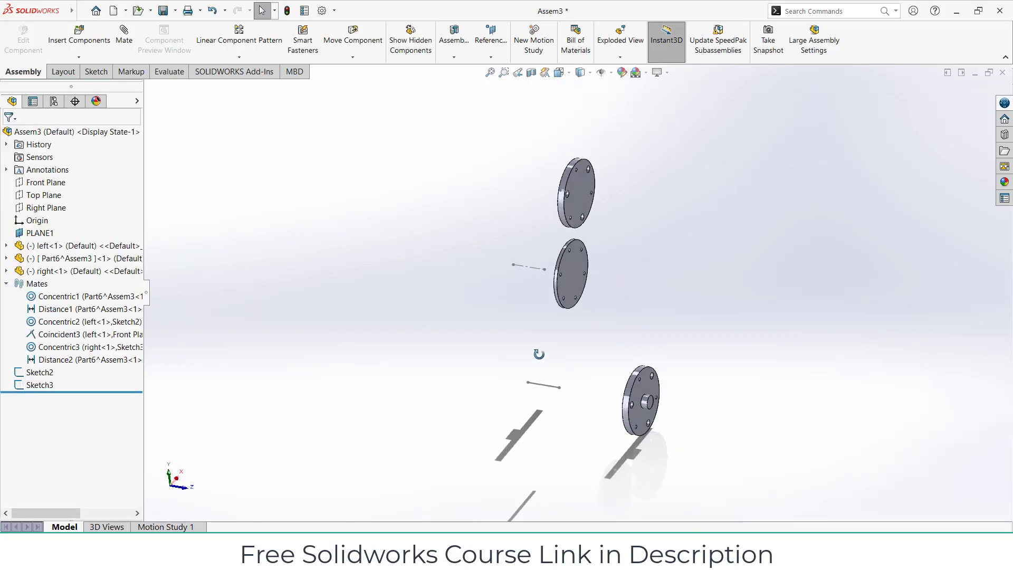
Step: View the middle disc Normal To, then orbit to an oblique view of the discs
middle_click_drag(580, 375, 502, 331)
left_click(521, 274)
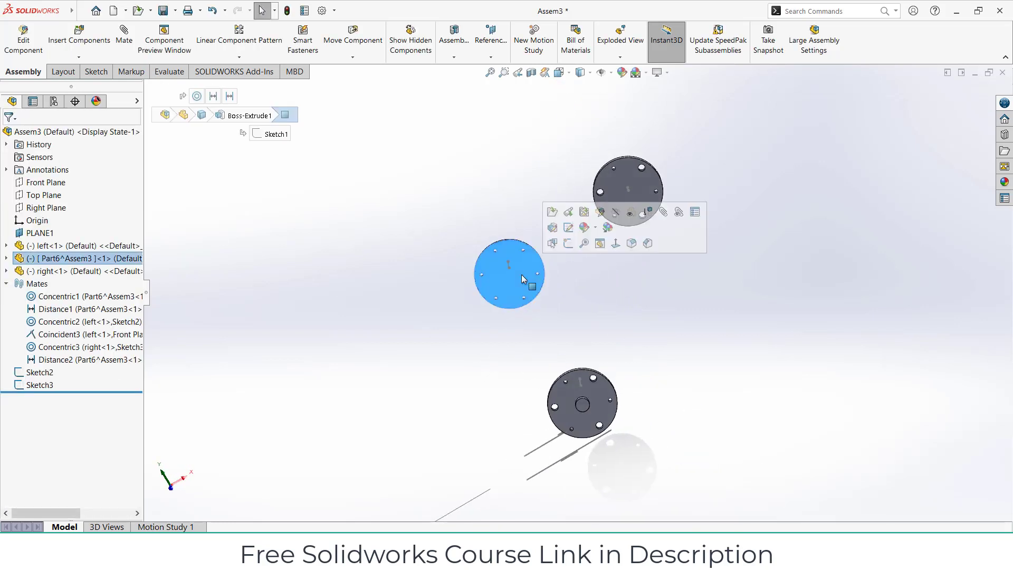
key("ctrl+8")
left_click(604, 286)
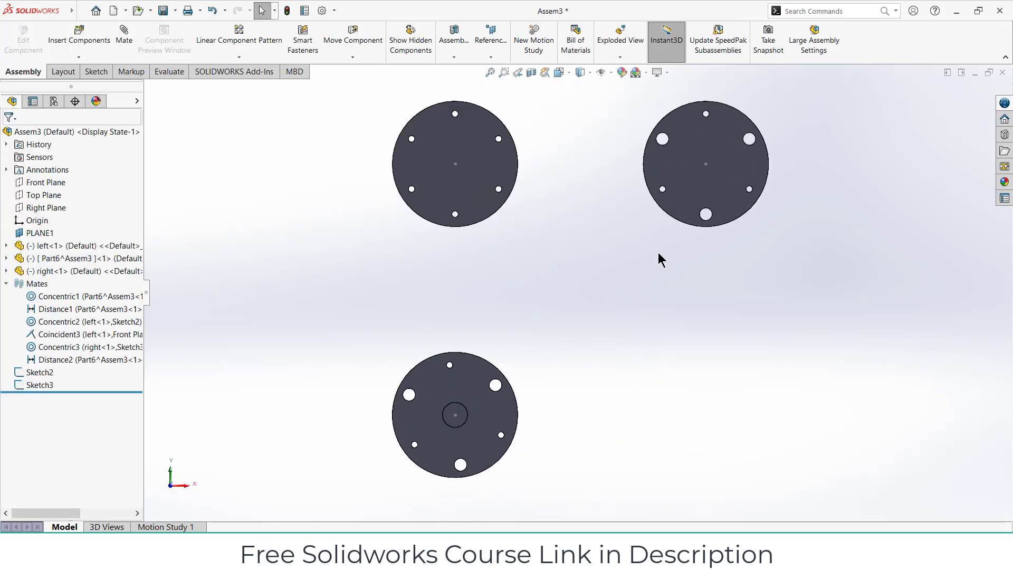
middle_click_drag(635, 215, 643, 410)
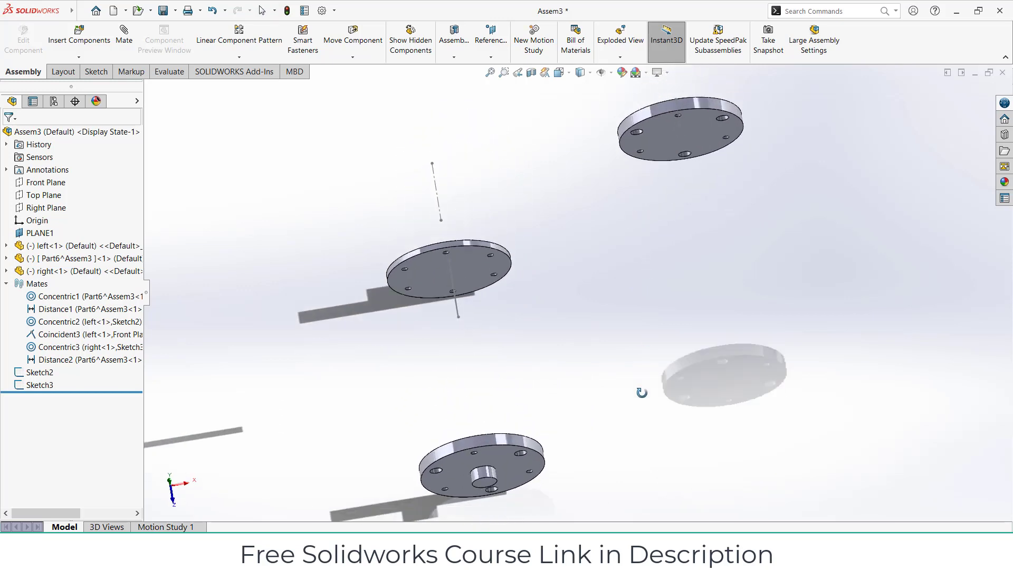
Step: Create a new in-context part on the Top Plane and sketch the pipe path between flange centres
left_click(79, 57)
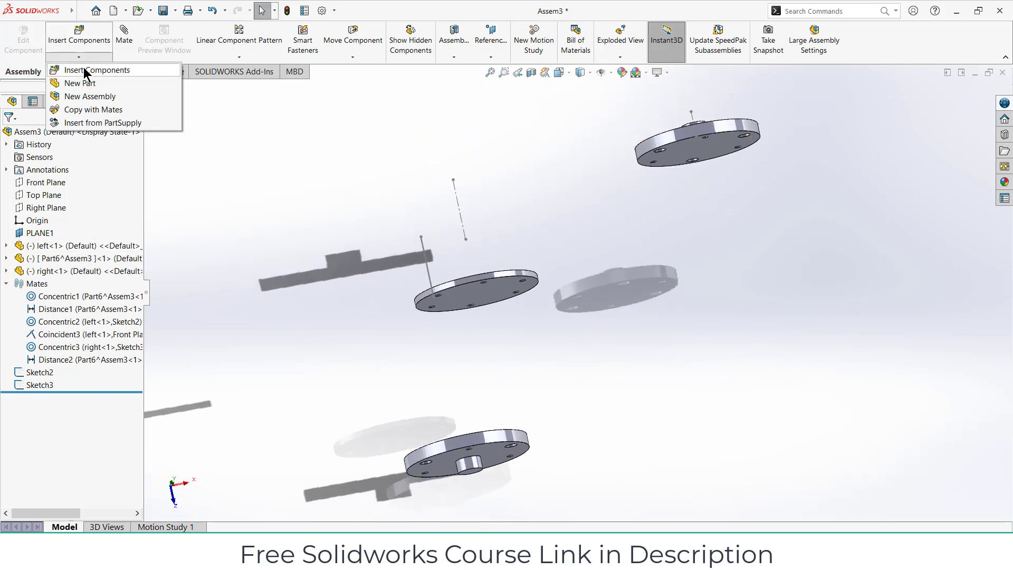
left_click(86, 87)
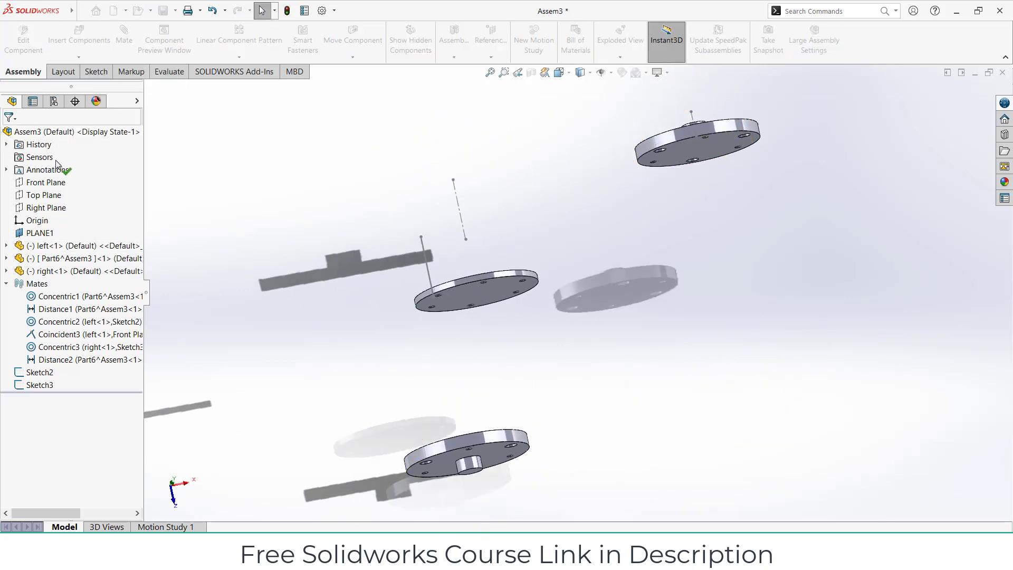
left_click(51, 195)
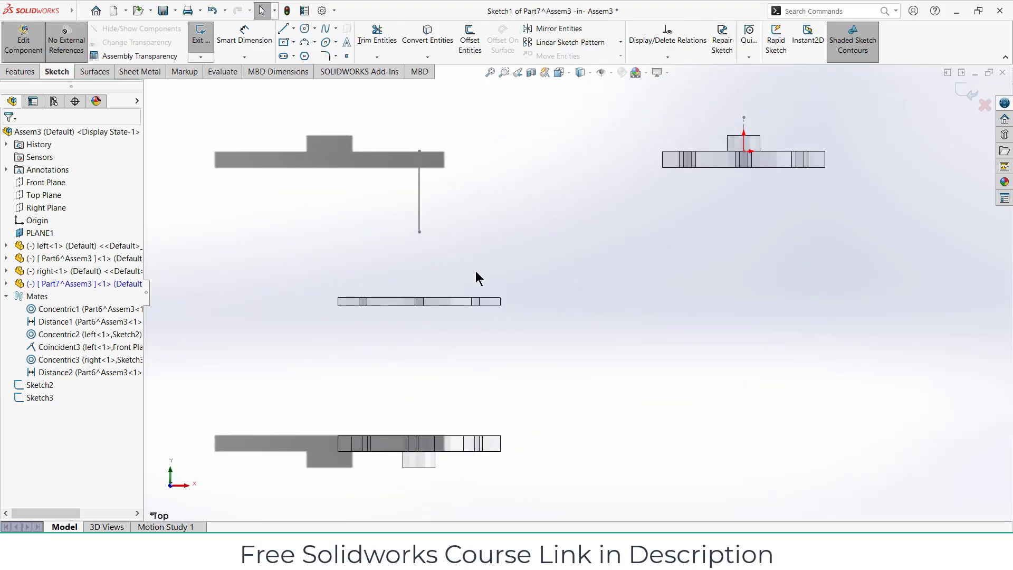
left_click(282, 30)
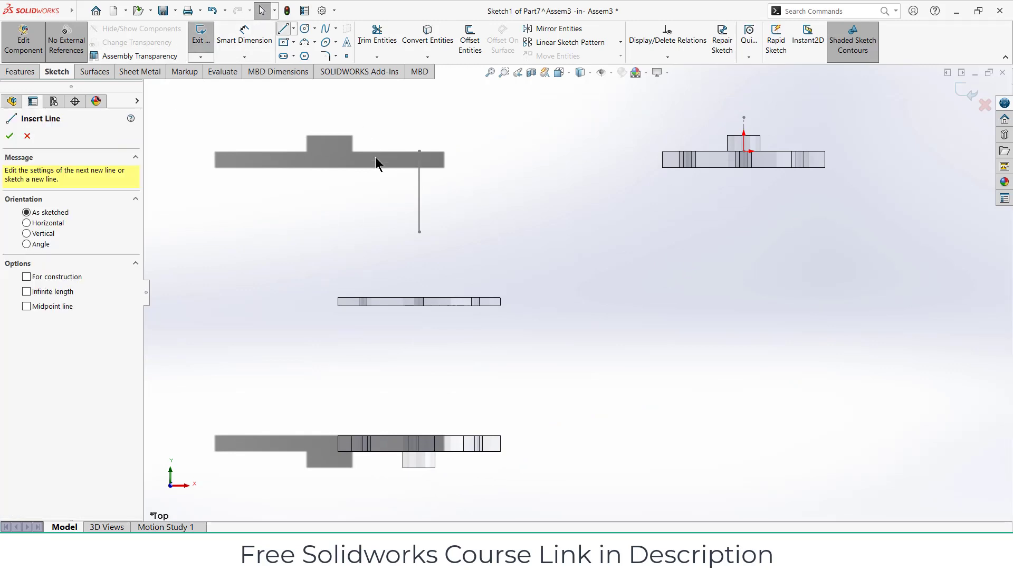
left_click(417, 305)
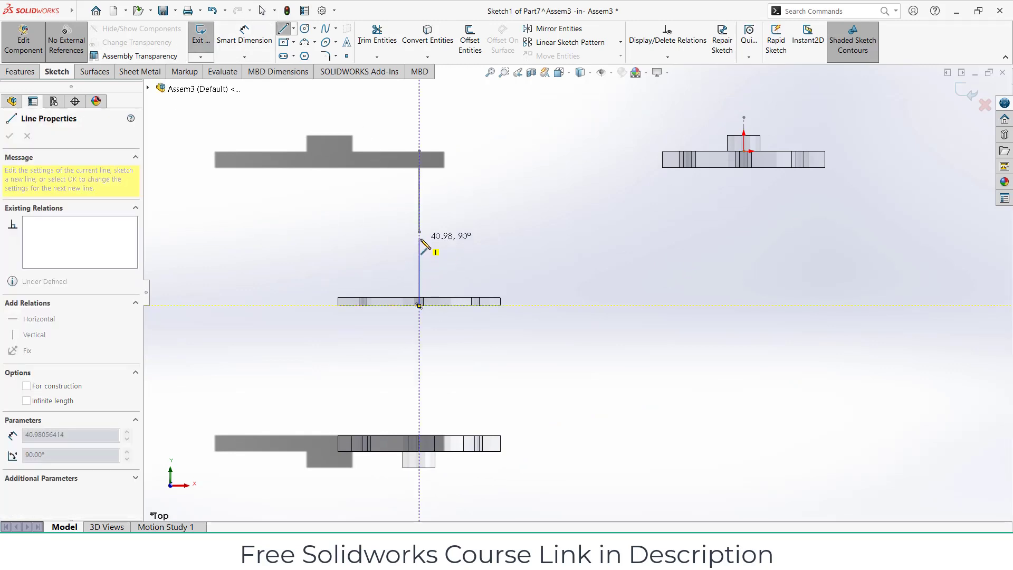
left_click(419, 239)
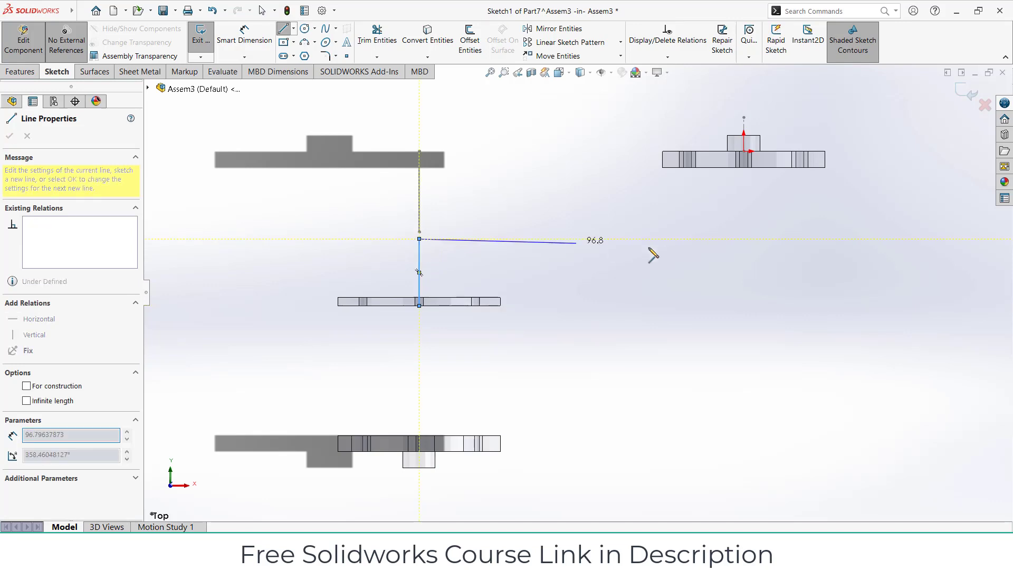
left_click(744, 239)
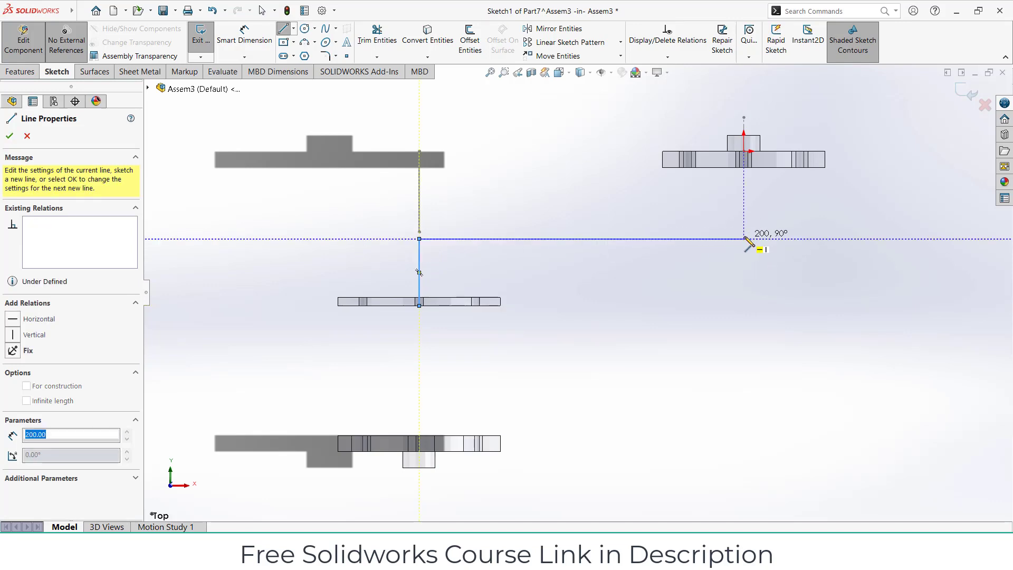
left_click(744, 152)
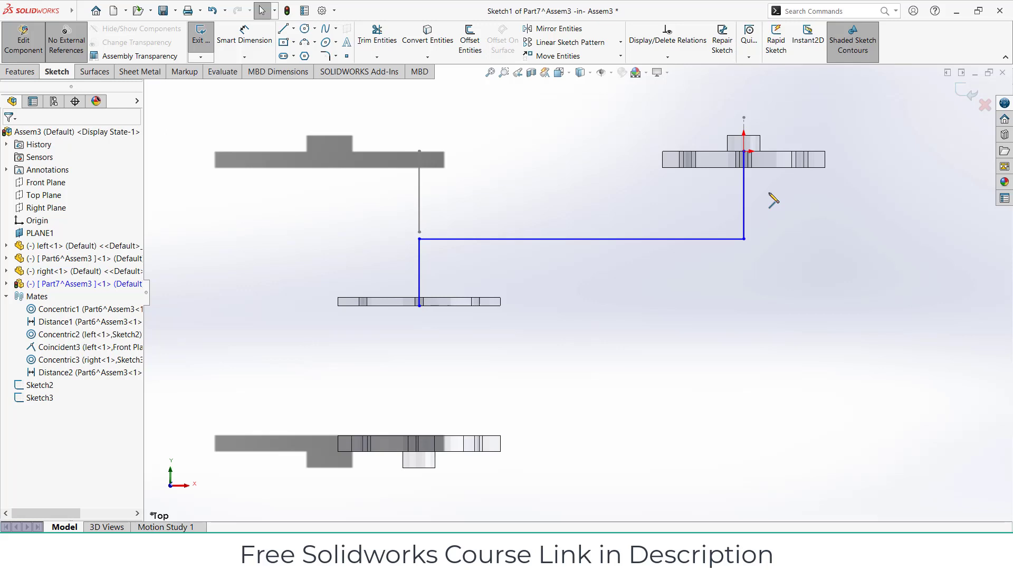
Step: Dimension the path: both vertical legs 40 mm and the horizontal run 200 mm
left_click(244, 36)
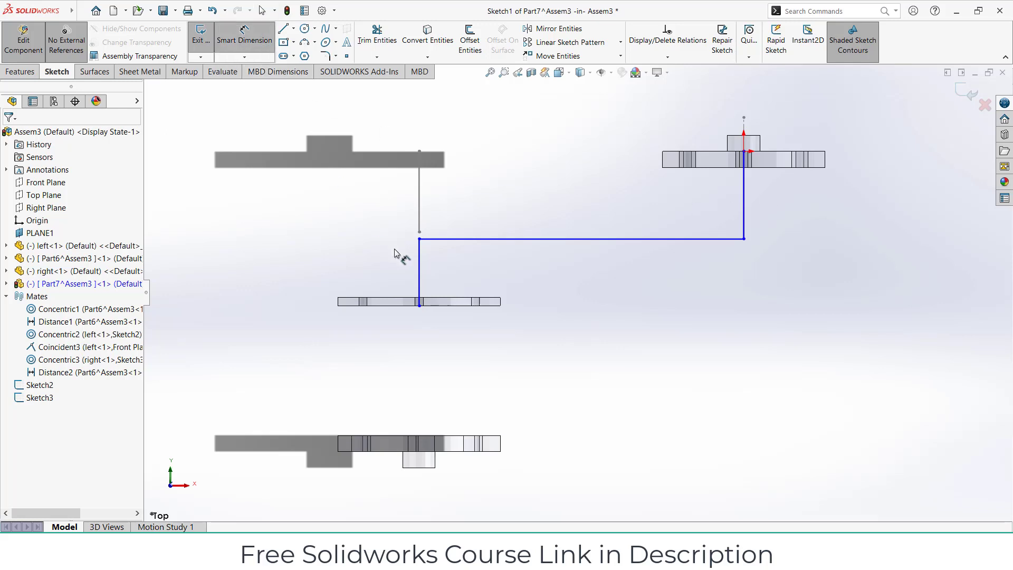
left_click(419, 272)
left_click(360, 266)
type("4")
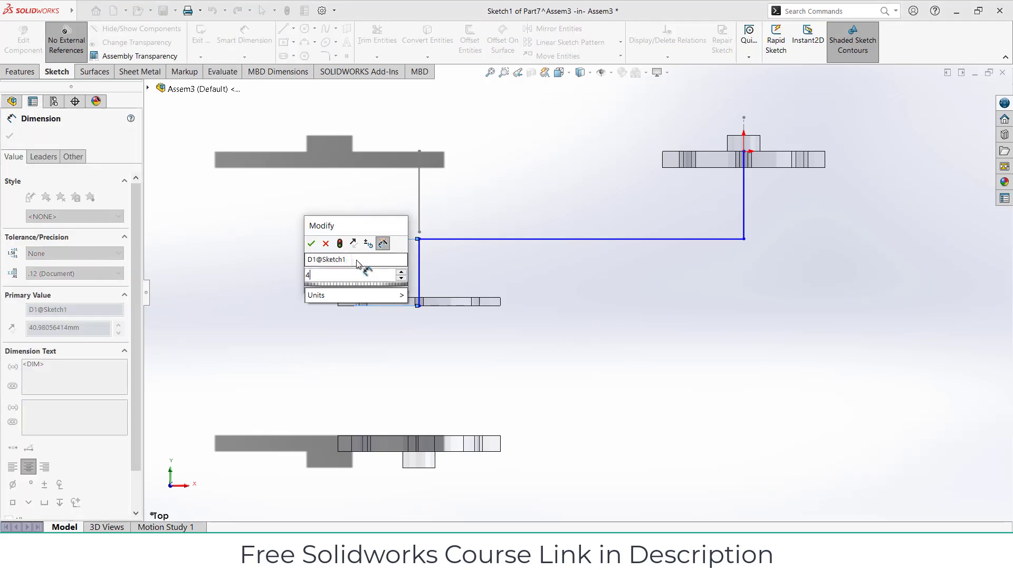
type("0")
key("Return")
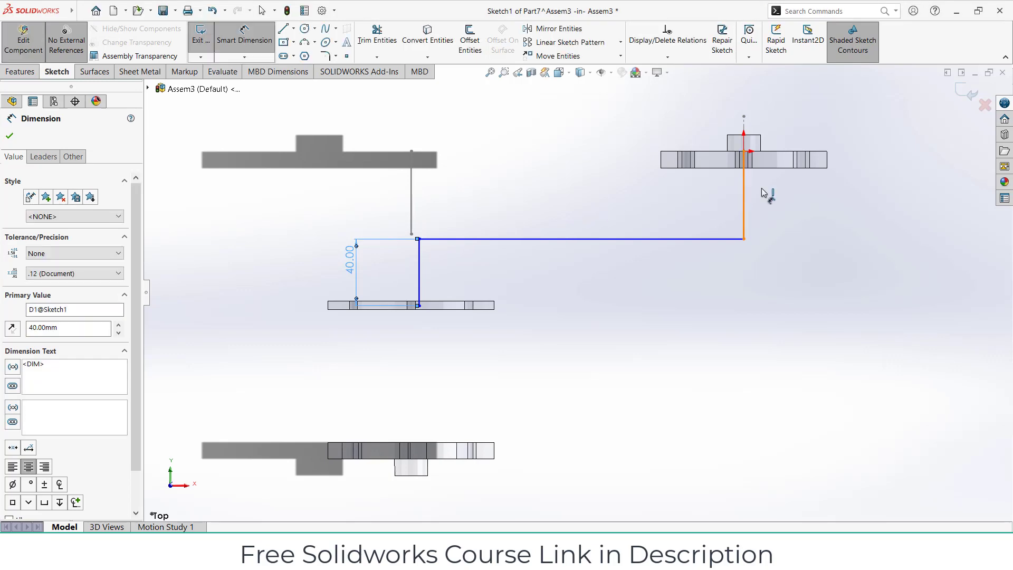
left_click(761, 190)
left_click(831, 215)
type("40")
key("Return")
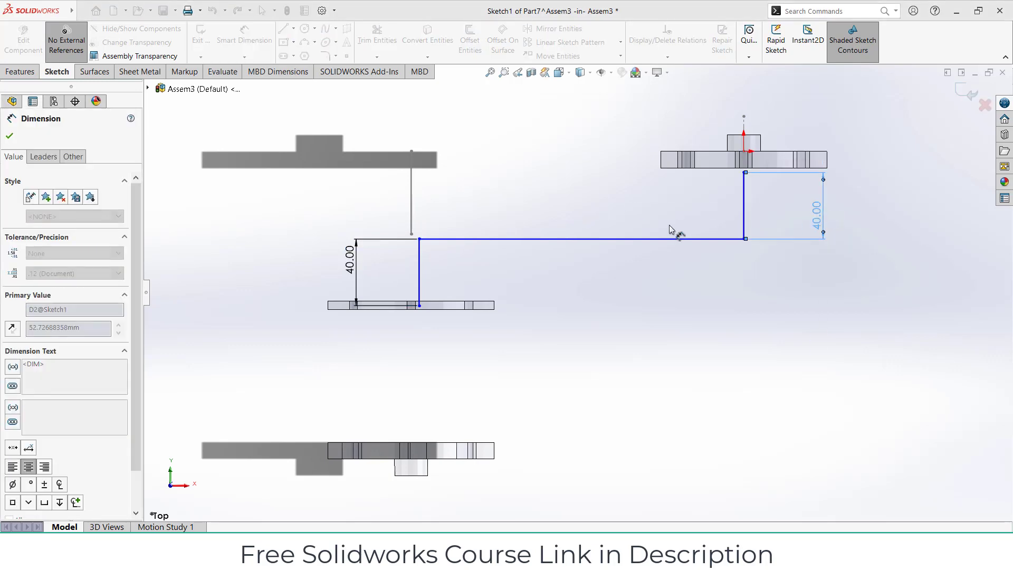
left_click(633, 244)
left_click(632, 211)
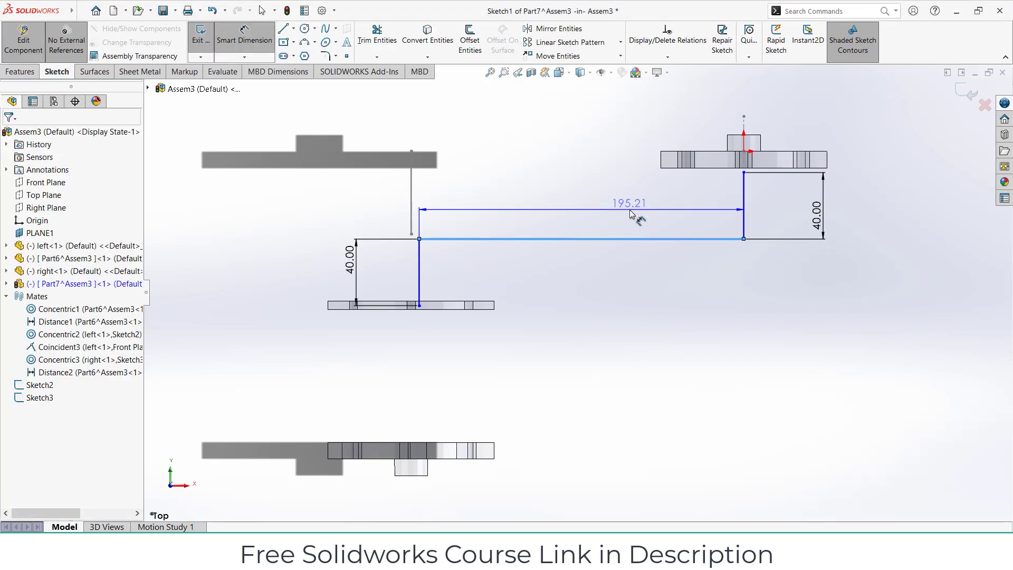
type("200")
key("Return")
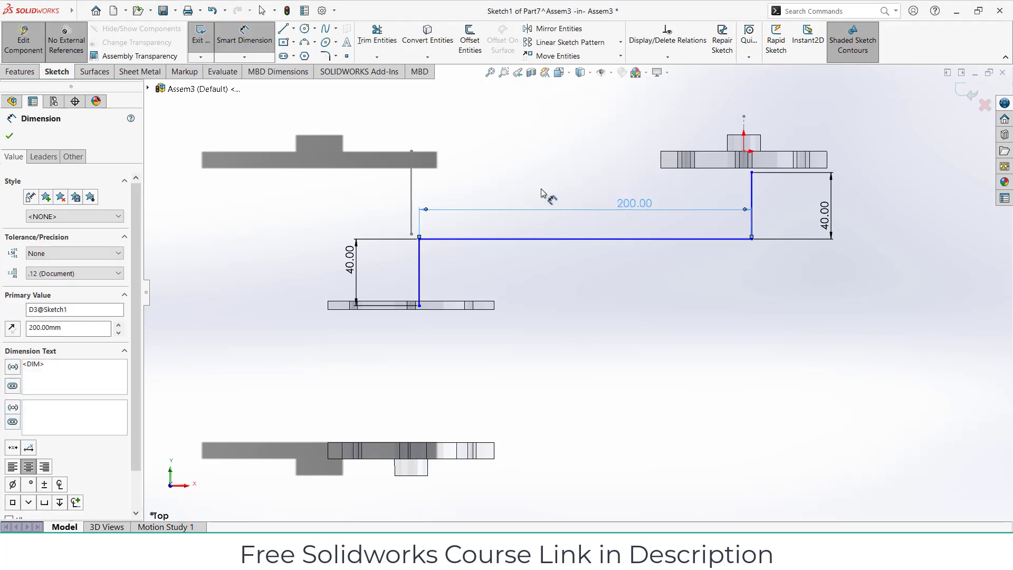
Step: Fillet the path's left and right corners with 20 mm radius
left_click(330, 56)
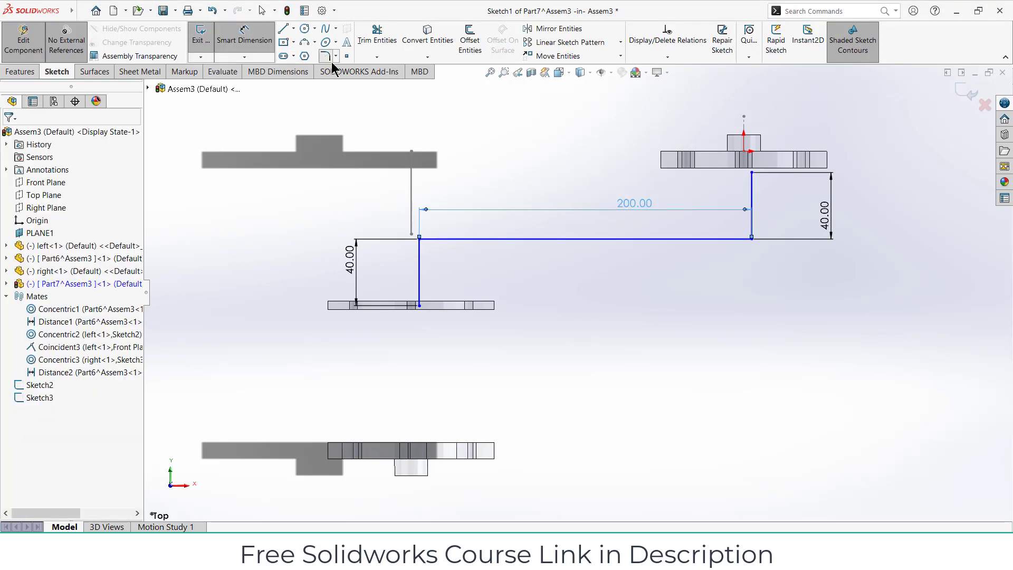
left_click(432, 240)
left_click(420, 262)
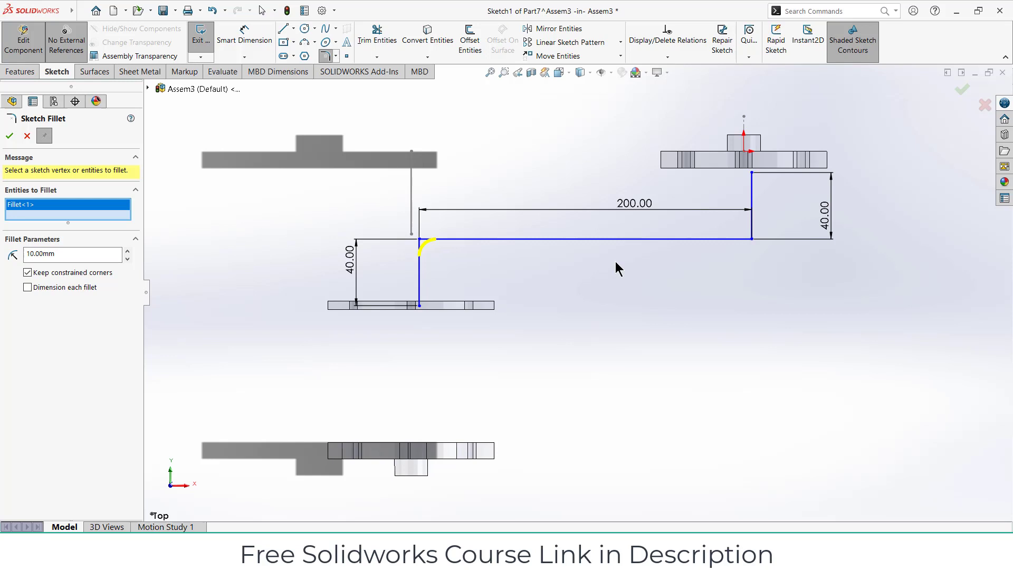
left_click(751, 239)
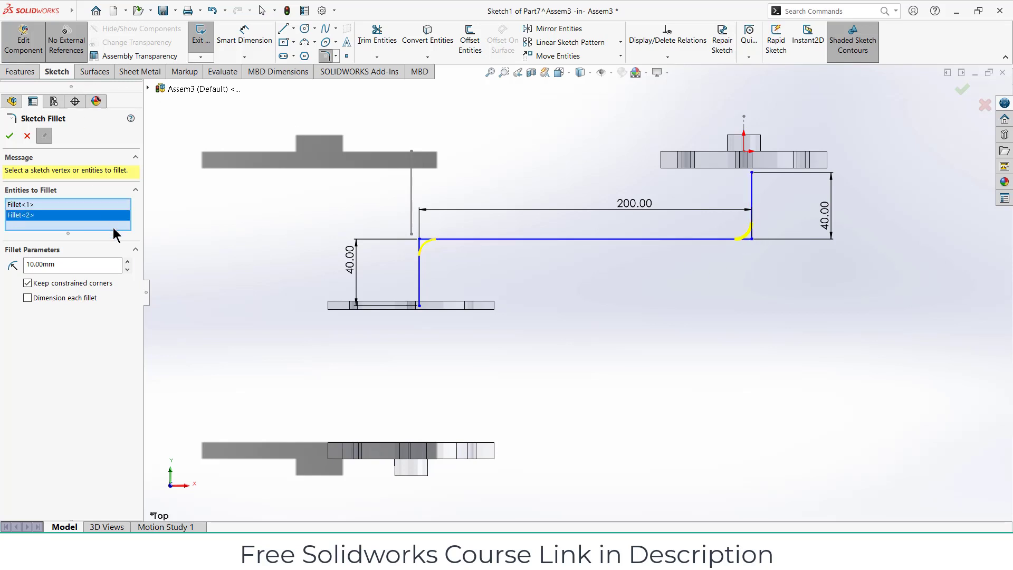
left_click(7, 138)
left_click(10, 137)
Step: Sweep a 5 mm circular profile along Sketch1 to form the pipe, then exit Part7 editing
left_click(33, 71)
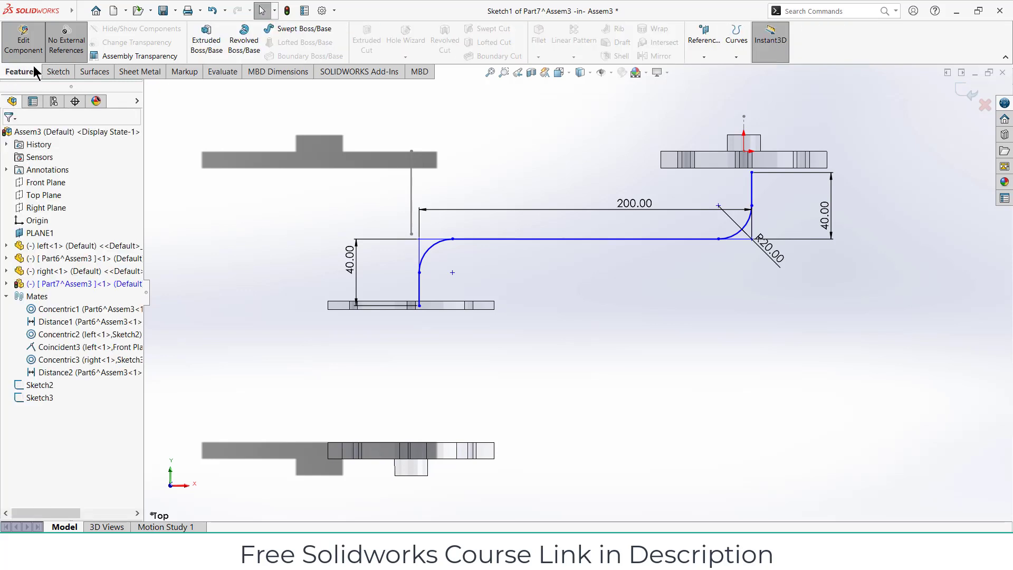
left_click(298, 29)
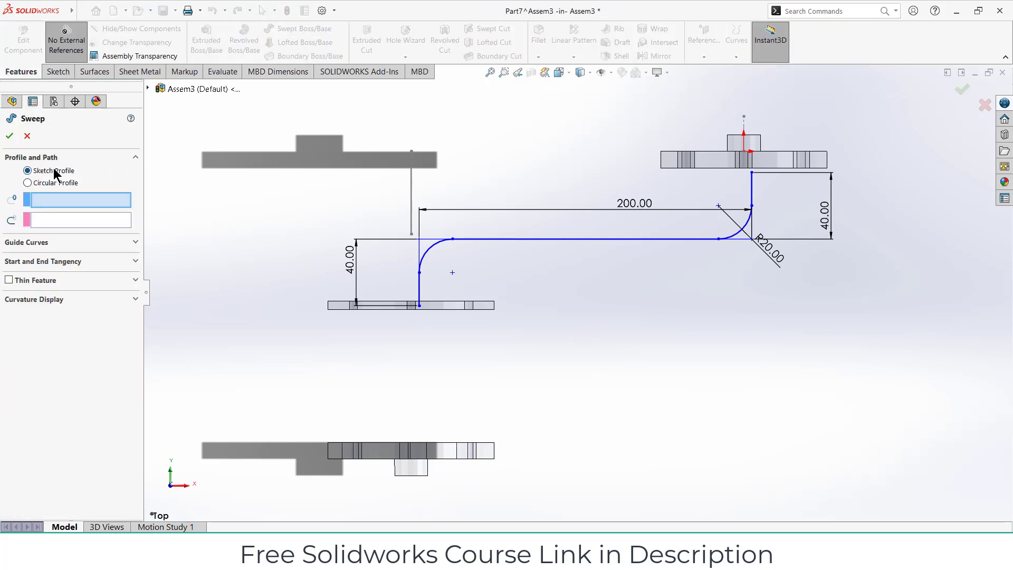
left_click(28, 183)
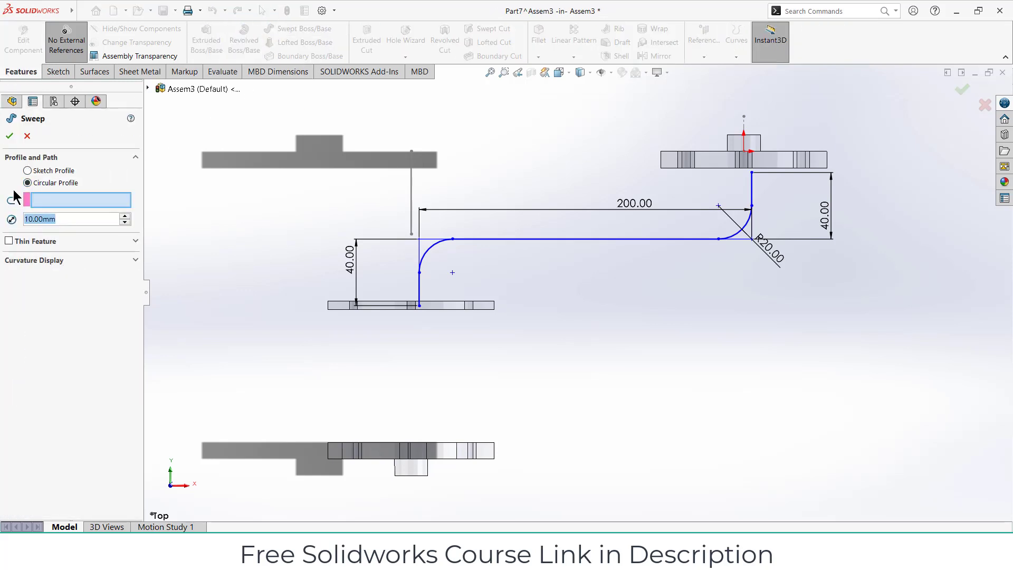
type("5")
left_click(451, 245)
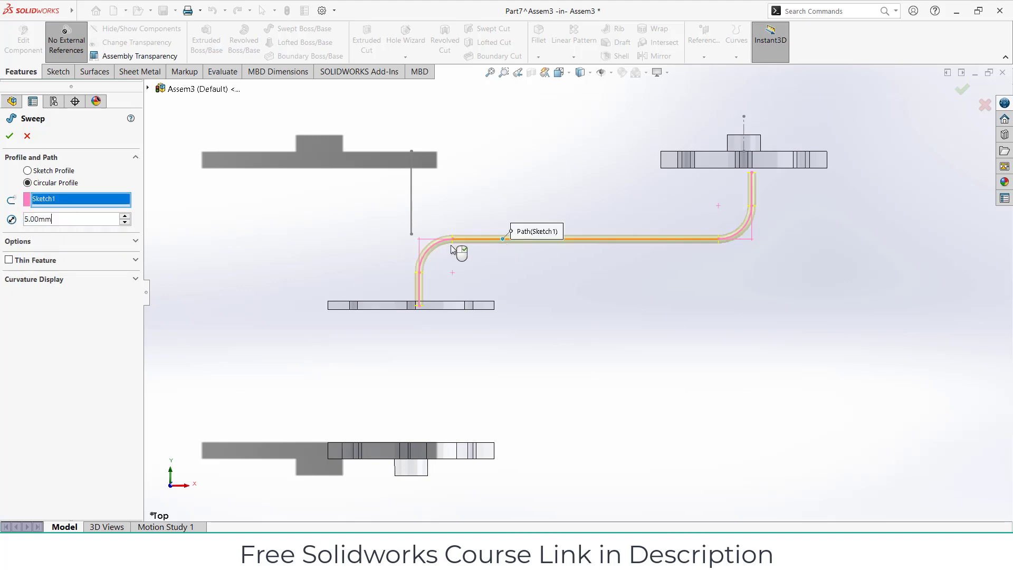
left_click(10, 137)
mouse_move(615, 255)
middle_mouse_down()
mouse_move(610, 131)
mouse_move(622, 152)
mouse_move(847, 152)
middle_mouse_up()
left_click(975, 99)
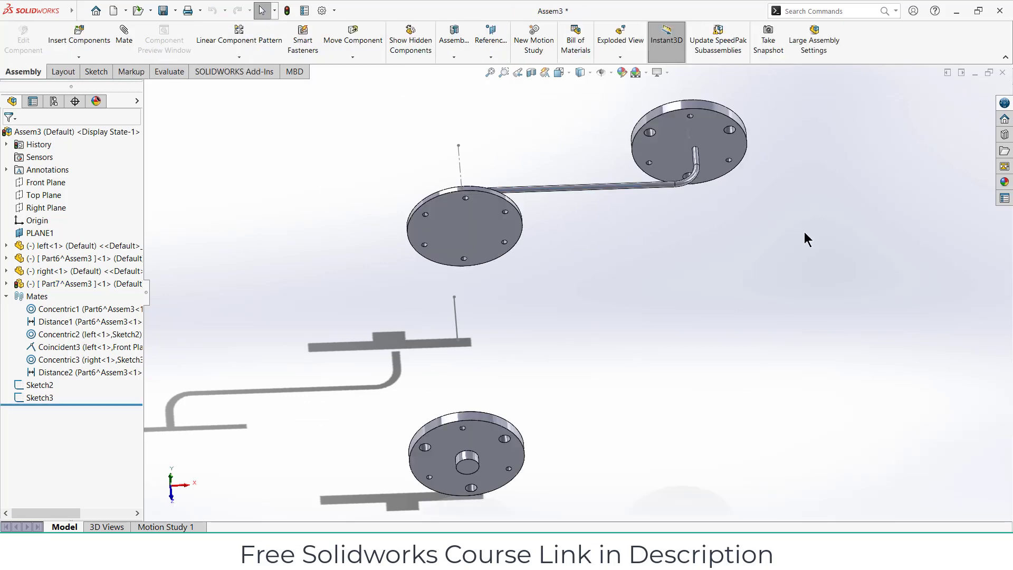
mouse_move(714, 234)
middle_mouse_down()
mouse_move(561, 263)
mouse_move(374, 206)
middle_mouse_up()
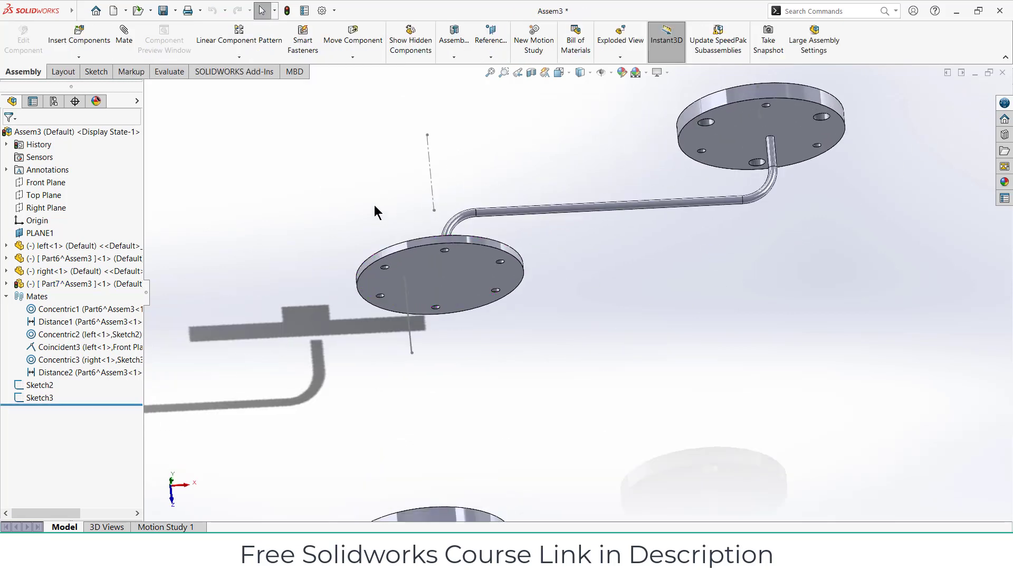
Step: Mate the pipe's upper end concentric with the right flange's hole (Concentric4)
key("m")
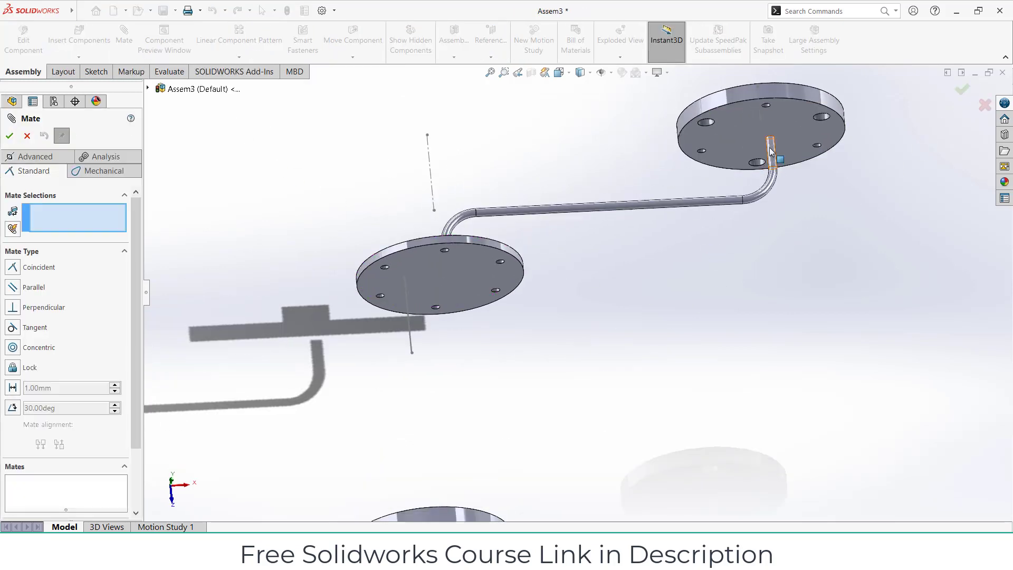
left_click(772, 152)
scroll(767, 120, "down", 4)
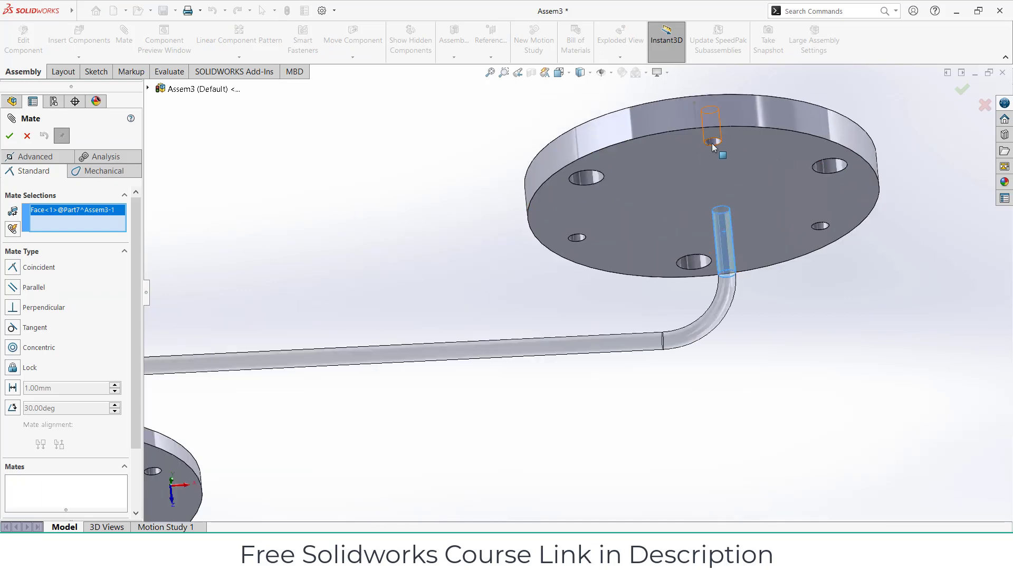
left_click(713, 142)
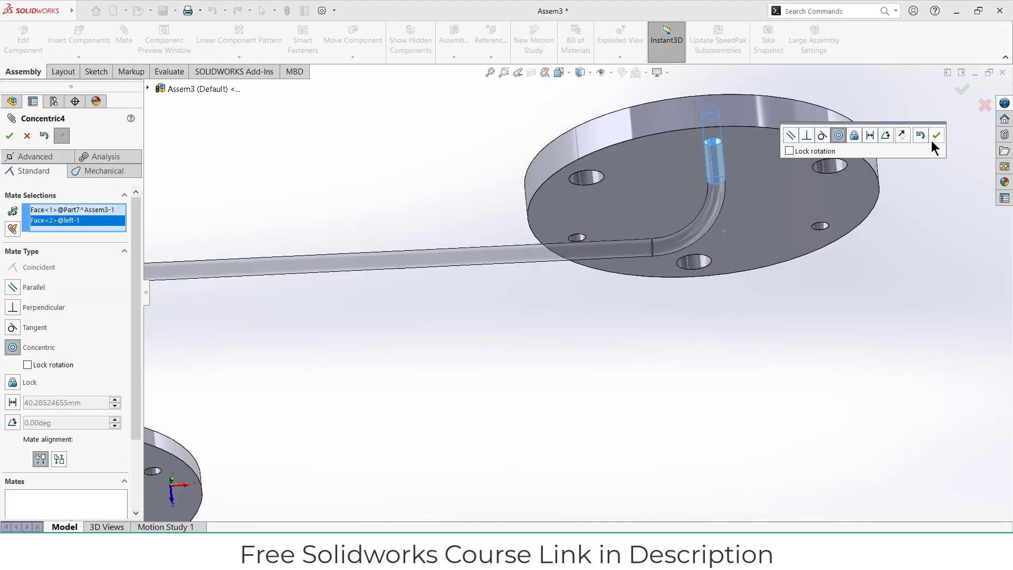
left_click(935, 136)
Step: Mate the pipe's lower end concentric with the lower flange's hole (Concentric5), then close Mate
scroll(798, 203, "up", 3)
scroll(217, 363, "down", 3)
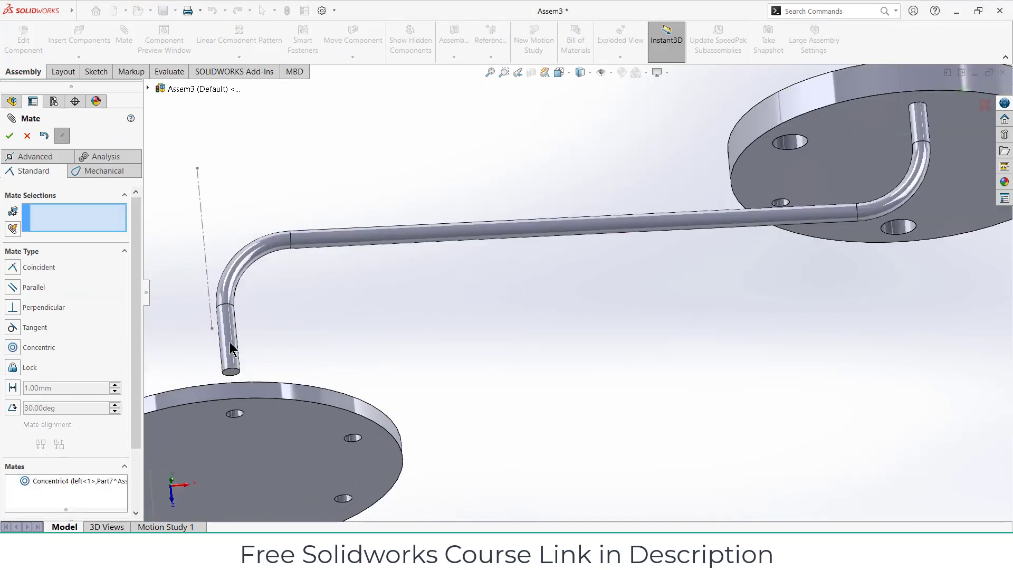
left_click(227, 338)
scroll(238, 401, "down", 2)
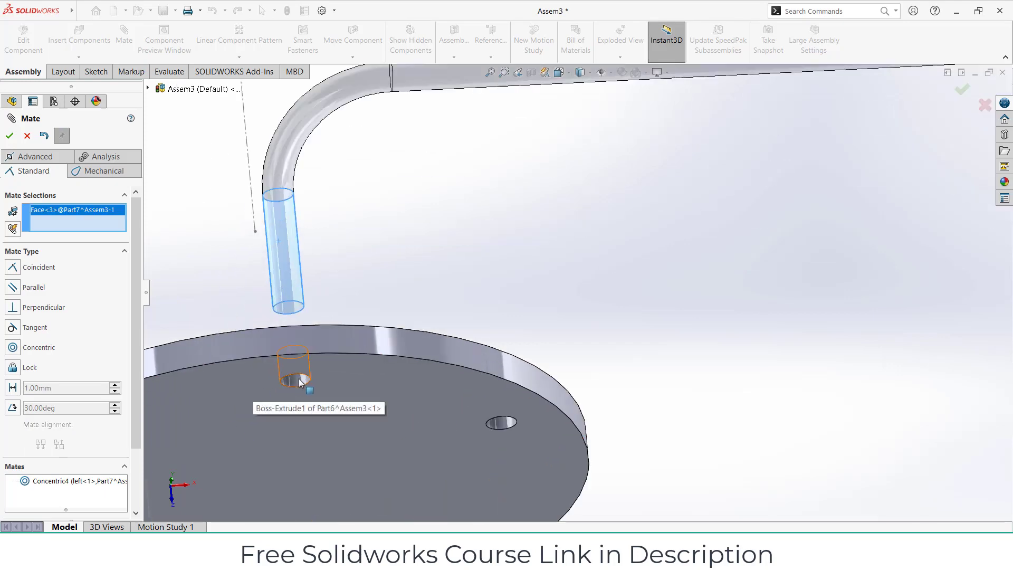
left_click(298, 383)
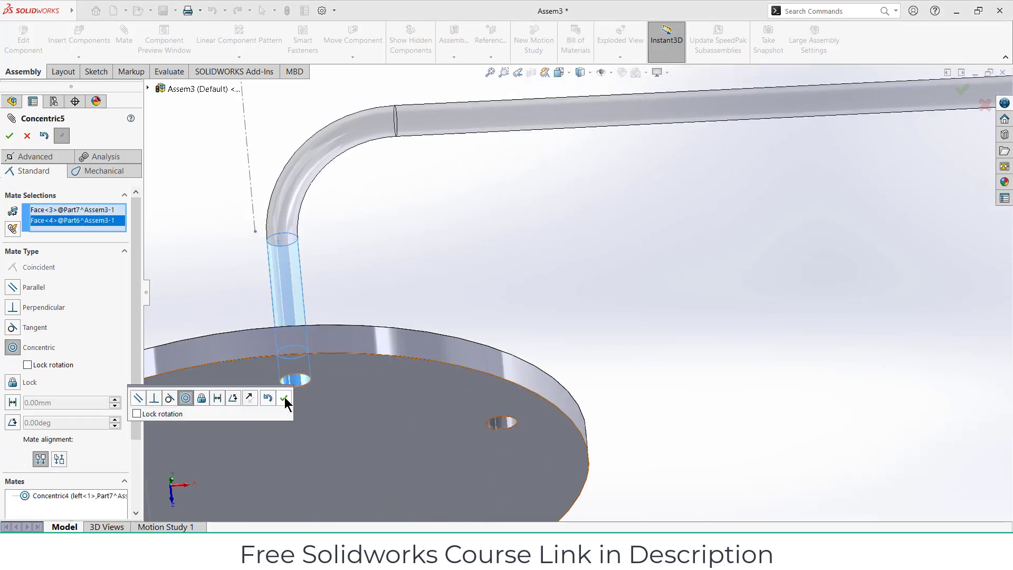
left_click(283, 397)
scroll(465, 361, "up", 5)
mouse_move(713, 284)
middle_mouse_down()
mouse_move(741, 353)
mouse_move(692, 157)
middle_mouse_up()
scroll(692, 157, "up", 2)
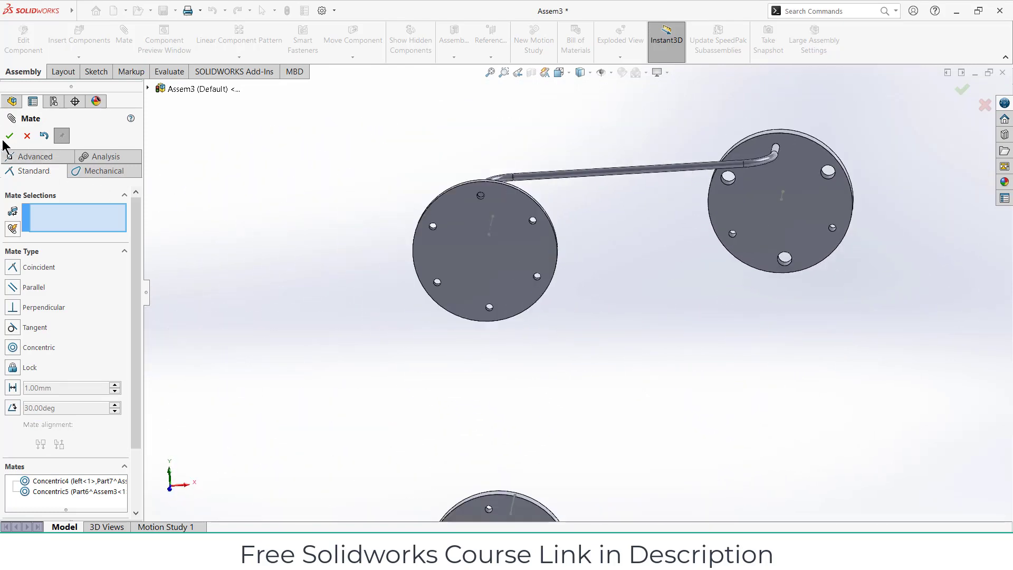
left_click(9, 136)
Step: Add a Coincident mate between the pipe end face and the left flange's top face
left_click(692, 169)
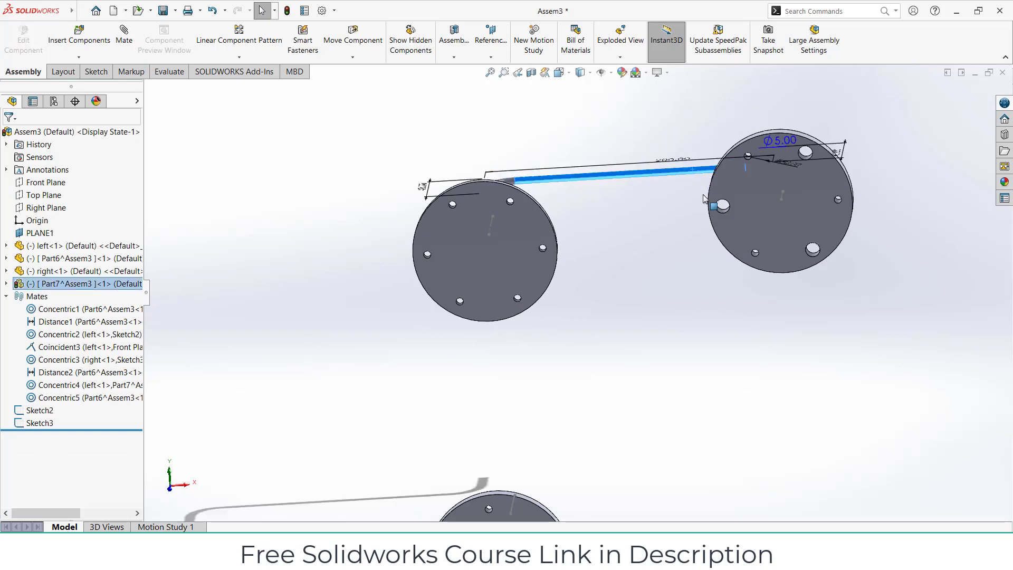
mouse_move(703, 196)
left_mouse_down()
mouse_move(707, 248)
mouse_move(689, 168)
mouse_move(630, 214)
left_mouse_up()
mouse_move(630, 214)
middle_mouse_down()
mouse_move(663, 298)
mouse_move(647, 289)
mouse_move(724, 177)
middle_mouse_up()
left_click(647, 289)
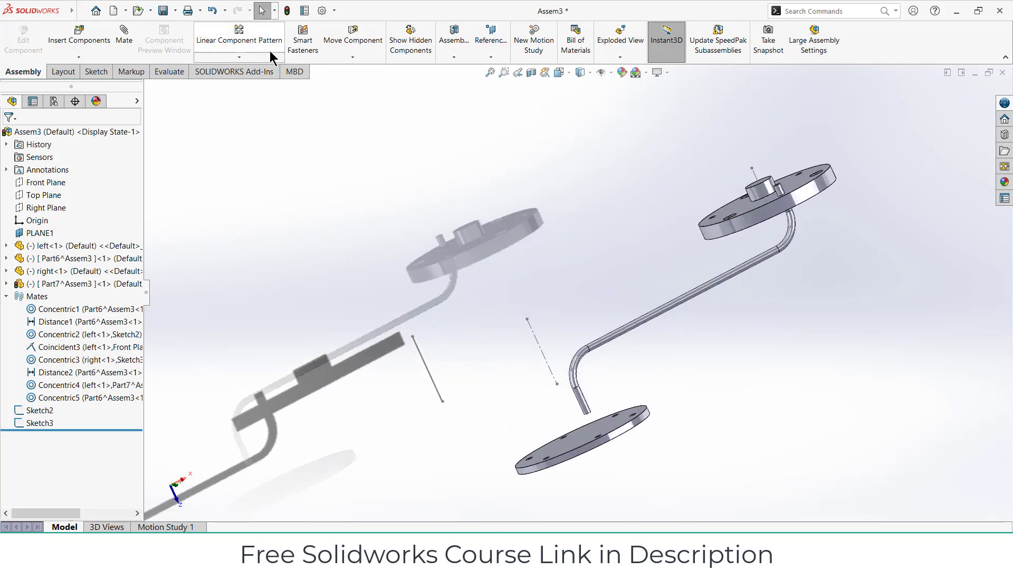
scroll(800, 206, "up", 5)
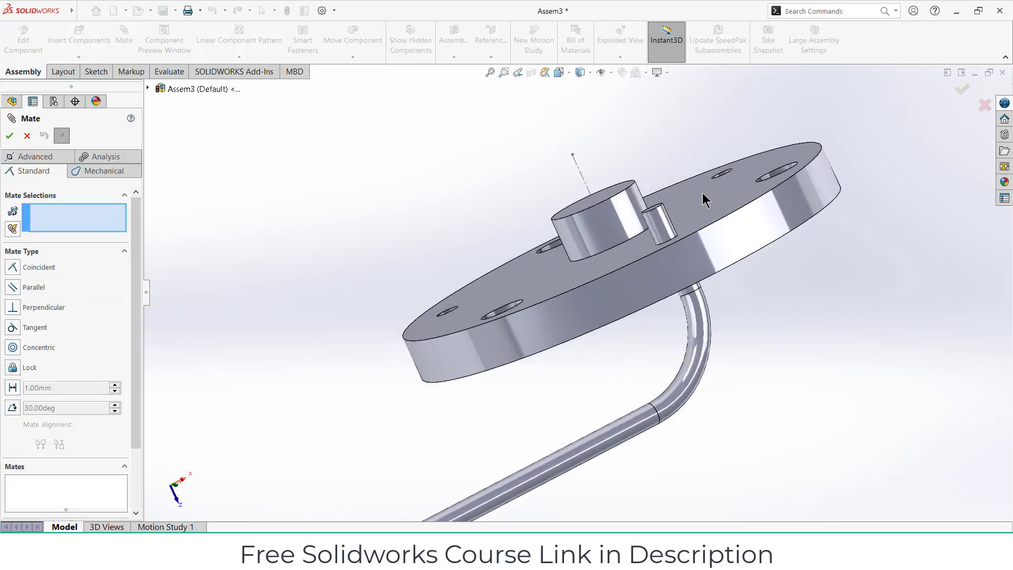
left_click(714, 227)
left_click(714, 234)
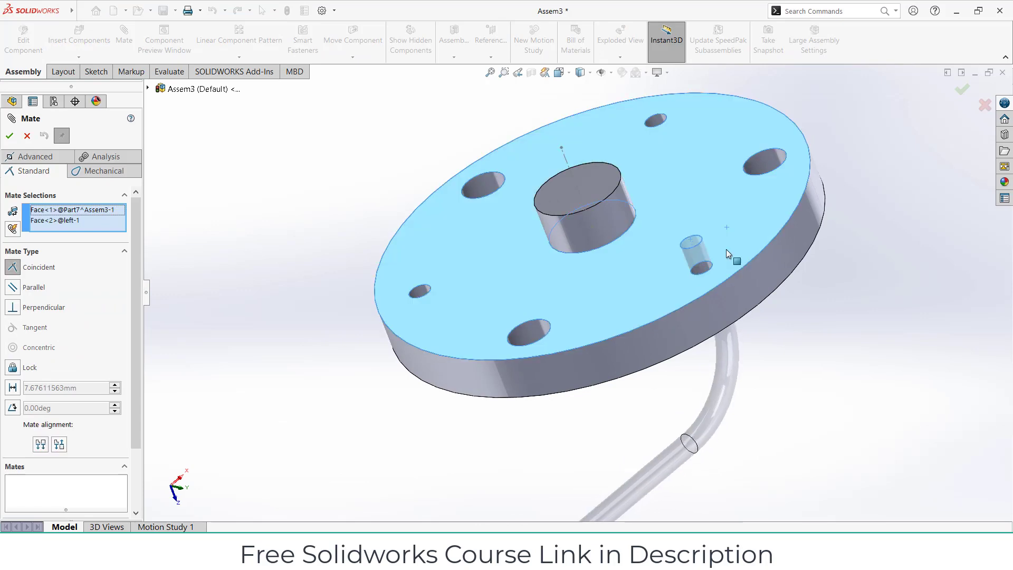
key("Return")
scroll(881, 400, "down", 5)
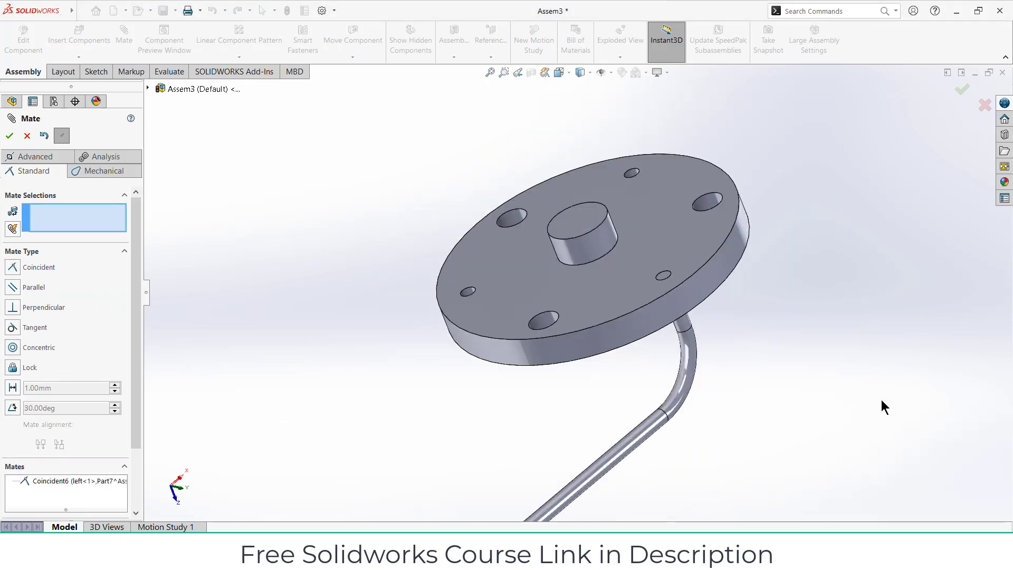
mouse_move(881, 400)
middle_mouse_down()
mouse_move(789, 287)
mouse_move(501, 316)
middle_mouse_up()
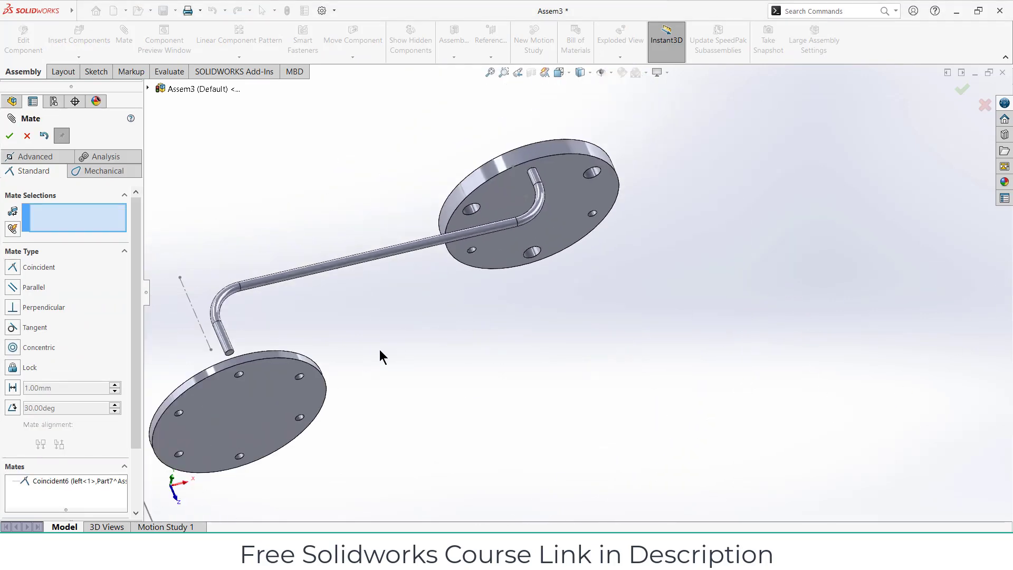
mouse_move(380, 355)
middle_mouse_down()
mouse_move(402, 368)
mouse_move(549, 332)
mouse_move(580, 387)
middle_mouse_up()
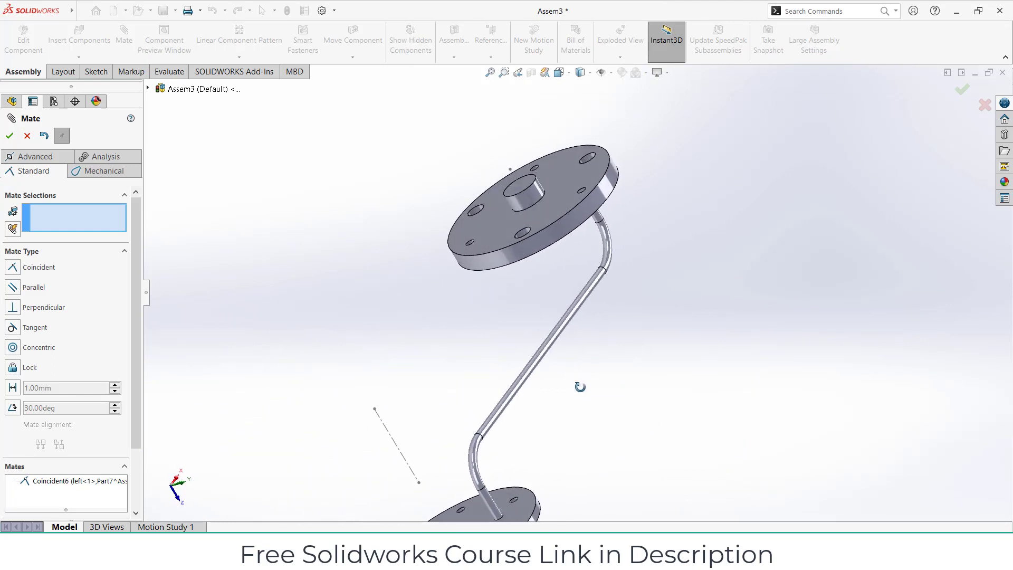
Step: Close the Mate tool and expand Part7 > Sweep1 to reach Sketch1, dismissing the save prompt
left_click(9, 135)
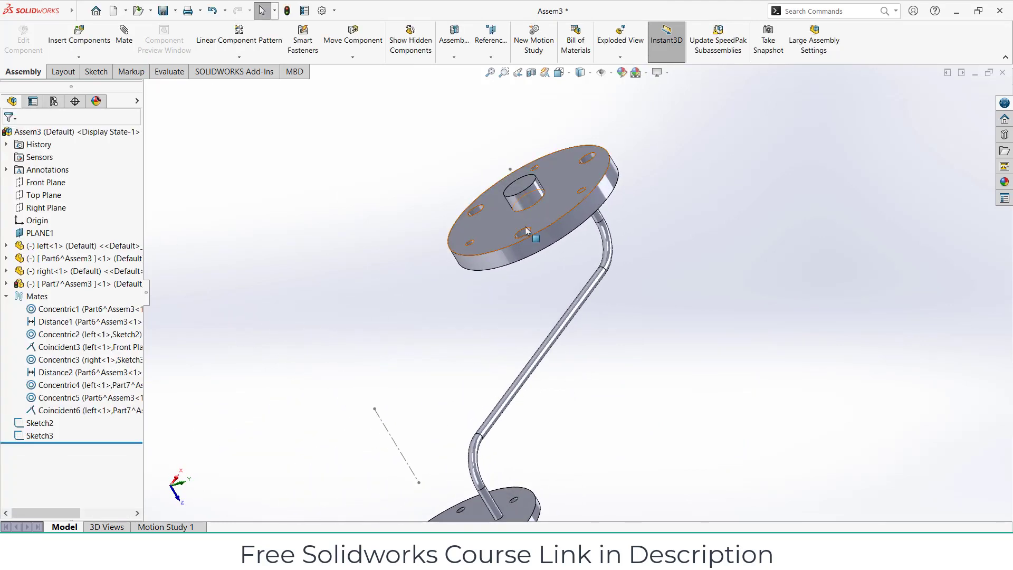
middle_click_drag(475, 222, 559, 252)
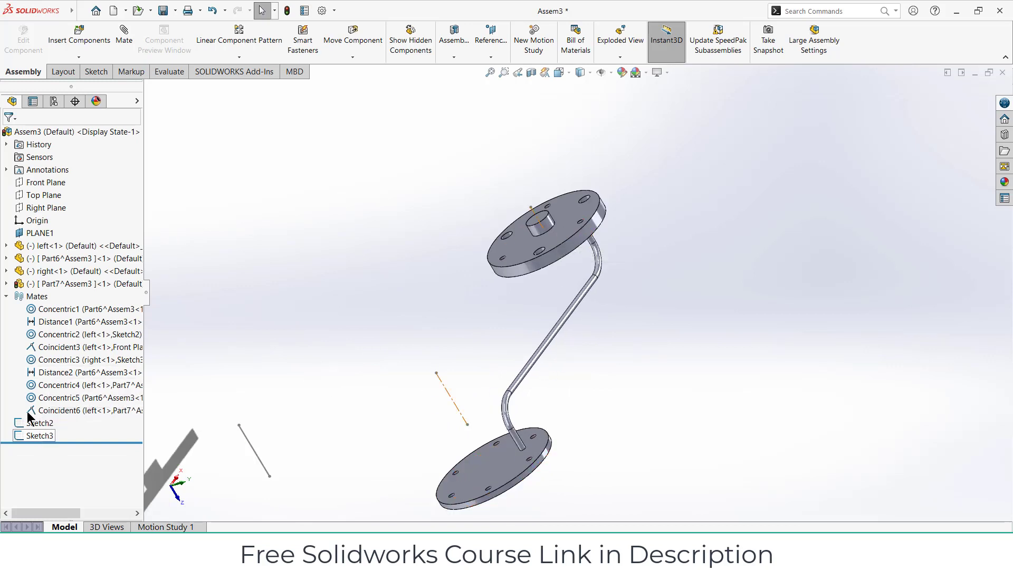
left_click(7, 283)
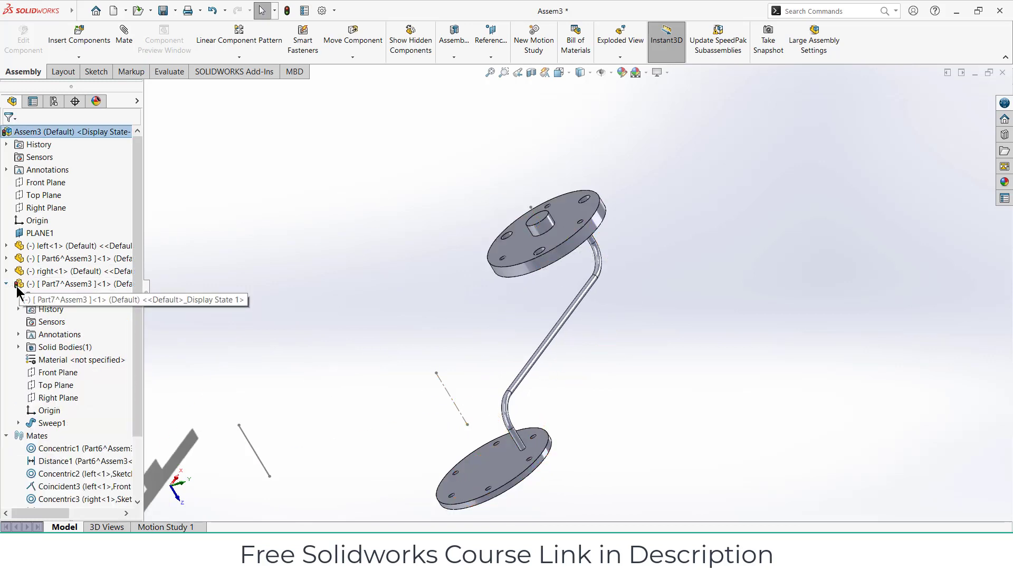
left_click(20, 423)
left_click(53, 435)
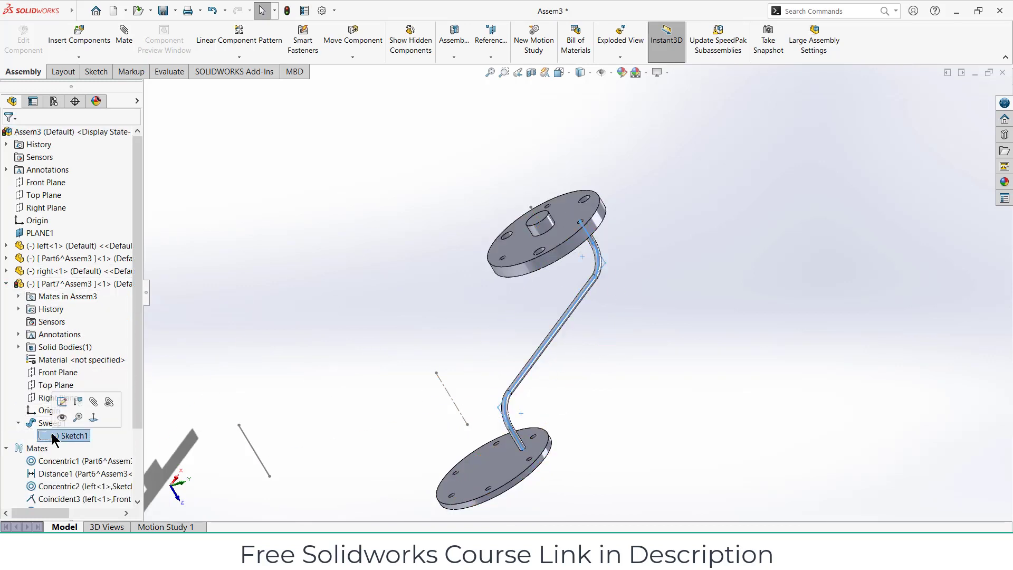
left_click(61, 402)
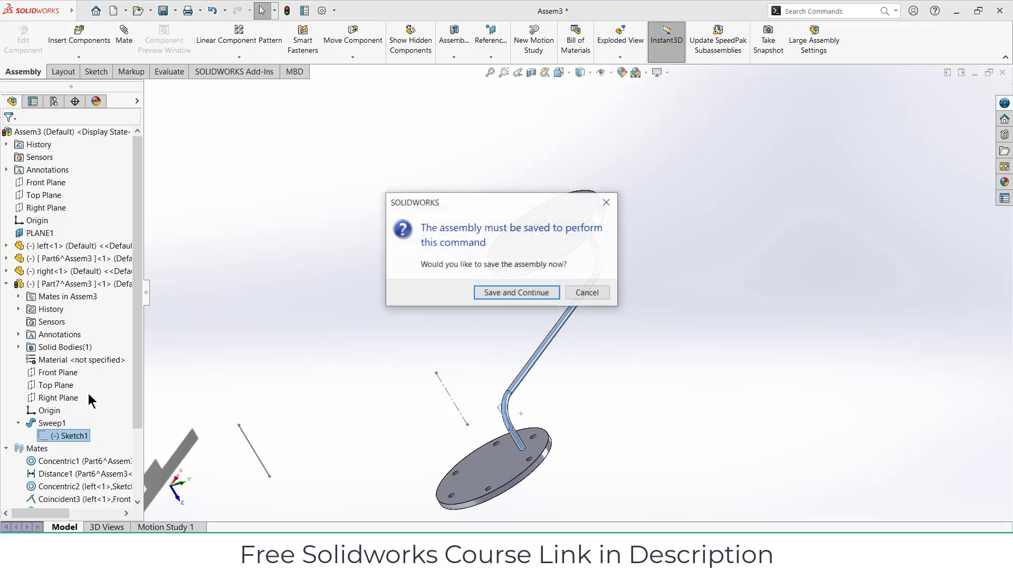
left_click(614, 203)
Step: Edit Part7 in context and open Sketch1 with Edit Sketch
left_click(58, 284)
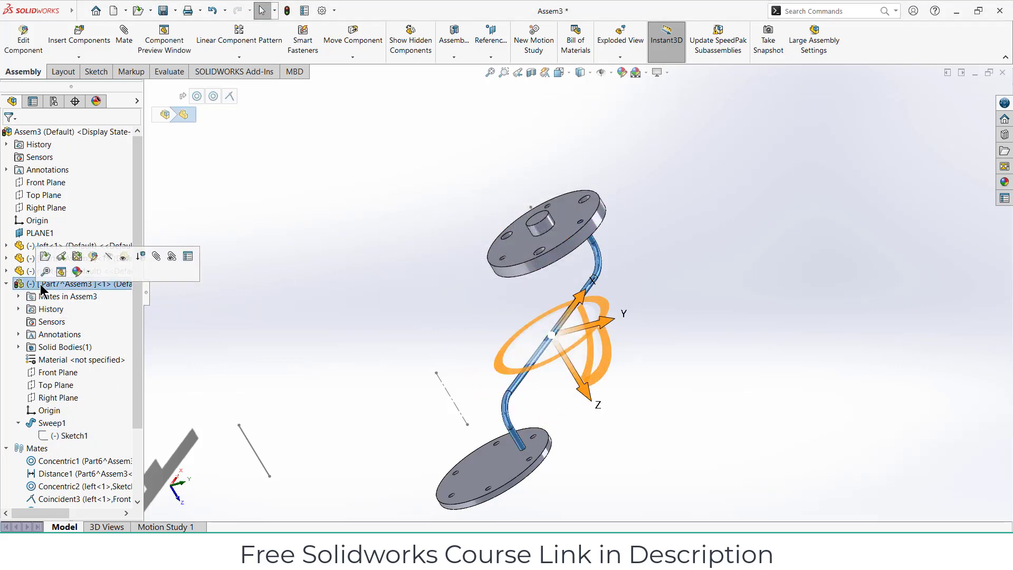
left_click(29, 53)
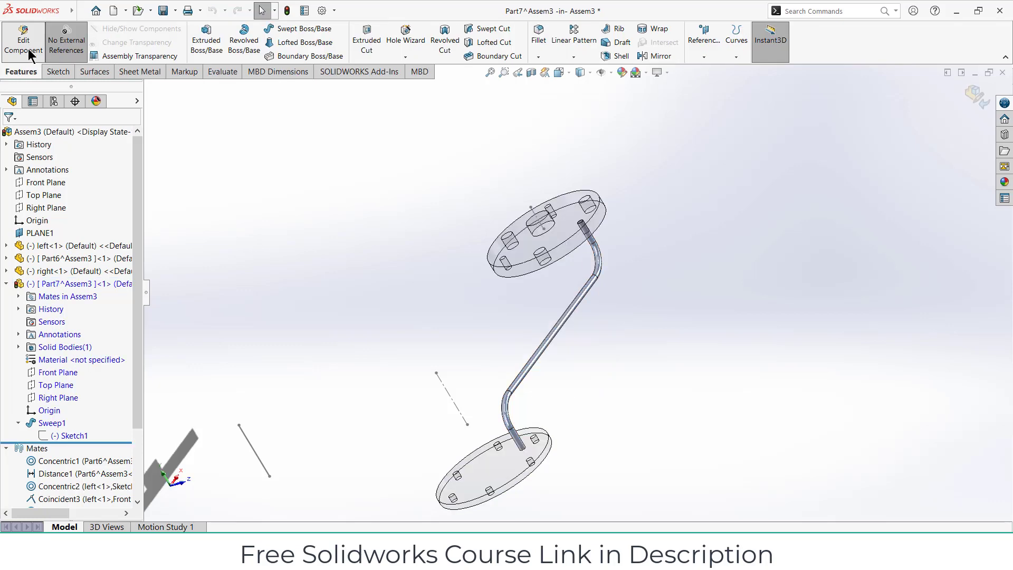
right_click(63, 434)
left_click(73, 347)
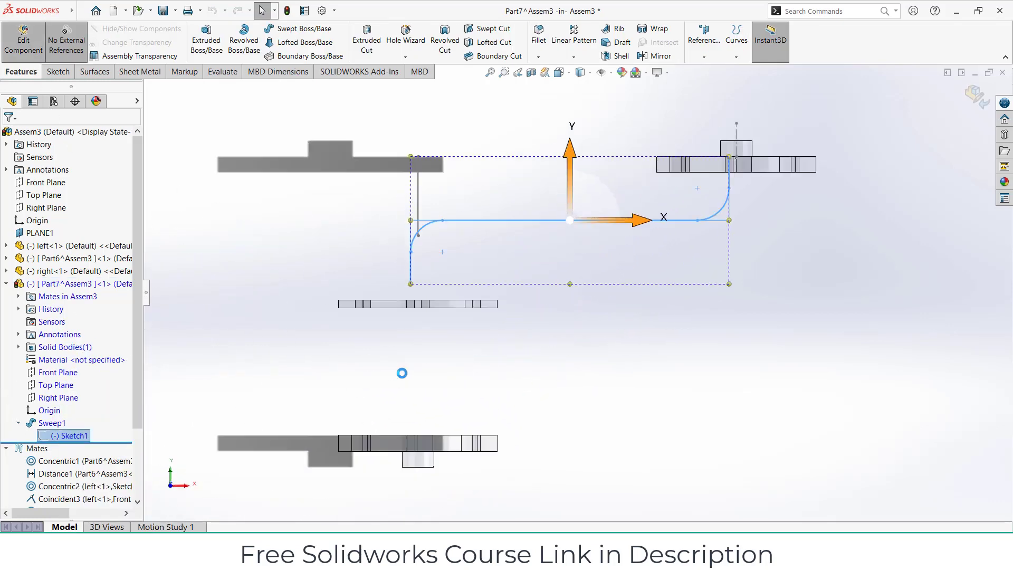
Step: Change the 40 mm legs to 45 mm and 50 mm, rebuild, and exit Part7 editing
double_click(339, 242)
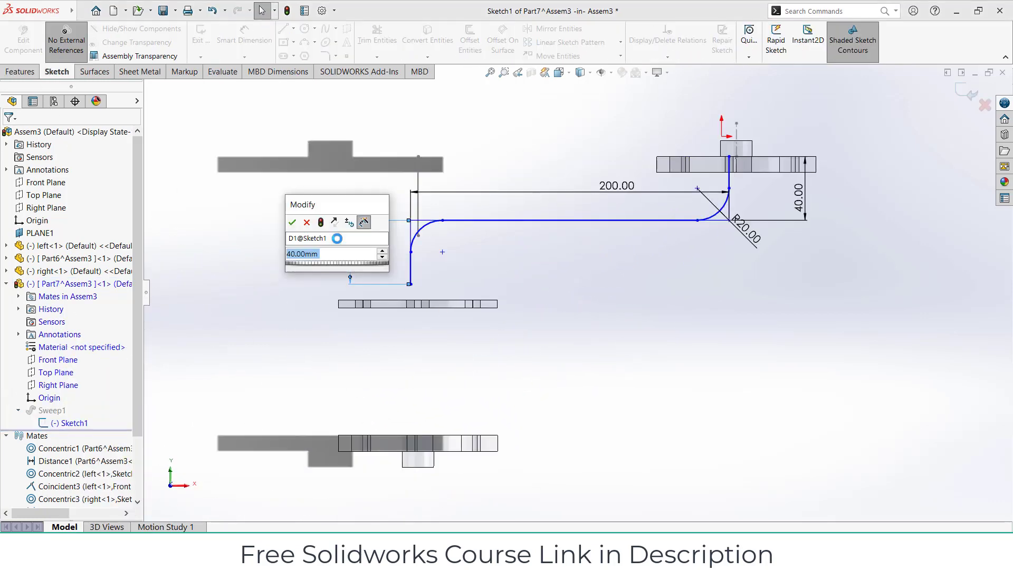
type("45")
key("Return")
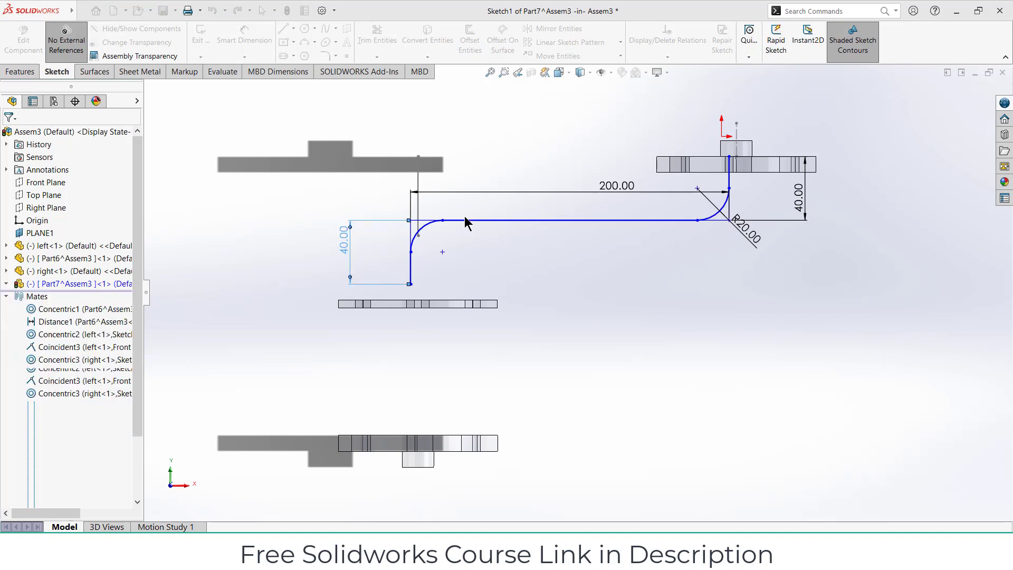
double_click(802, 202)
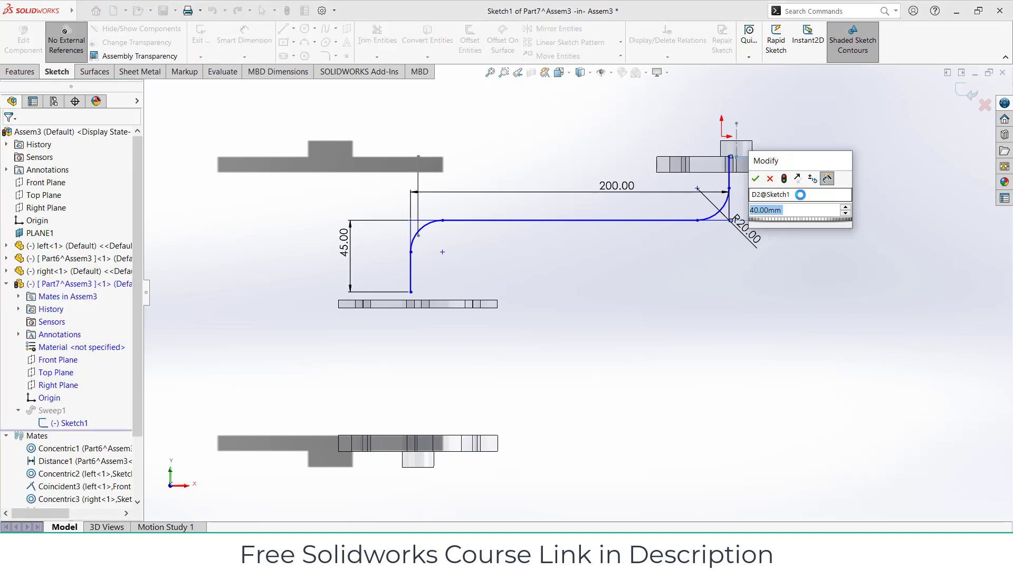
key("Return")
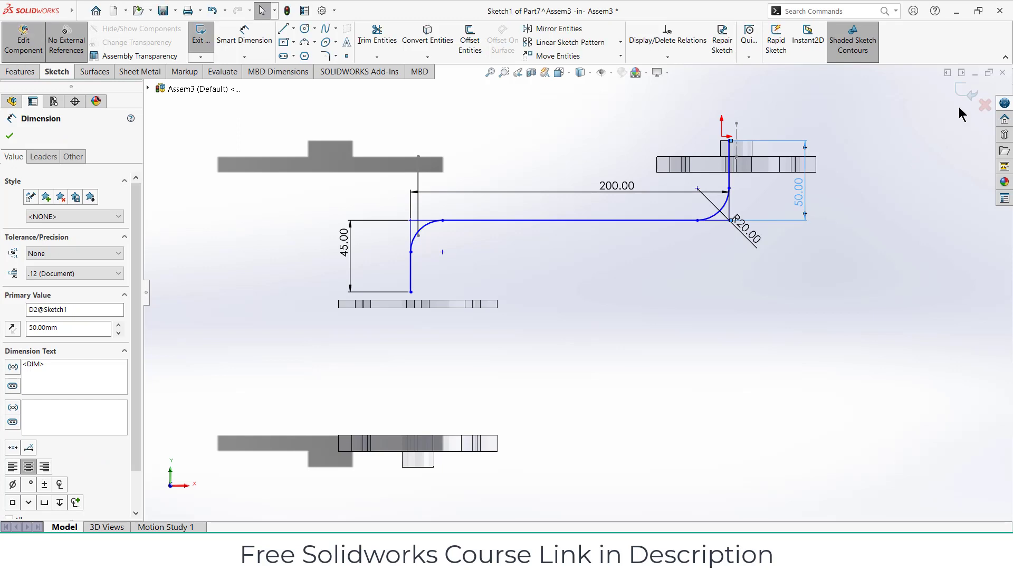
left_click(968, 91)
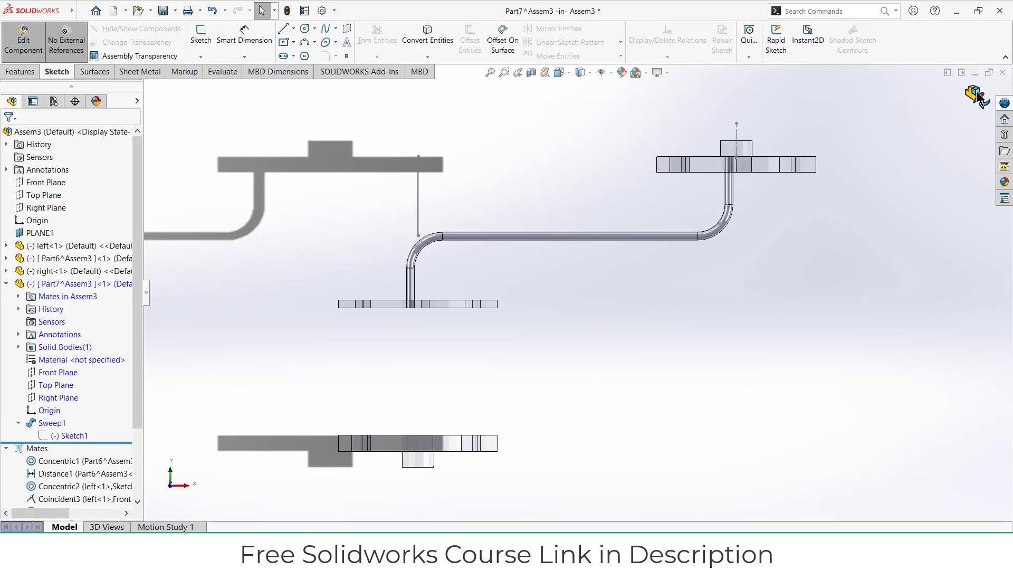
left_click(976, 97)
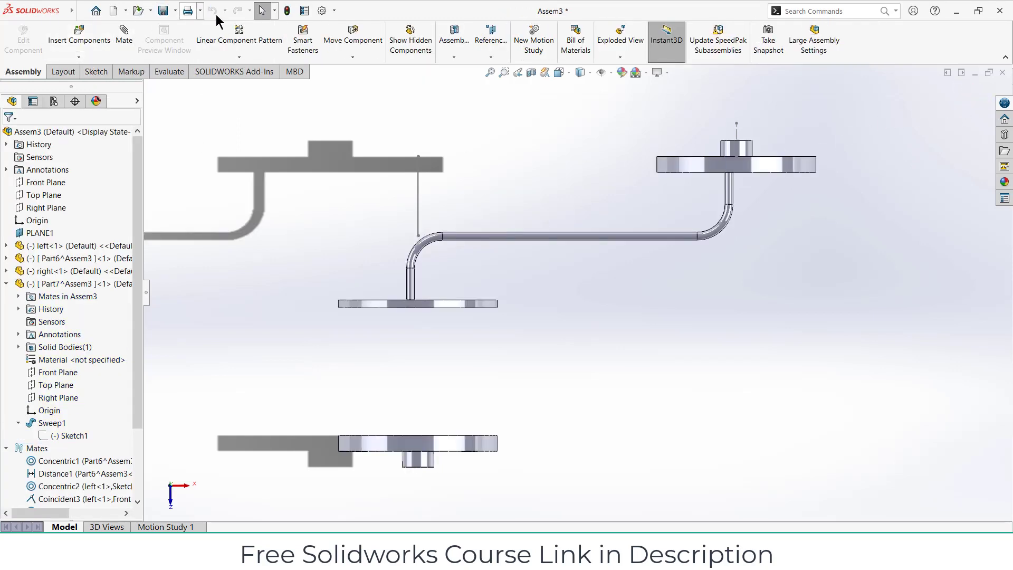
Step: Ctrl-drag a second pipe copy, Part7<2>, and pick its end face to start a mate
middle_click_drag(356, 82, 605, 176)
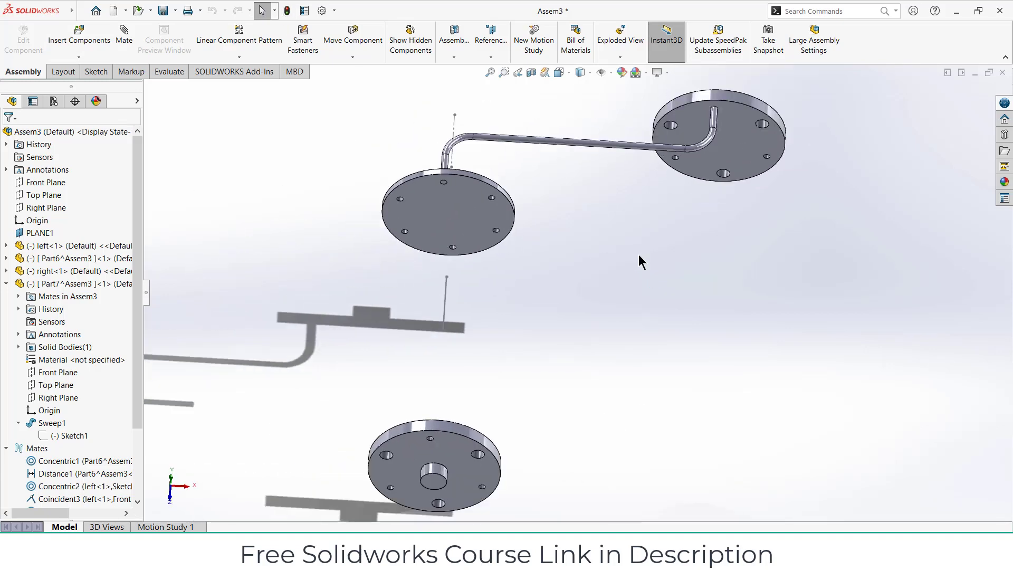
left_click_drag(604, 176, 638, 218, "ctrl")
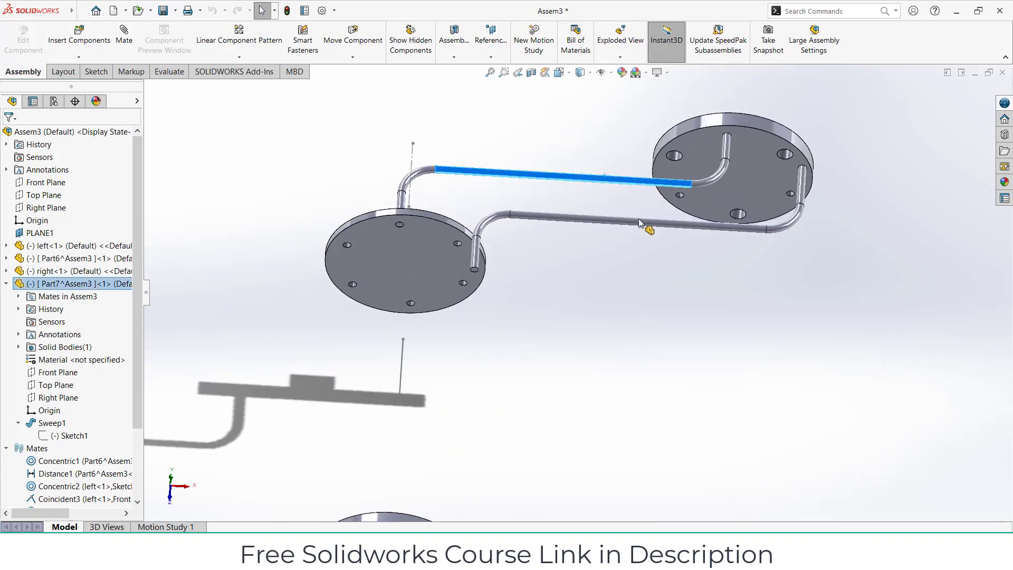
mouse_move(629, 253)
middle_mouse_down()
mouse_move(602, 328)
mouse_move(612, 285)
mouse_move(558, 335)
middle_mouse_up()
left_click(619, 347)
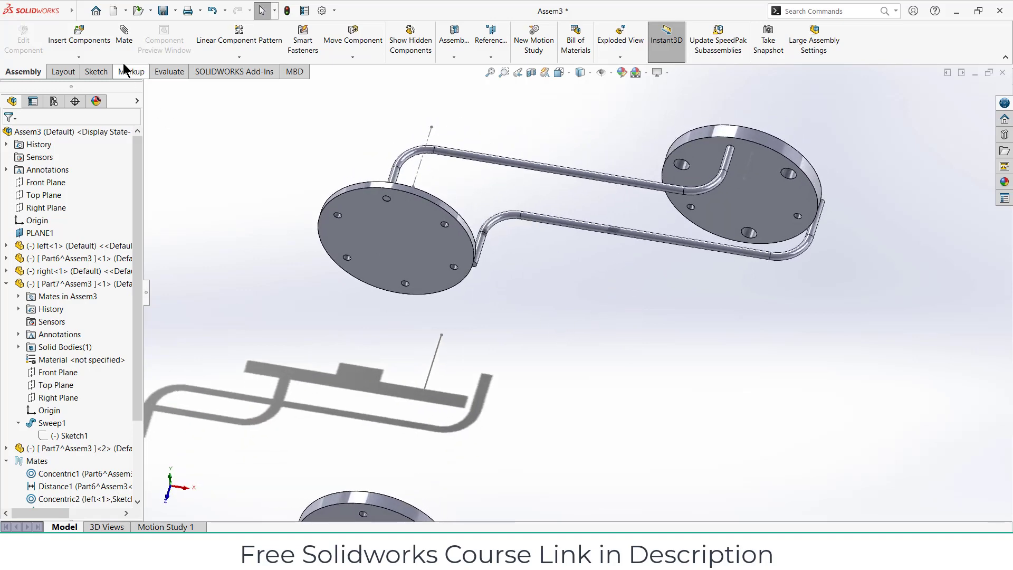
left_click(468, 249)
scroll(467, 249, "down", 5)
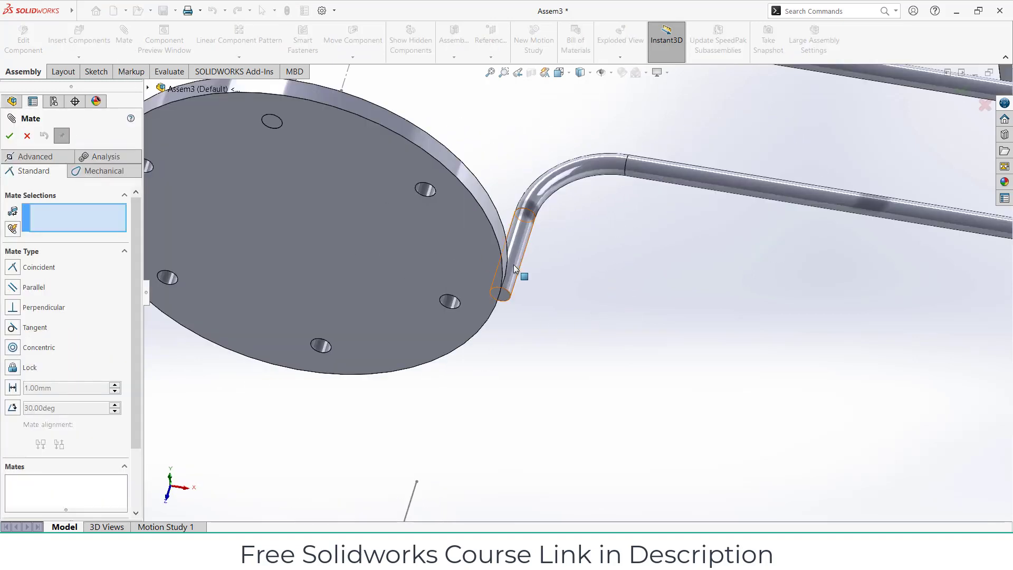
Step: Mate both copied pipe ends concentric with the flange holes (Concentric6, Concentric7)
scroll(476, 295, "down", 3)
left_click(475, 296)
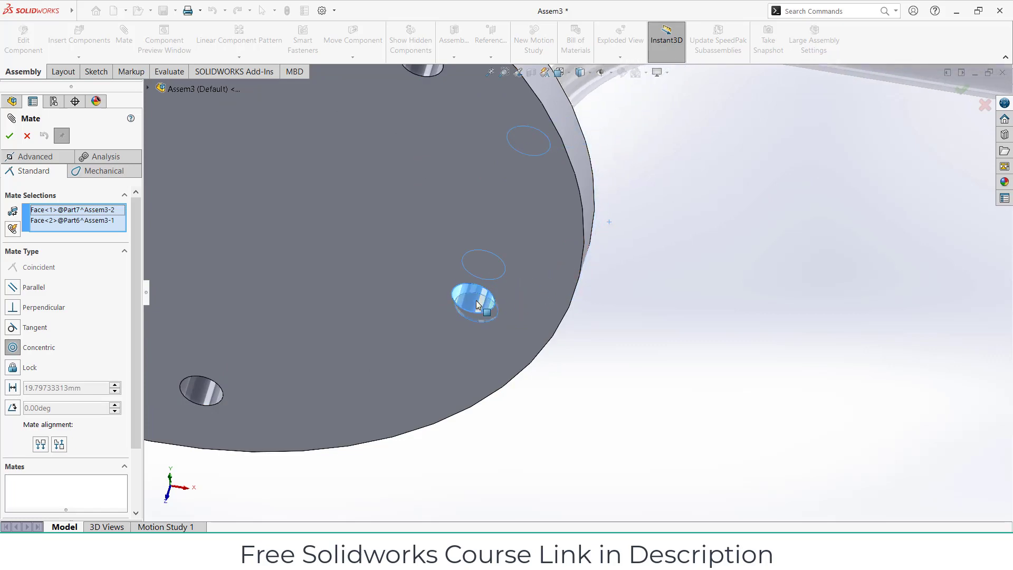
left_click(459, 324)
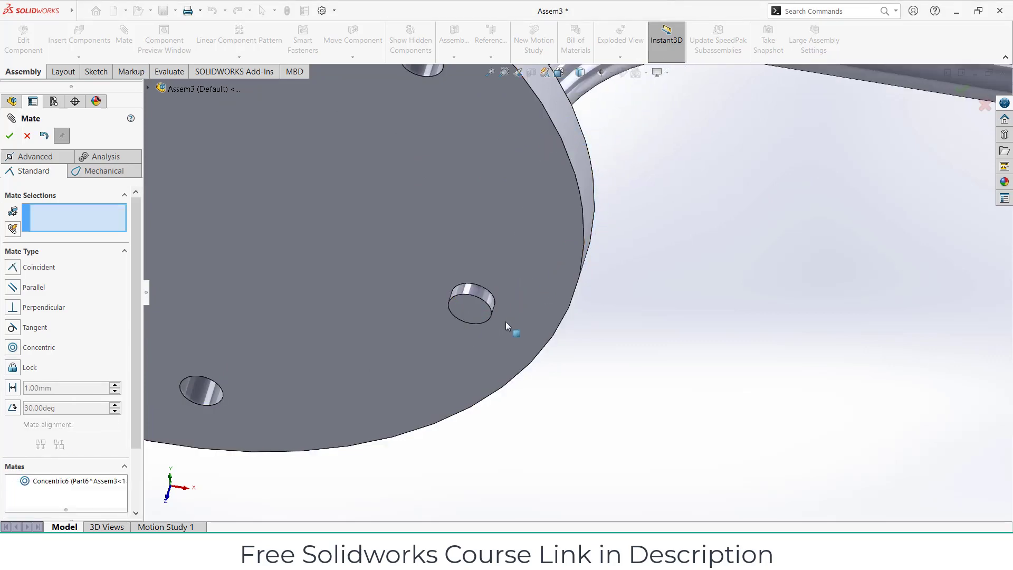
scroll(528, 323, "up", 3)
scroll(686, 330, "up", 3)
scroll(870, 316, "down", 3)
scroll(868, 214, "down", 3)
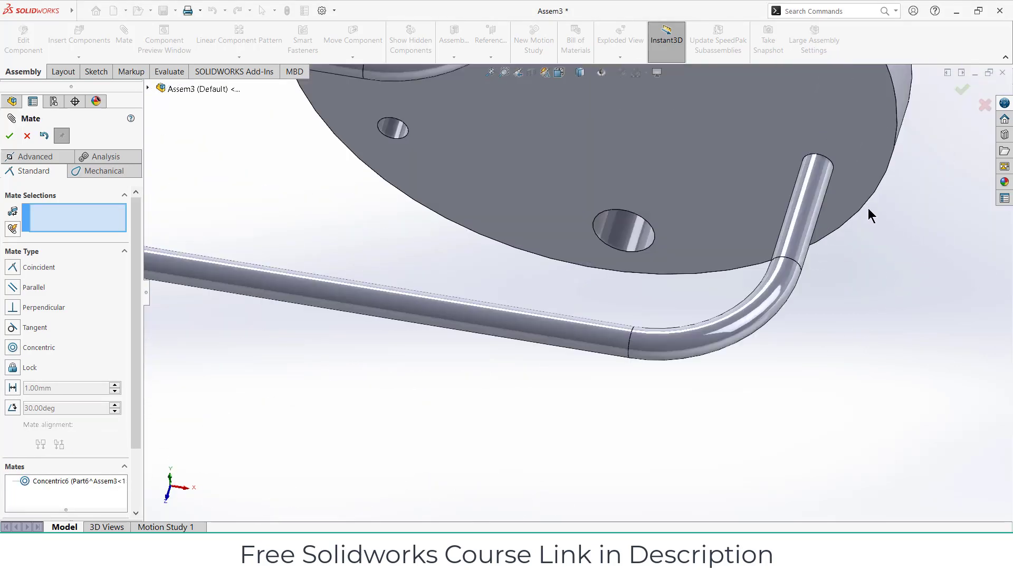
scroll(807, 201, "down", 2)
left_click(813, 190)
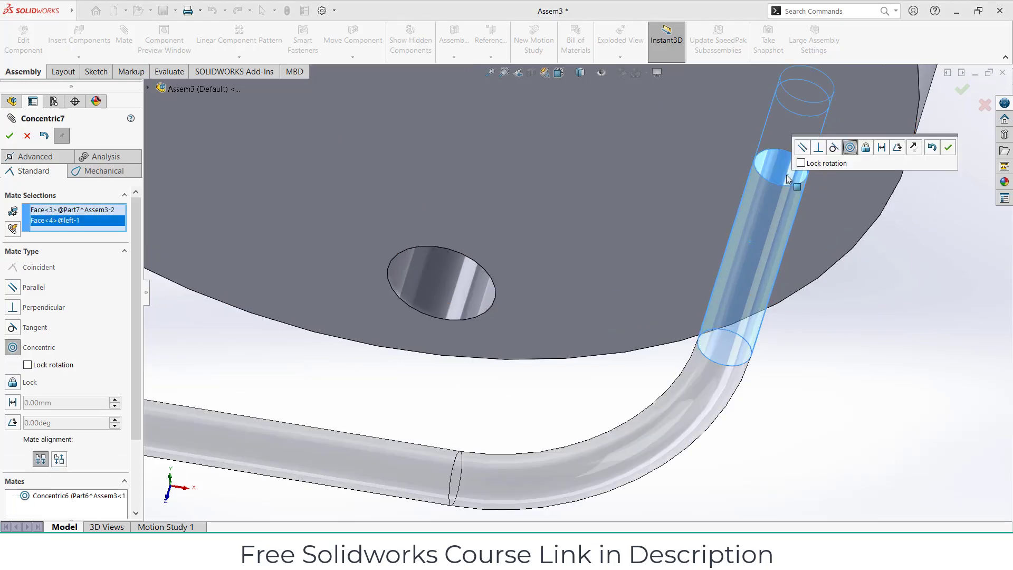
left_click(948, 150)
Step: Mate the copied pipe end flush with the flange face (Coincident7)
scroll(820, 300, "up", 3)
scroll(612, 353, "up", 2)
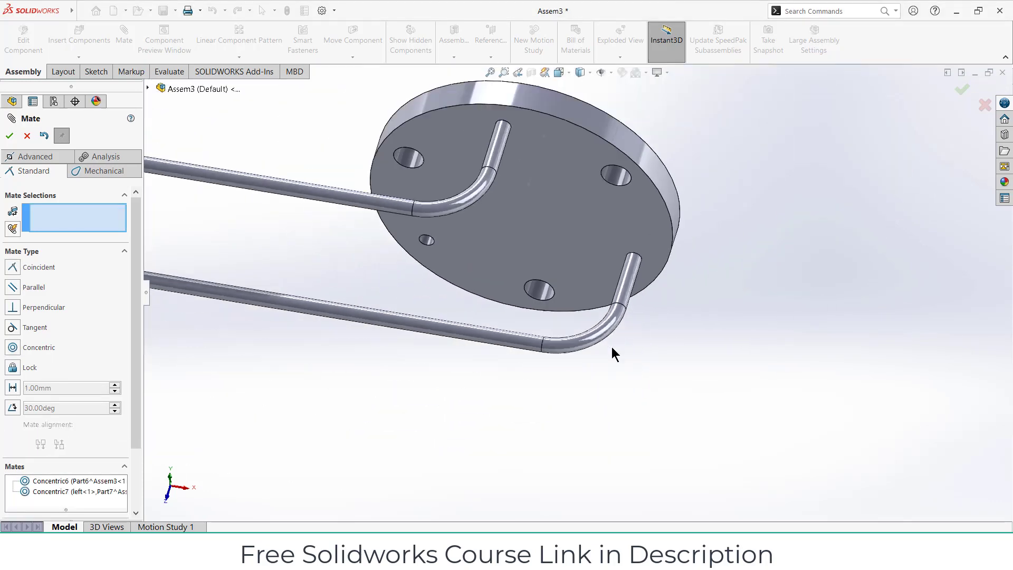
scroll(283, 300, "up", 1)
scroll(258, 312, "down", 2)
scroll(258, 312, "down", 3)
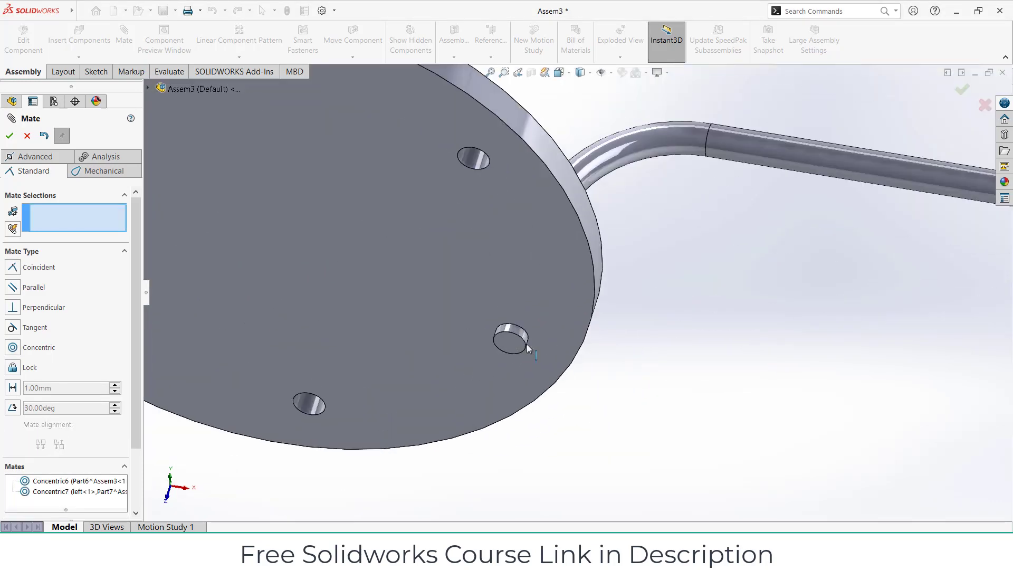
left_click(545, 318)
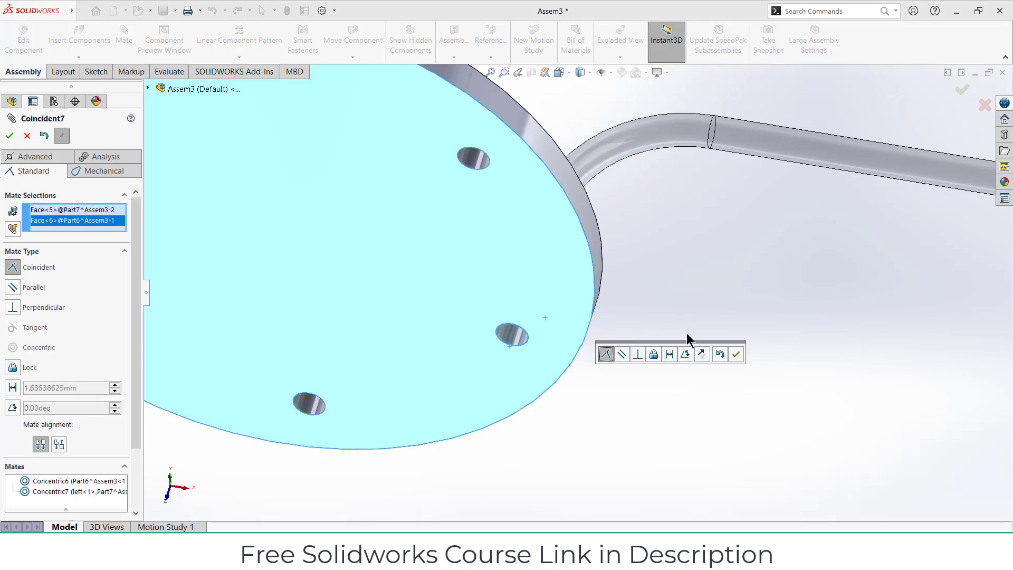
left_click(735, 354)
scroll(486, 273, "up", 2)
scroll(559, 325, "up", 2)
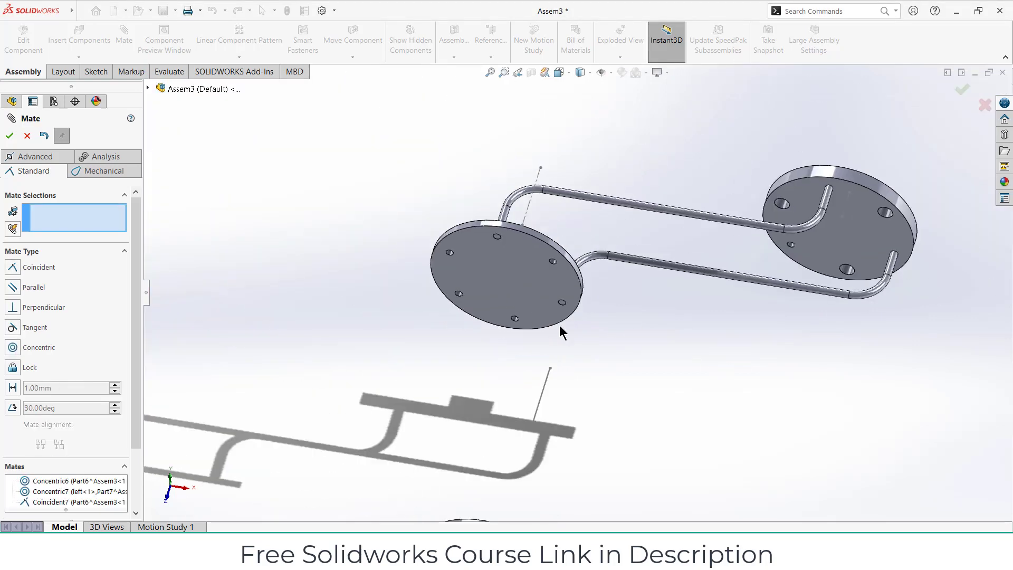
mouse_move(559, 325)
middle_mouse_down()
mouse_move(583, 233)
mouse_move(561, 410)
mouse_move(604, 287)
mouse_move(640, 245)
mouse_move(631, 283)
mouse_move(463, 304)
middle_mouse_up()
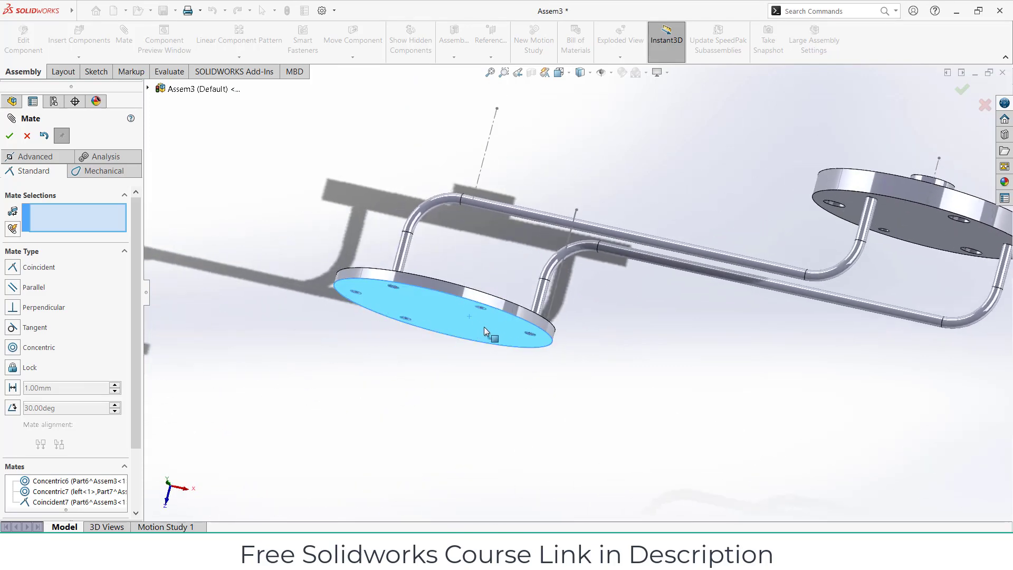
Step: Drag the pipes to test the mates, orbit to inspect, and close the Mate tool
mouse_move(468, 319)
left_mouse_down()
mouse_move(491, 293)
mouse_move(512, 336)
mouse_move(713, 227)
left_mouse_up()
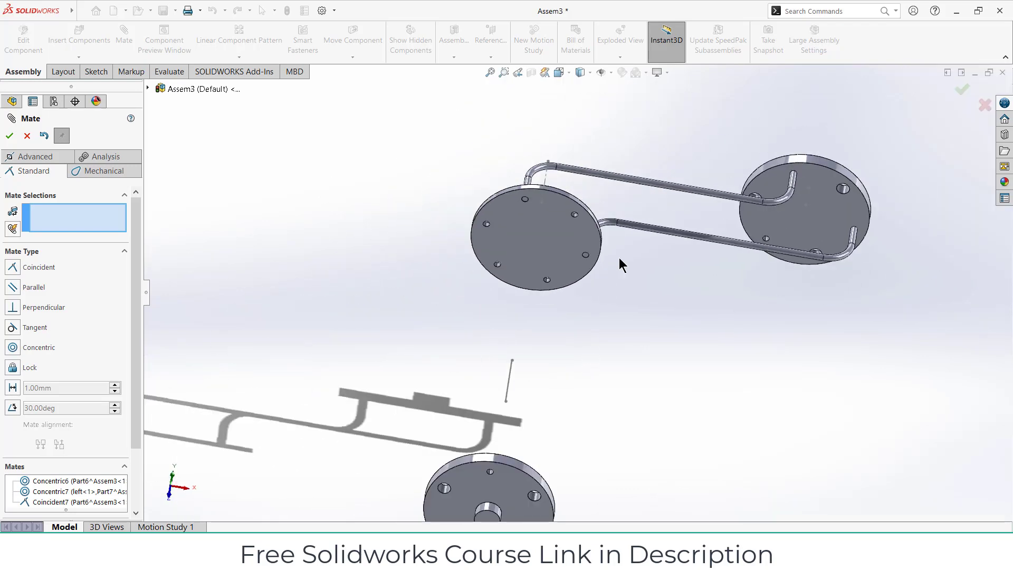
middle_click_drag(711, 221, 630, 302)
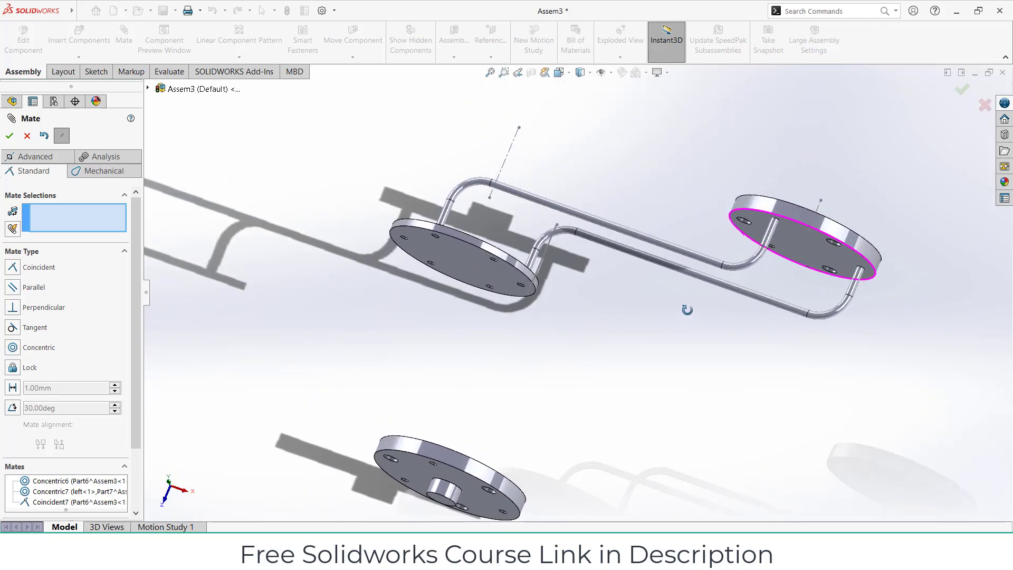
left_click(26, 135)
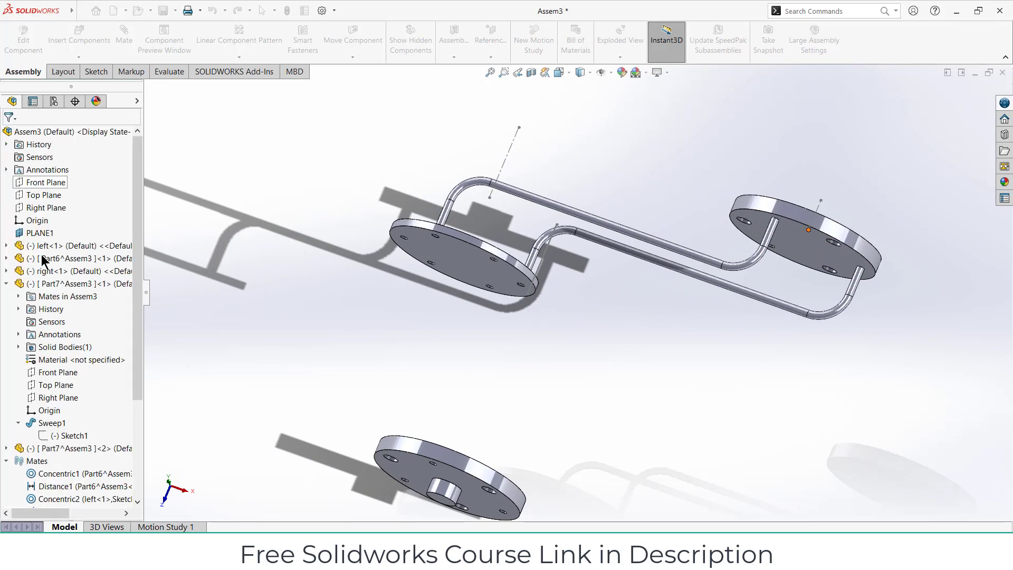
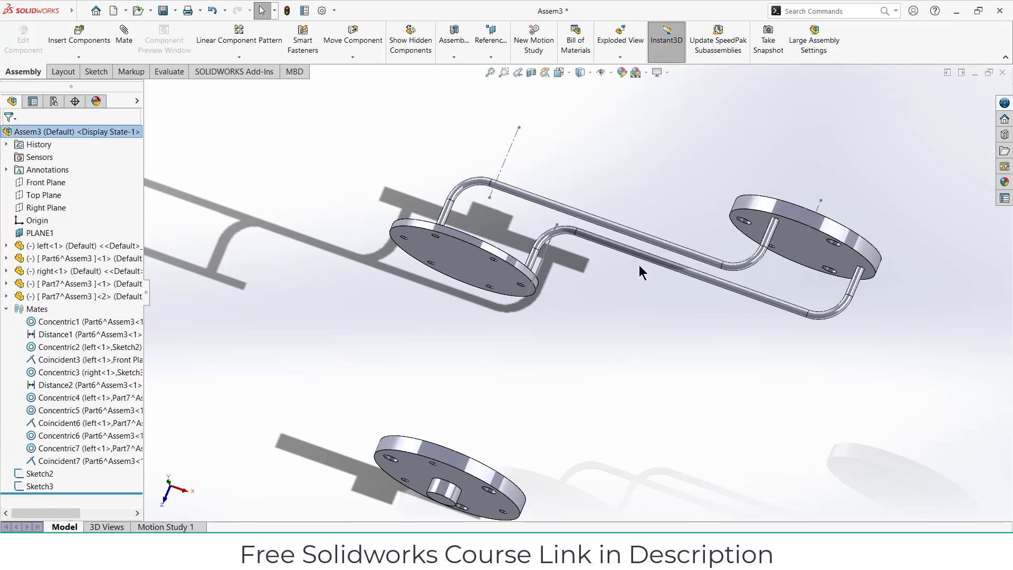
Step: Delete the lower bent pipe copy Part7<2> together with its mates
left_click(668, 263)
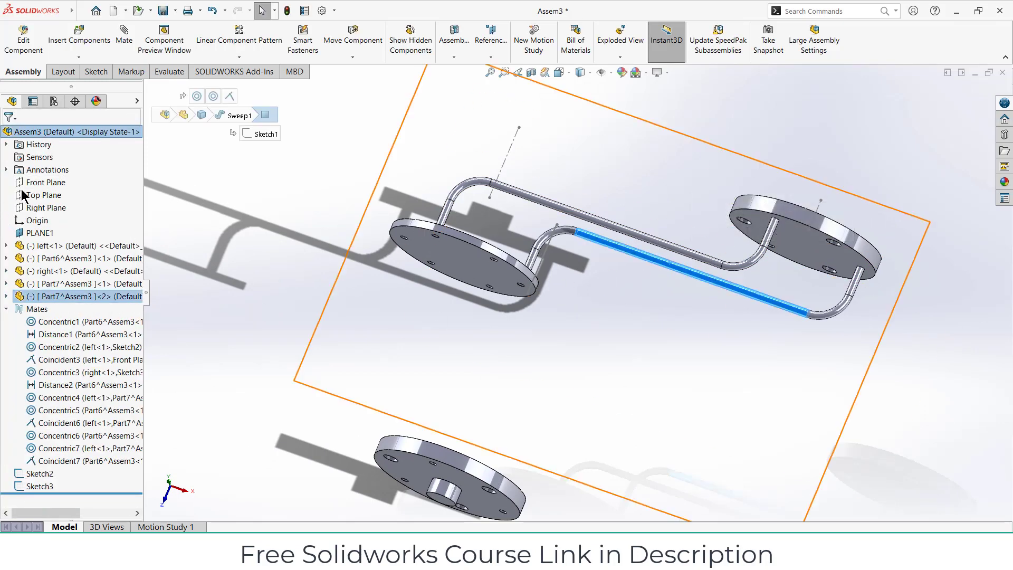
middle_click_drag(480, 290, 494, 319)
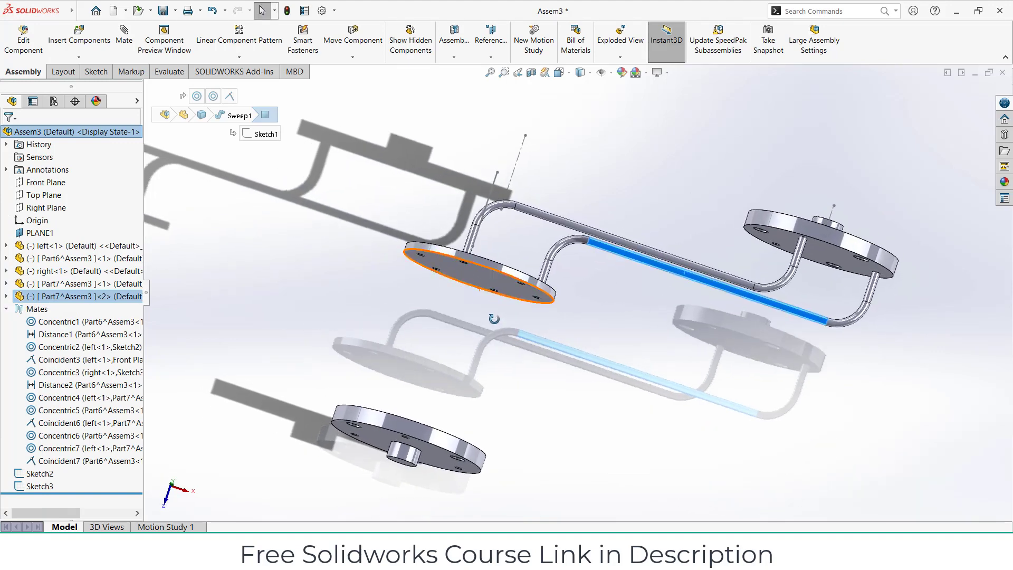
right_click(58, 298)
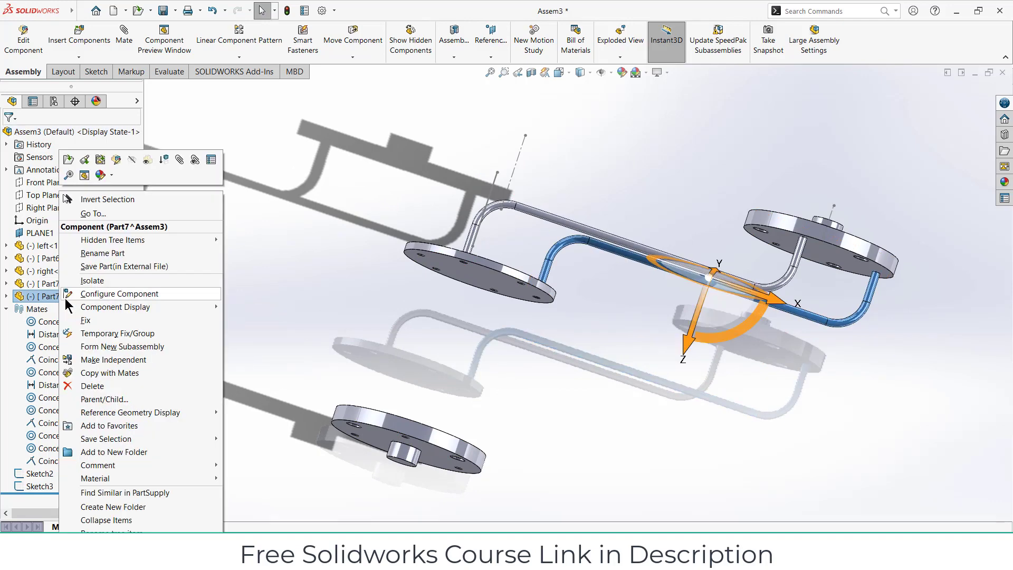
left_click(106, 386)
left_click(578, 216)
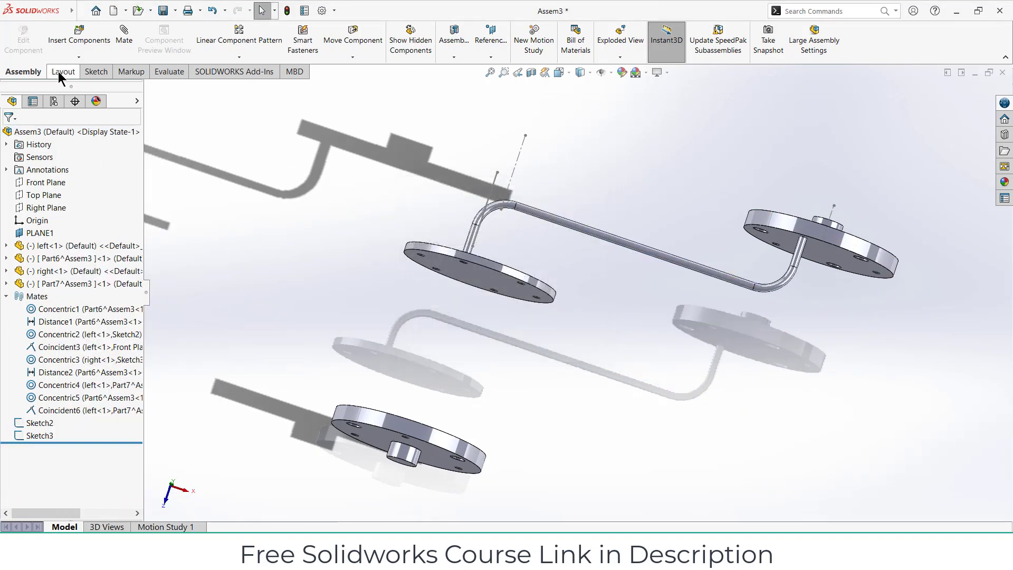
Step: Insert a new part into the assembly and start its sketch on a plane
left_click(76, 59)
left_click(76, 83)
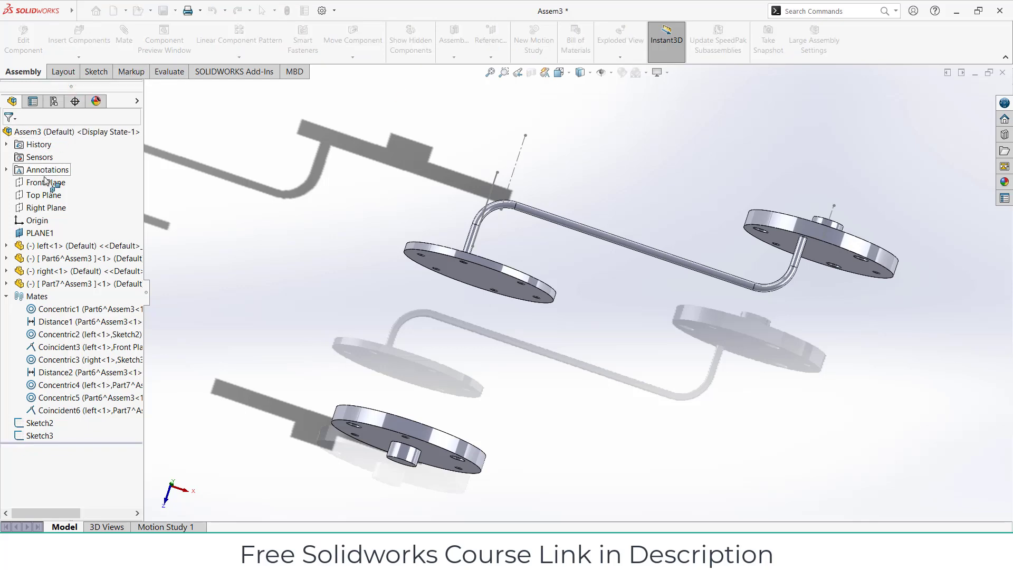
left_click(45, 195)
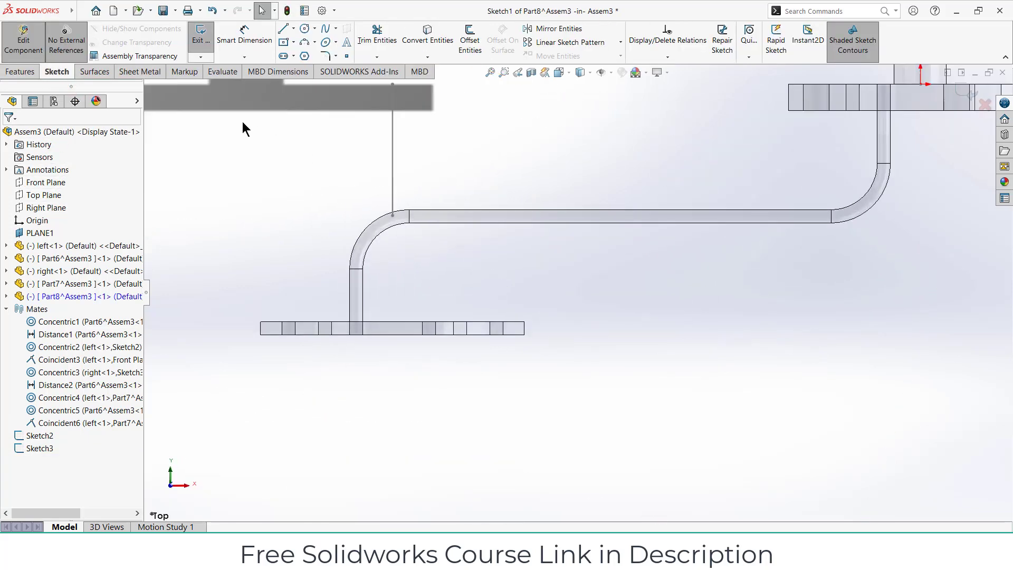
Step: Draw a three-line stepped path from the lower flange up to the right flange
left_click(283, 30)
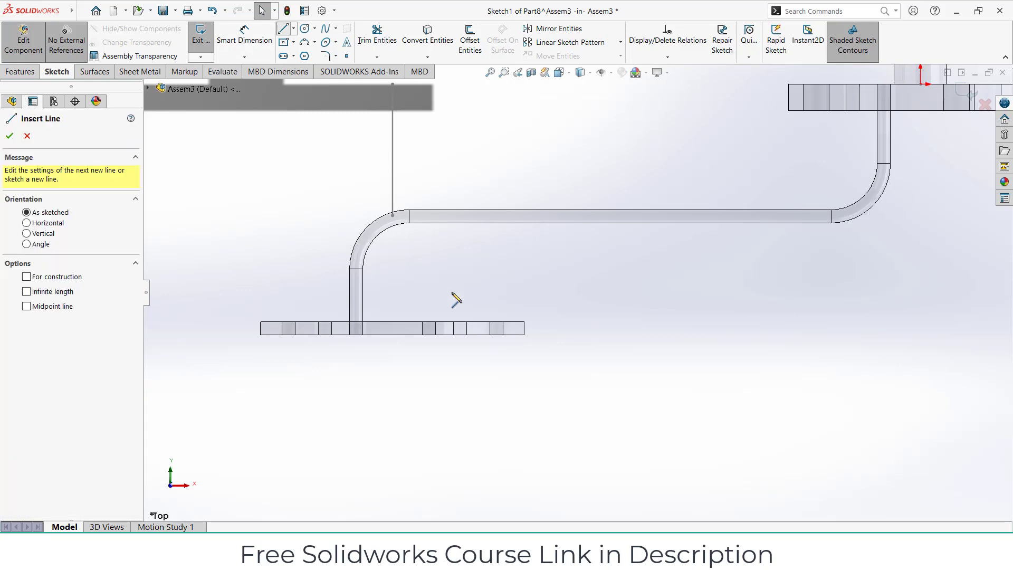
left_click(496, 334)
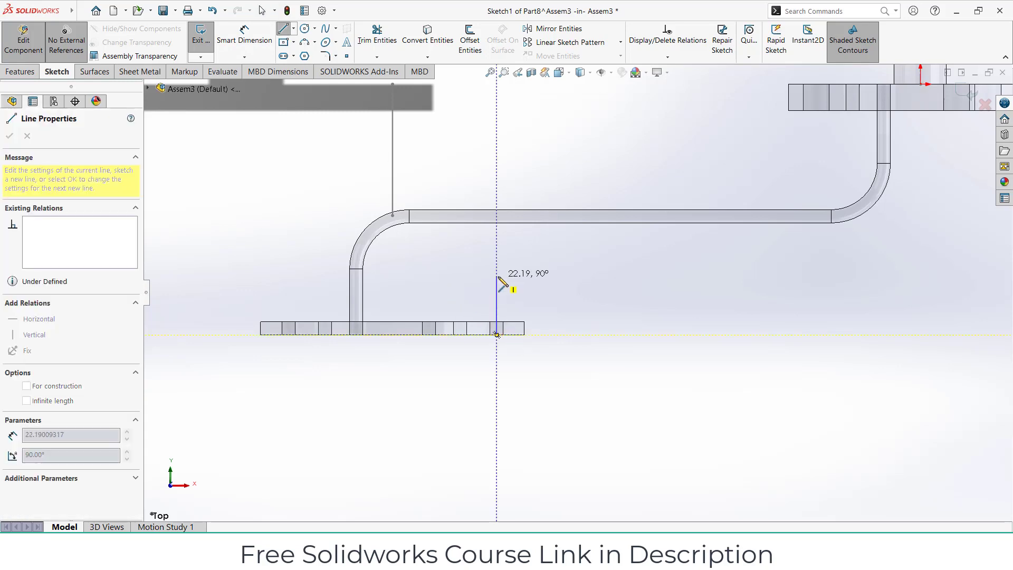
left_click(497, 276)
scroll(580, 285, "up", 3)
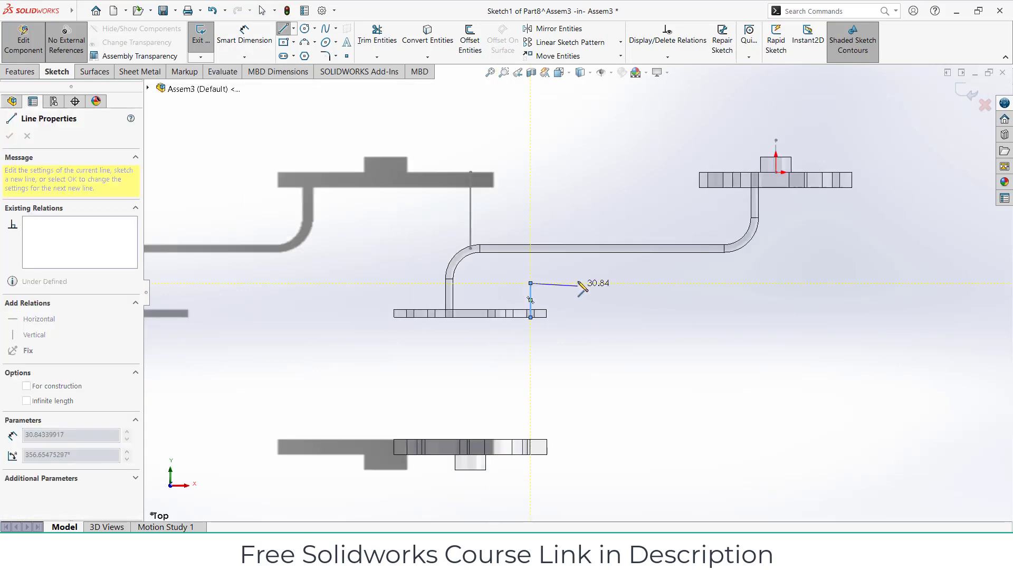
left_click(838, 283)
left_click(836, 172)
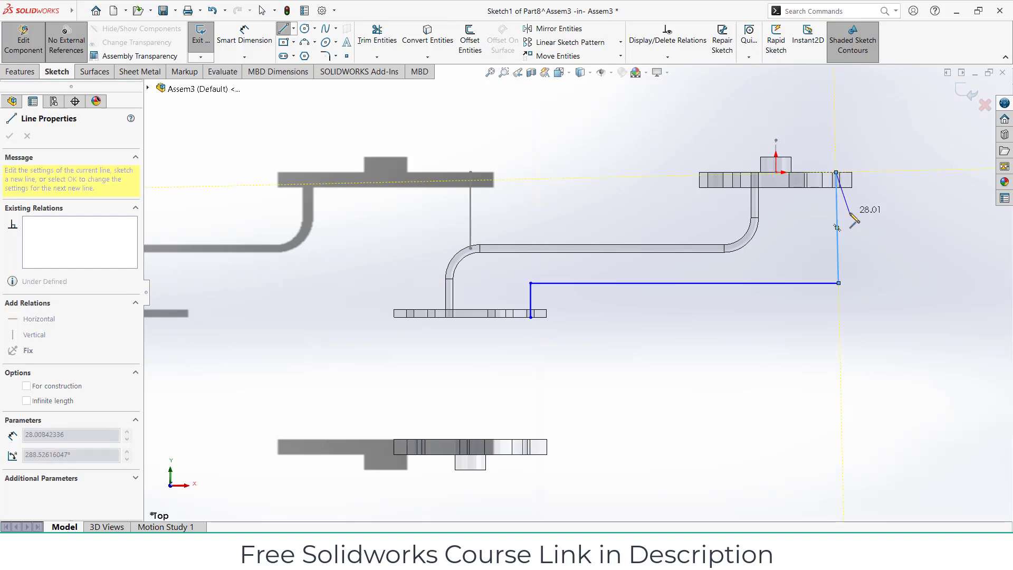
key("Escape")
Step: Dimension the path's horizontal run to 200 mm
left_click(260, 30)
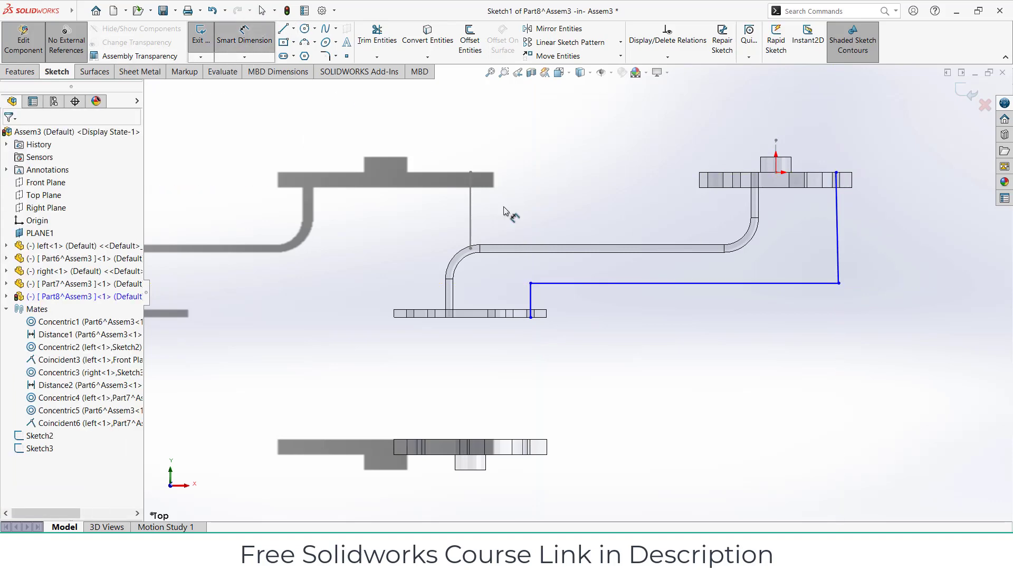
left_click(659, 283)
left_click(660, 314)
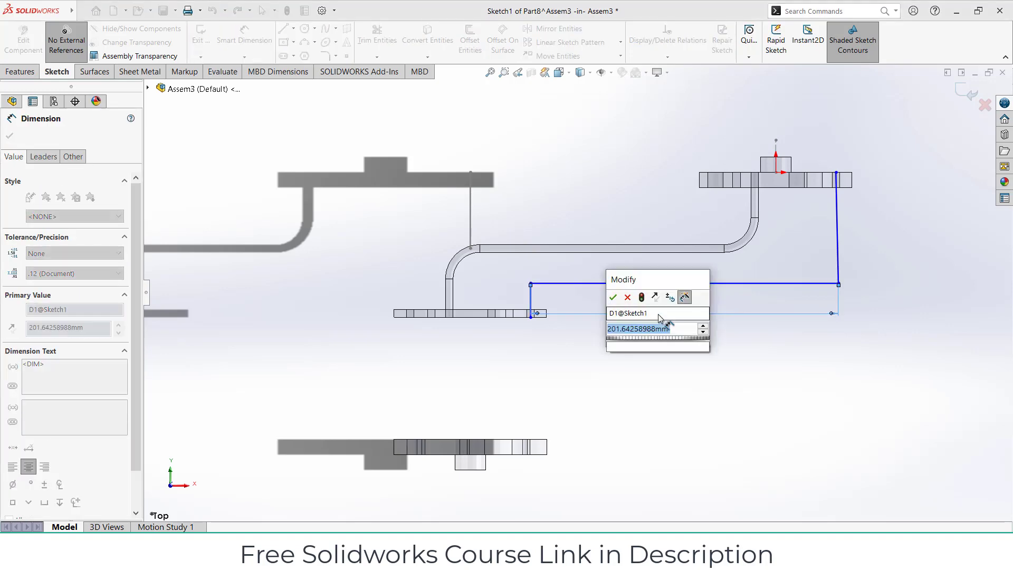
type("200")
key("Return")
key("Escape")
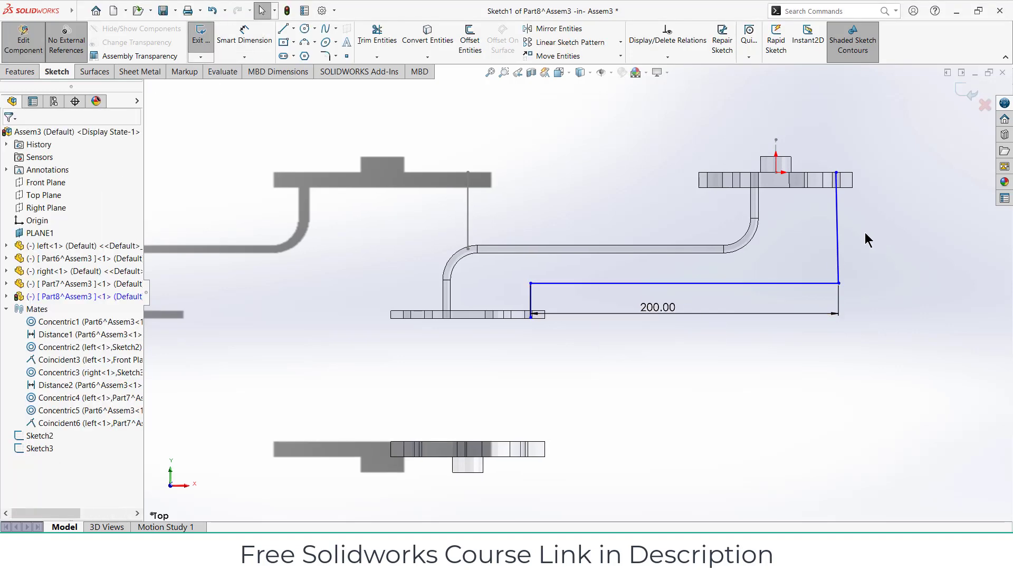
Step: Make the path's right end segment vertical
left_click(837, 236)
left_click(887, 186)
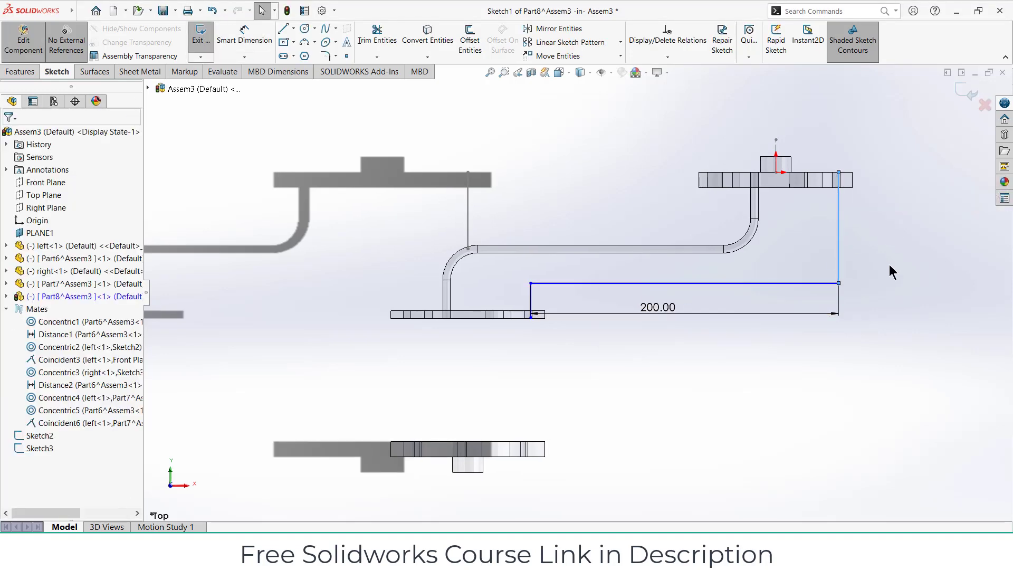
left_click(838, 246)
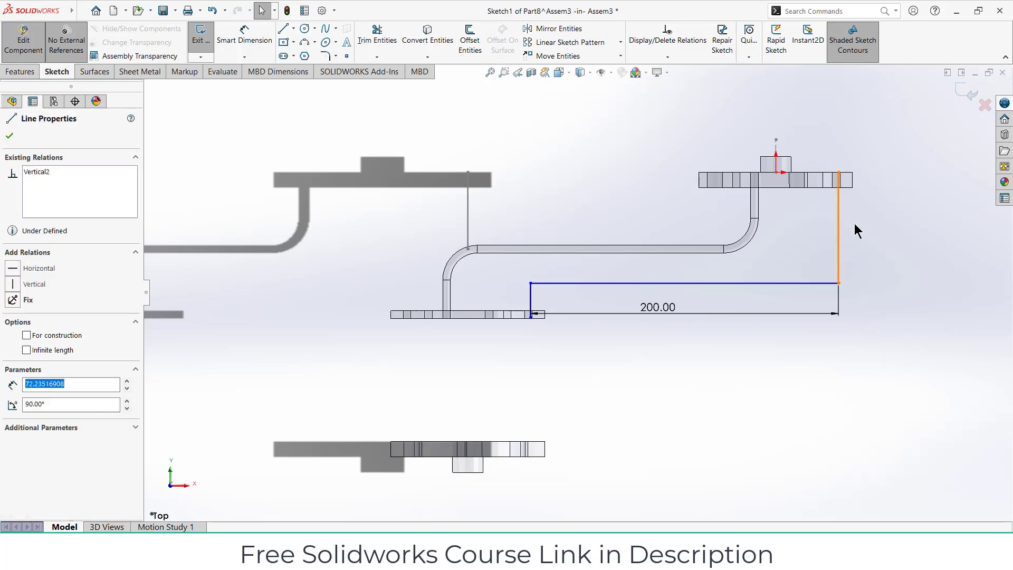
key("Escape")
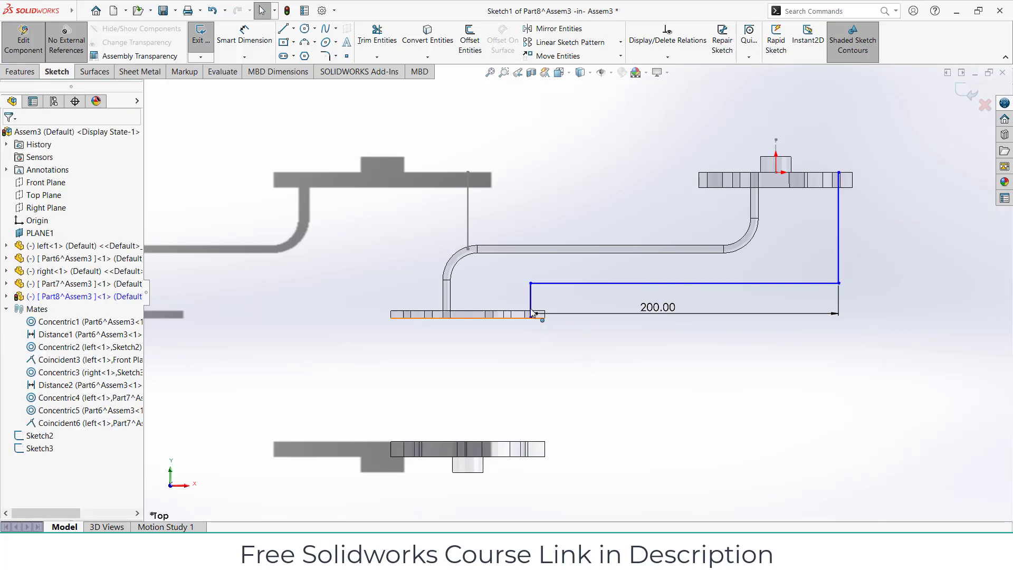
left_click(533, 293)
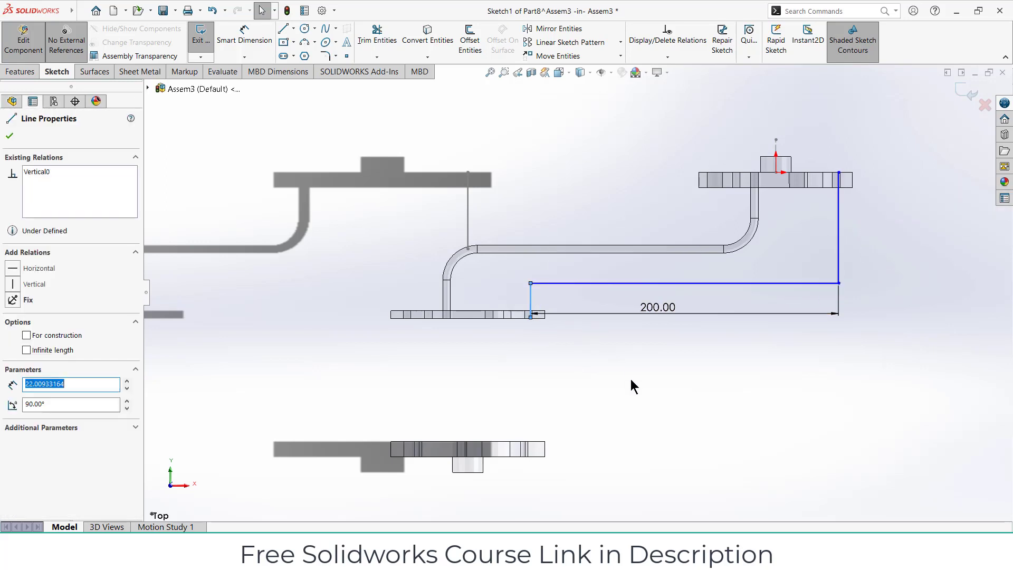
key("Escape")
left_click(239, 35)
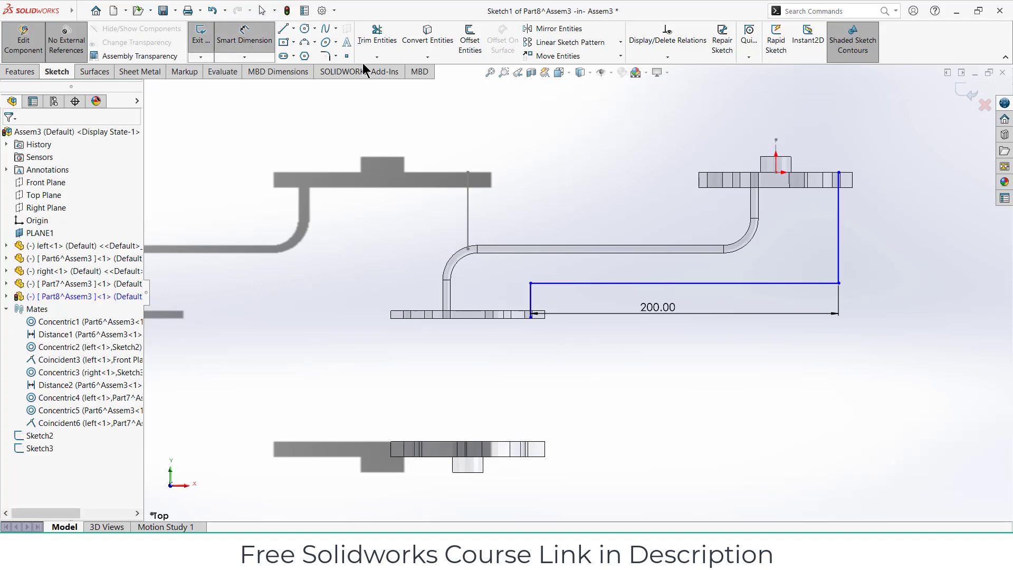
Step: Dimension the vertical offset between the path's endpoints to 95 mm
left_click(839, 174)
left_click(530, 317)
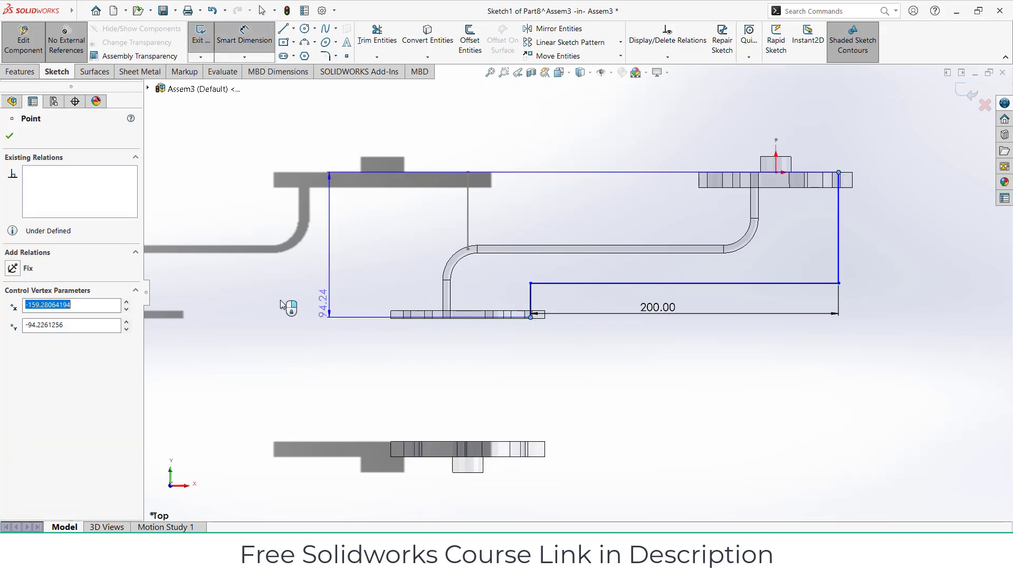
left_click(269, 298)
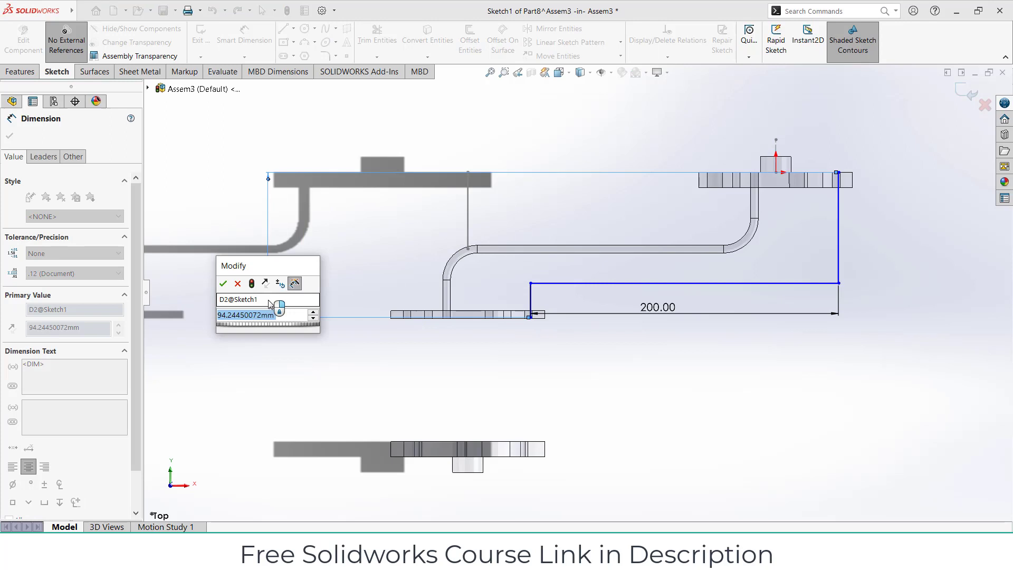
type("80+")
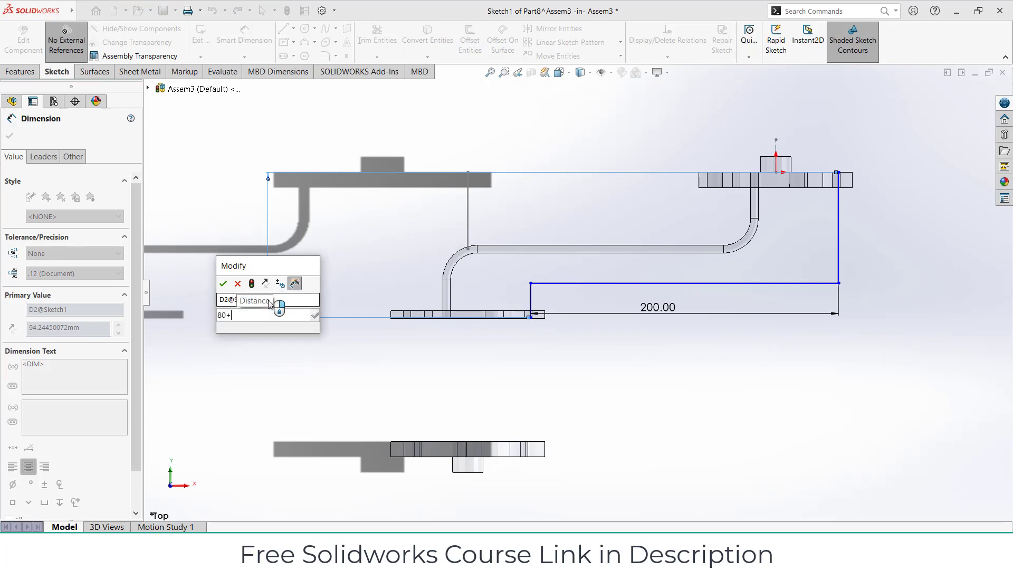
type("10")
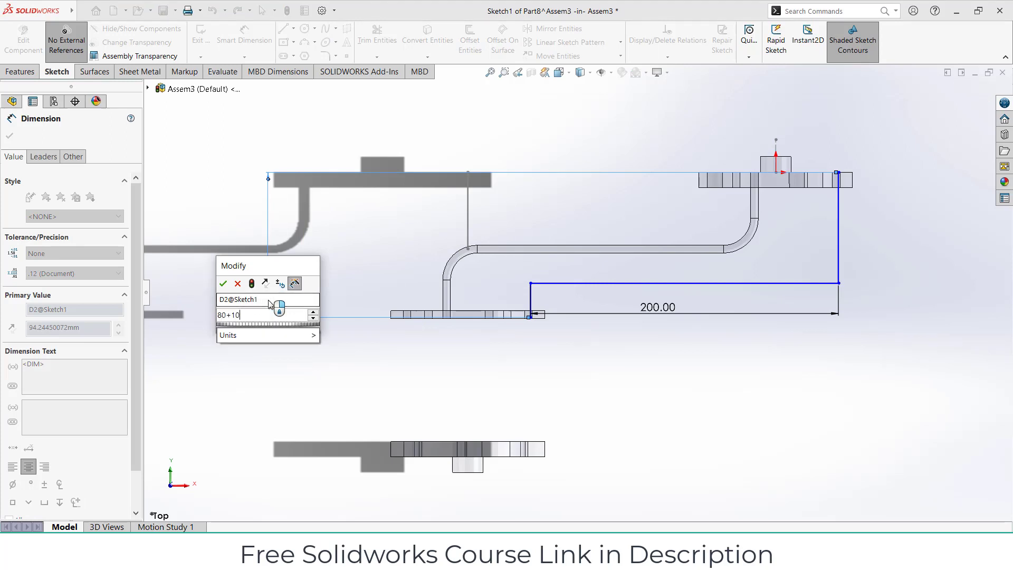
type("+5")
key("Return")
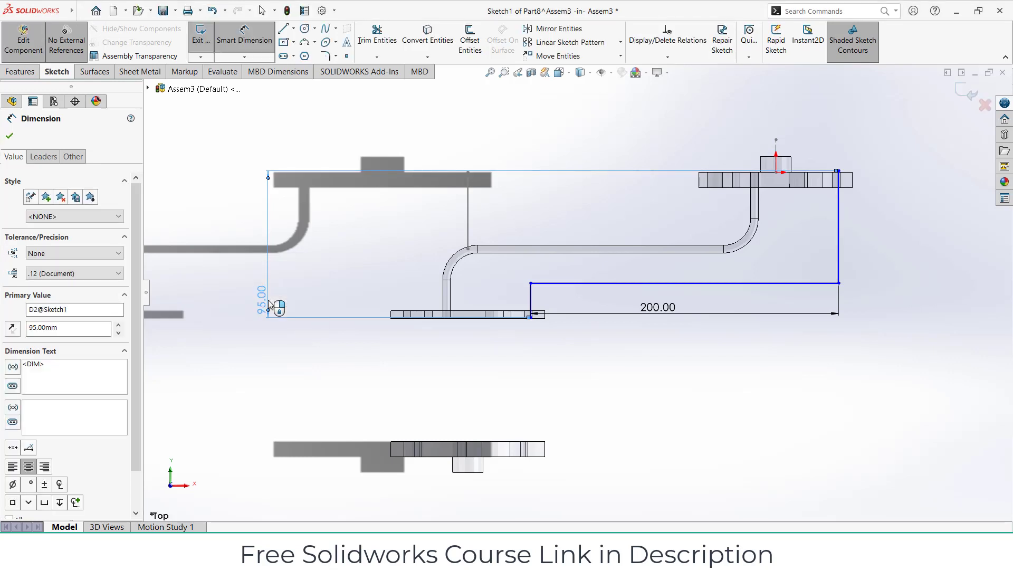
scroll(637, 294, "down", 3)
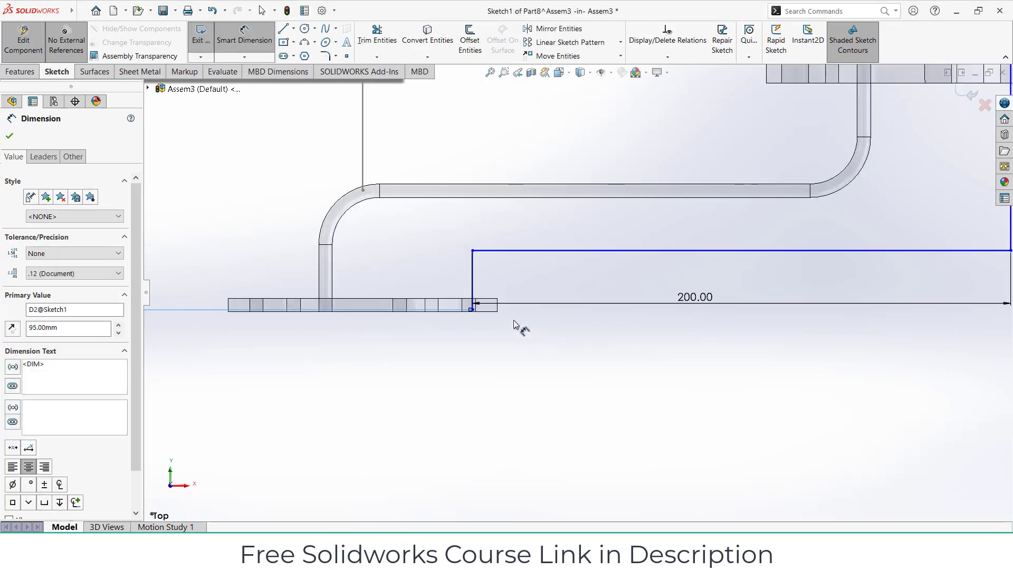
scroll(595, 323, "up", 3)
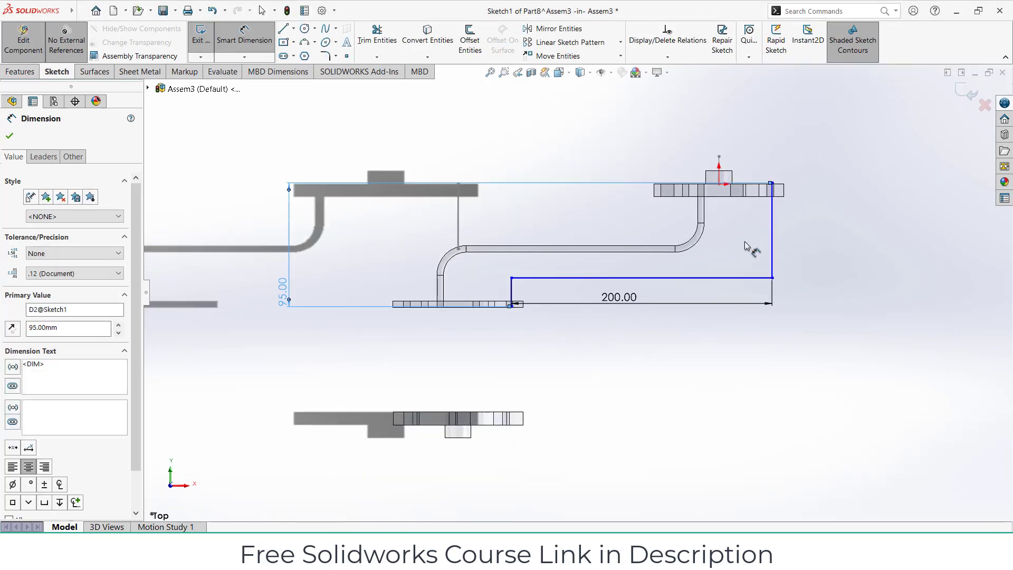
scroll(505, 311, "down", 2)
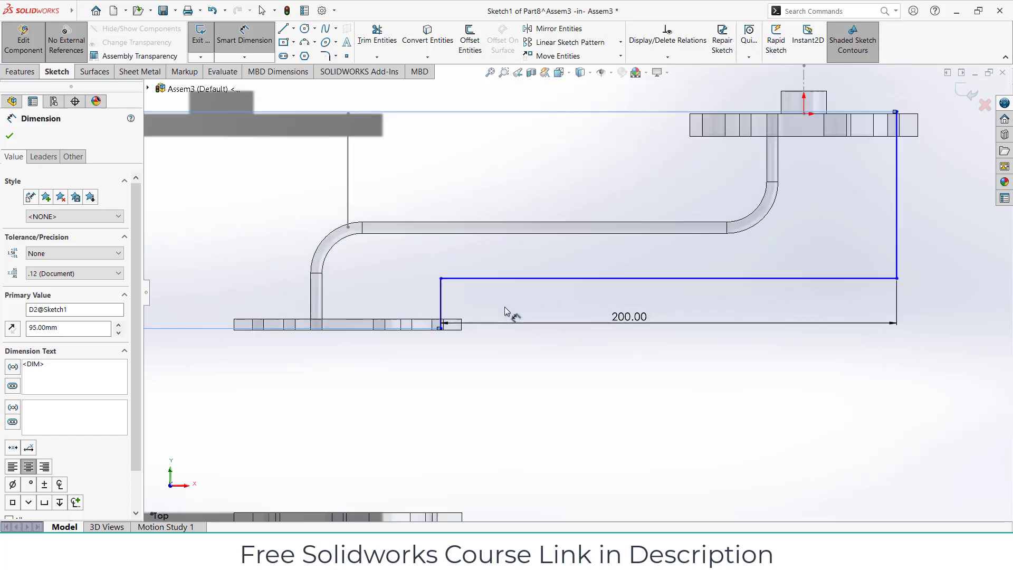
Step: Dimension the short vertical leg of the path to 30 mm
left_click(442, 310)
left_click(383, 328)
left_click(384, 297)
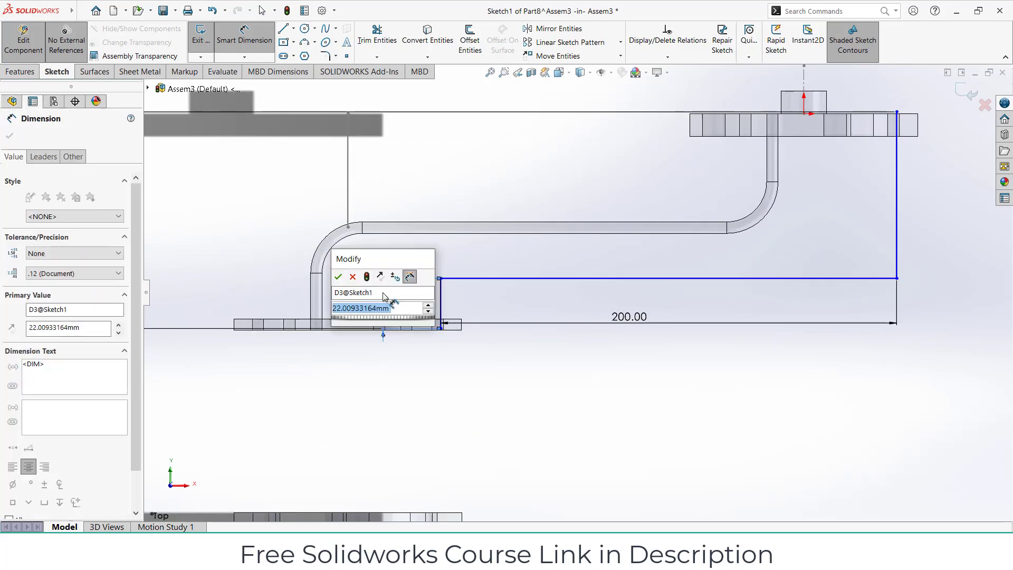
type("30")
key("Return")
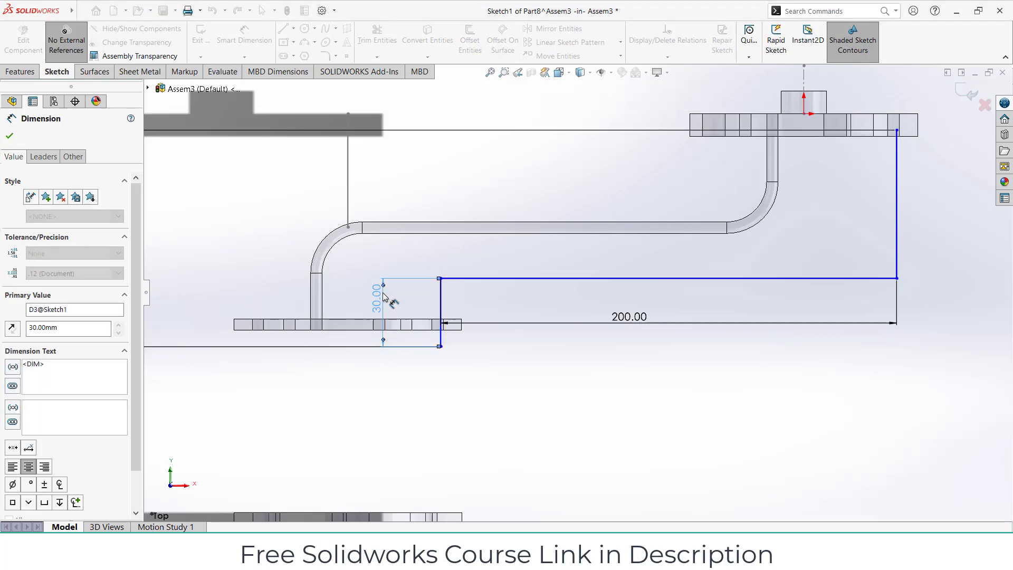
scroll(595, 311, "up", 2)
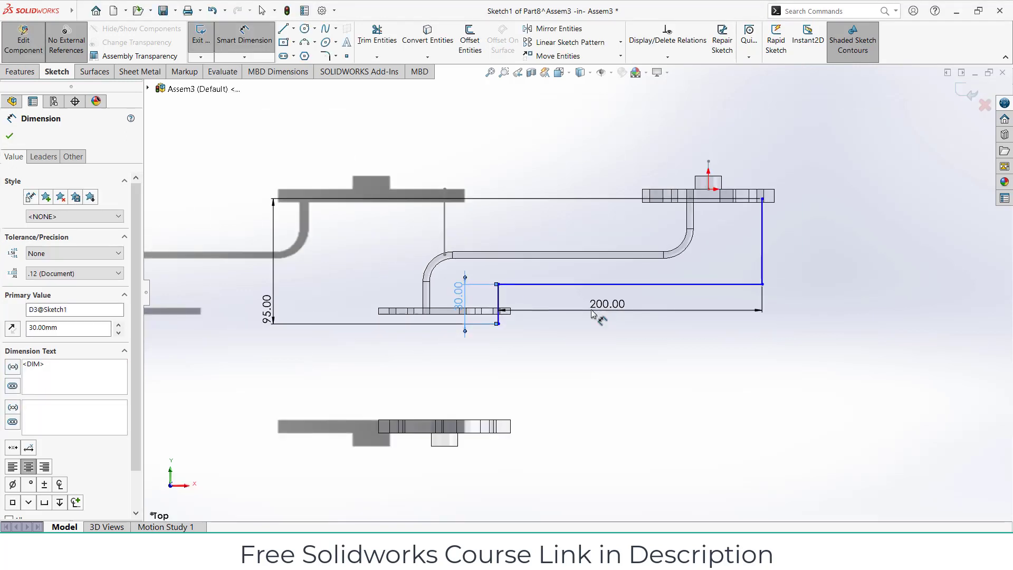
scroll(593, 314, "down", 2)
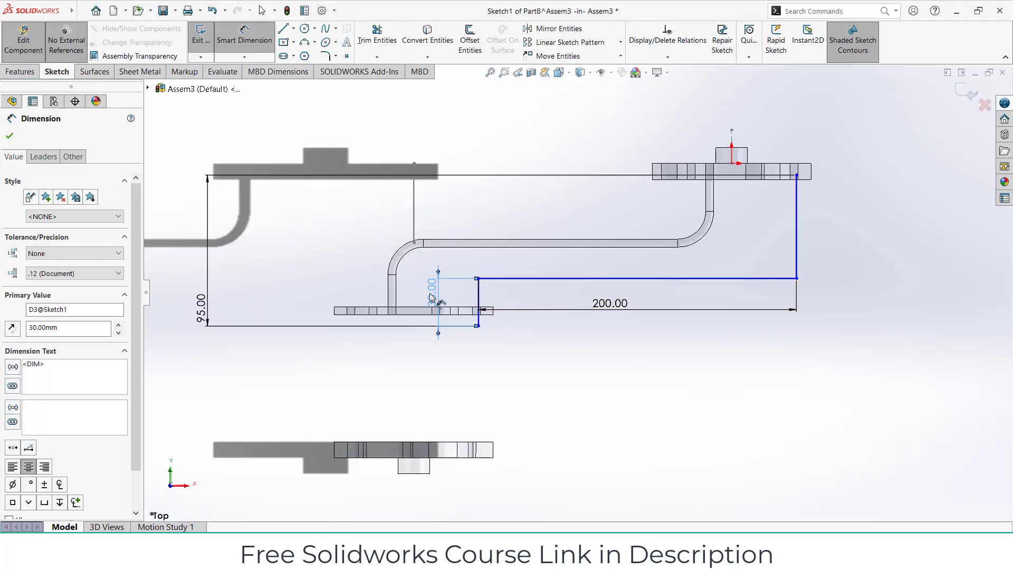
Step: Round the left and right path corners with 20 mm sketch fillets and exit Sketch1
left_click(9, 137)
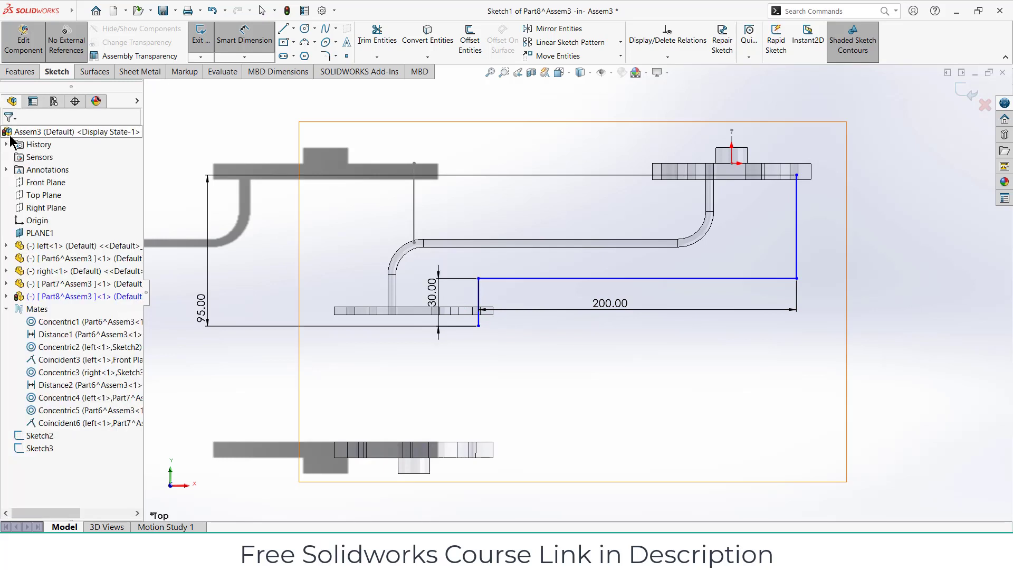
left_click(326, 56)
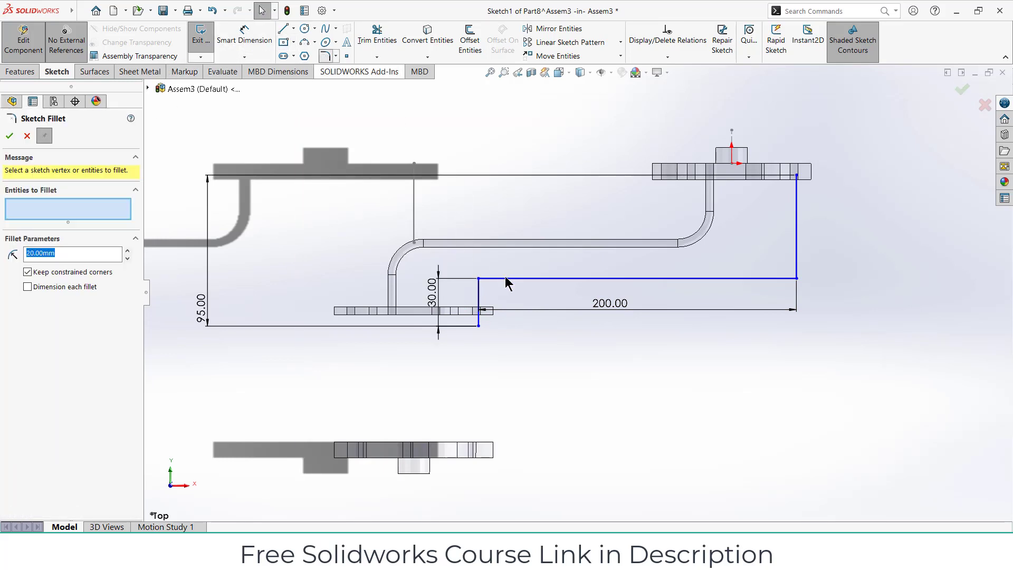
left_click(504, 278)
left_click(479, 293)
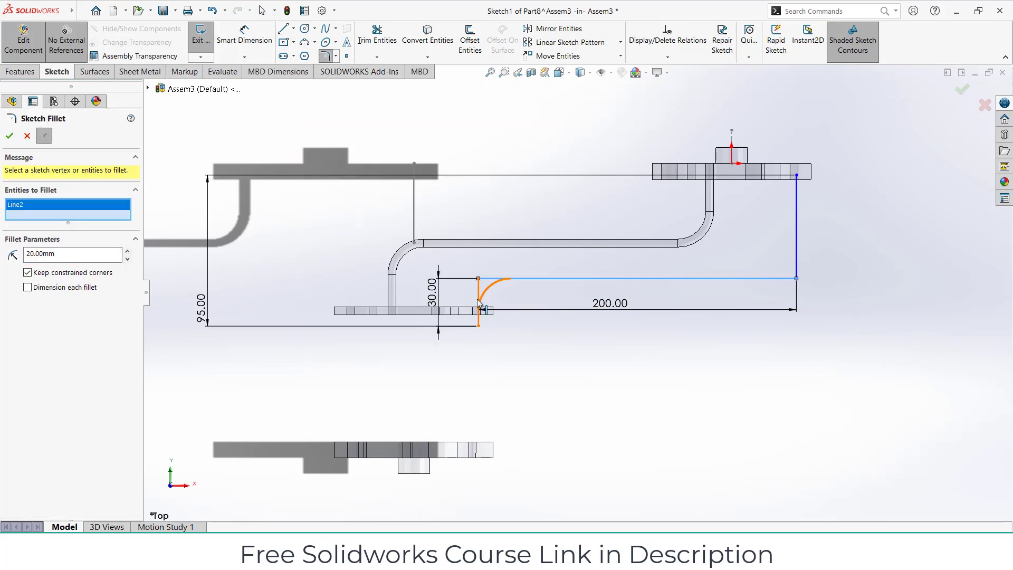
left_click(796, 261)
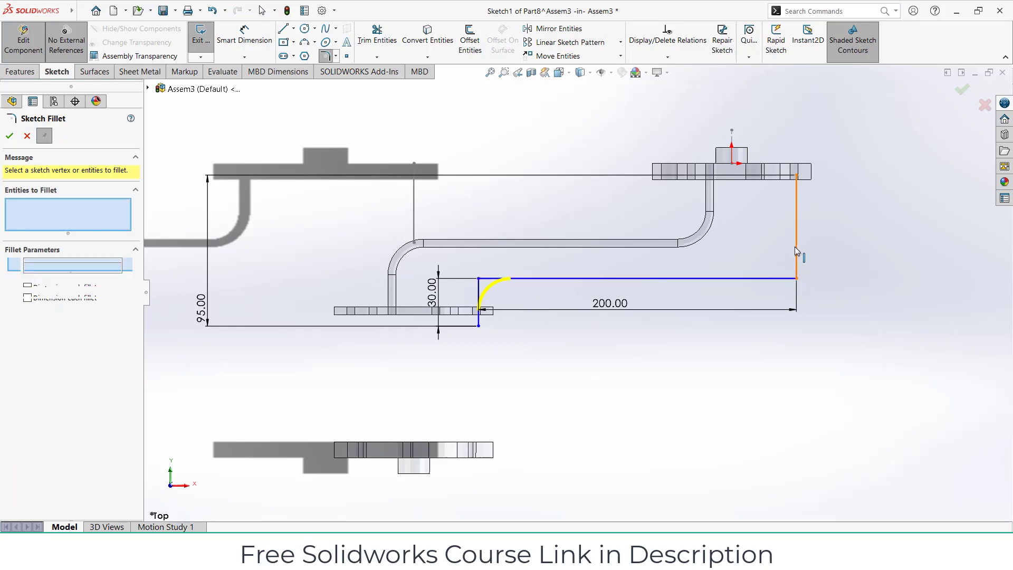
left_click(780, 279)
left_click(9, 136)
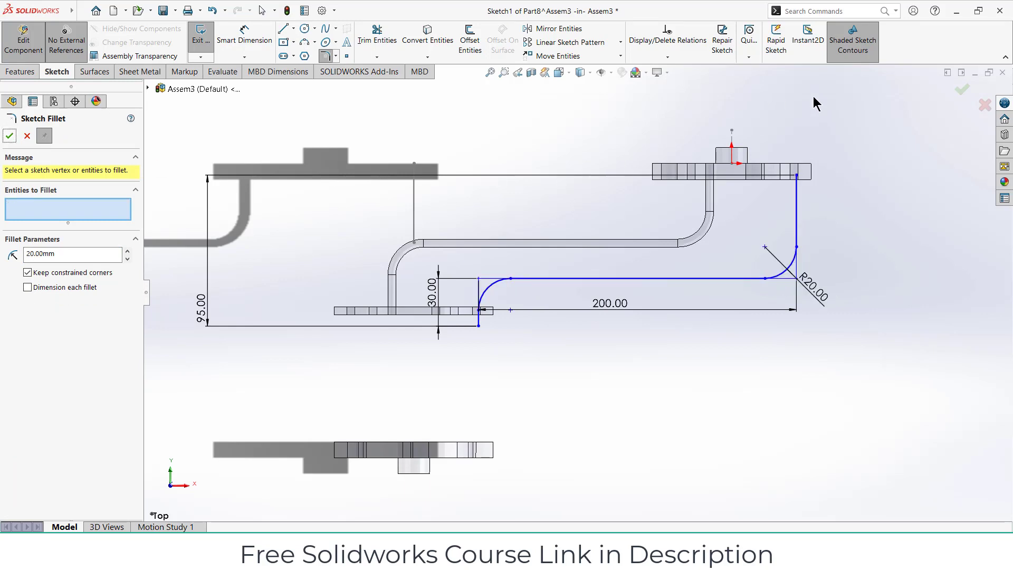
left_click(9, 136)
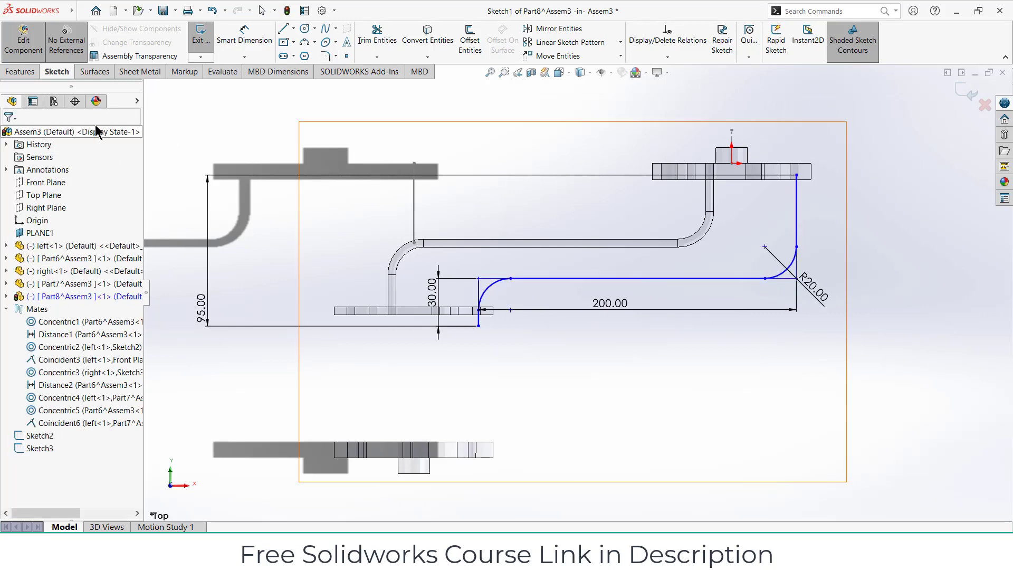
left_click(969, 97)
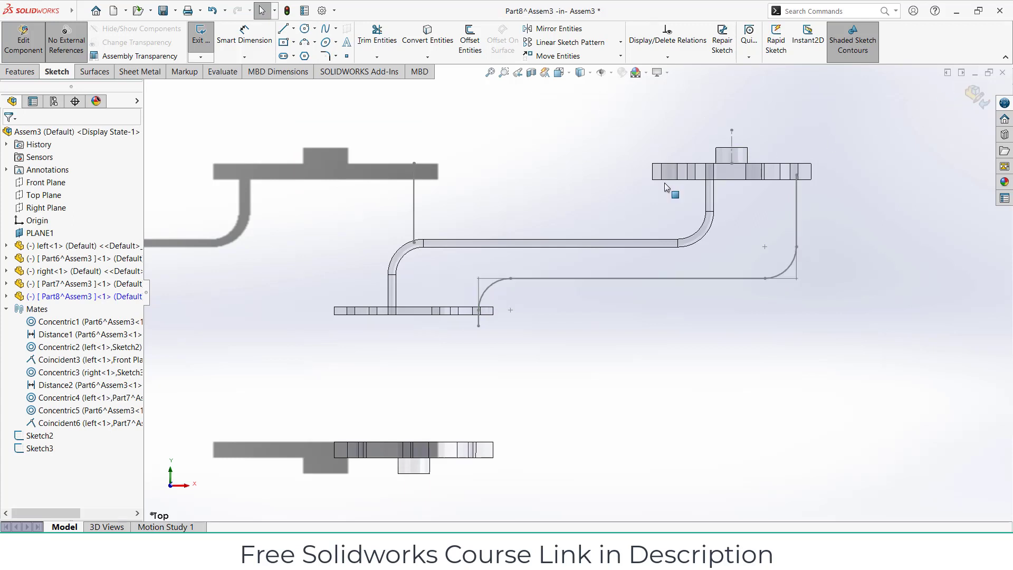
Step: Sweep a 5 mm circular profile along Sketch1 to form Part8's tube
left_click(20, 71)
left_click(289, 29)
left_click(566, 278)
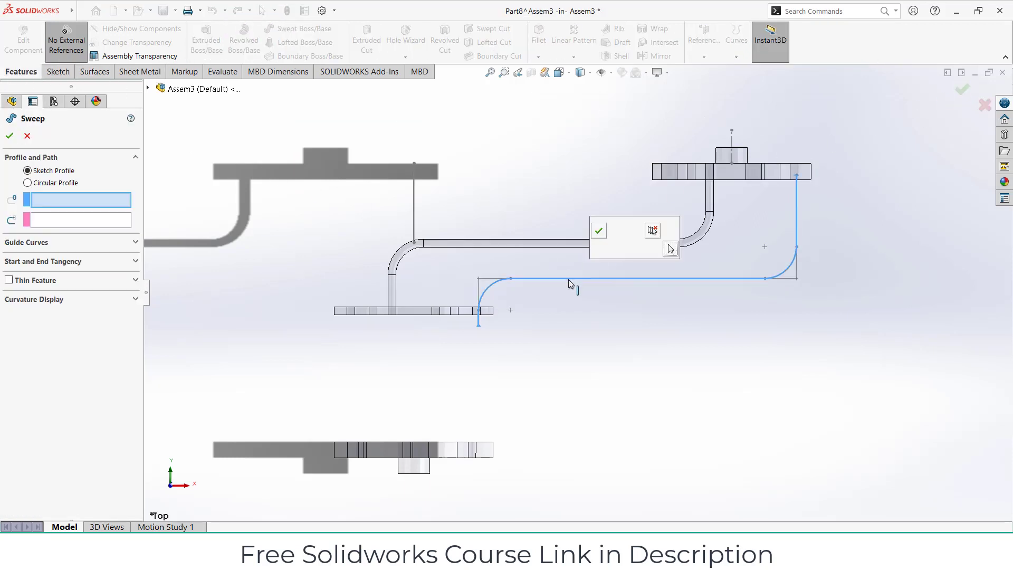
left_click(598, 230)
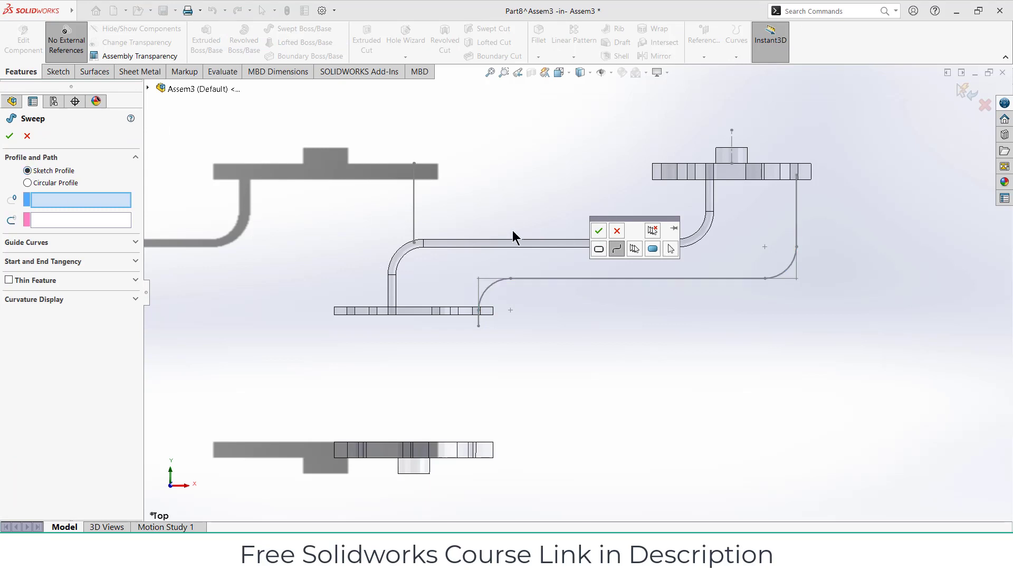
left_click(606, 205)
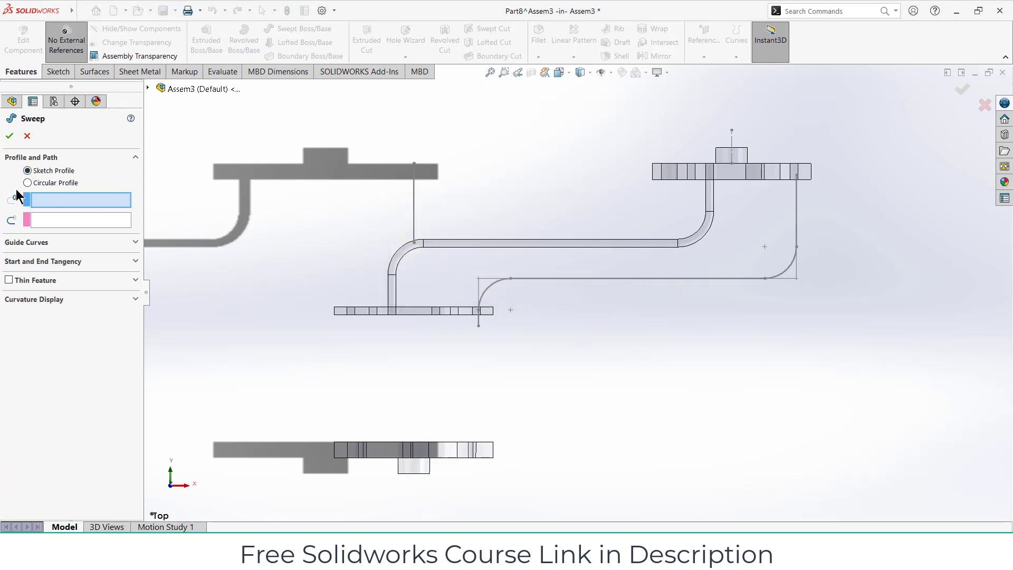
left_click(27, 182)
left_click(555, 280)
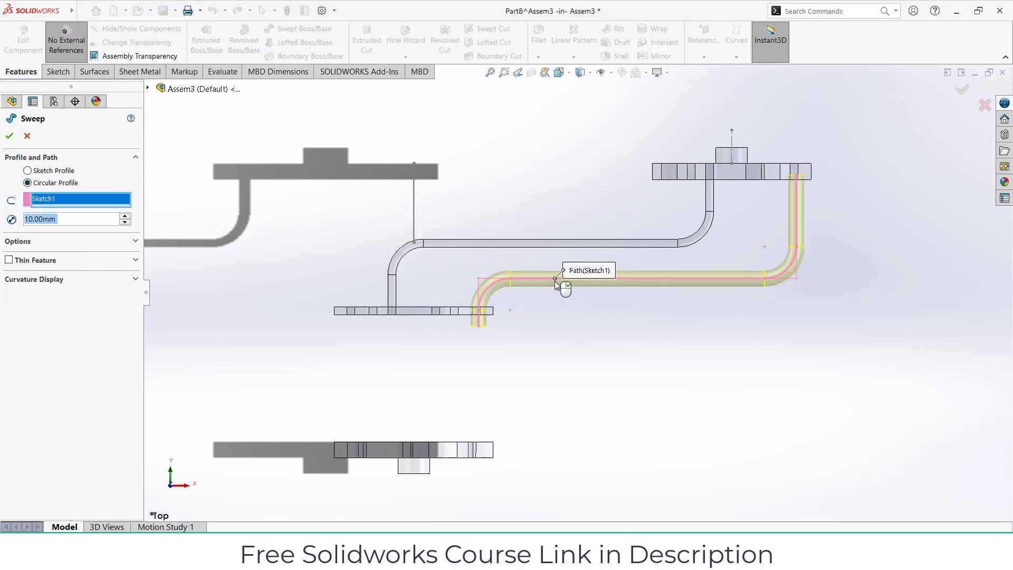
type("5")
key("Return")
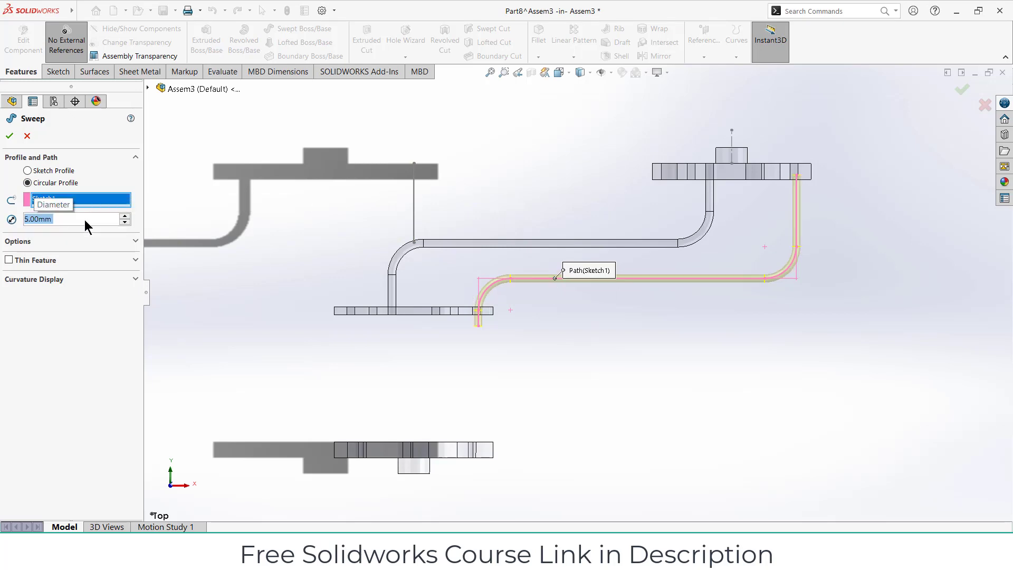
key("Return")
key("ctrl+7")
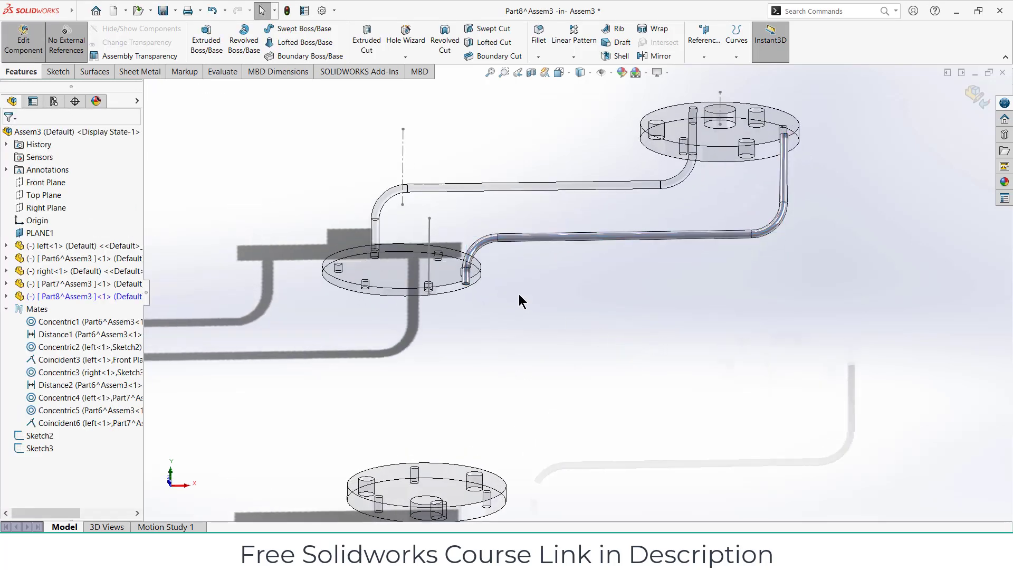
scroll(518, 294, "down", 5)
Step: Return to the assembly and mate the pipe's pin concentric with a flange hole
left_click(975, 94)
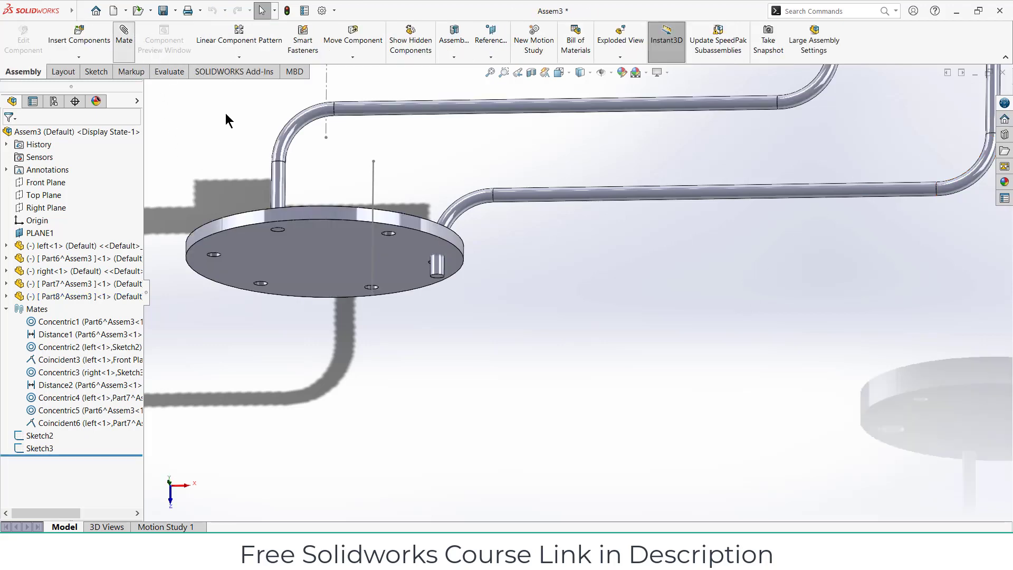
key("m")
scroll(447, 276, "down", 3)
scroll(454, 317, "down", 3)
left_click(502, 376)
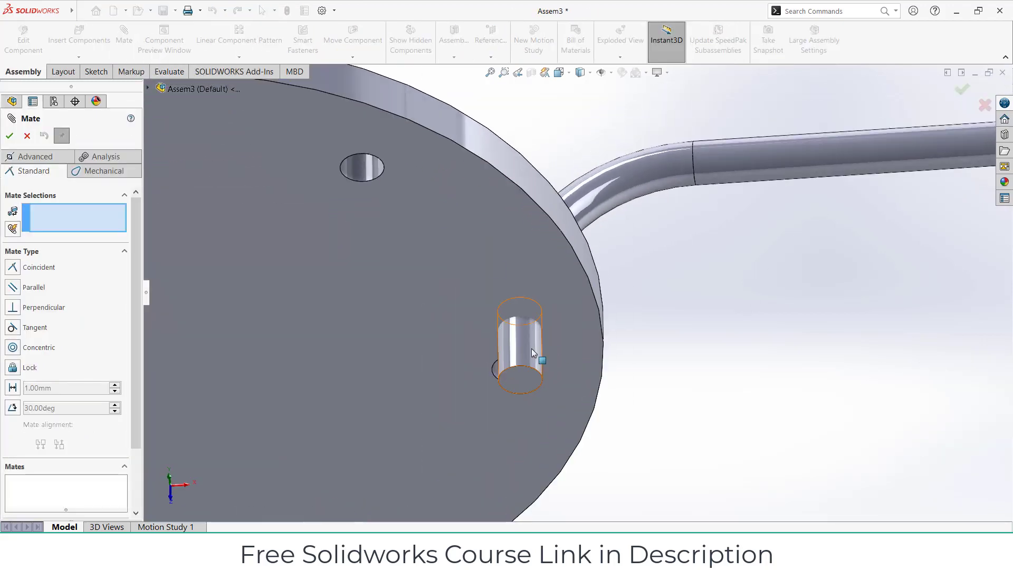
left_click(503, 383)
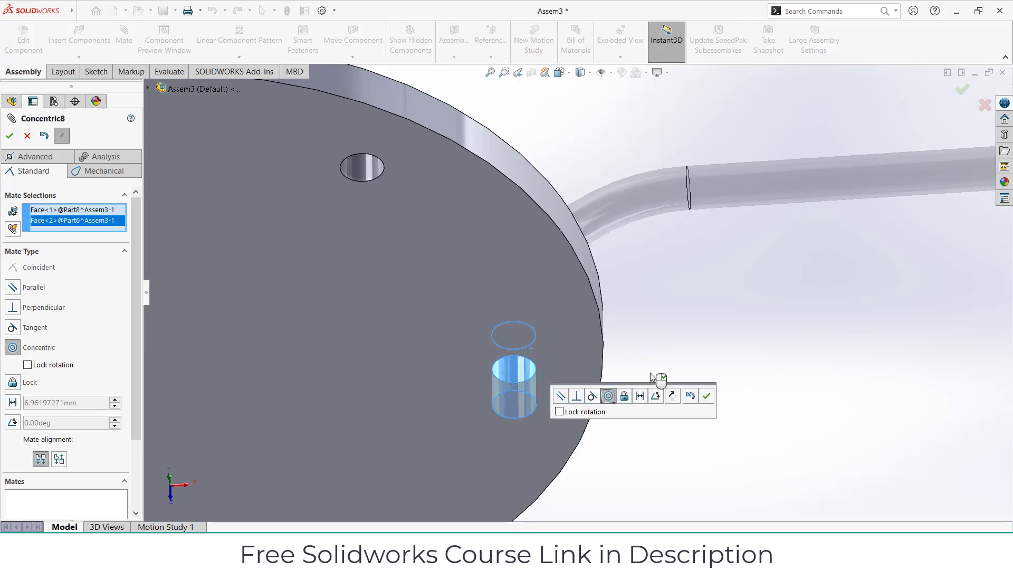
left_click(705, 395)
Step: Add a second concentric mate between the pin and hole on the other flange
scroll(708, 386, "up", 5)
scroll(792, 317, "up", 3)
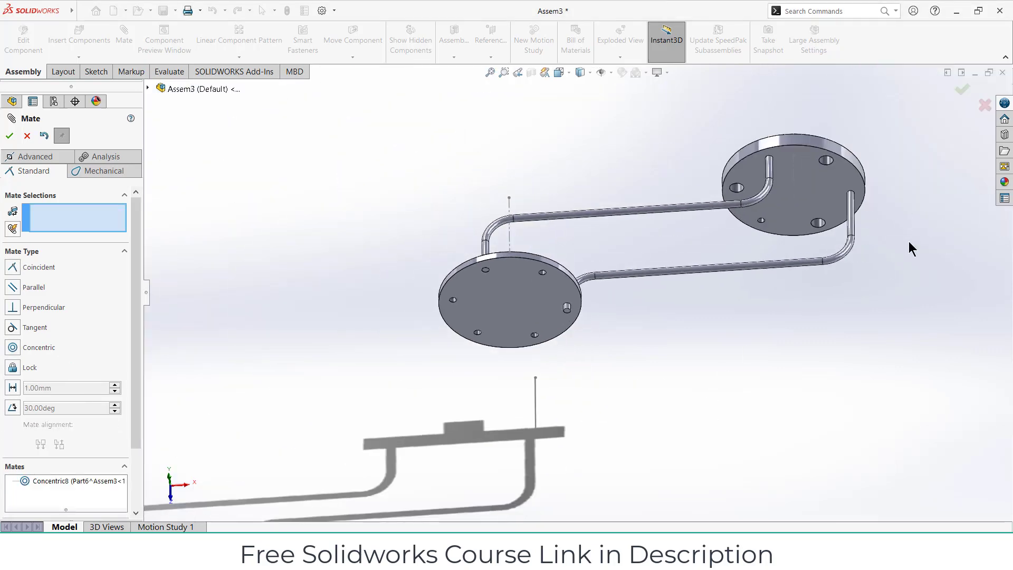
scroll(792, 222, "down", 5)
scroll(686, 200, "down", 2)
left_click(695, 208)
scroll(694, 174, "down", 5)
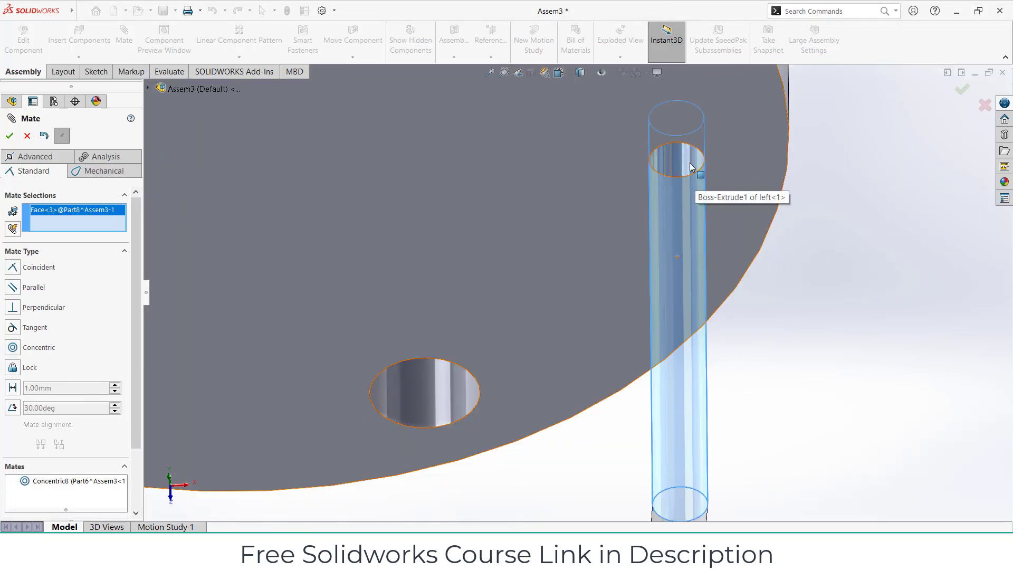
left_click(691, 167)
left_click(850, 135)
Step: Make the pin's end face coincident with the flange plate face
scroll(792, 266, "up", 4)
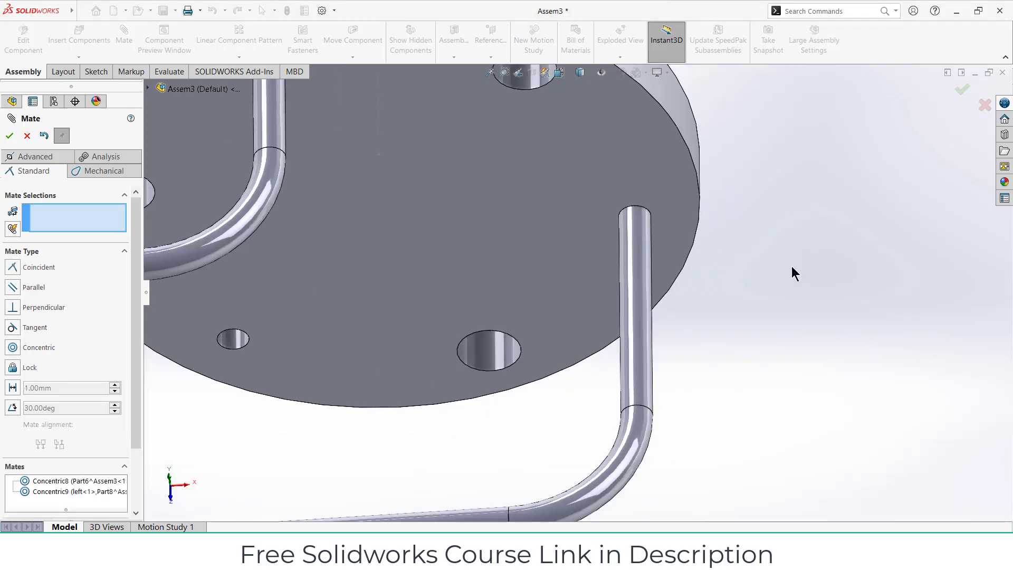
scroll(780, 283, "up", 3)
scroll(441, 350, "up", 2)
scroll(390, 362, "down", 3)
scroll(370, 390, "down", 3)
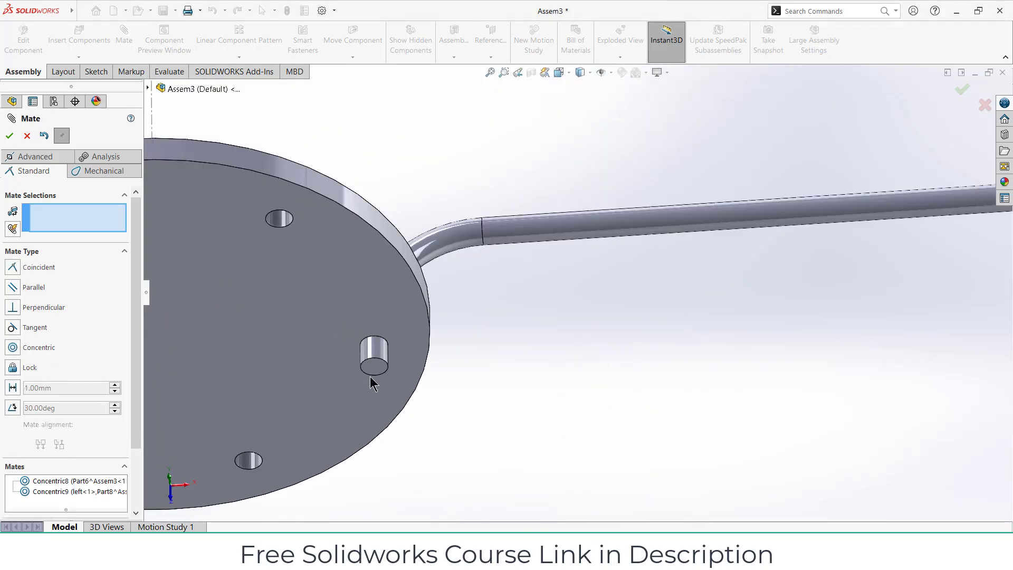
left_click(377, 369)
left_click(324, 351)
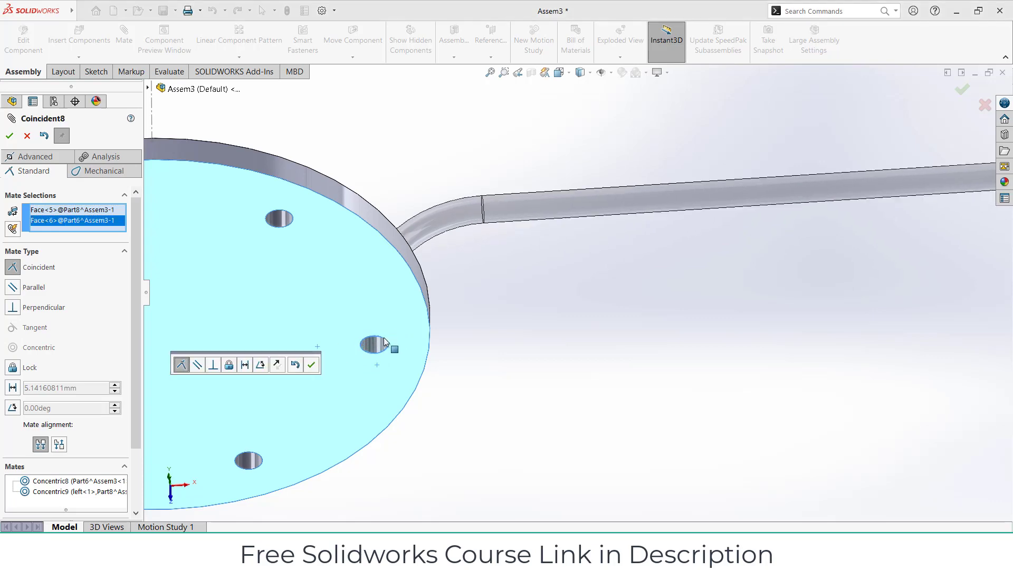
left_click(313, 364)
scroll(458, 362, "up", 3)
scroll(484, 366, "up", 2)
mouse_move(484, 366)
middle_mouse_down()
mouse_move(494, 233)
mouse_move(474, 398)
middle_mouse_up()
middle_click_drag(567, 364, 561, 395)
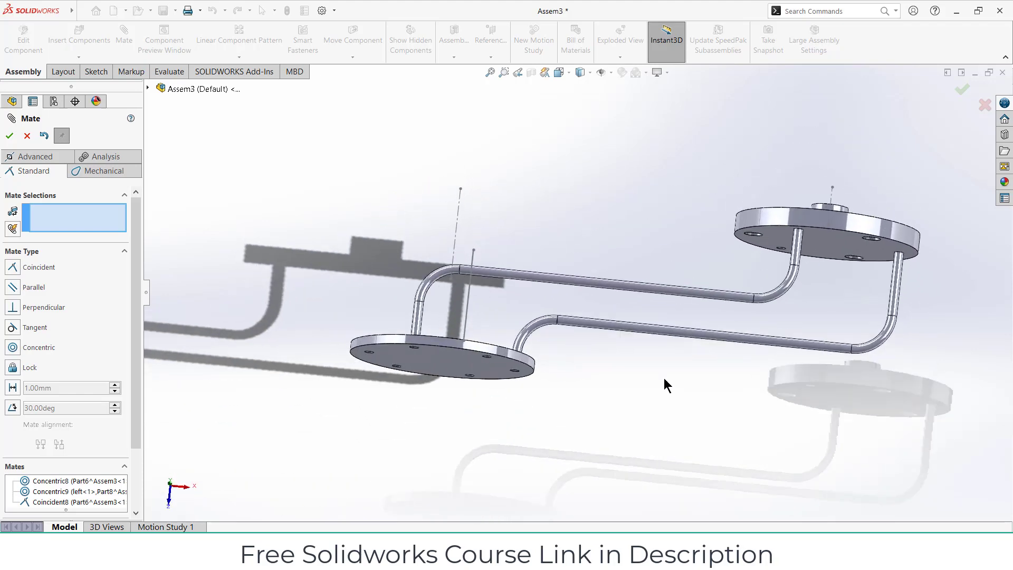
middle_click_drag(664, 378, 685, 391)
Step: Insert new part Part9 with its sketch on the Top Plane, viewed normal to it
left_click(10, 136)
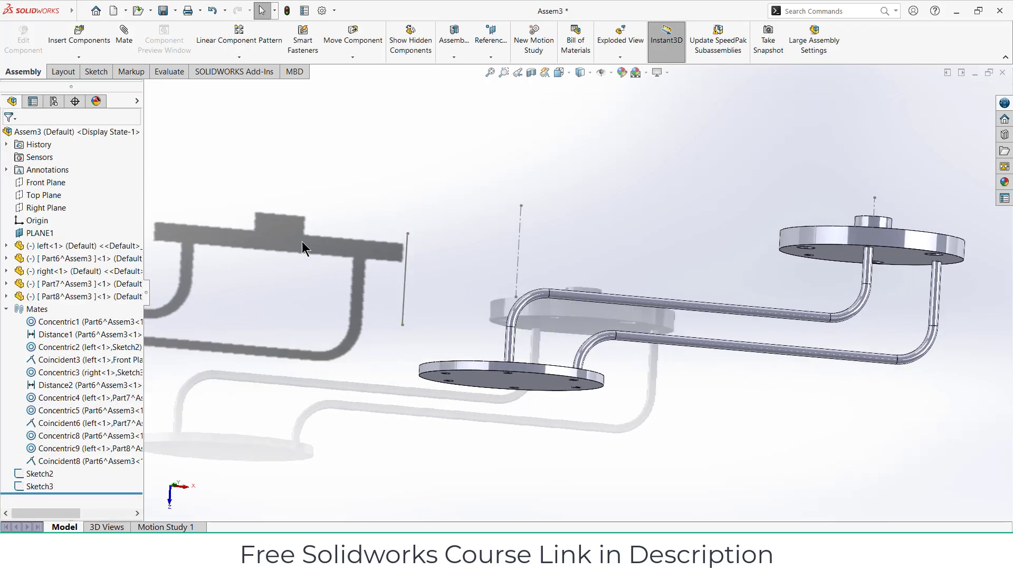
left_click(43, 180)
left_click(44, 200)
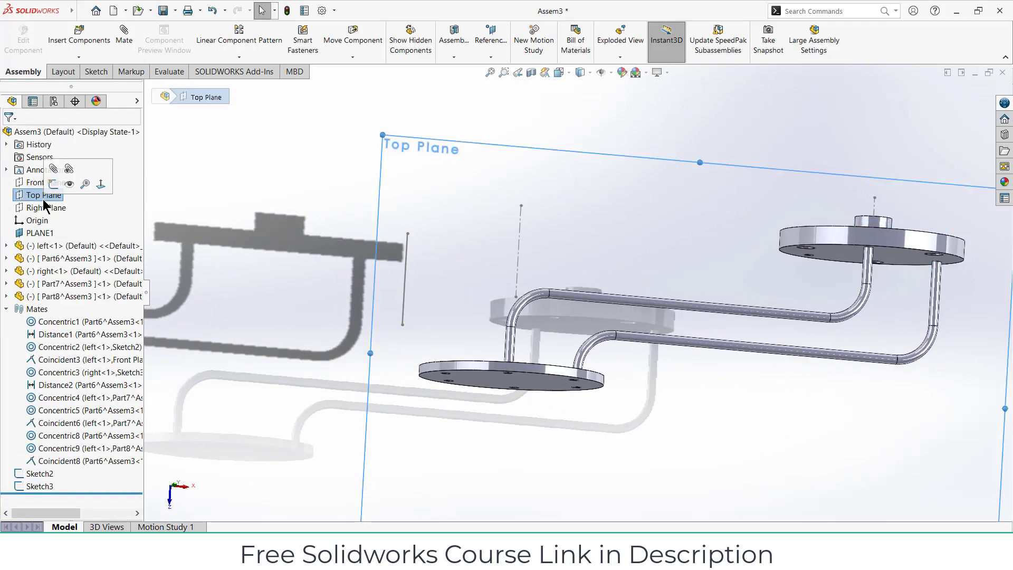
key("ctrl+8")
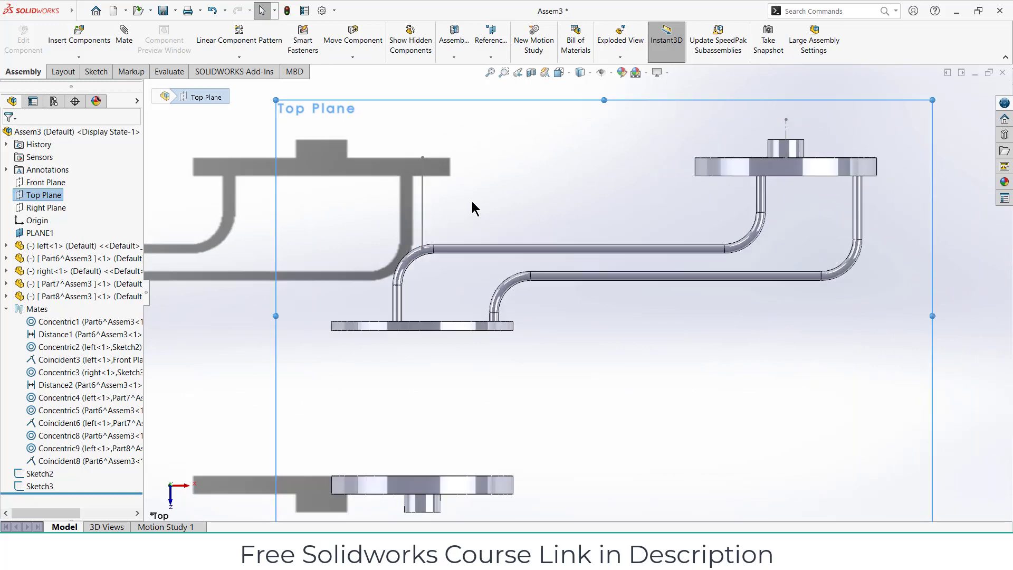
left_click(80, 57)
left_click(80, 84)
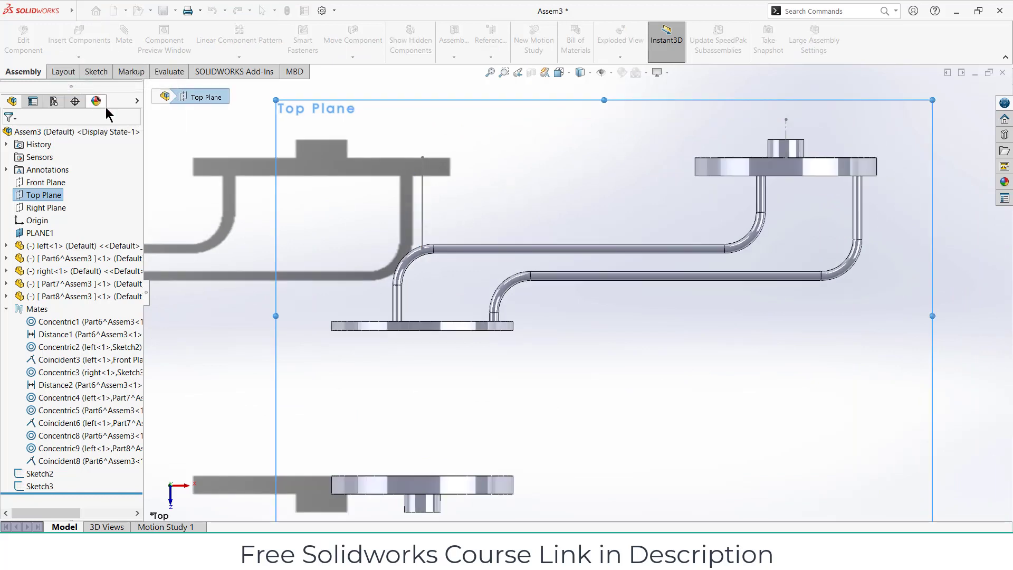
left_click(43, 196)
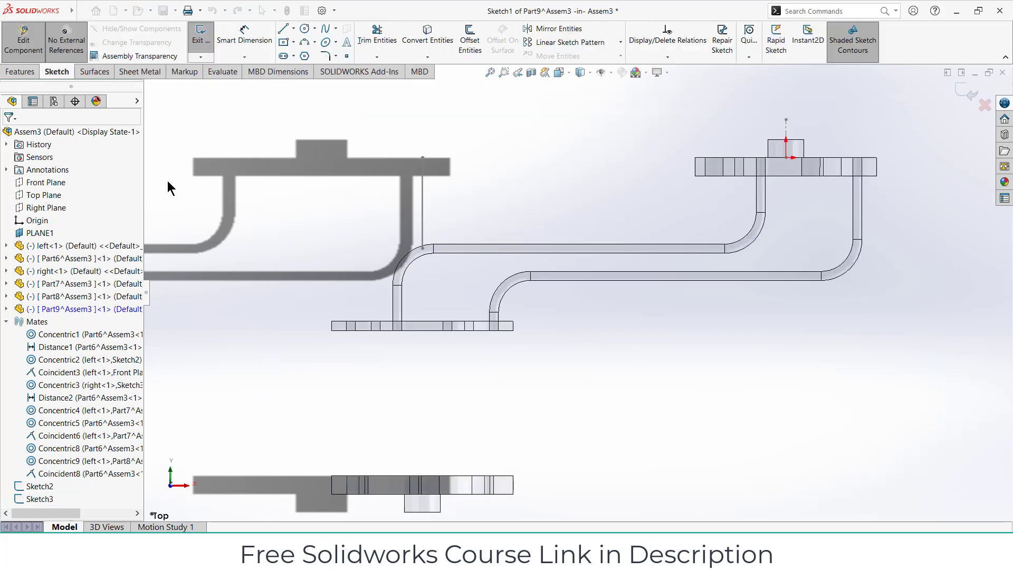
Step: Draw a three-line path from the right flange to the left flange, last line vertical
left_click(283, 29)
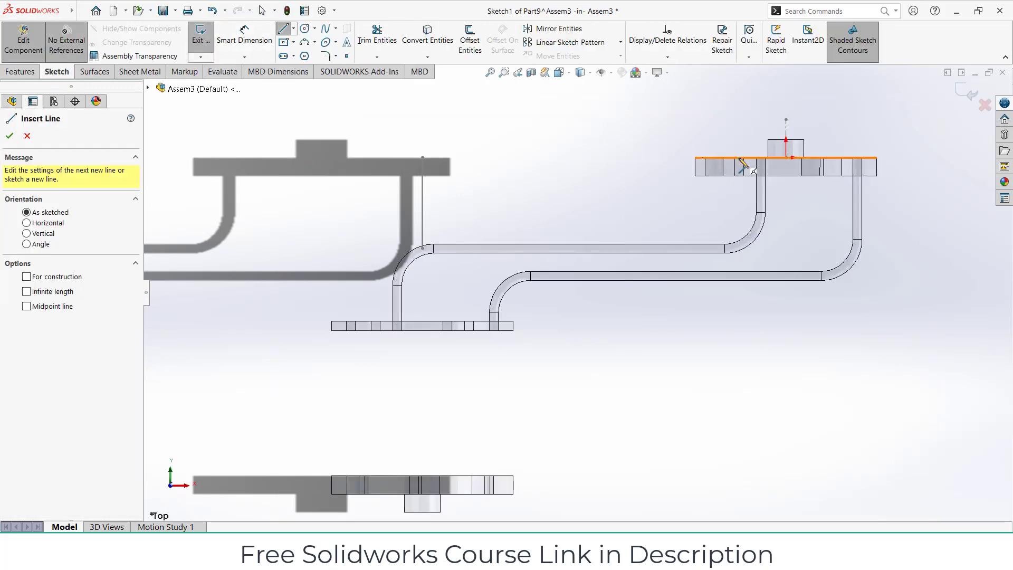
left_click(738, 156)
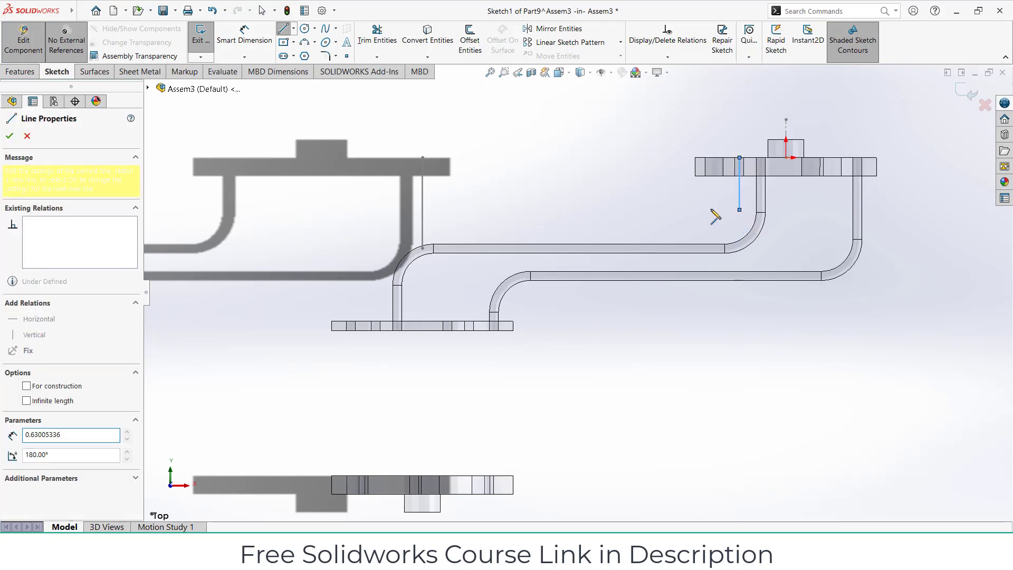
left_click(739, 209)
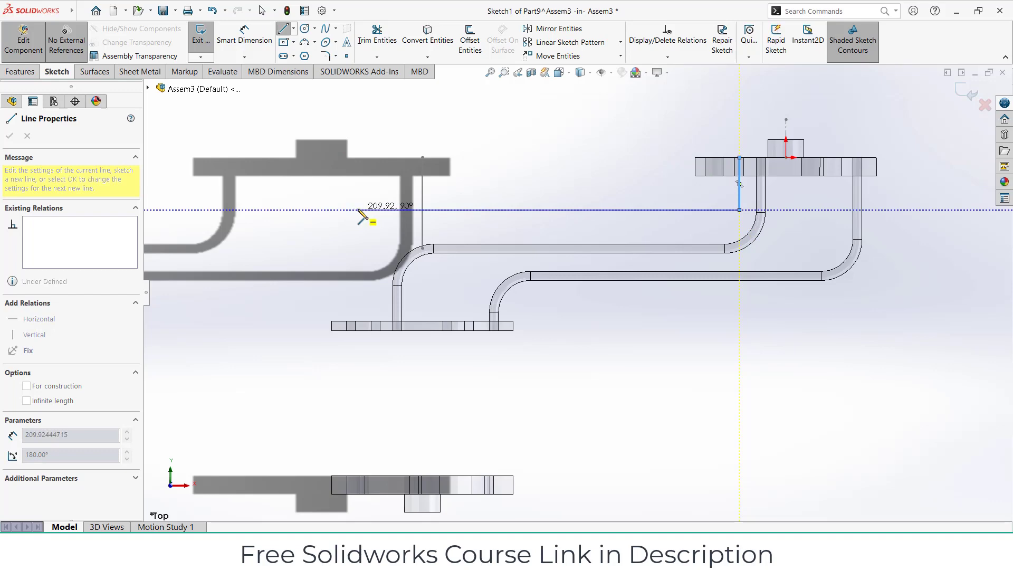
left_click(358, 209)
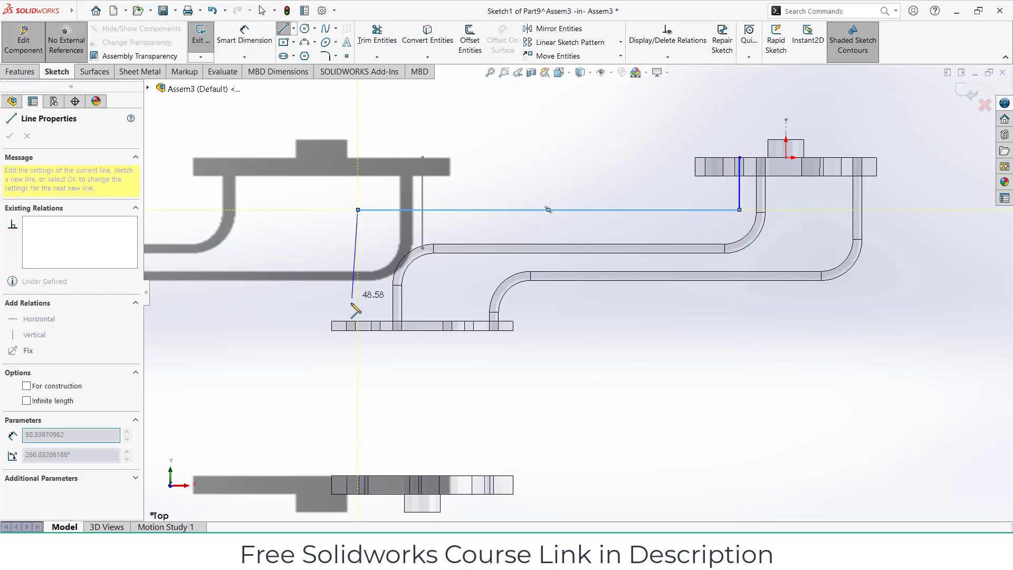
left_click(351, 330)
key("Escape")
left_click(357, 240)
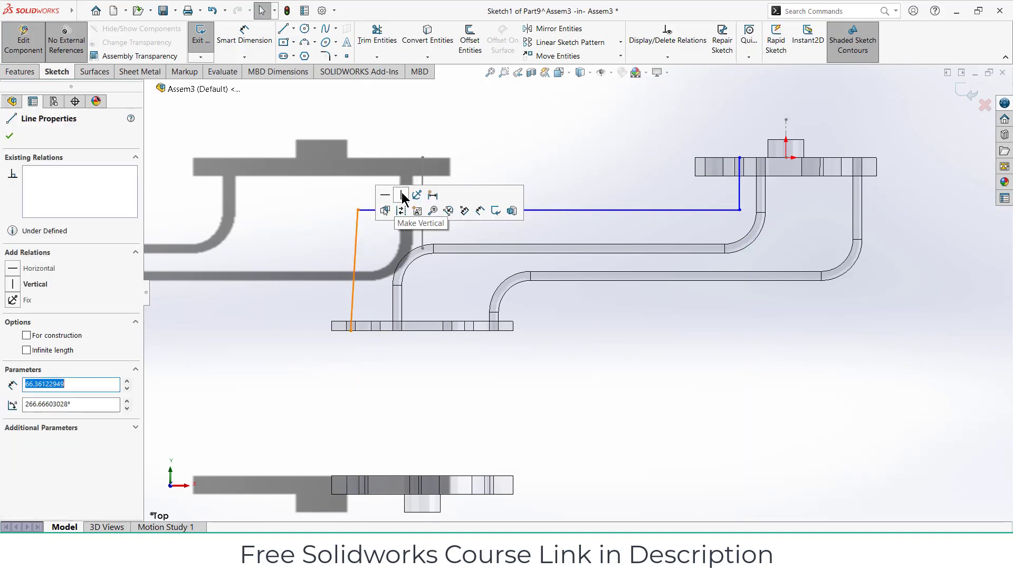
left_click(402, 197)
key("Escape")
Step: Dimension the horizontal run to 200 mm and the endpoint vertical distance to 95 mm
left_click(244, 37)
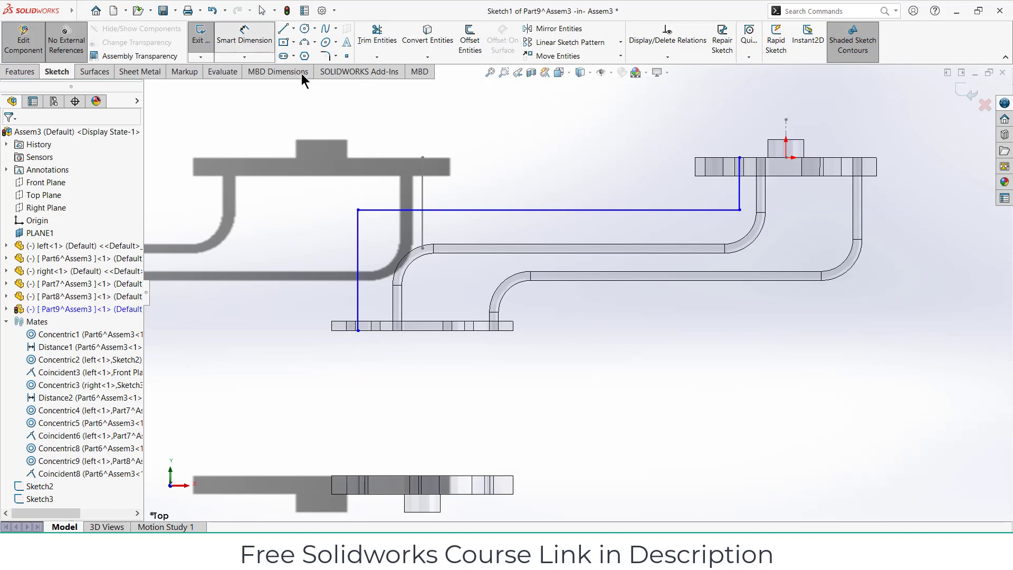
left_click(494, 209)
left_click(494, 180)
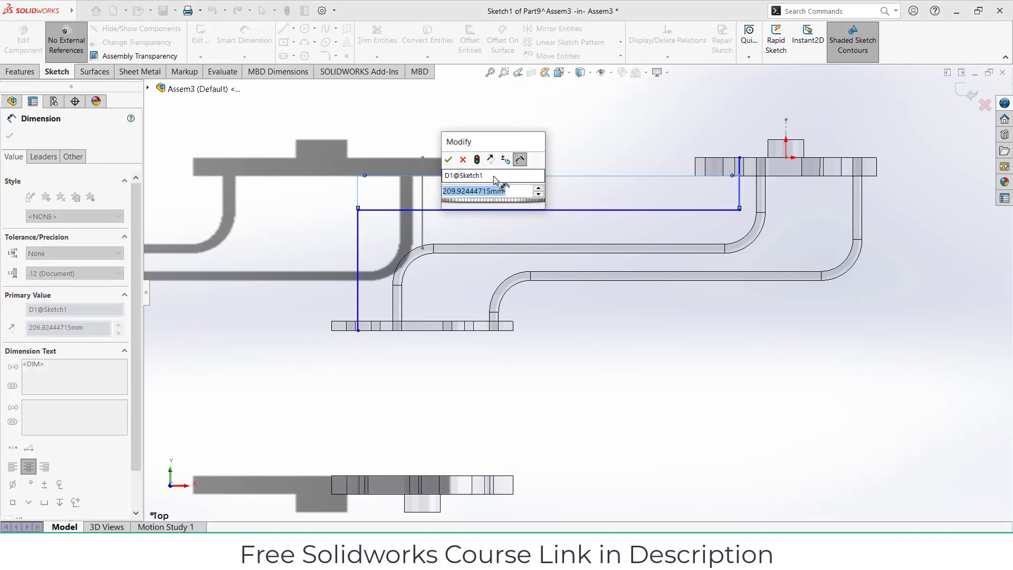
type("200")
key("Return")
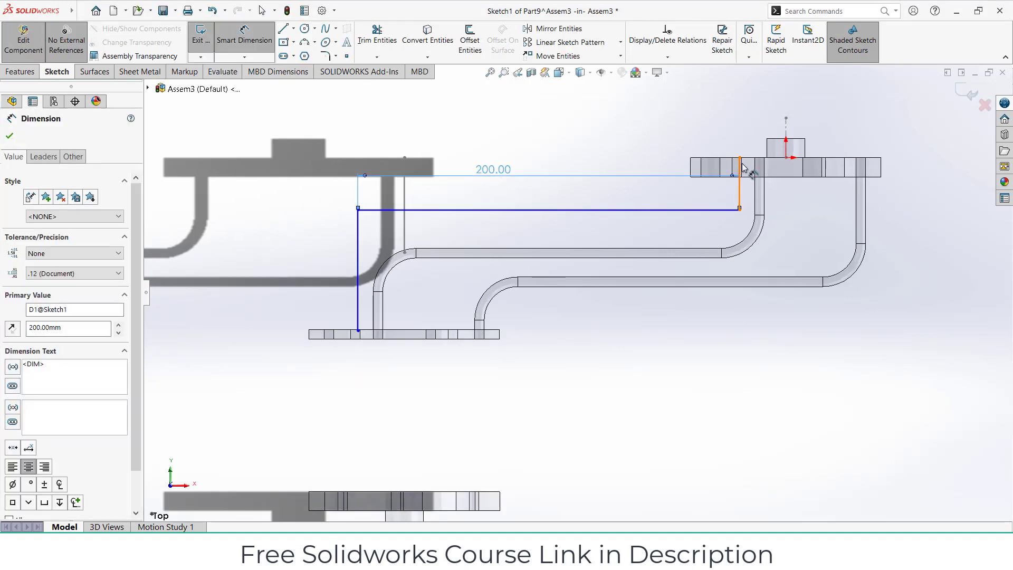
left_click(739, 157)
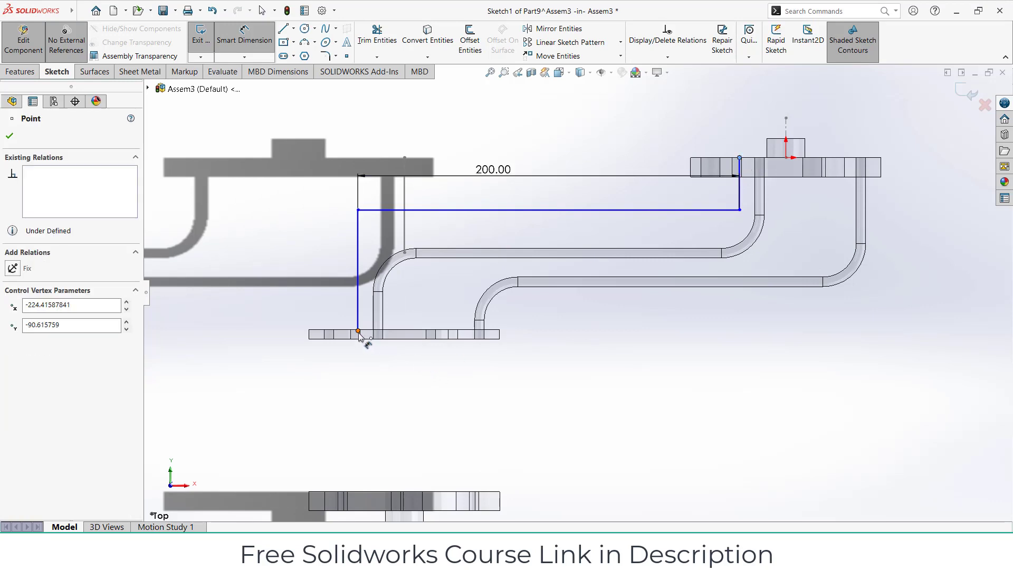
left_click(227, 253)
type("9")
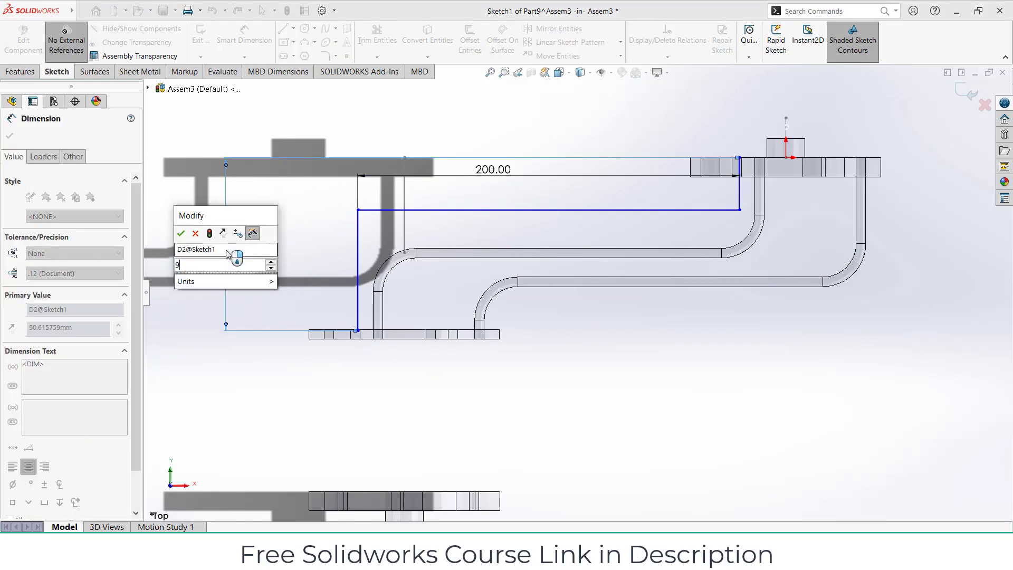
type("5")
key("Return")
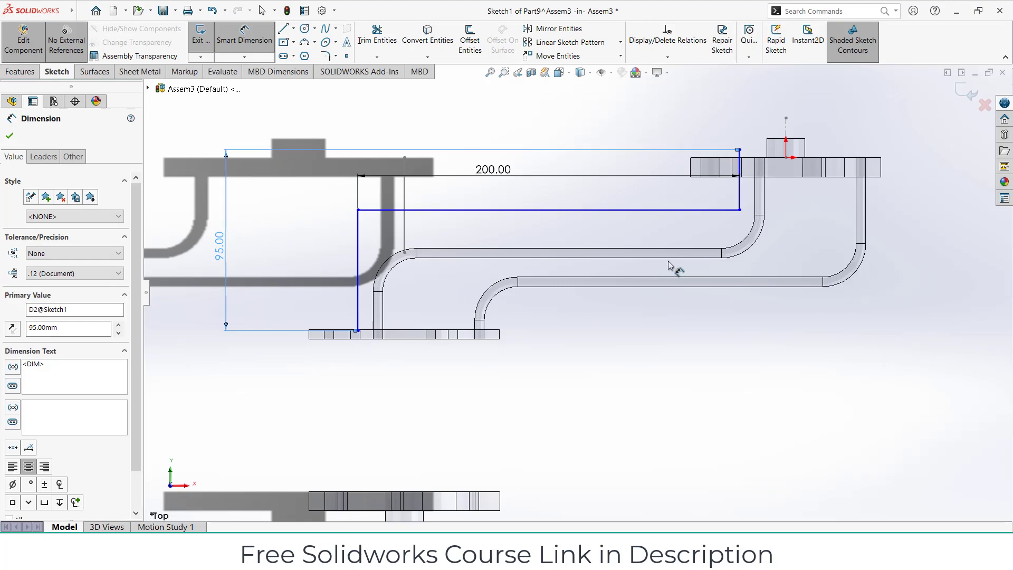
Step: Dimension the left vertical line of the path to 60 mm
key("Escape")
left_click(740, 179)
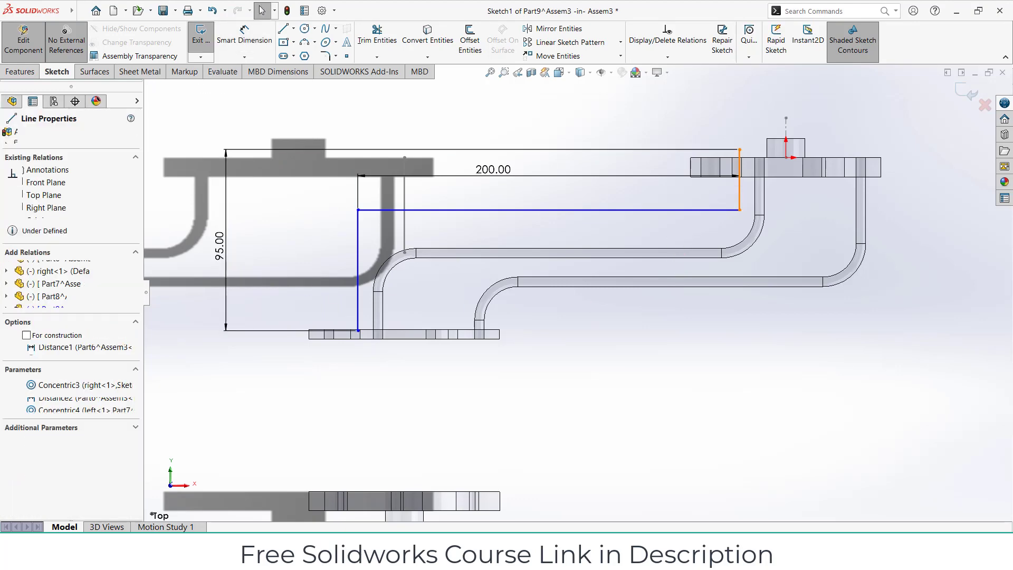
key("Escape")
left_click(358, 274)
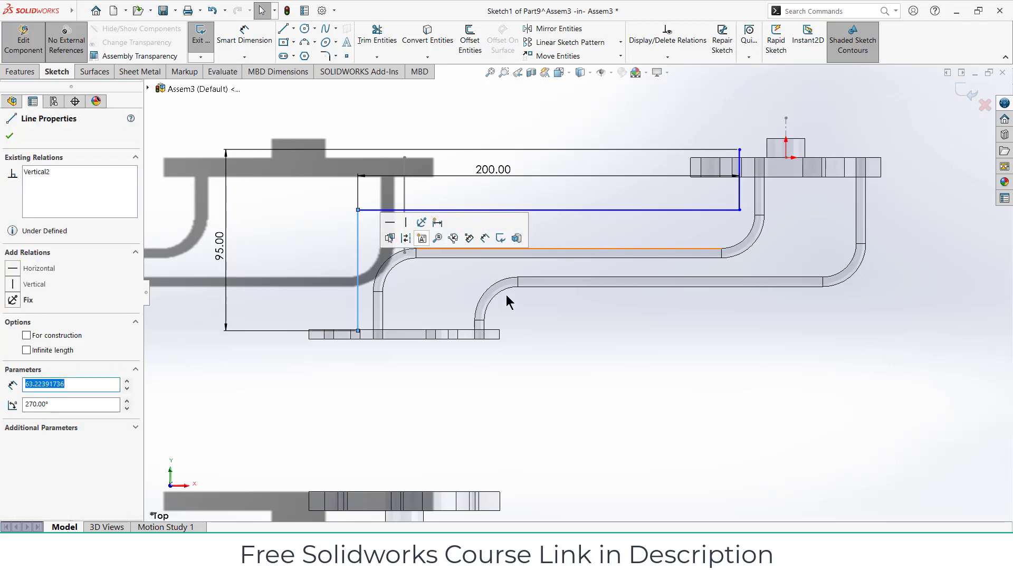
left_click(670, 386)
scroll(596, 362, "up", 1)
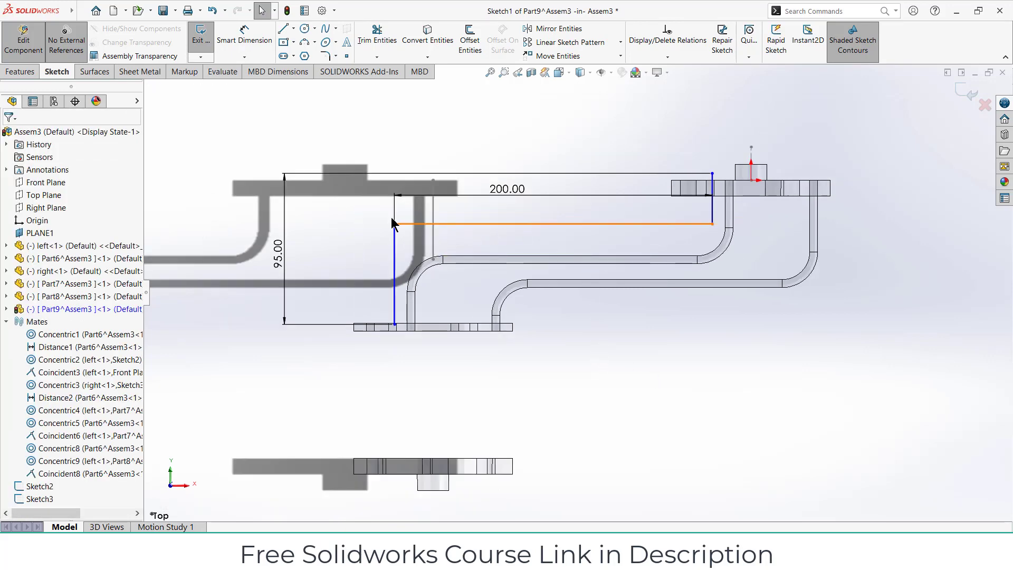
left_click(244, 42)
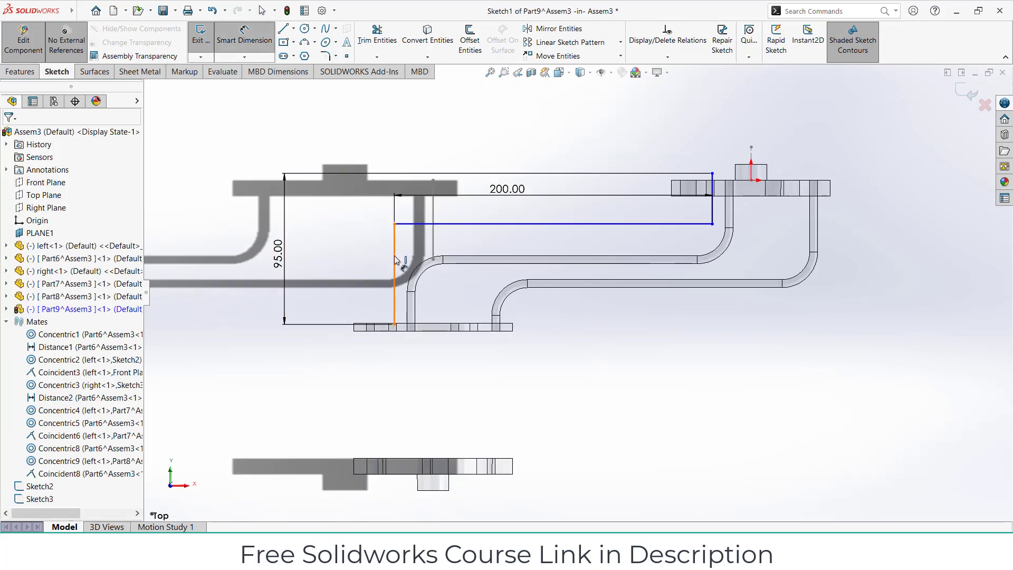
left_click(395, 259)
left_click(362, 258)
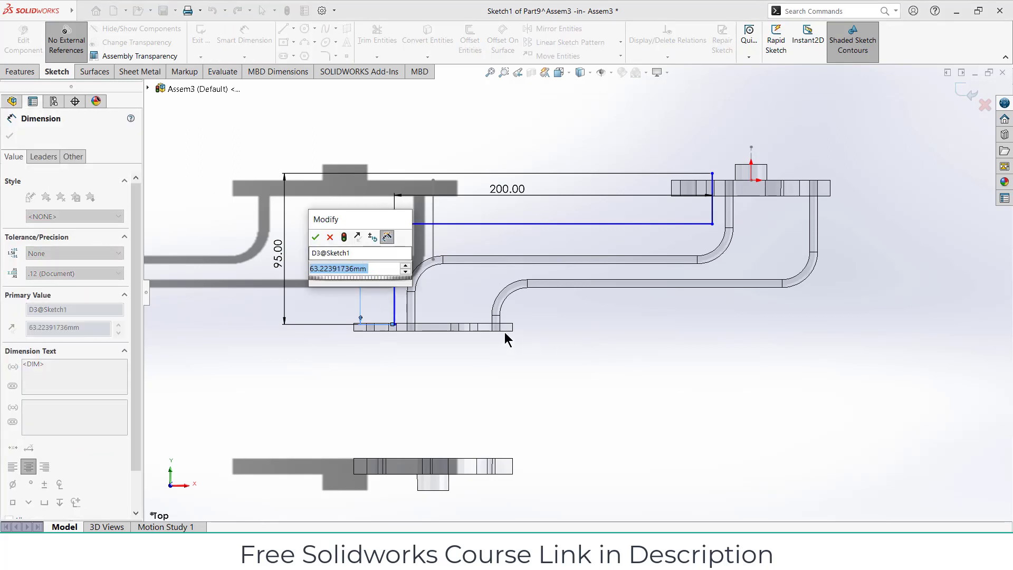
type("60")
key("Return")
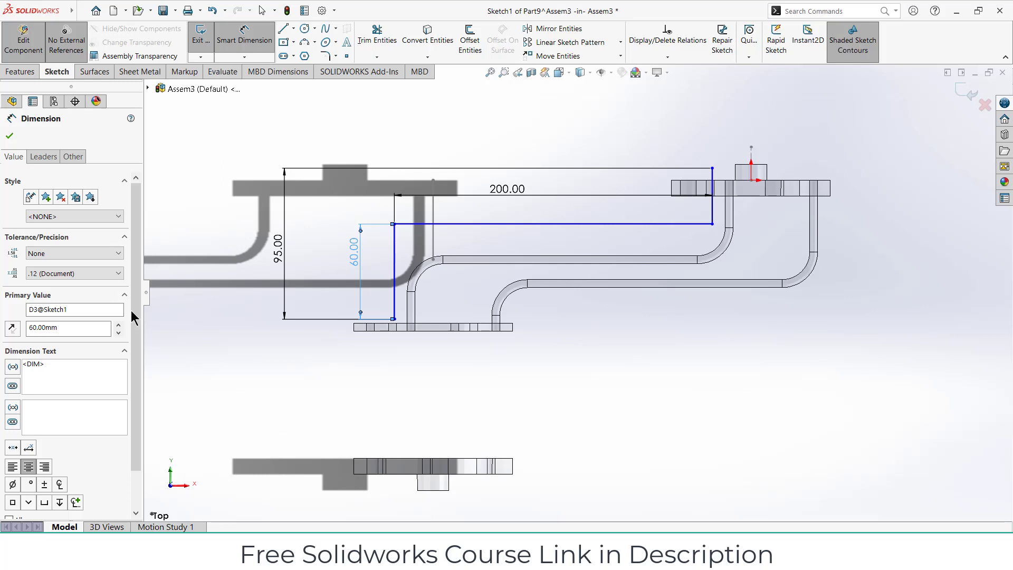
Step: Round both path corners with R20 sketch fillets
left_click(325, 56)
left_click(413, 223)
left_click(395, 248)
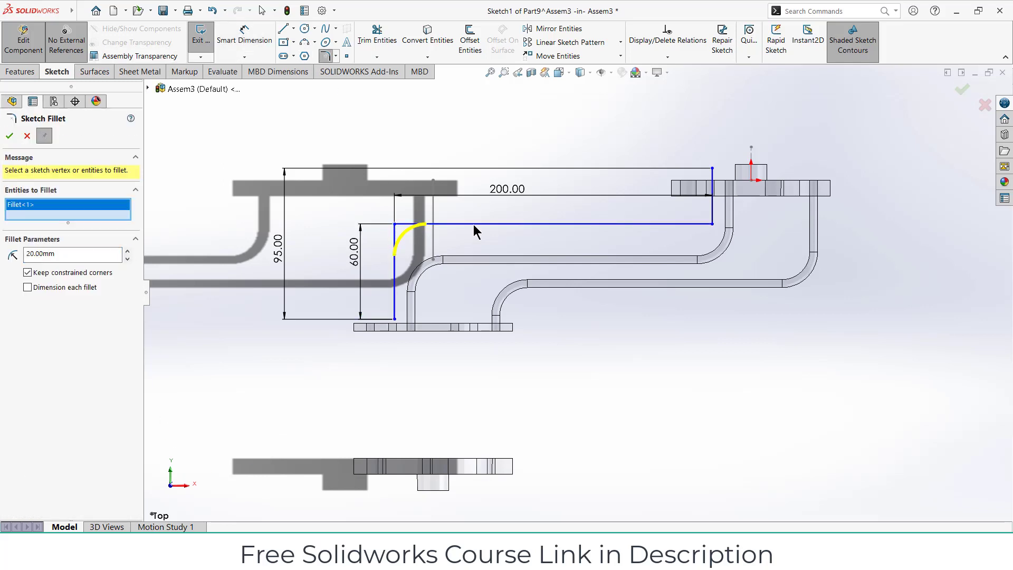
left_click(689, 224)
left_click(714, 207)
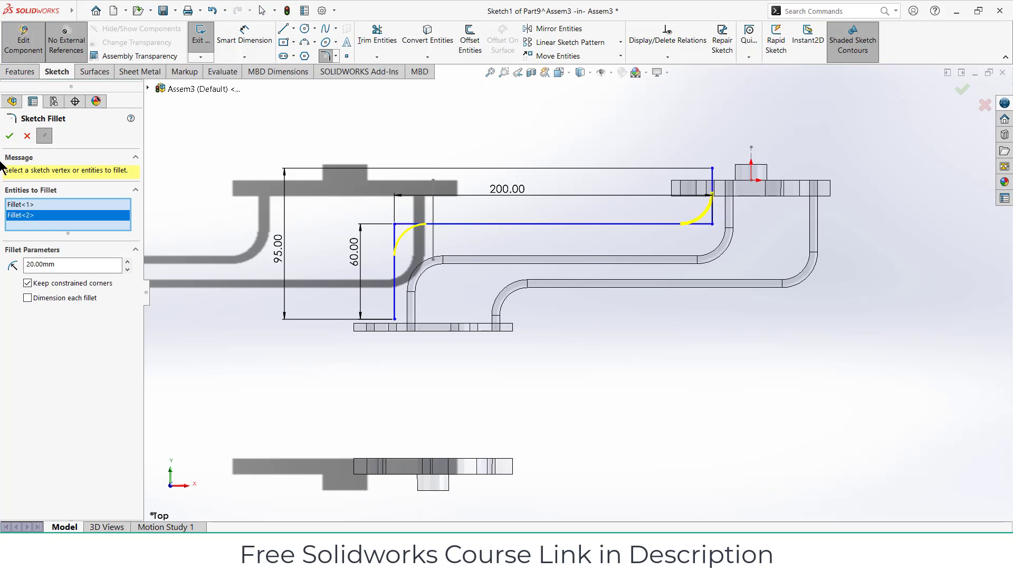
left_click(5, 139)
left_click(961, 91)
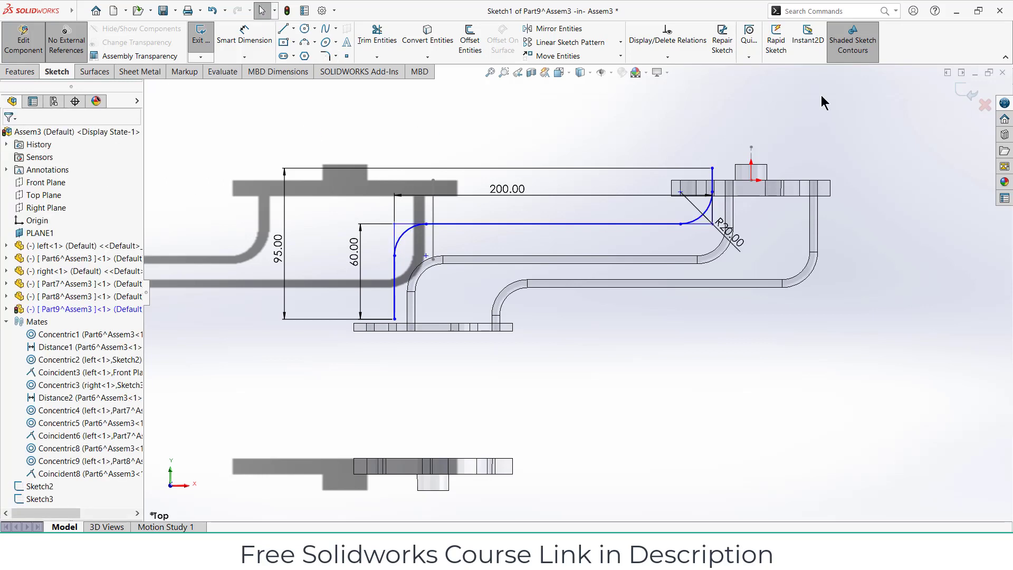
left_click(37, 72)
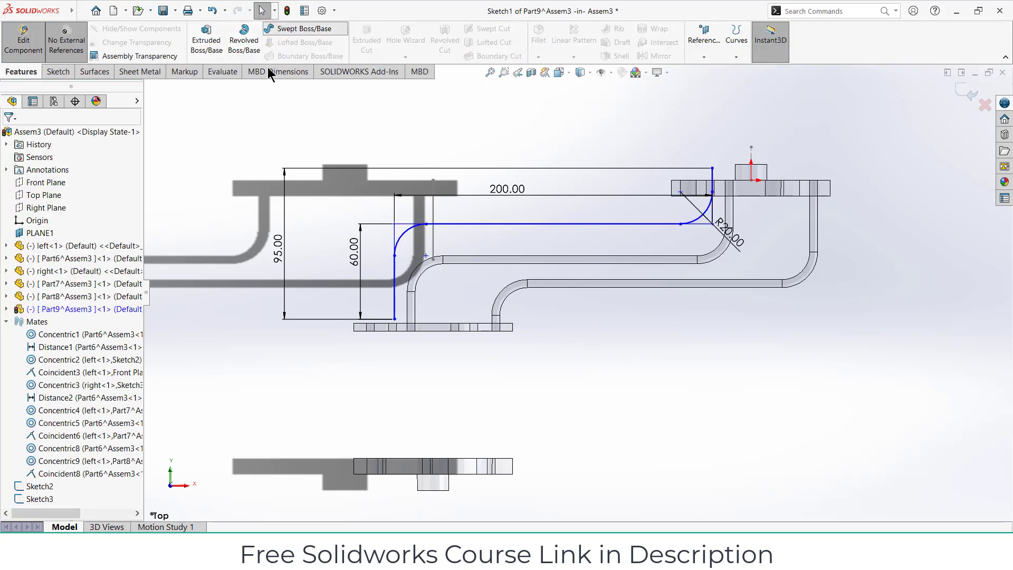
Step: Sweep a 5 mm circular profile along Part9's Sketch1 as the third pipe, then exit in-place editing
left_click(295, 28)
left_click(28, 182)
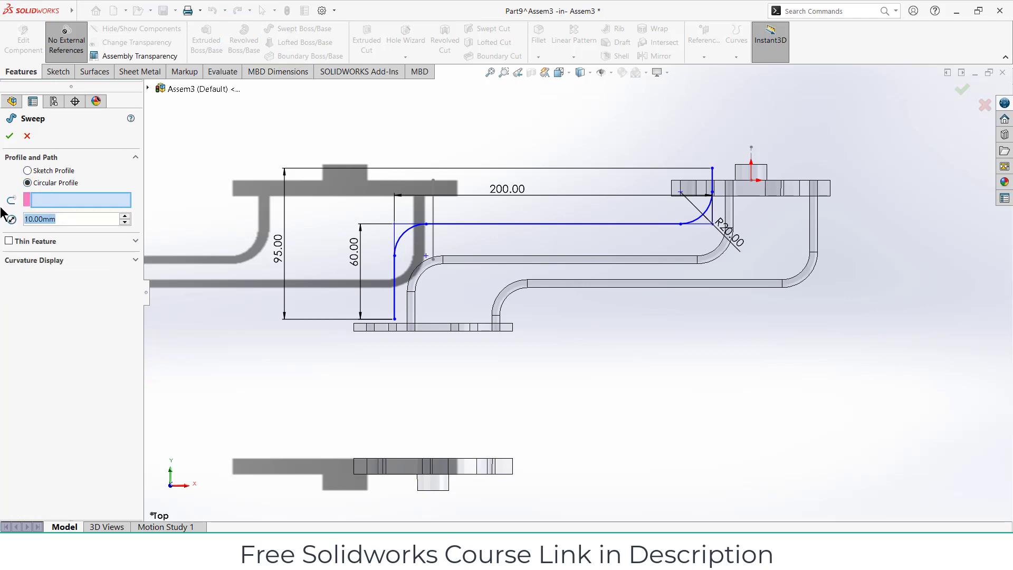
type("5")
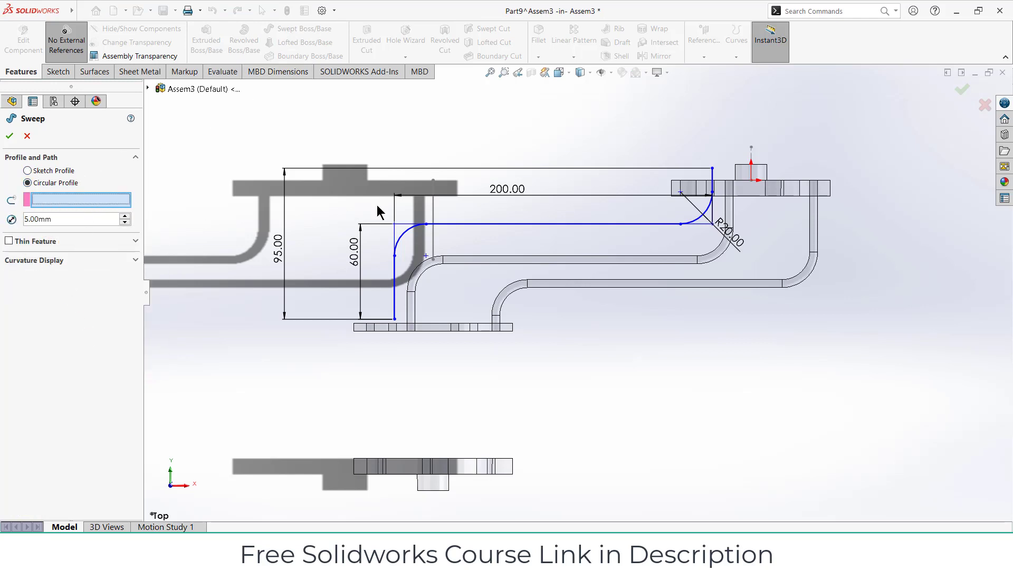
left_click(505, 223)
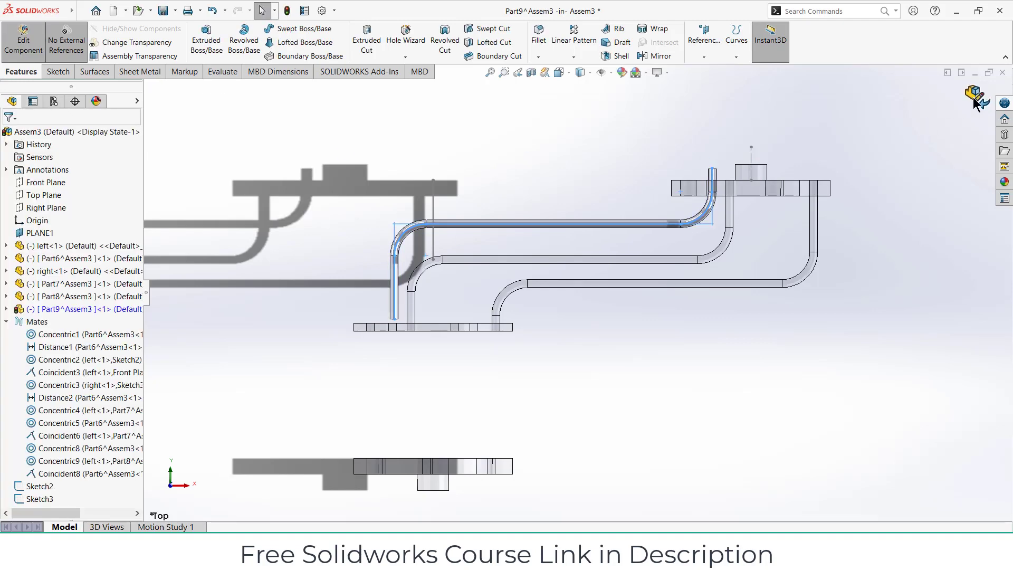
left_click(975, 101)
middle_click_drag(821, 312, 758, 309)
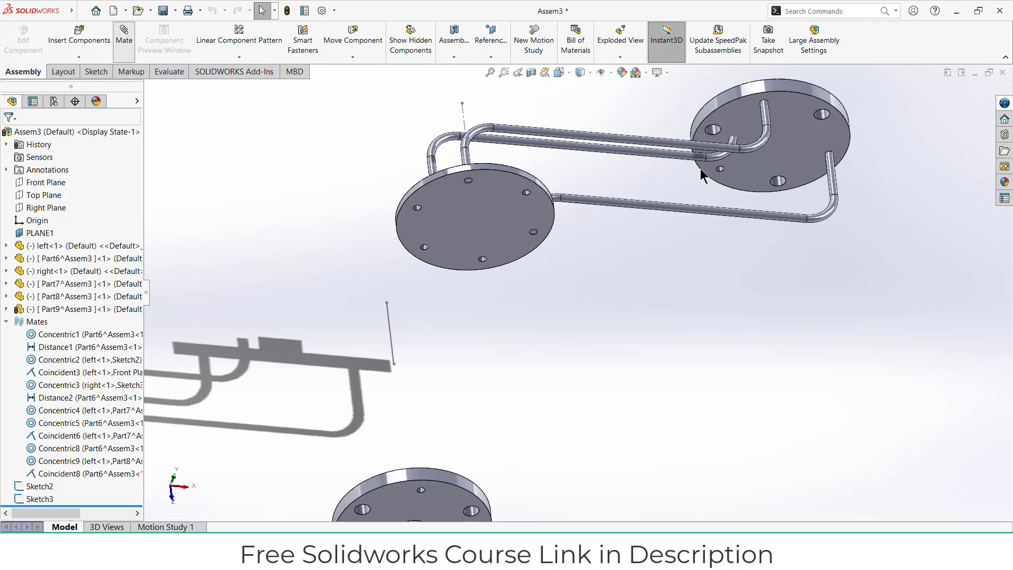
Step: Mate Part9's end concentric and flush with a Part6 flange hole (Concentric10, Coincident9)
middle_click_drag(451, 202, 398, 182)
left_click(416, 180)
scroll(417, 249, "down", 3)
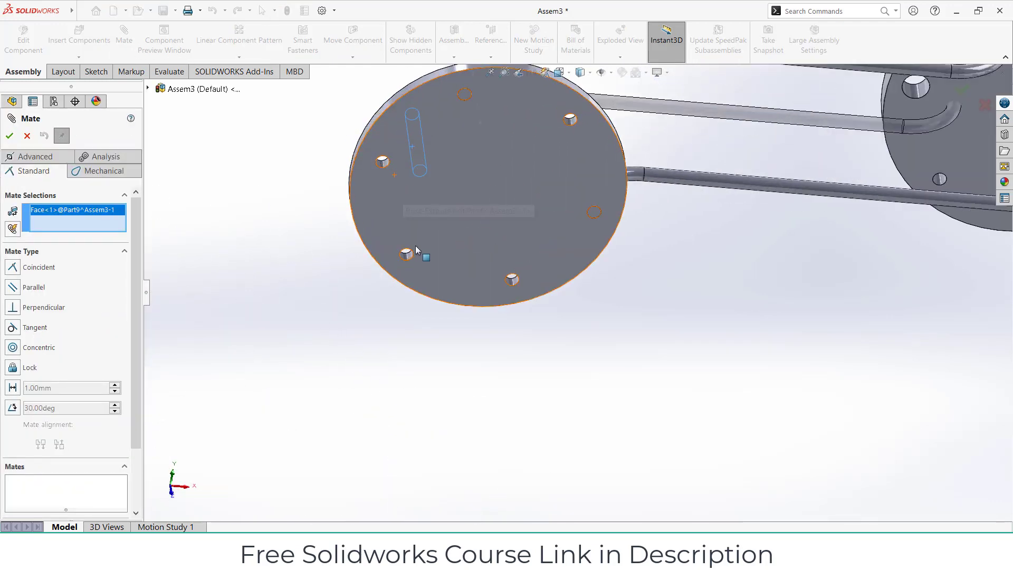
left_click(406, 256)
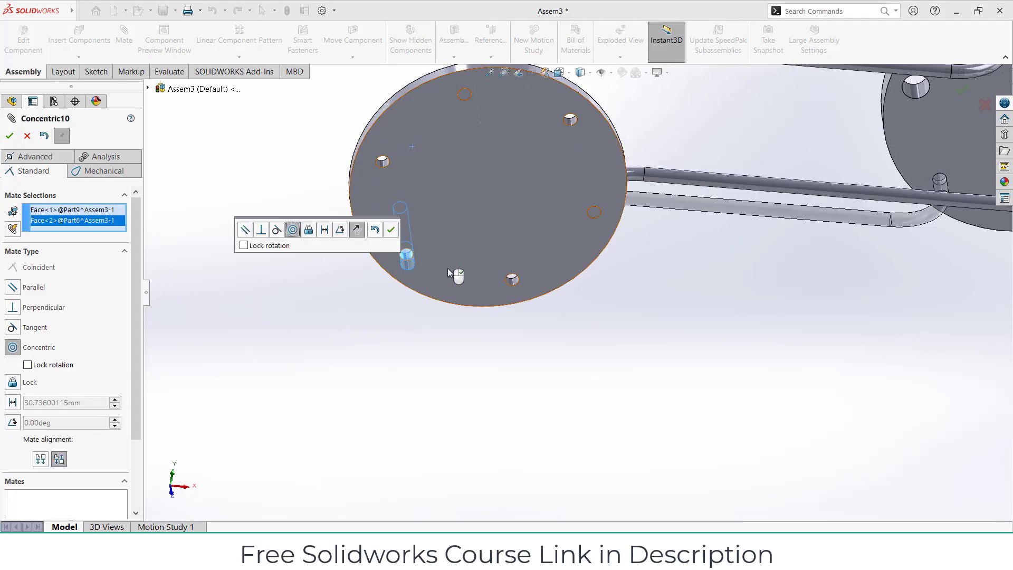
left_click(391, 229)
left_click(423, 239)
left_click(409, 264)
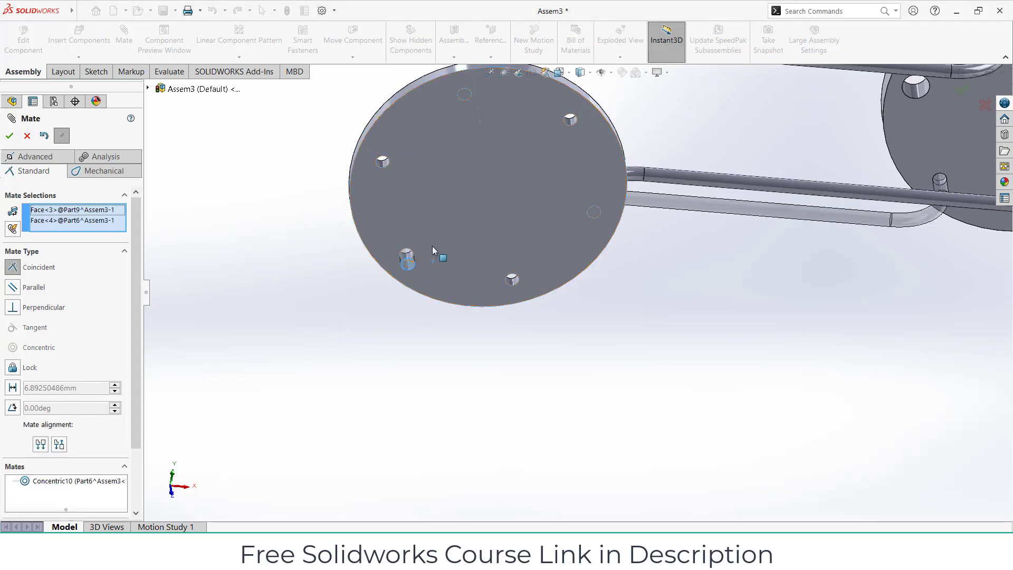
left_click(925, 338)
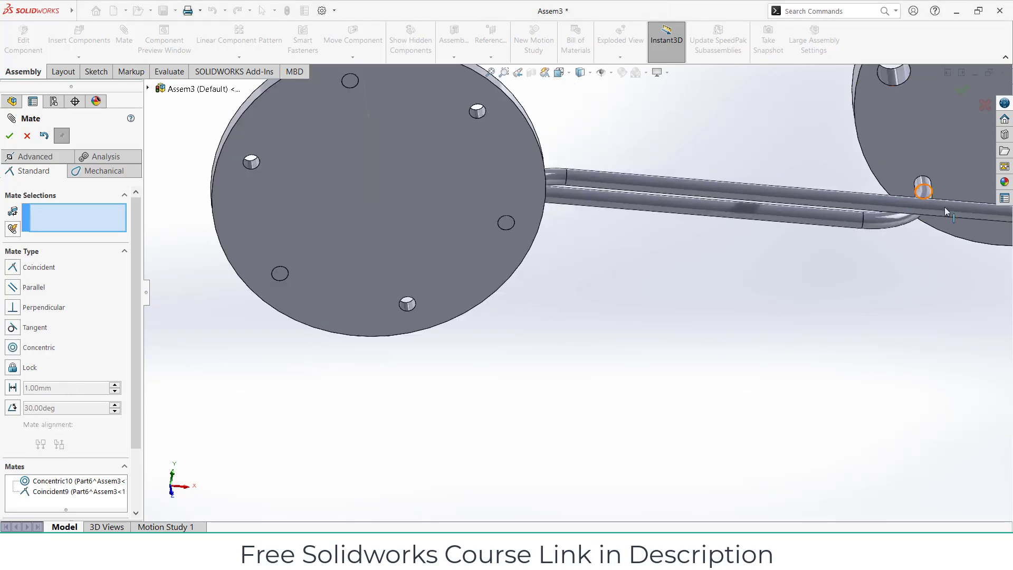
Step: Mate Part9's other end concentric with the left flange hole (Concentric11) and close mating
scroll(945, 206, "down", 5)
left_click(817, 193)
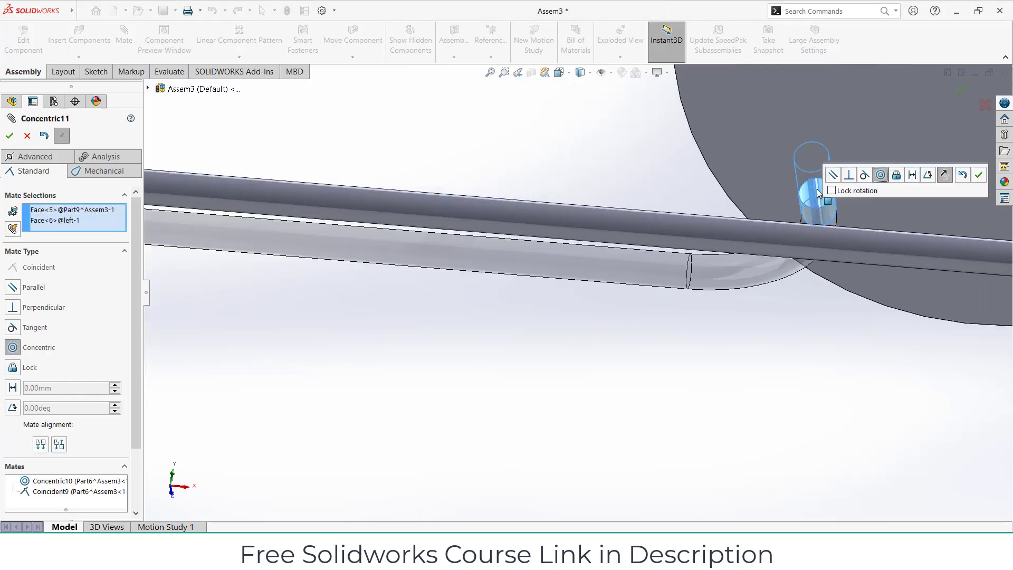
left_click(978, 176)
scroll(939, 211, "up", 5)
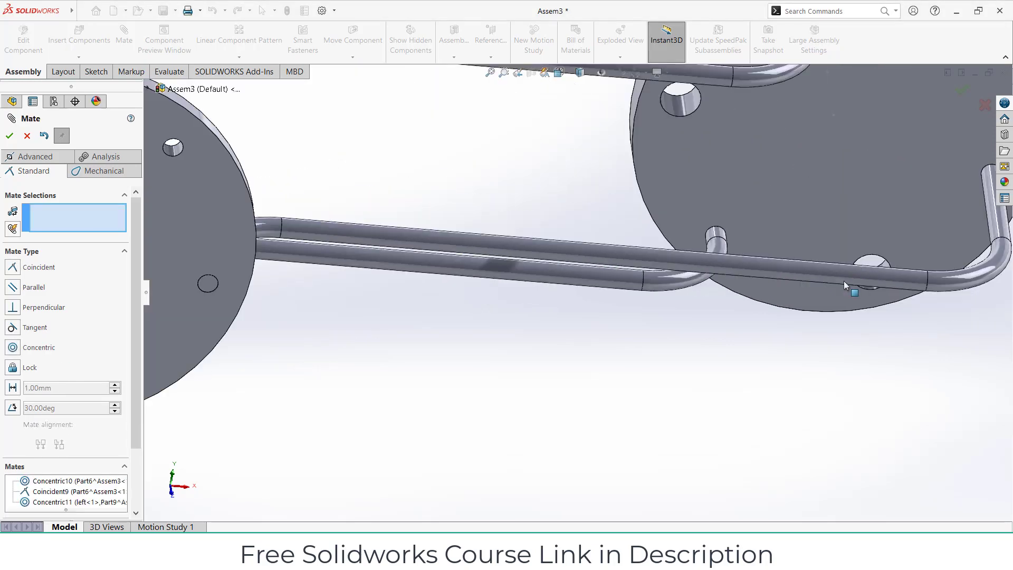
scroll(844, 281, "up", 3)
mouse_move(795, 308)
middle_mouse_down()
mouse_move(661, 375)
mouse_move(623, 370)
middle_mouse_up()
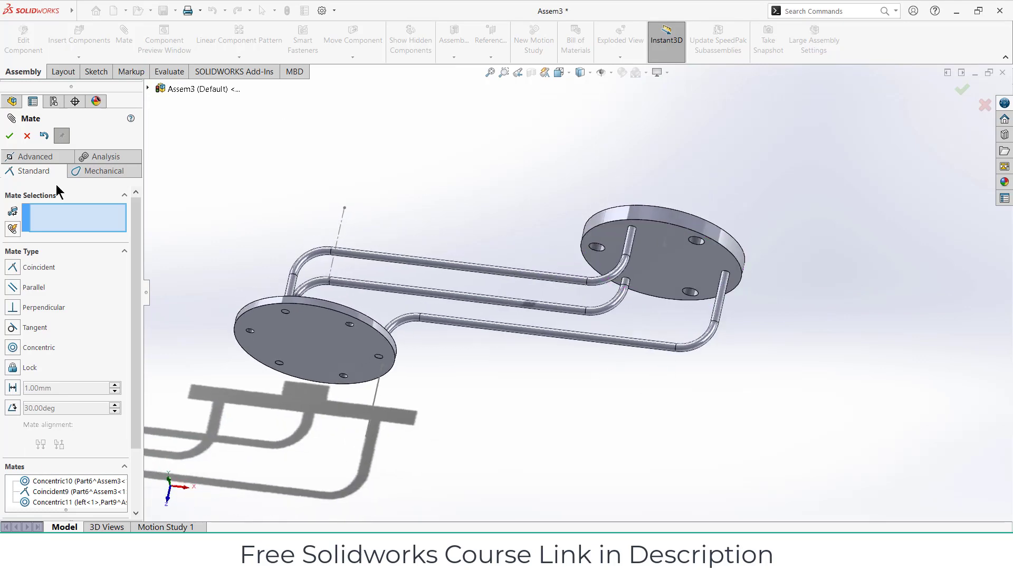
left_click(10, 136)
Step: Drag the right flange to test the linkage, then switch to Front view
mouse_move(663, 258)
left_mouse_down()
mouse_move(624, 232)
mouse_move(604, 232)
mouse_move(601, 292)
mouse_move(552, 272)
mouse_move(632, 306)
mouse_move(613, 296)
mouse_move(606, 263)
mouse_move(665, 282)
mouse_move(659, 241)
mouse_move(650, 236)
mouse_move(649, 255)
mouse_move(575, 272)
mouse_move(567, 320)
mouse_move(586, 349)
mouse_move(688, 284)
left_mouse_up()
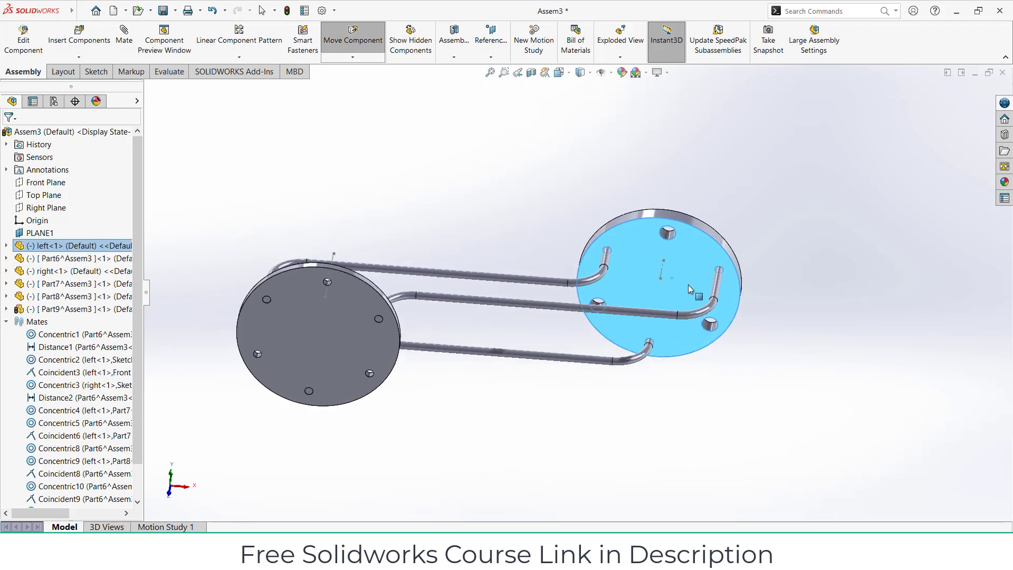
key("Escape")
key("ctrl+1")
left_click(587, 385)
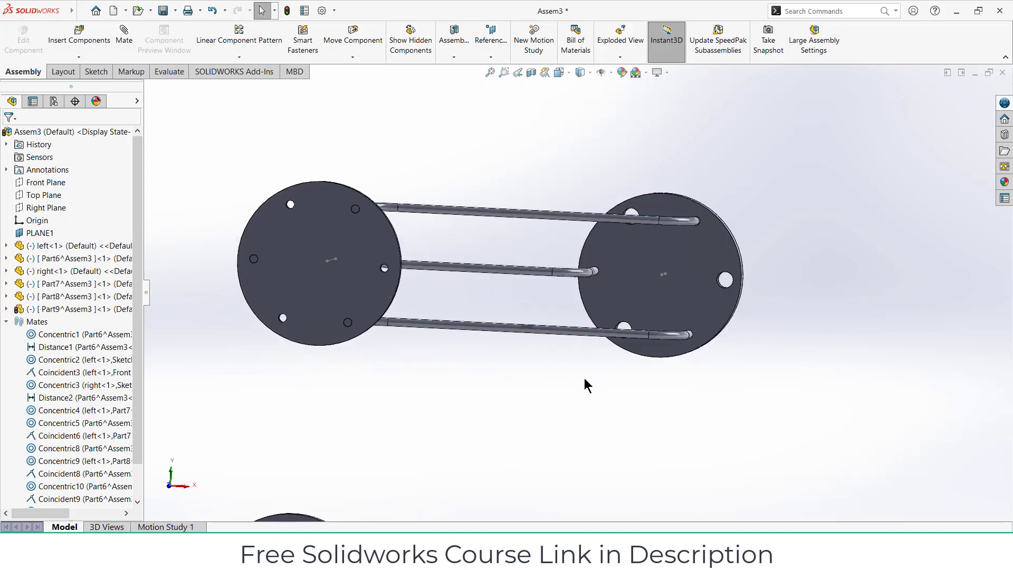
Step: Insert a second copy of Part9 beside the flanges
mouse_move(586, 385)
middle_mouse_down()
mouse_move(481, 405)
mouse_move(572, 366)
mouse_move(550, 373)
middle_mouse_up()
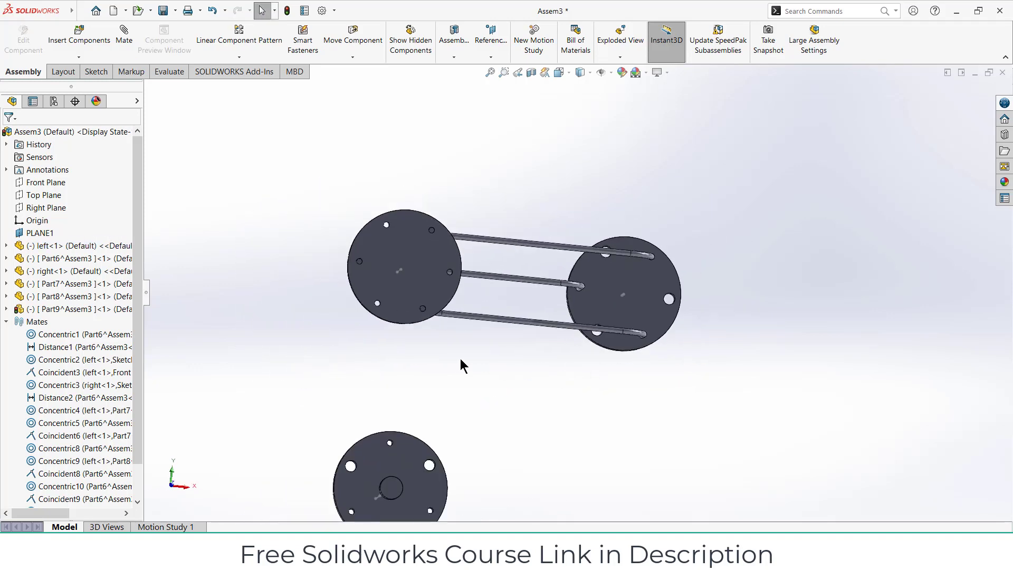
middle_click_drag(461, 360, 482, 330)
mouse_move(552, 242)
left_mouse_down("ctrl")
mouse_move(291, 352)
mouse_move(303, 363)
left_mouse_up("ctrl")
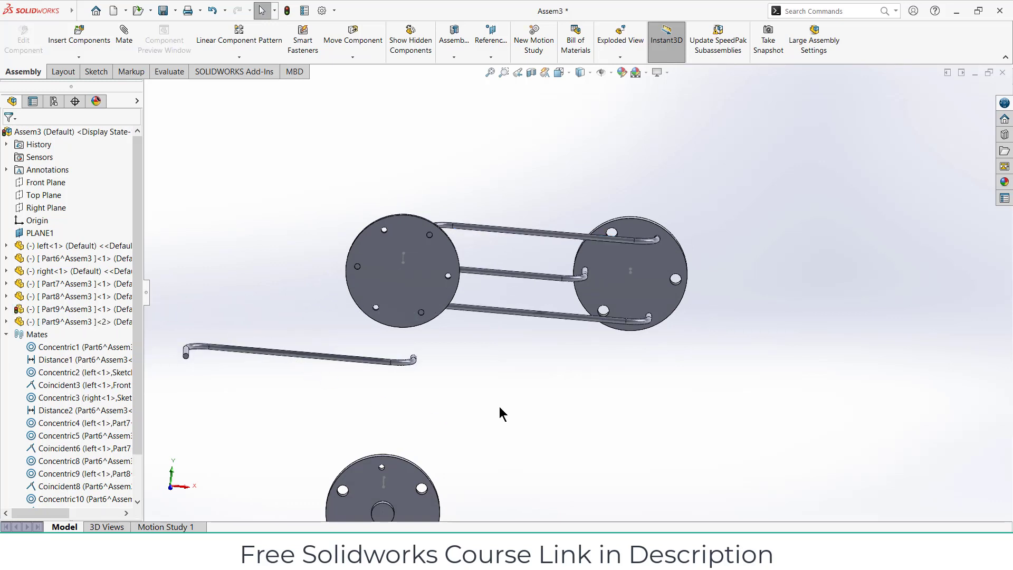
Step: Mate the copied pipe's end concentric with a flange hole, with alignment flipped
left_click(130, 38)
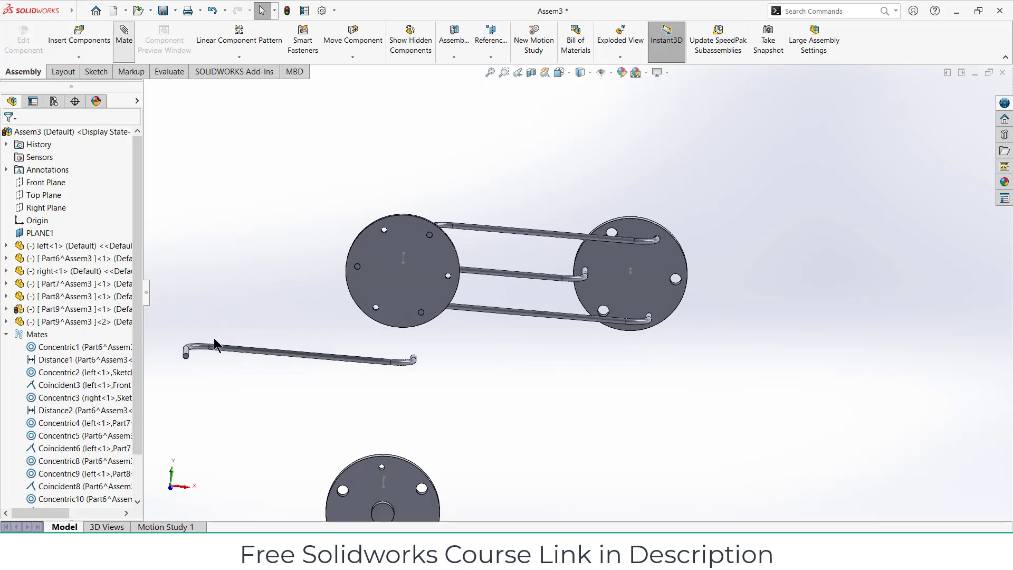
scroll(202, 351, "down", 3)
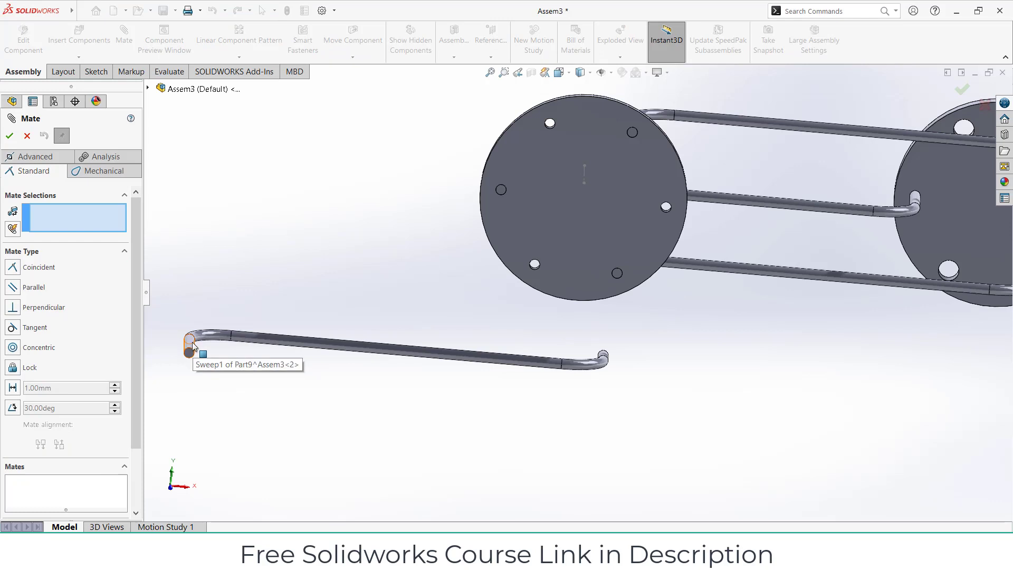
left_click(191, 347)
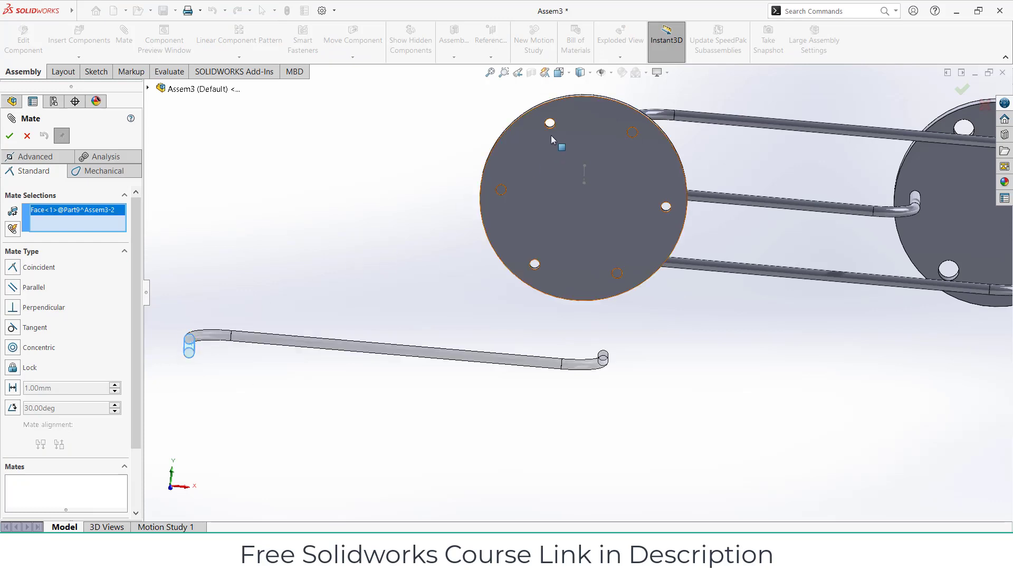
scroll(550, 135, "down", 2)
scroll(550, 140, "down", 2)
middle_click_drag(549, 152, 539, 207)
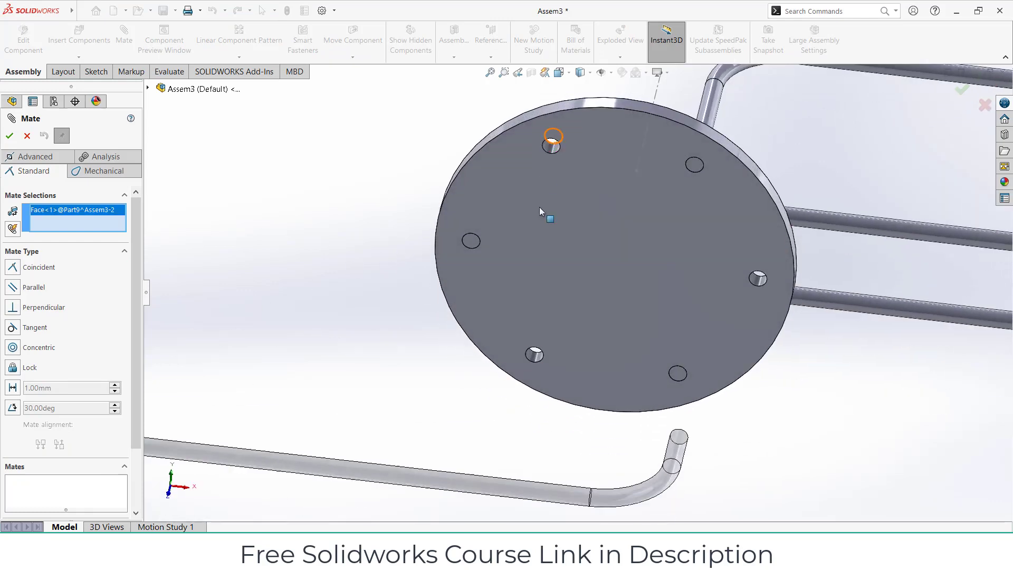
left_click(552, 152)
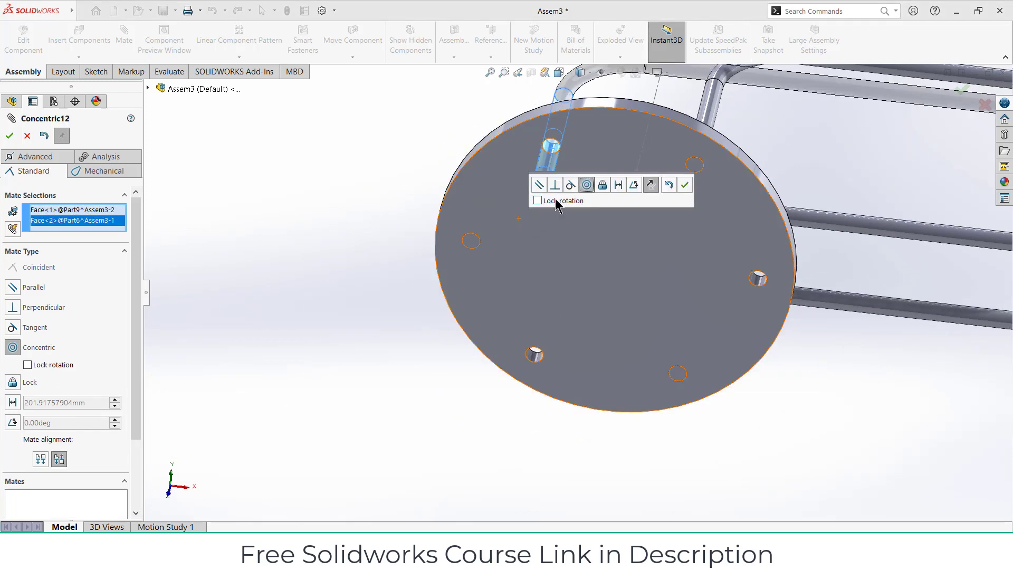
left_click(650, 184)
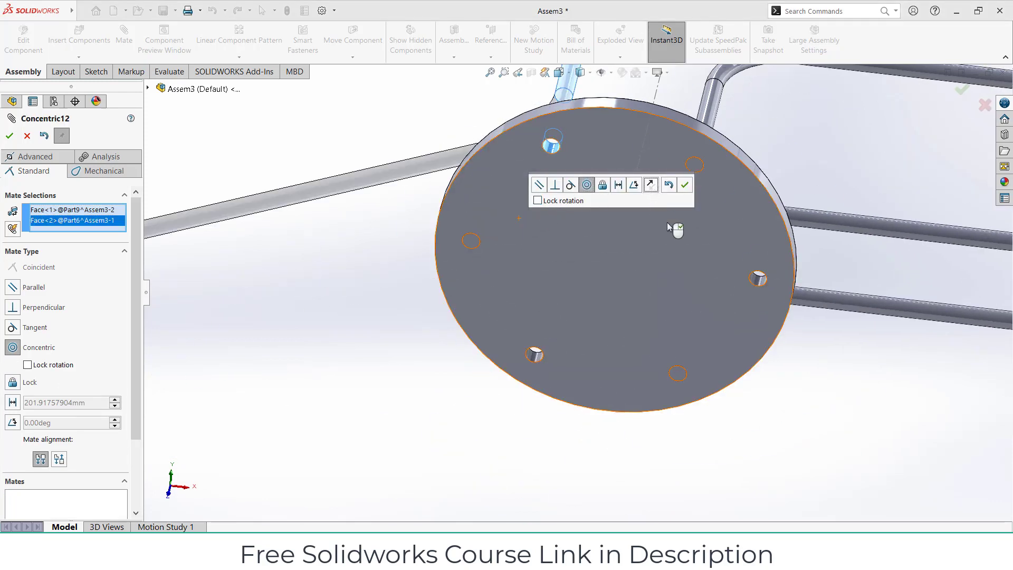
left_click(685, 185)
Step: Add the concentric mate between the copied pipe and the right flange hole
scroll(618, 274, "up", 3)
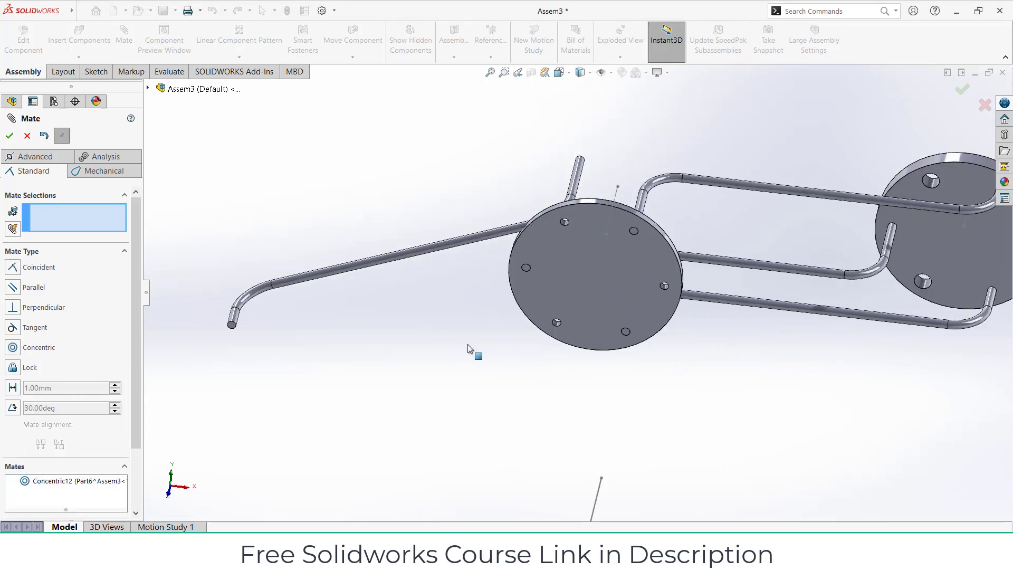
scroll(394, 322, "down", 2)
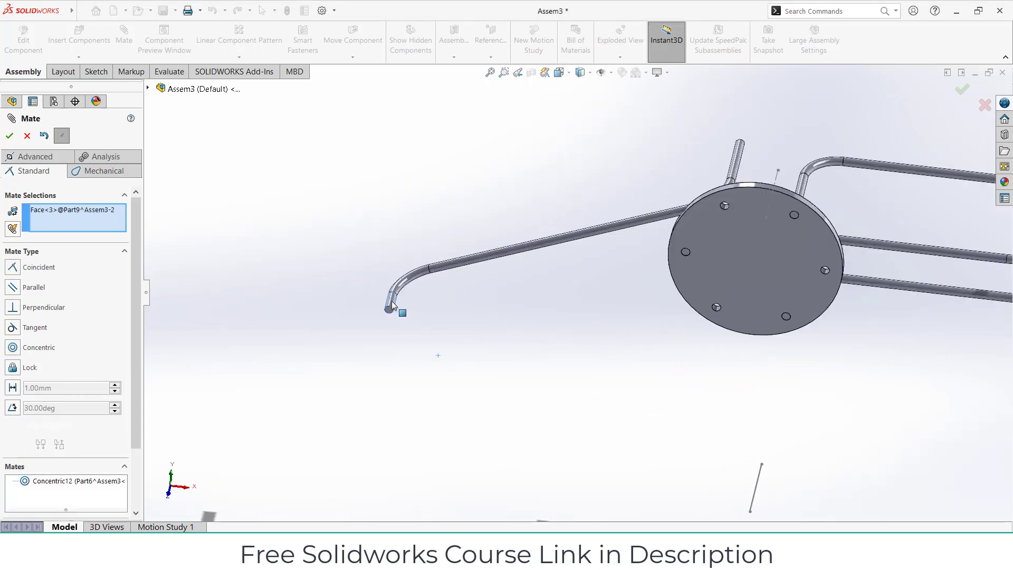
key("z")
key("z")
key("z")
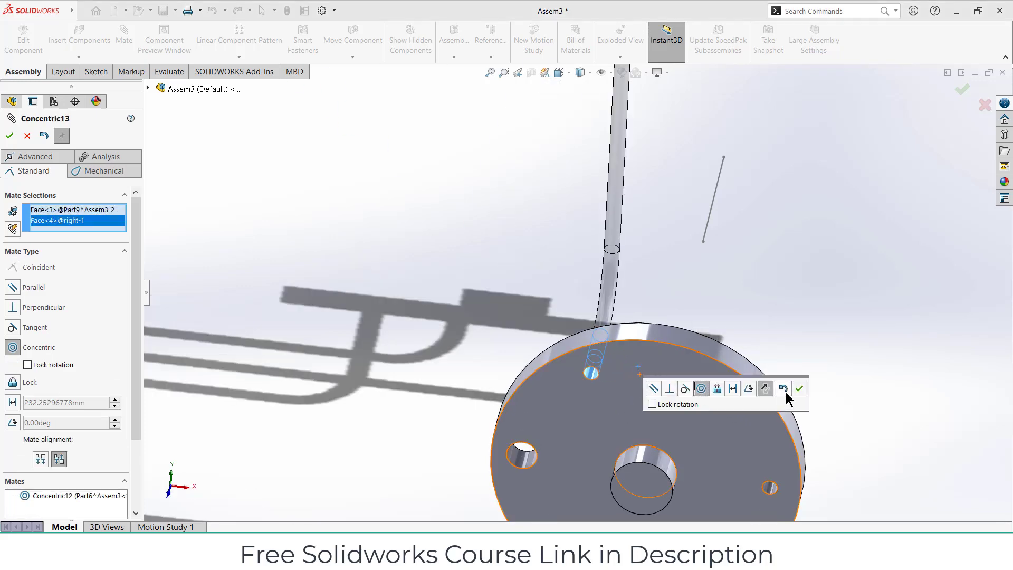
left_click(799, 389)
Step: Make the copied pipe's end flush with the flange face using a coincident mate
scroll(667, 365, "up", 3)
scroll(667, 365, "up", 2)
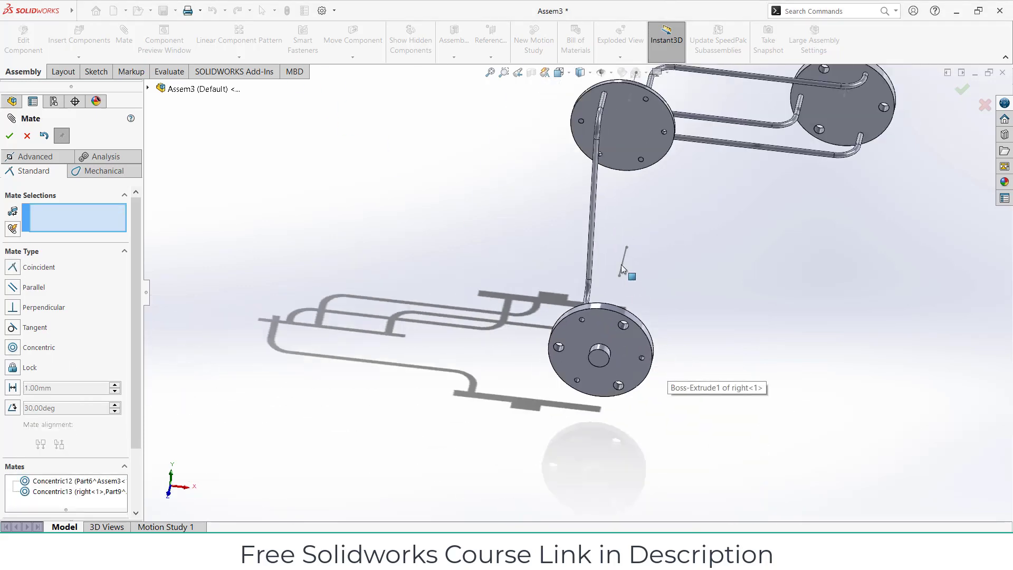
scroll(583, 336, "down", 2)
scroll(579, 264, "down", 2)
key("ctrl+8")
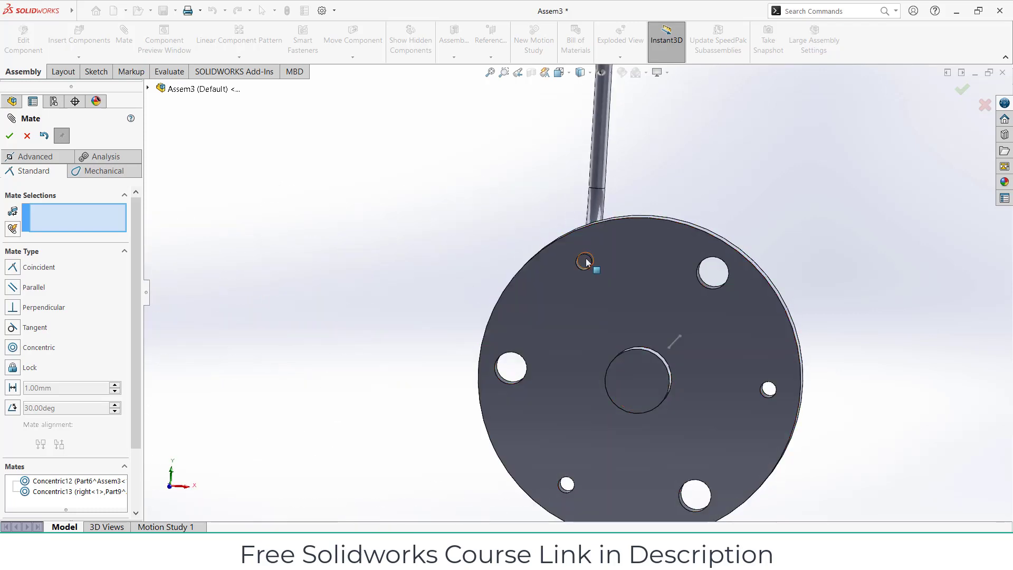
left_click(623, 255)
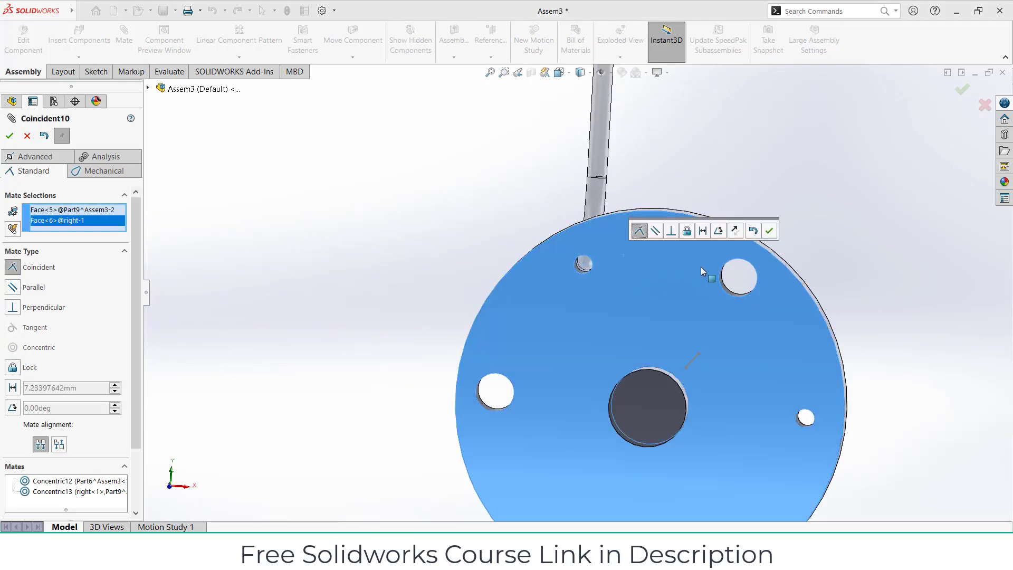
left_click(769, 230)
Step: Rotate the mated pipe and flange to test the motion, then accept the mates
mouse_move(756, 244)
middle_mouse_down()
mouse_move(656, 328)
mouse_move(809, 271)
mouse_move(731, 185)
middle_mouse_up()
scroll(757, 292, "up", 5)
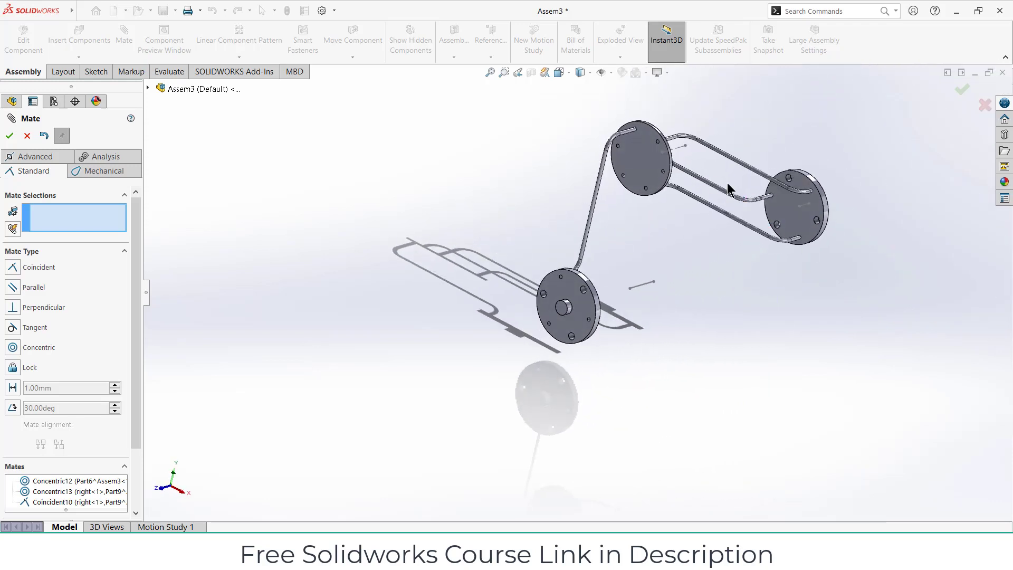
scroll(691, 200, "down", 3)
mouse_move(703, 210)
left_mouse_down()
mouse_move(712, 237)
mouse_move(650, 273)
left_mouse_up()
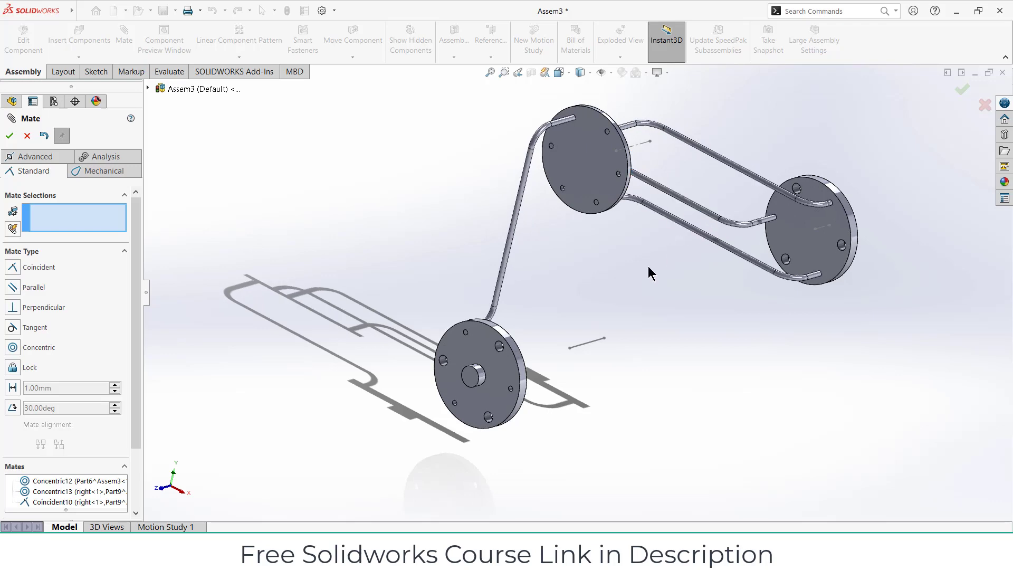
left_click_drag(694, 211, 705, 267)
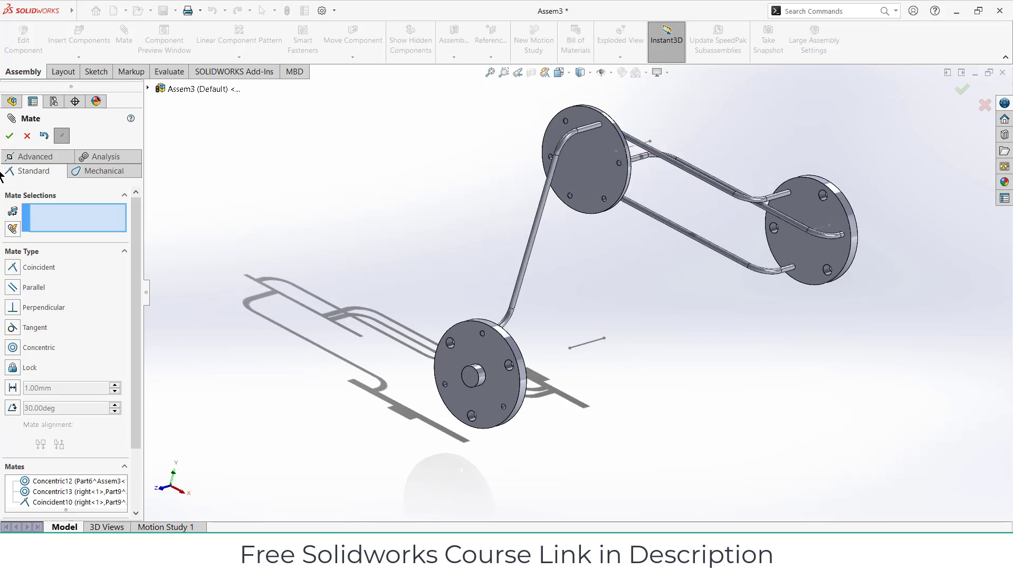
left_click(33, 135)
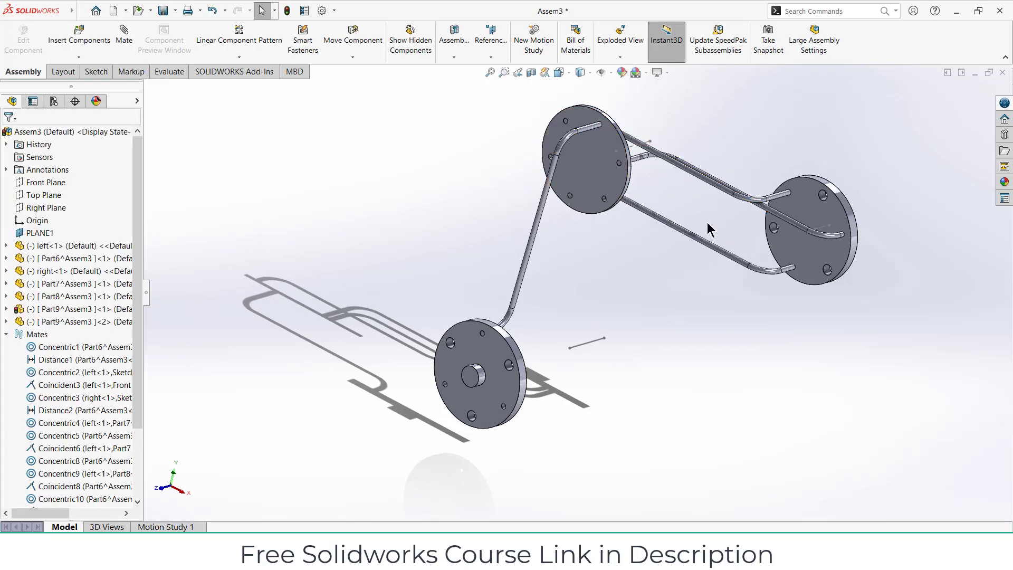
Step: Spin the middle flange to test the linkage and reorient the view
middle_click_drag(707, 229, 566, 156)
left_click_drag(600, 166, 603, 166)
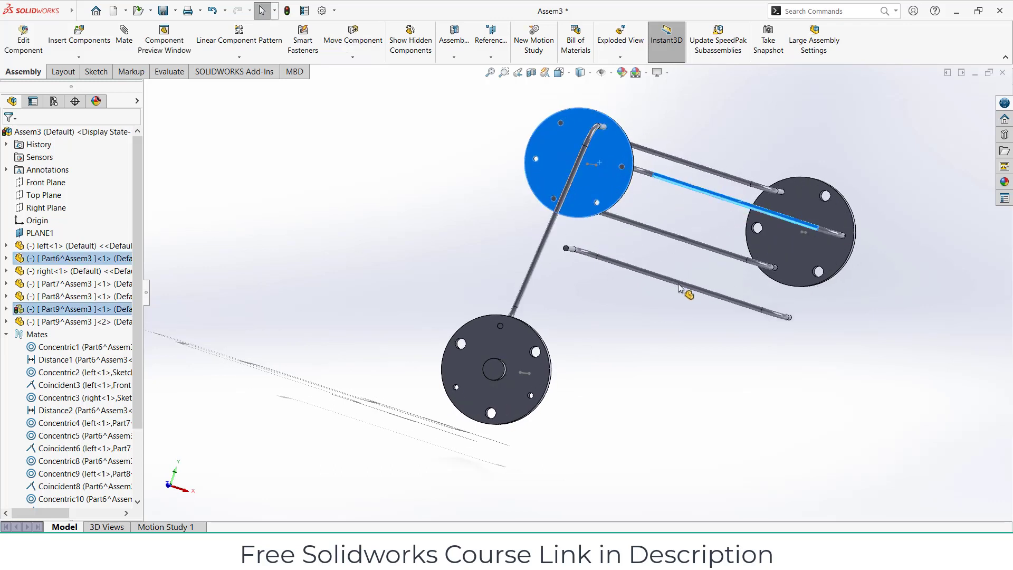
middle_click_drag(670, 320, 645, 371)
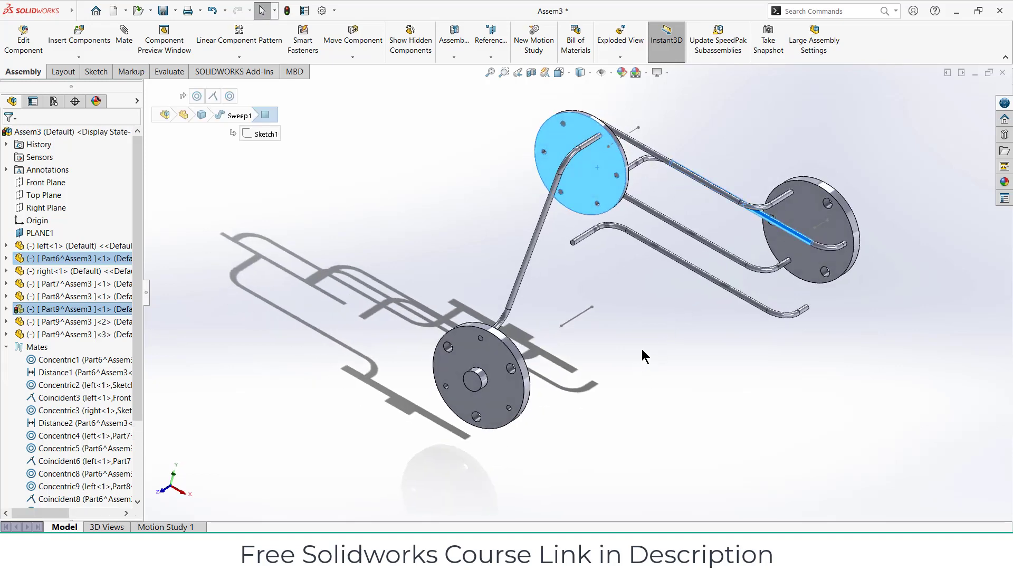
left_click(641, 349)
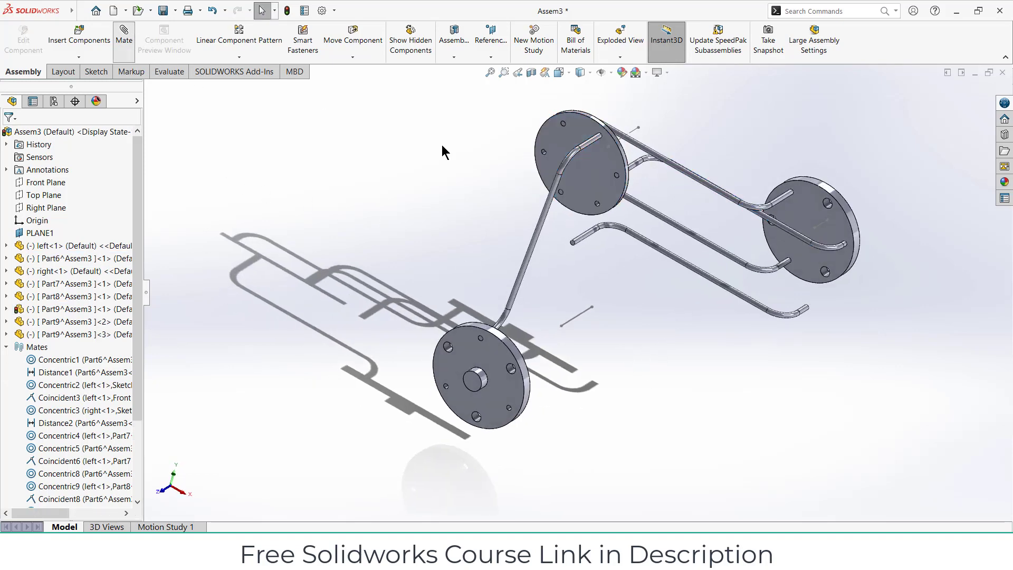
Step: Mate the new pipe copy concentric with a middle flange hole, alignment flipped (Concentric14)
key("m")
scroll(826, 362, "down", 2)
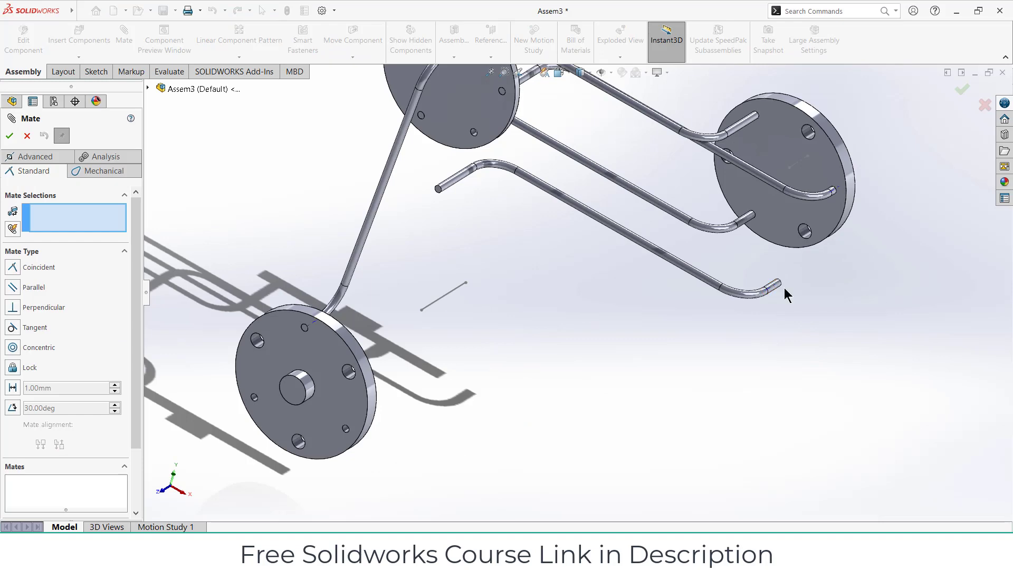
scroll(457, 198, "up", 3)
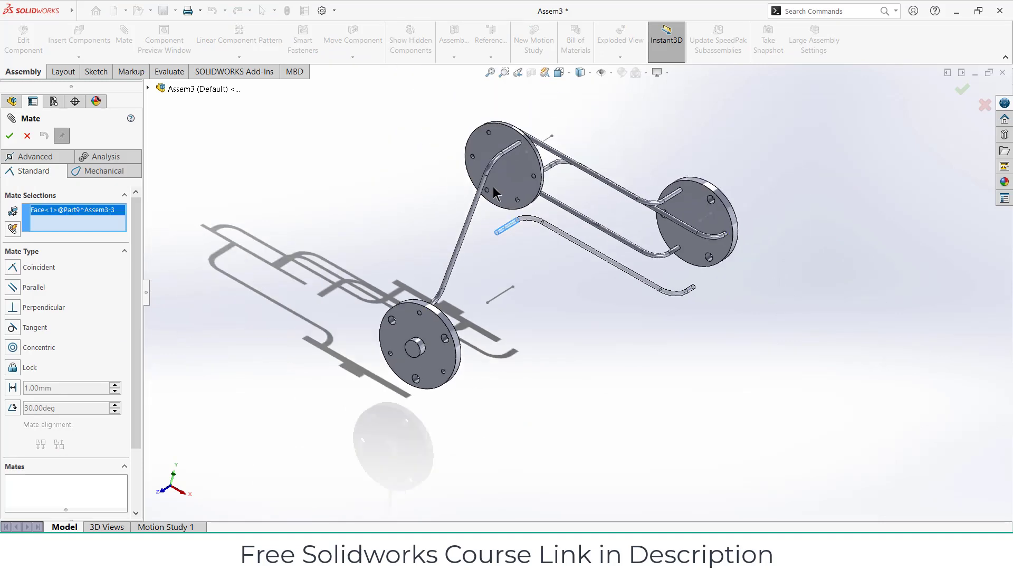
scroll(538, 220, "down", 4)
scroll(572, 261, "down", 1)
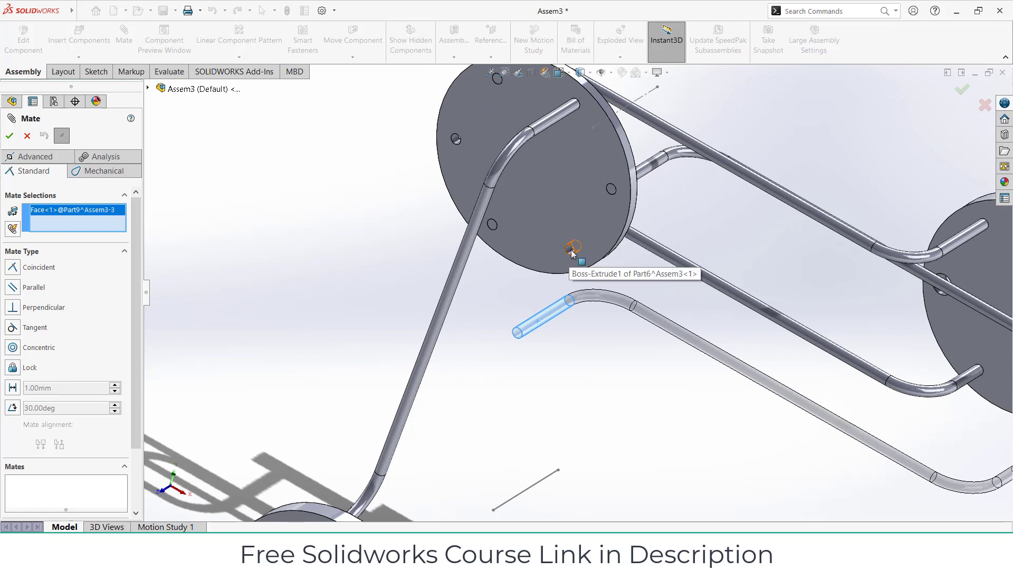
left_click(572, 252)
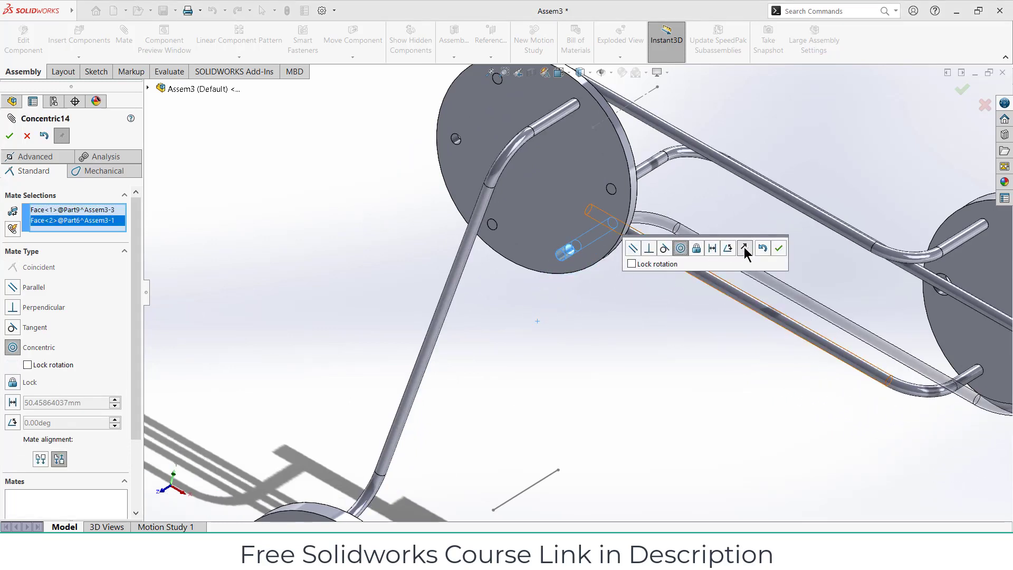
left_click(745, 249)
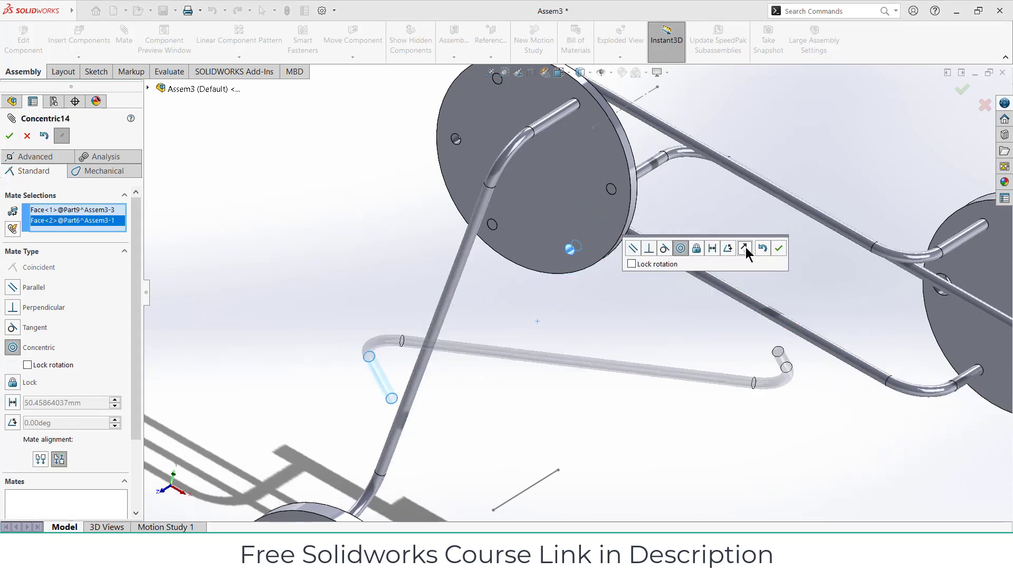
left_click(778, 248)
Step: Mate the pipe's other end concentric with the right flange hole (Concentric15)
scroll(680, 290, "up", 2)
left_click(294, 234)
scroll(482, 387, "up", 1)
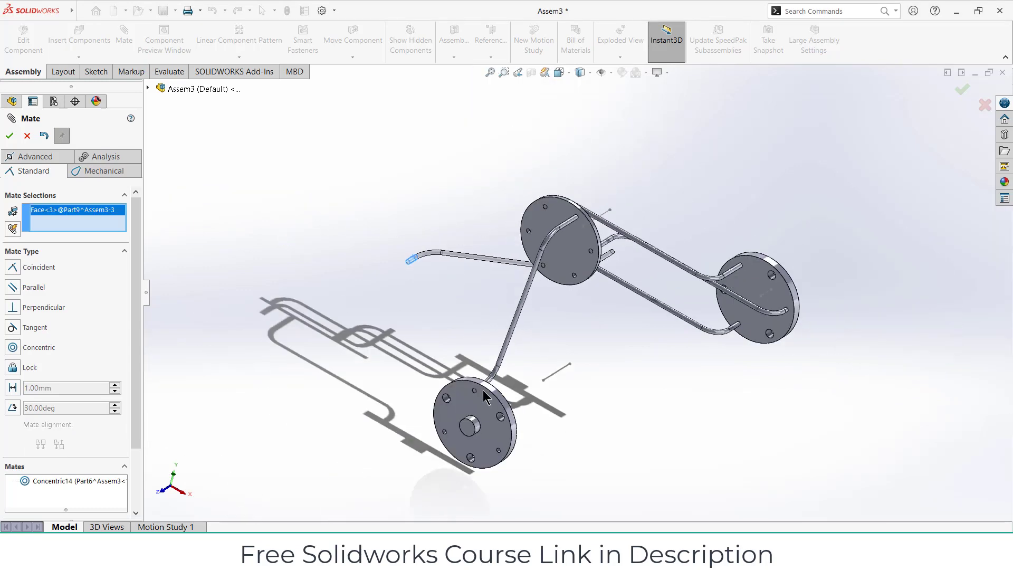
scroll(501, 441, "down", 3)
scroll(530, 421, "down", 3)
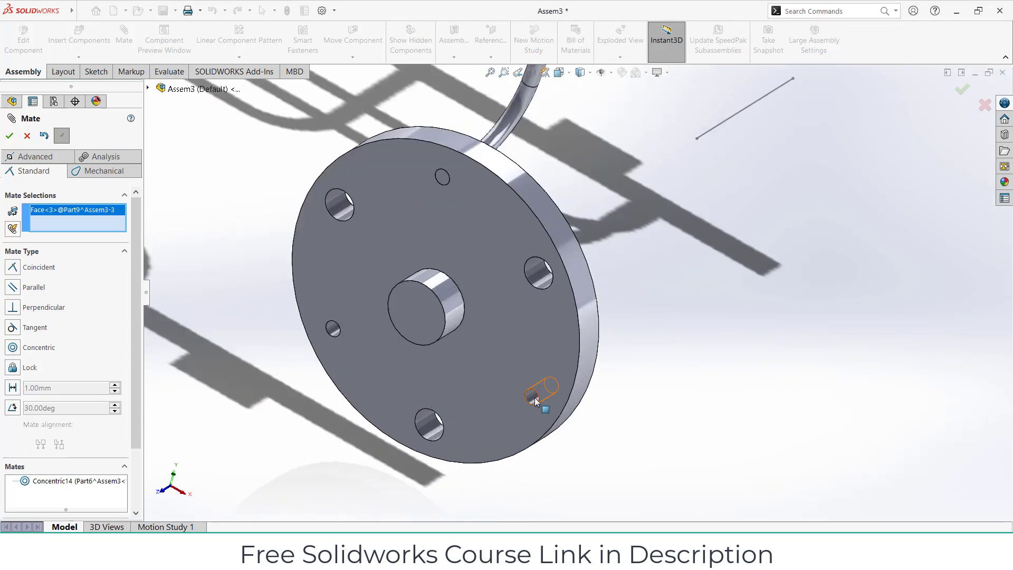
left_click(535, 401)
left_click(692, 419)
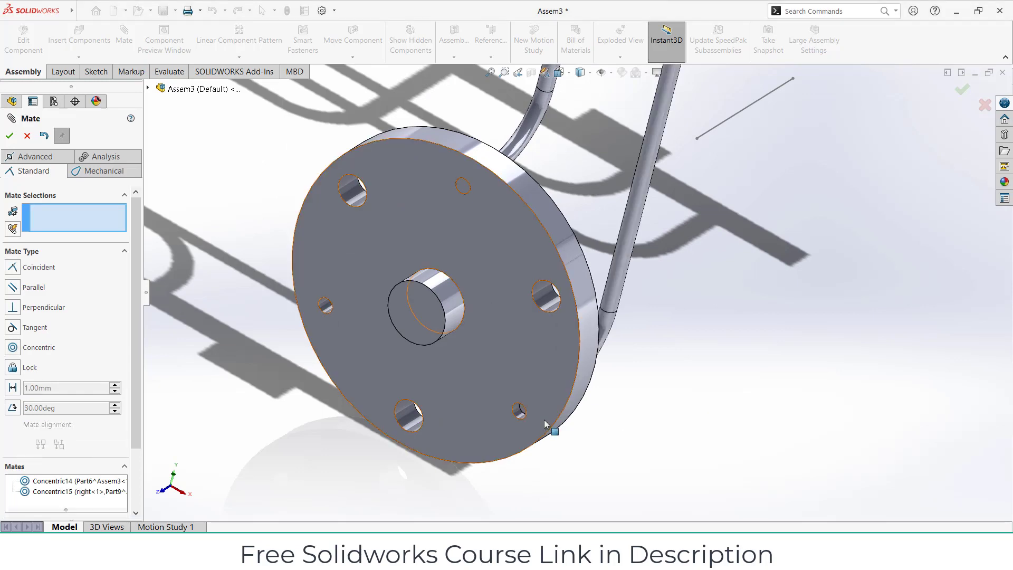
Step: Make the pipe end flush with the flange face (Coincident11) and fit the assembly in view
middle_click_drag(549, 422, 590, 378)
left_click(518, 410)
left_click(539, 397)
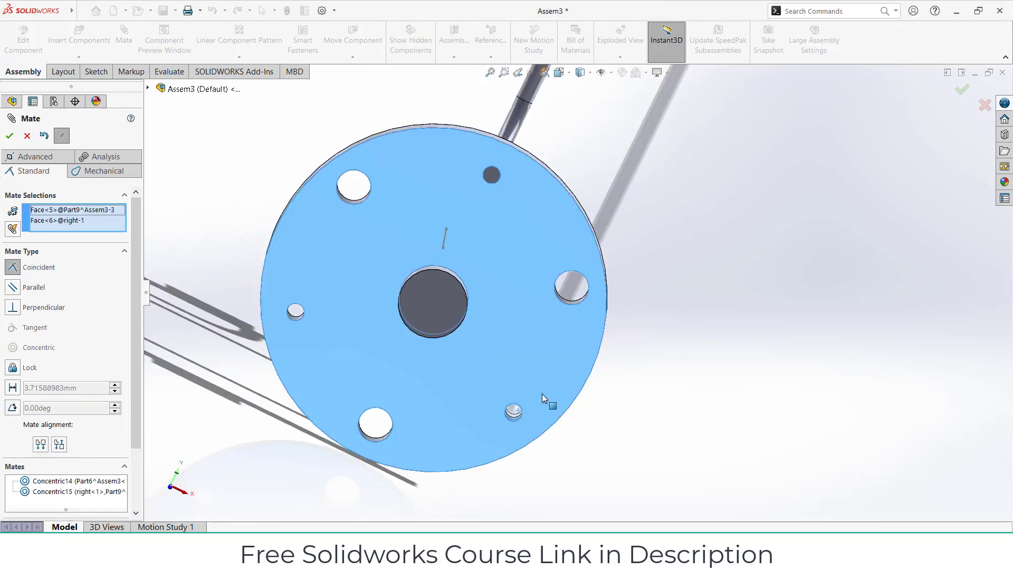
left_click(684, 421)
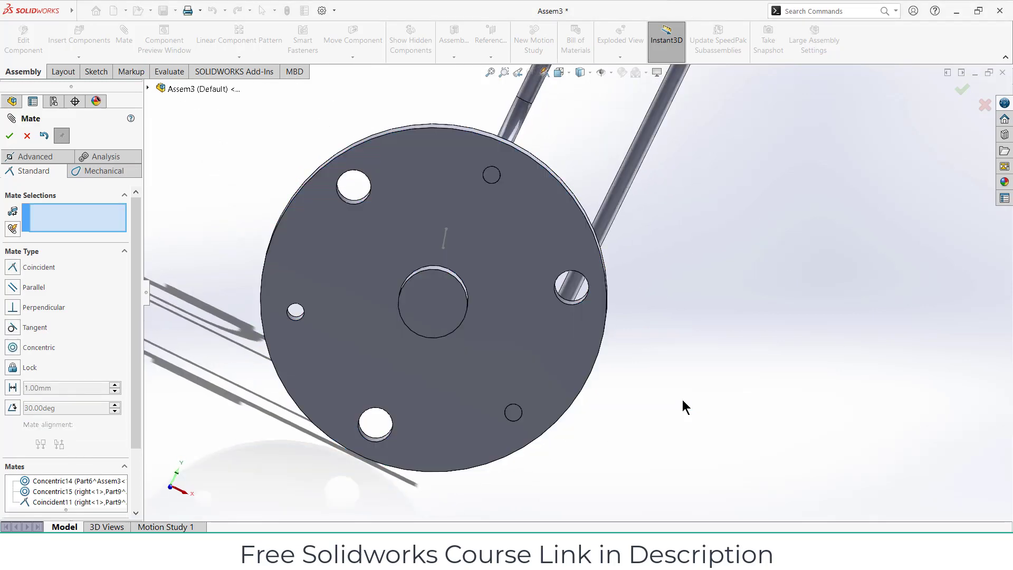
key("ctrl+7")
mouse_move(656, 242)
middle_mouse_down()
mouse_move(549, 165)
mouse_move(654, 210)
mouse_move(658, 245)
mouse_move(640, 225)
mouse_move(624, 253)
mouse_move(610, 242)
mouse_move(655, 273)
middle_mouse_up()
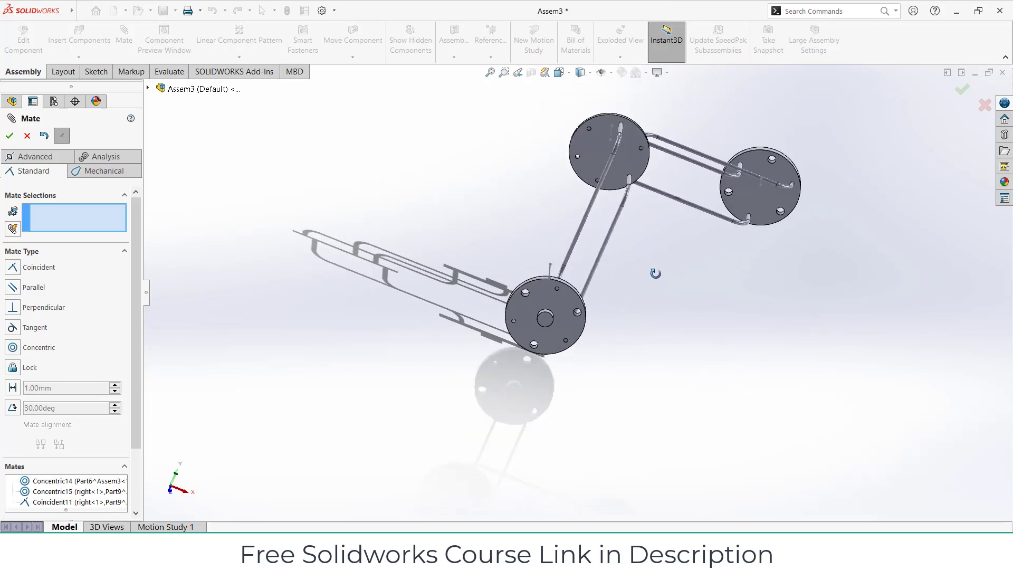
Step: Close mating and drag the left flange to confirm all pipes and flanges move together
left_click(7, 137)
mouse_move(226, 165)
middle_mouse_down()
mouse_move(398, 125)
mouse_move(557, 153)
middle_mouse_up()
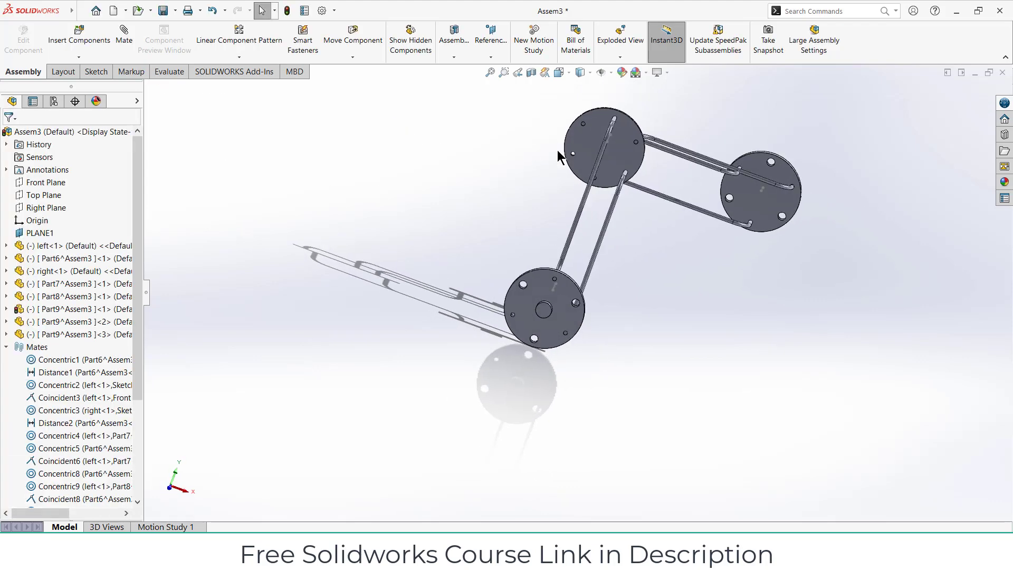
scroll(557, 149, "down", 3)
left_click_drag(870, 251, 867, 232)
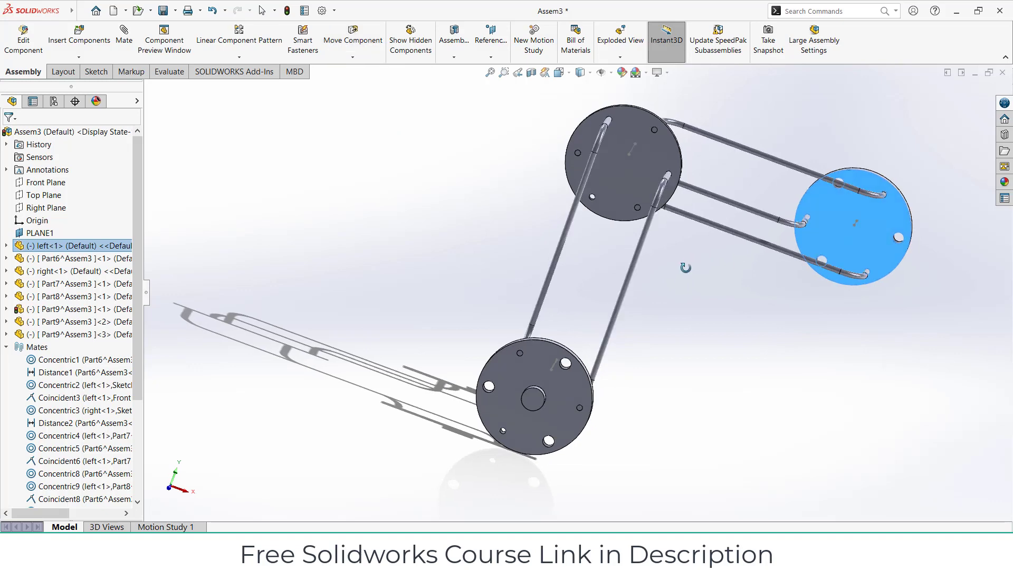
mouse_move(683, 265)
middle_mouse_down()
mouse_move(672, 289)
mouse_move(662, 266)
mouse_move(635, 253)
mouse_move(621, 260)
mouse_move(636, 264)
mouse_move(612, 287)
mouse_move(671, 262)
mouse_move(618, 285)
mouse_move(640, 290)
mouse_move(614, 313)
mouse_move(622, 326)
mouse_move(642, 317)
mouse_move(651, 294)
mouse_move(623, 343)
mouse_move(652, 293)
mouse_move(719, 264)
mouse_move(744, 380)
mouse_move(726, 411)
mouse_move(657, 441)
mouse_move(649, 489)
mouse_move(685, 379)
mouse_move(714, 341)
mouse_move(718, 415)
mouse_move(712, 381)
middle_mouse_up()
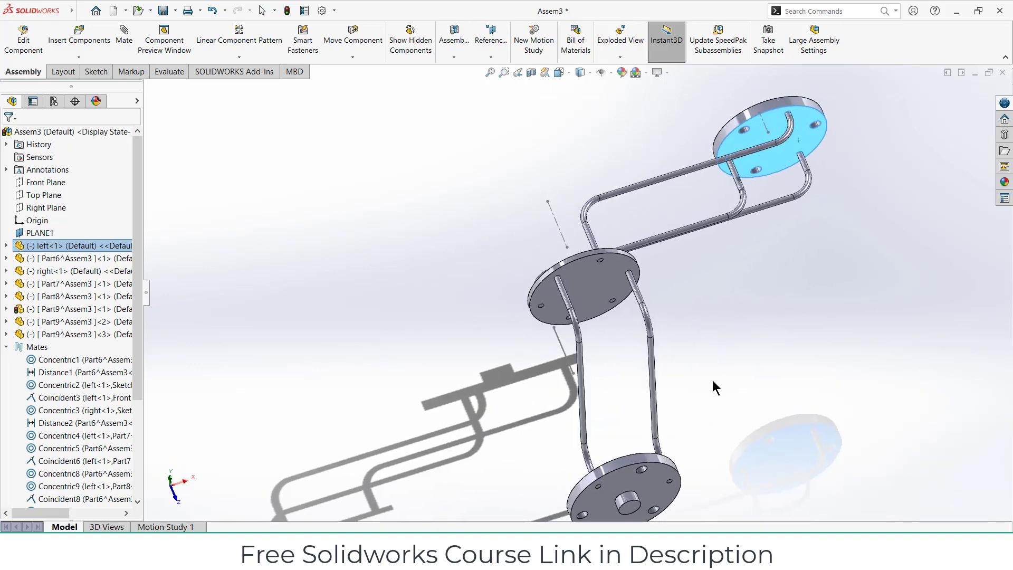
Step: Copy Part8 and mate its end concentric with a middle flange hole (Concentric16)
left_click_drag(738, 219, 718, 352)
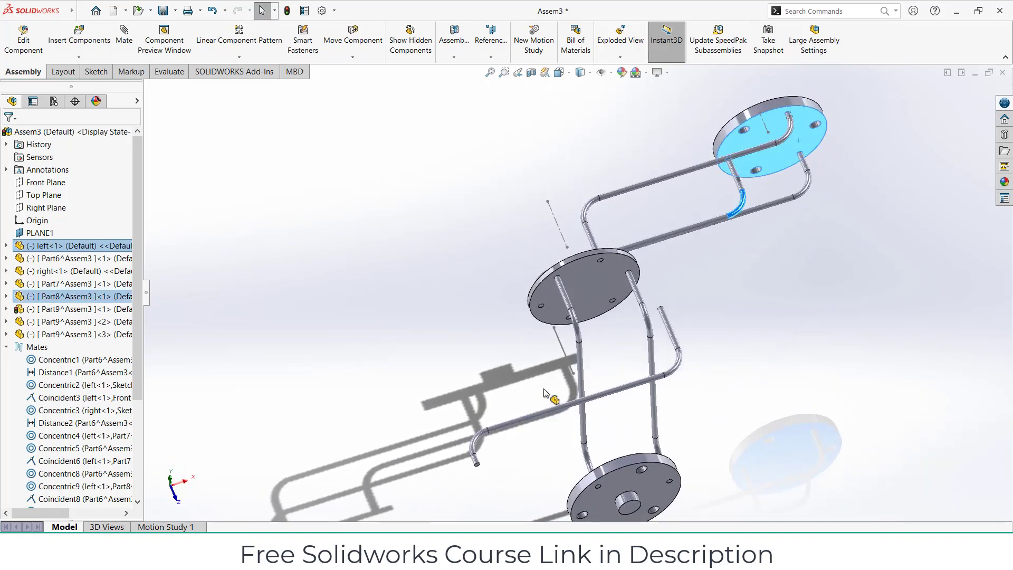
left_click(449, 447)
mouse_move(456, 440)
middle_mouse_down()
mouse_move(477, 447)
mouse_move(475, 407)
middle_mouse_up()
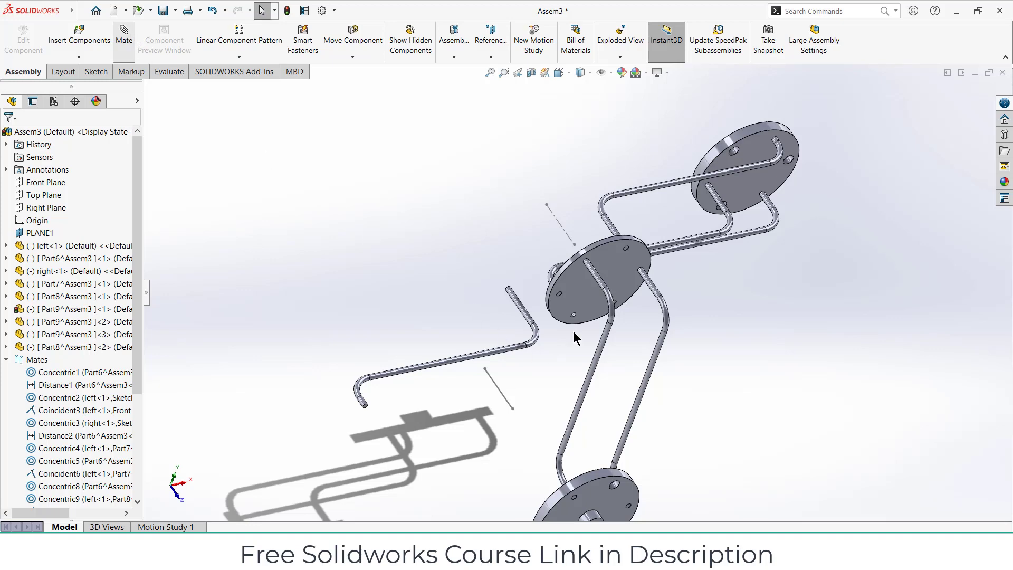
scroll(501, 300, "down", 3)
scroll(550, 301, "down", 3)
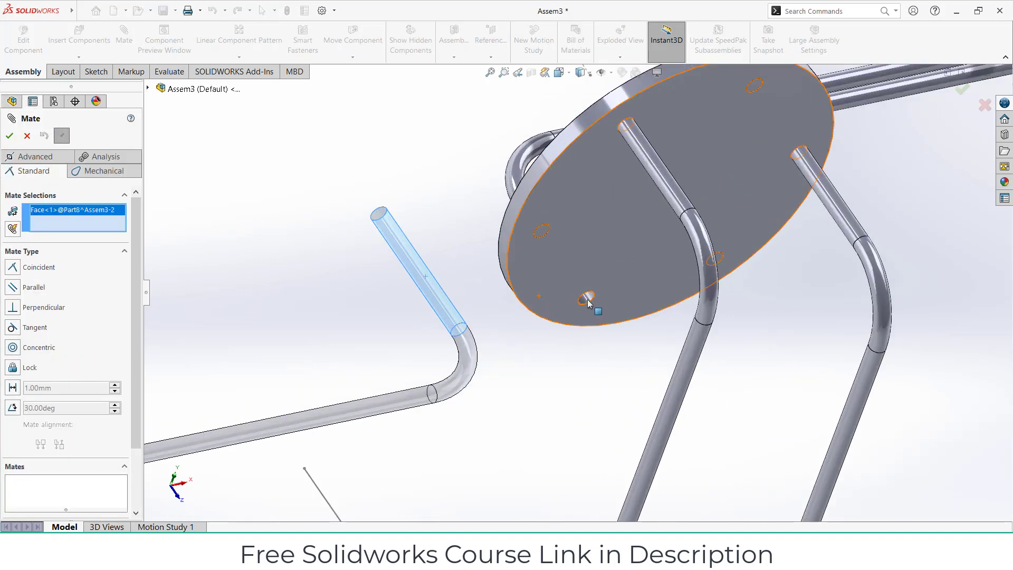
left_click(587, 301)
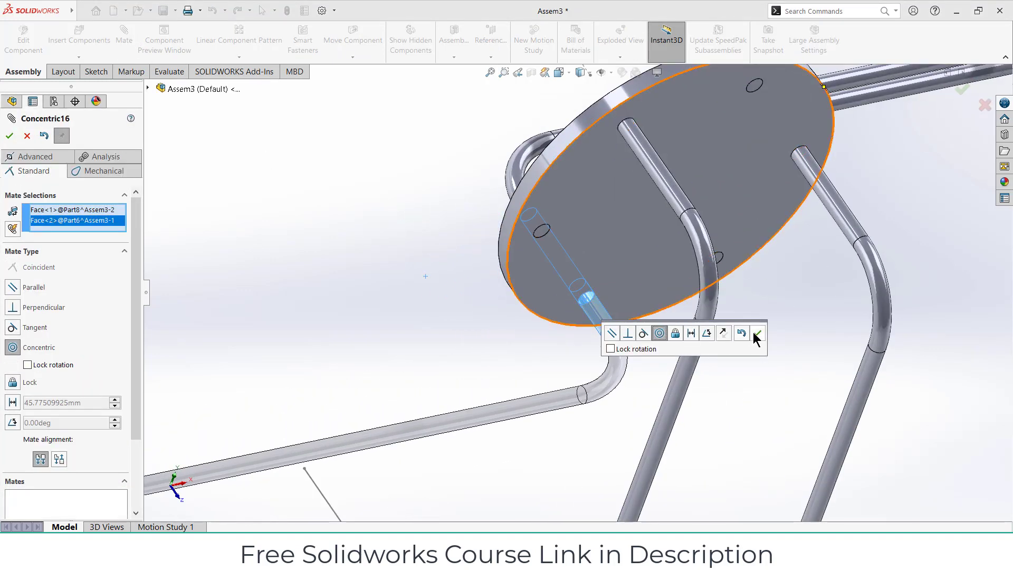
left_click(758, 338)
Step: Mate Part8's other end concentric with the right flange hole (Concentric17) and close mating
scroll(726, 383, "up", 3)
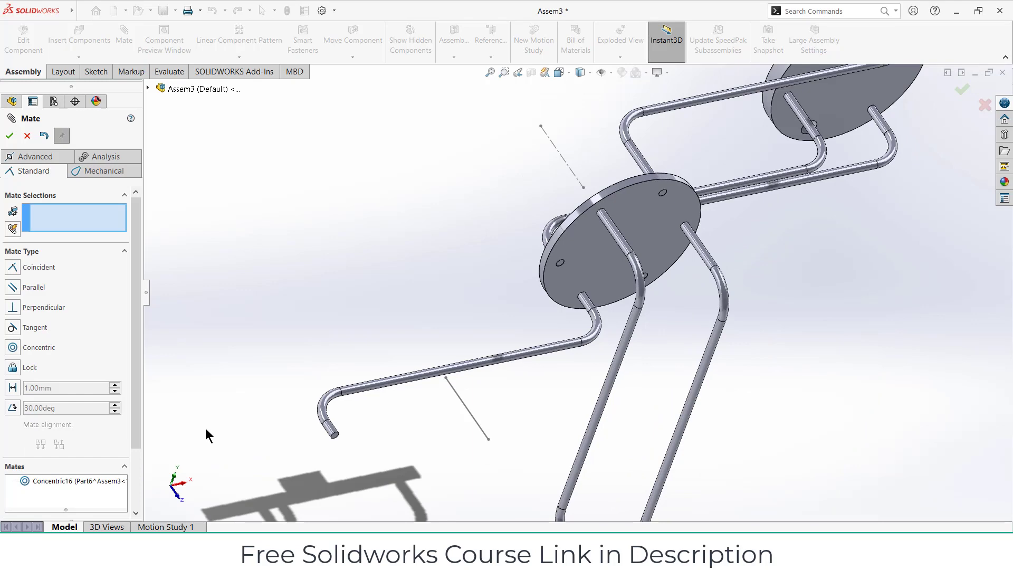
left_click(333, 433)
scroll(529, 491, "up", 3)
middle_click_drag(529, 492, 591, 456)
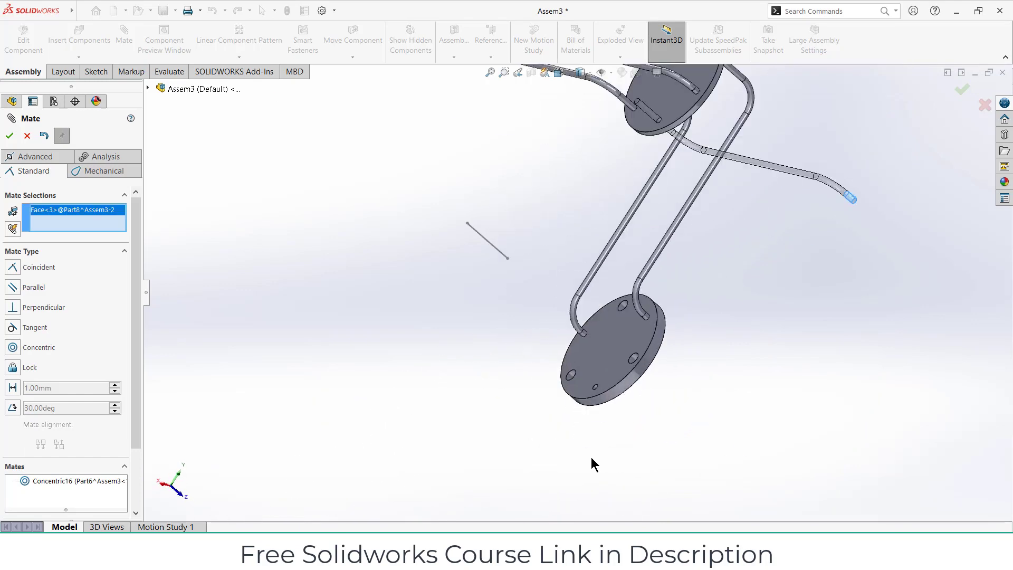
scroll(598, 422, "down", 3)
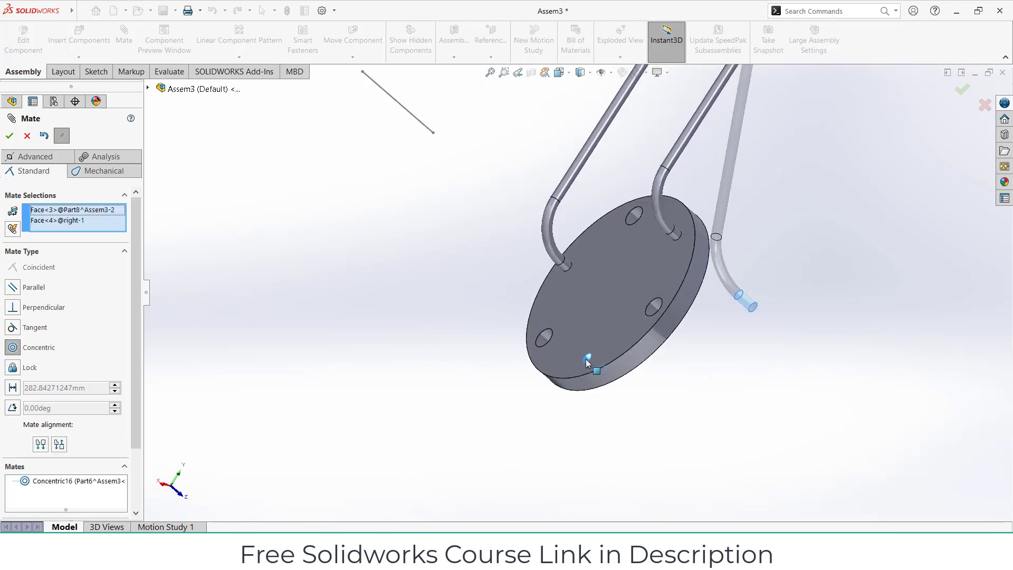
left_click(743, 380)
mouse_move(700, 377)
middle_mouse_down()
mouse_move(592, 350)
mouse_move(568, 332)
mouse_move(580, 384)
mouse_move(627, 361)
mouse_move(659, 380)
mouse_move(584, 253)
middle_mouse_up()
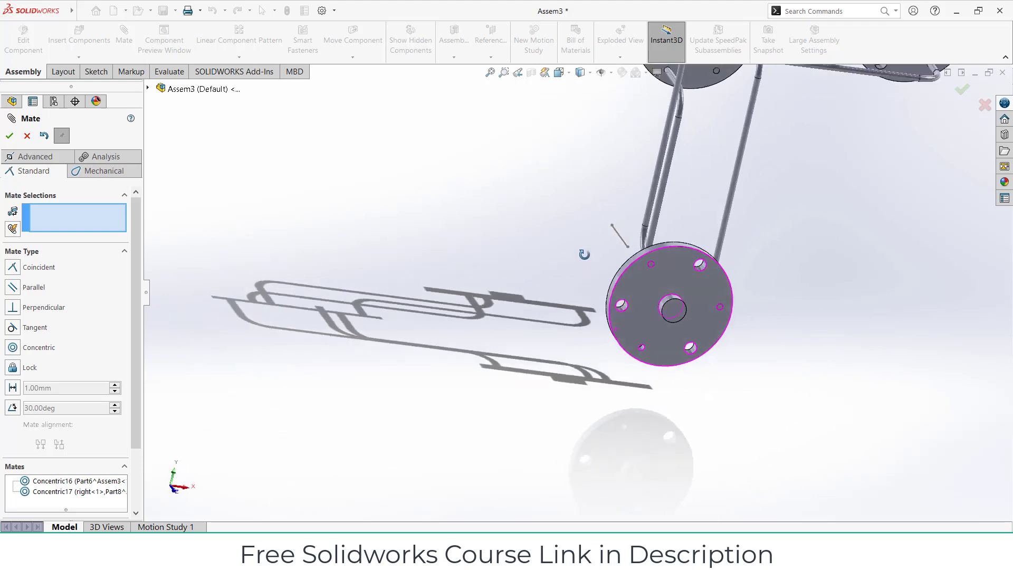
left_click(10, 136)
Step: Spin the right flange to test the linkage
mouse_move(726, 301)
left_mouse_down()
mouse_move(700, 329)
mouse_move(657, 313)
mouse_move(755, 271)
left_mouse_up()
key("f")
scroll(722, 194, "down", 3)
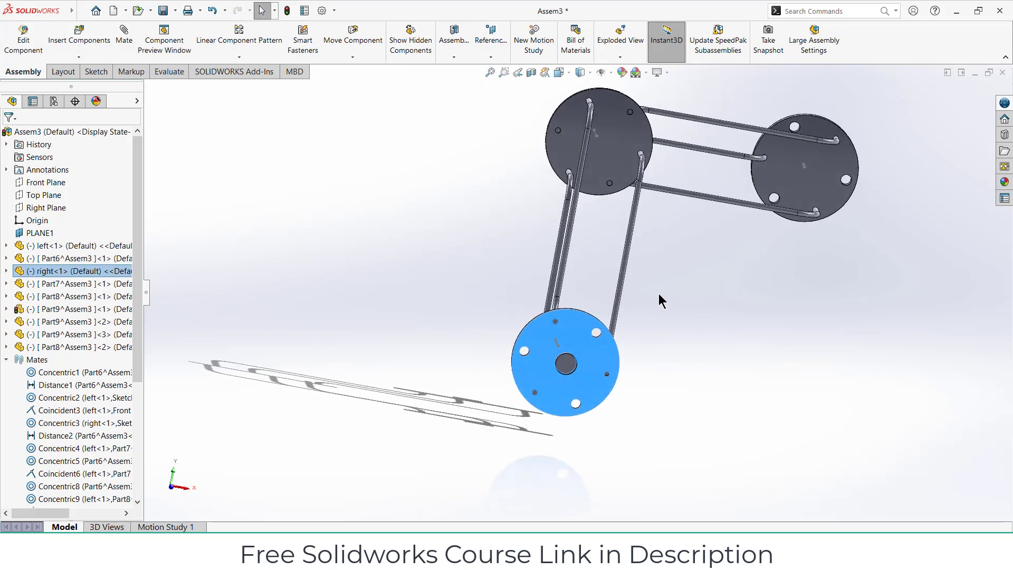
Step: Rotate the right flange so the connected Part8 pipes swing to a new position
mouse_move(603, 368)
left_mouse_down()
mouse_move(562, 384)
mouse_move(574, 347)
mouse_move(595, 351)
mouse_move(607, 370)
mouse_move(582, 406)
mouse_move(549, 423)
mouse_move(728, 276)
left_mouse_up()
mouse_move(728, 276)
middle_mouse_down()
mouse_move(685, 317)
mouse_move(688, 326)
mouse_move(662, 311)
mouse_move(668, 318)
mouse_move(633, 348)
mouse_move(647, 339)
mouse_move(646, 352)
middle_mouse_up()
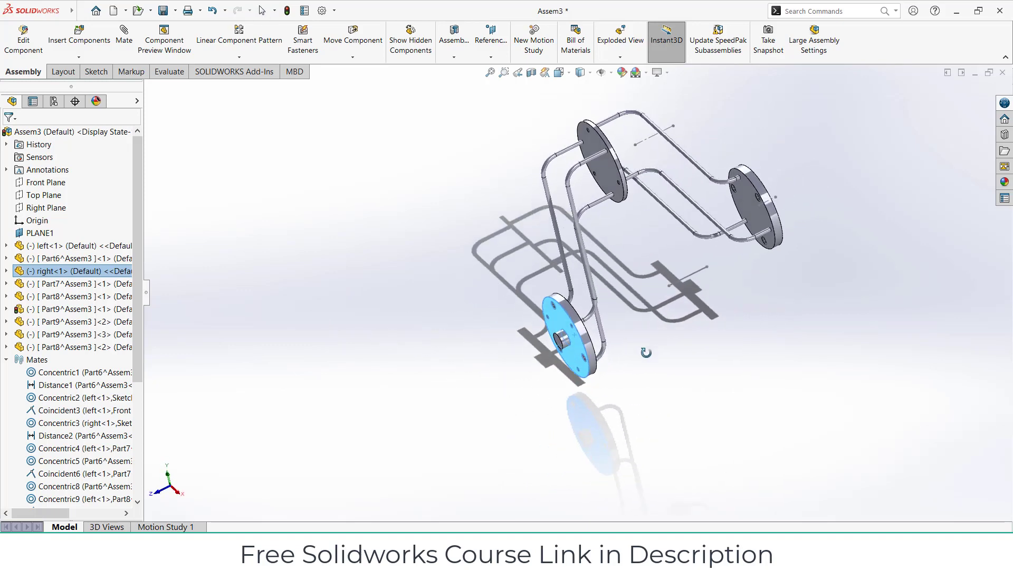
scroll(737, 221, "down", 2)
Step: Orbit around the assembly to inspect it, then set the view to Isometric
mouse_move(542, 377)
middle_mouse_down()
mouse_move(525, 362)
mouse_move(615, 324)
middle_mouse_up()
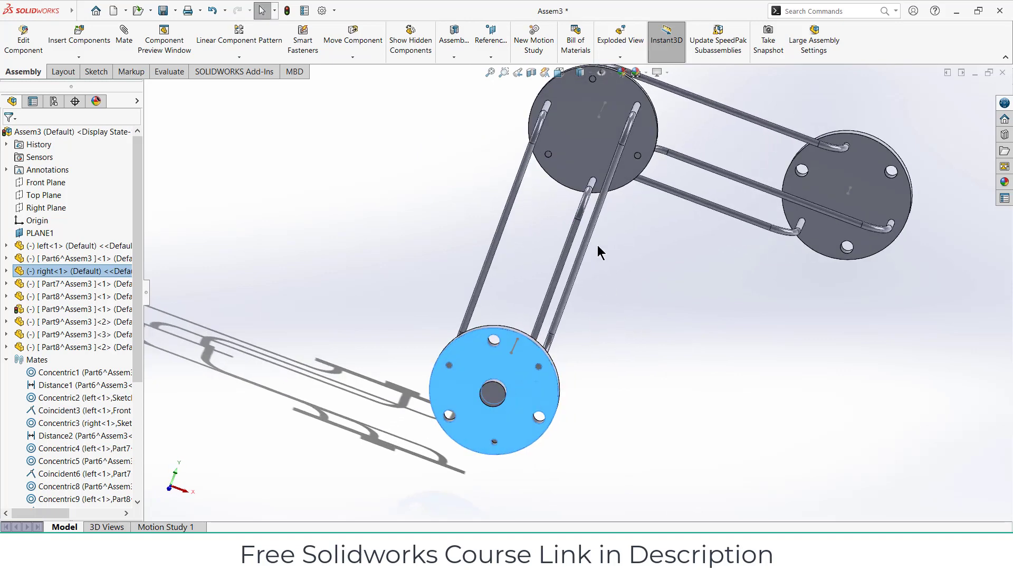
middle_click_drag(610, 248, 747, 168)
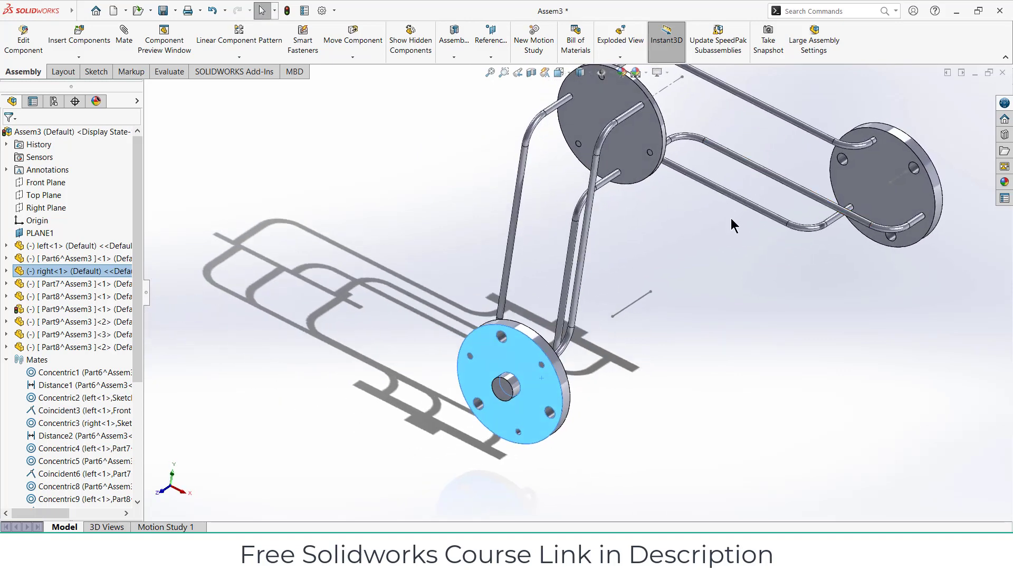
mouse_move(750, 233)
middle_mouse_down()
mouse_move(711, 252)
mouse_move(728, 253)
mouse_move(777, 182)
middle_mouse_up()
scroll(745, 211, "up", 2)
scroll(703, 254, "up", 1)
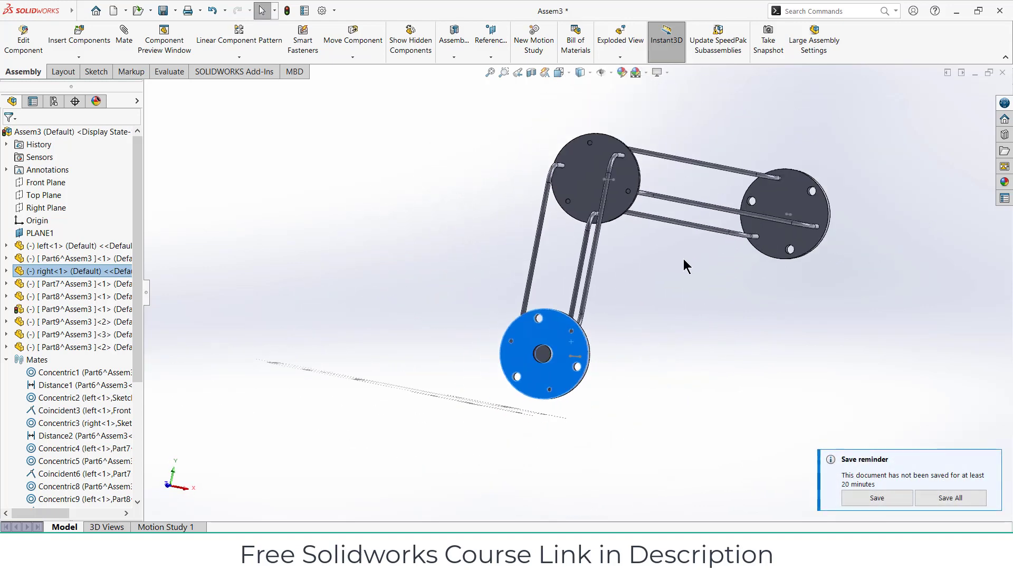
scroll(682, 259, "up", 1)
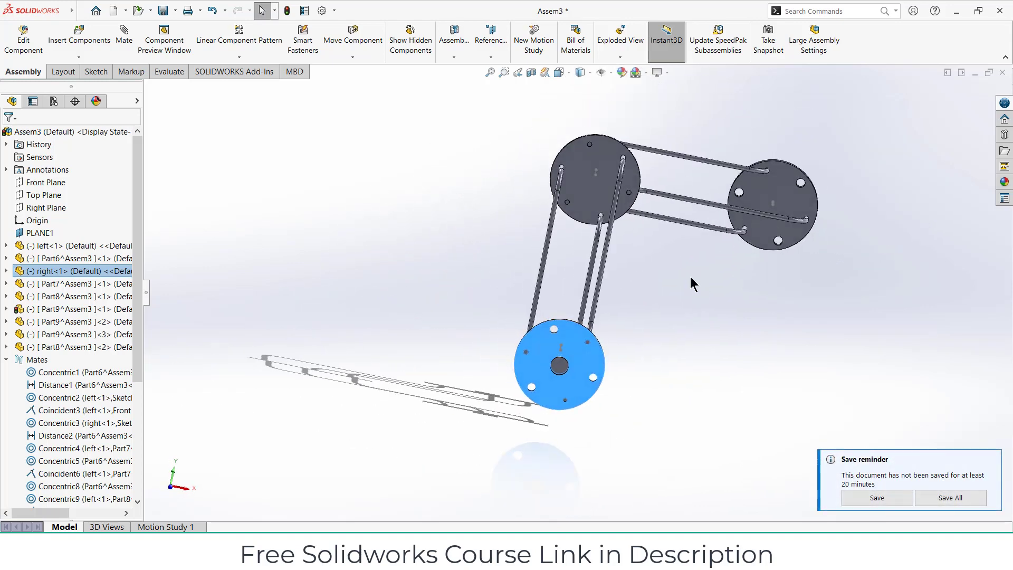
left_click(568, 74)
left_click(385, 254)
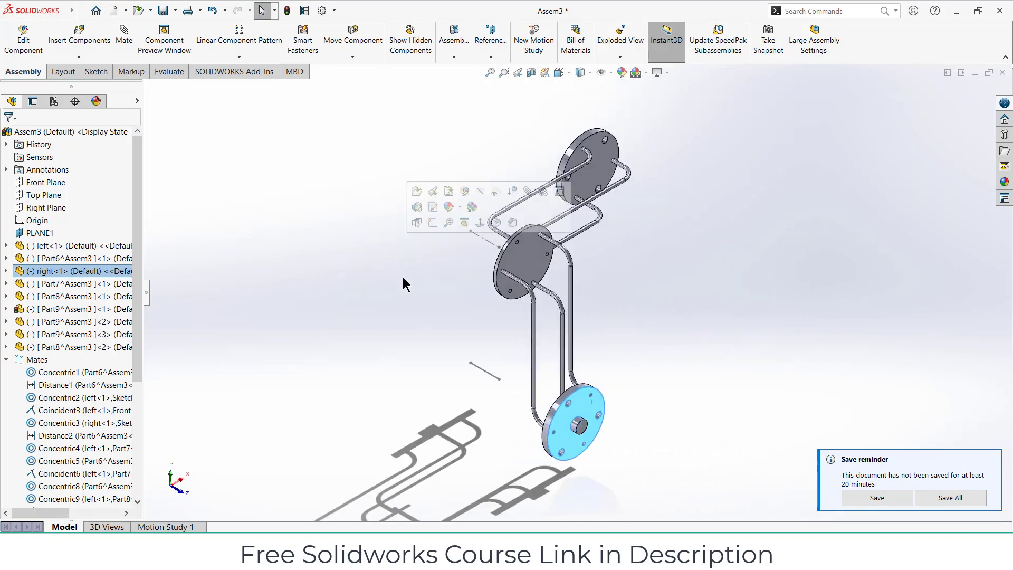
Step: In Motion Study 1, add a constant-speed 20 rotary motor on the left flange
left_click(180, 527)
left_click(410, 515)
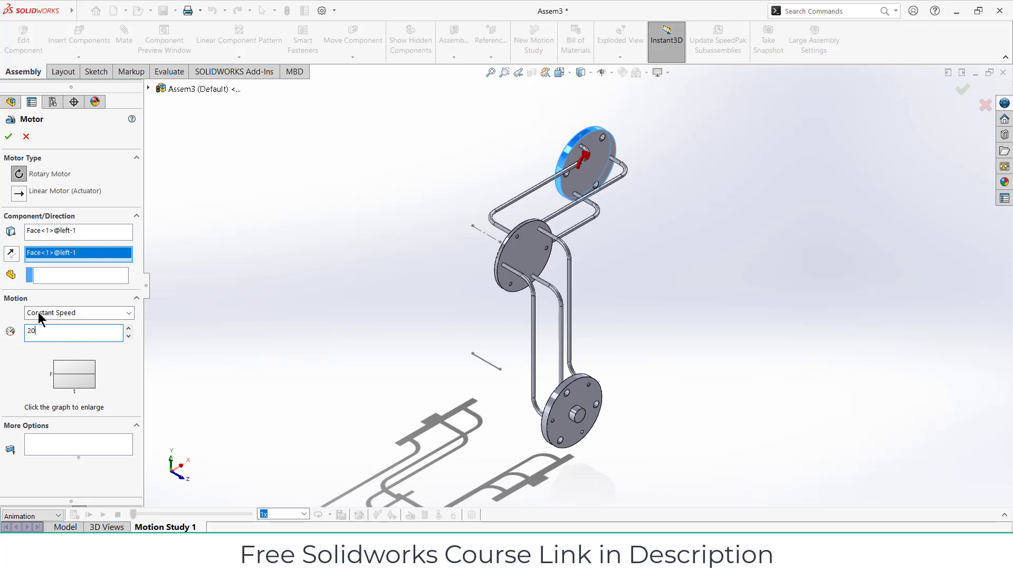
left_click(10, 136)
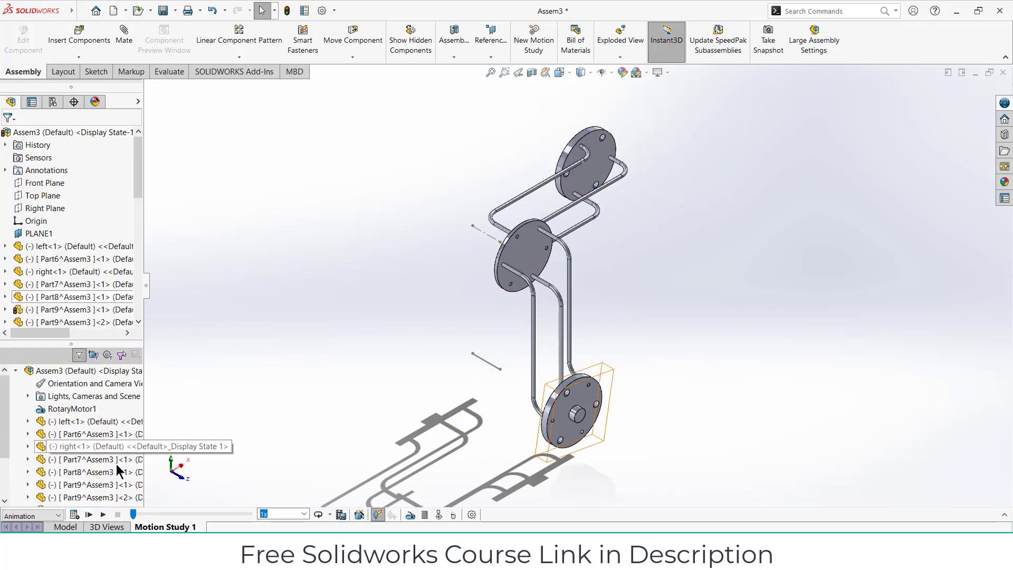
Step: Calculate and stop the motion study, then adjust the Motion Study Properties
left_click(74, 515)
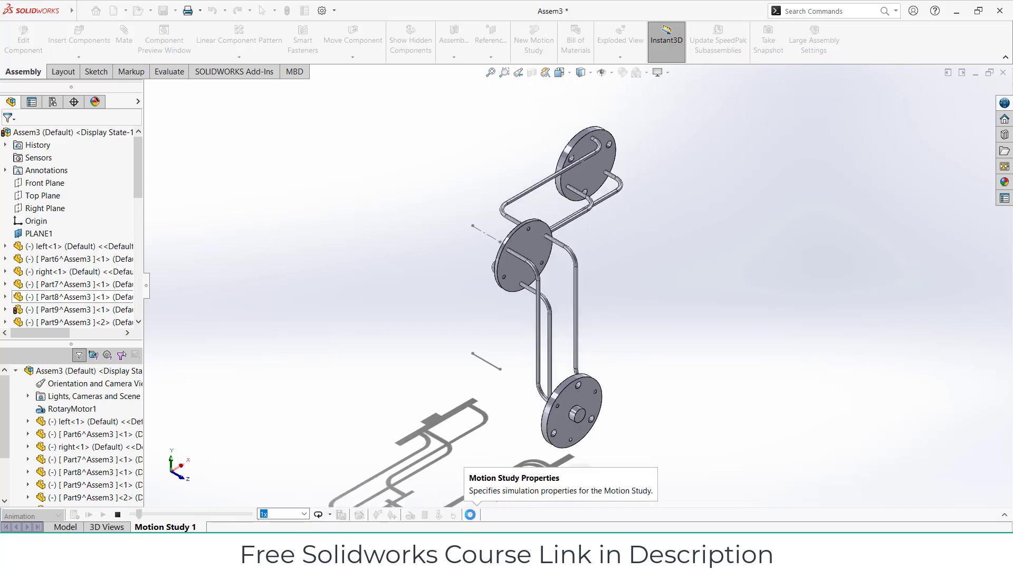
left_click(117, 515)
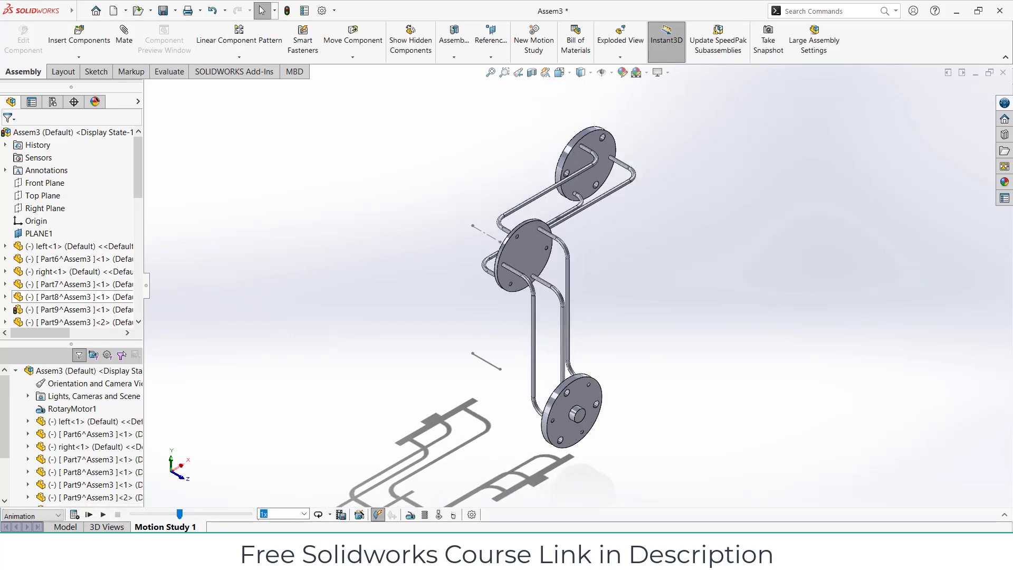
left_click(472, 515)
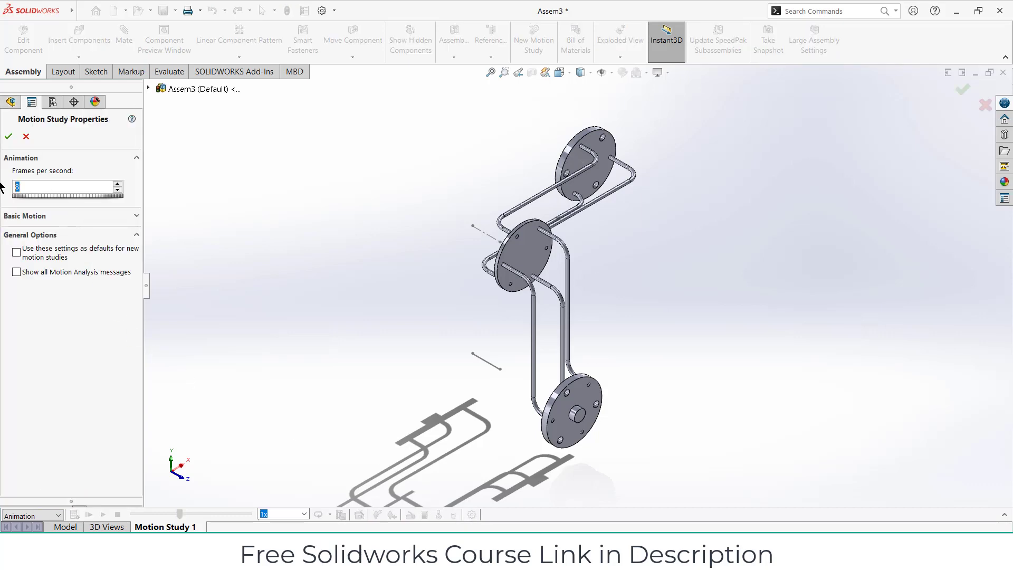
left_click(9, 138)
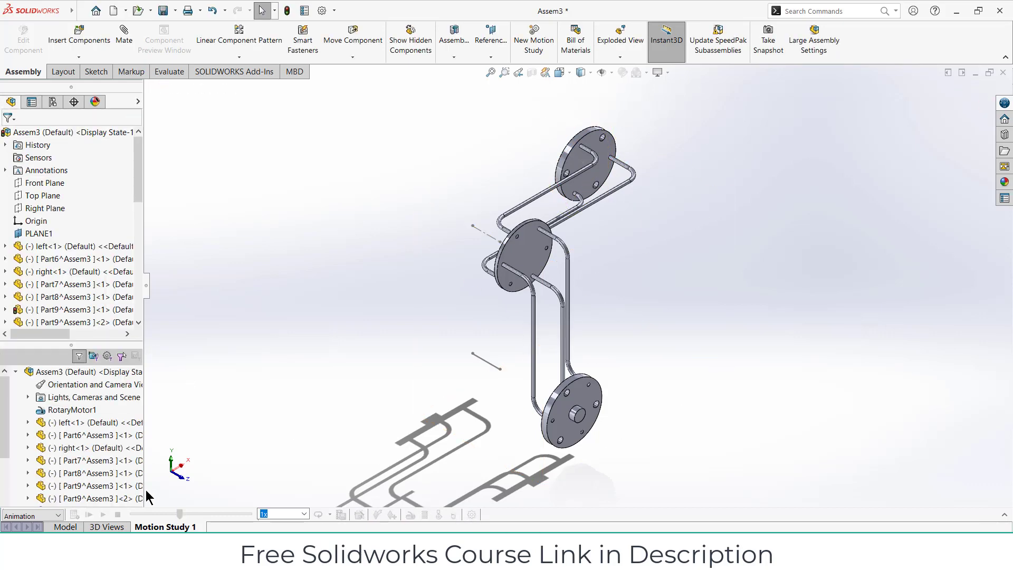
Step: Play the Motion Study 1 animation to watch the motor-driven linkage rotate
left_click(74, 515)
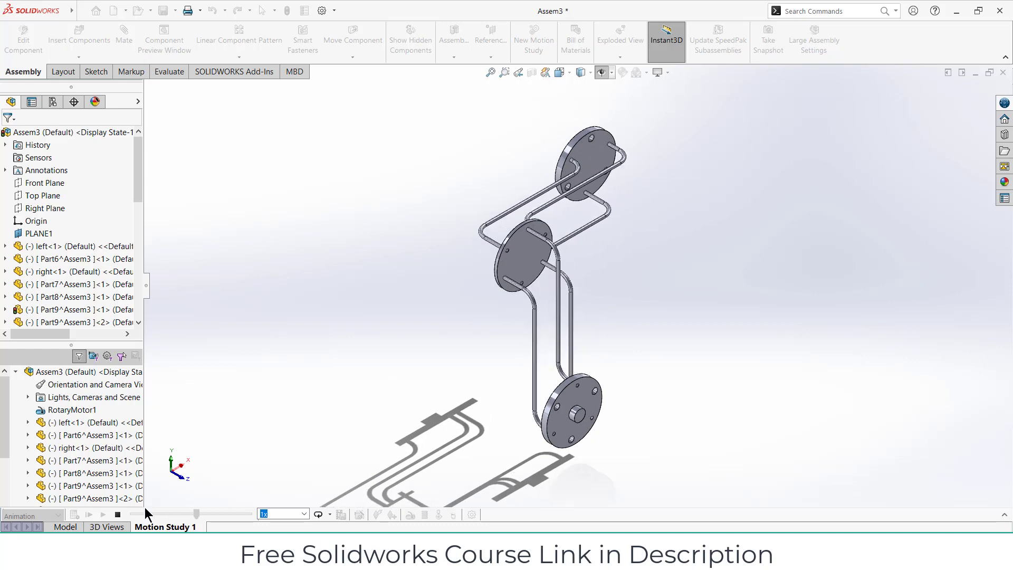
Step: Stop the animation and give the whole left end flange part a red appearance
left_click(117, 515)
right_click(584, 154)
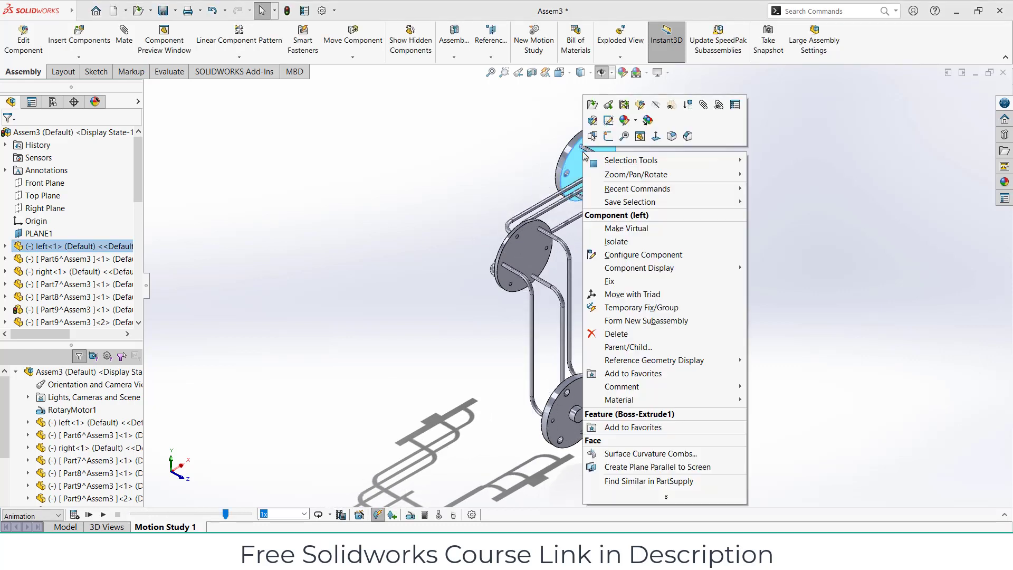
left_click(635, 121)
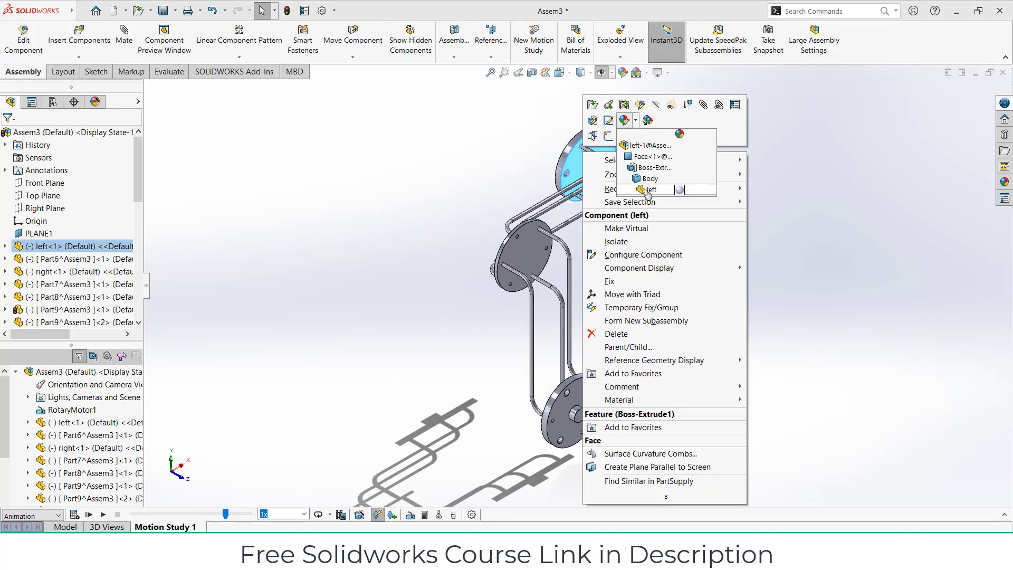
left_click(649, 190)
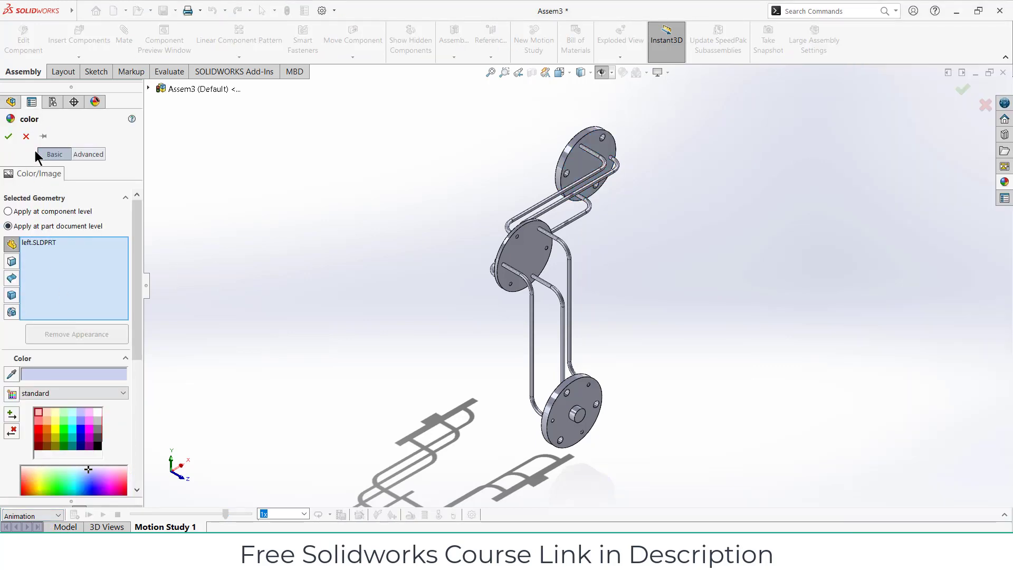
left_click(26, 136)
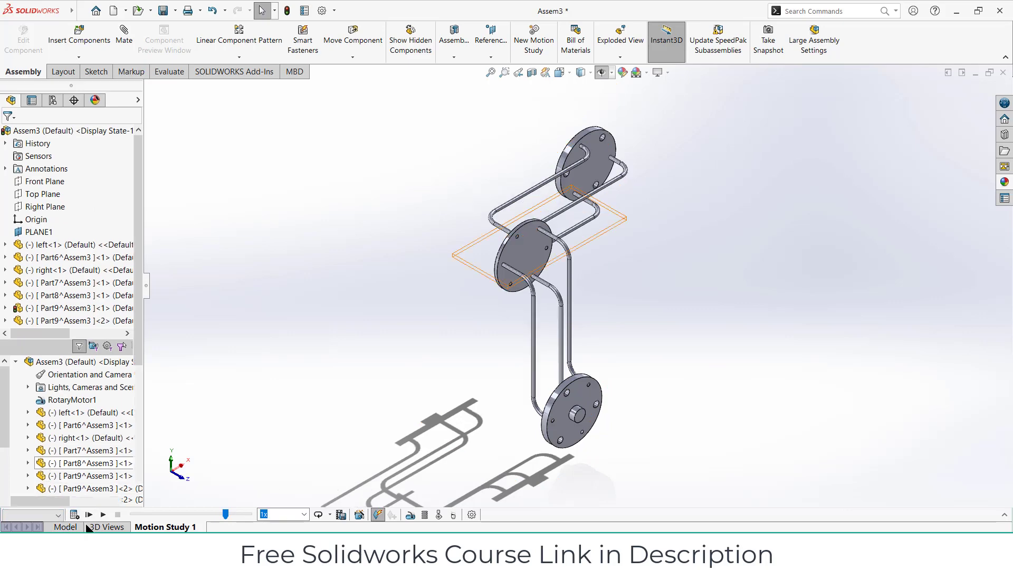
left_click_drag(590, 158, 574, 169)
right_click(603, 168)
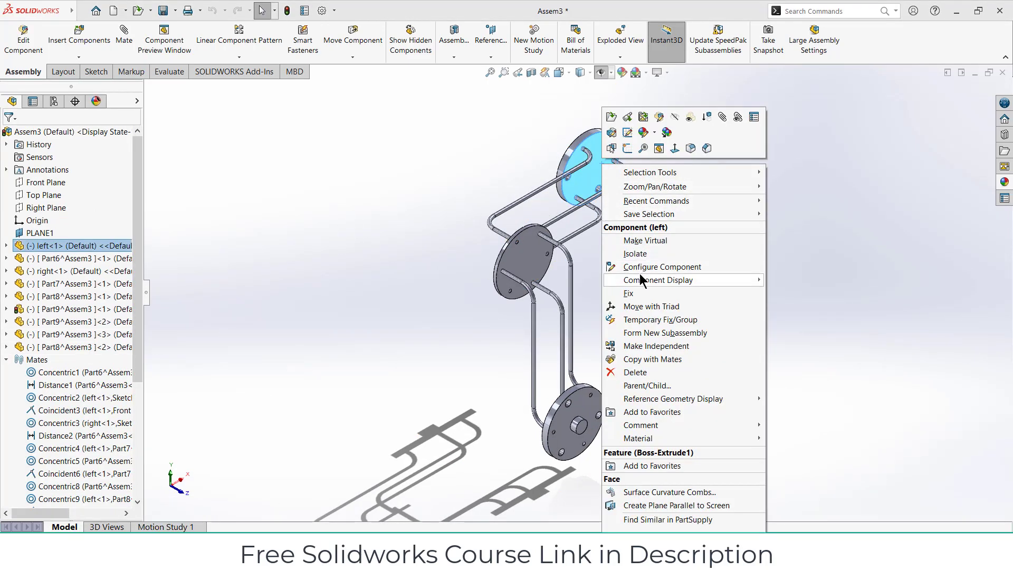
left_click(655, 136)
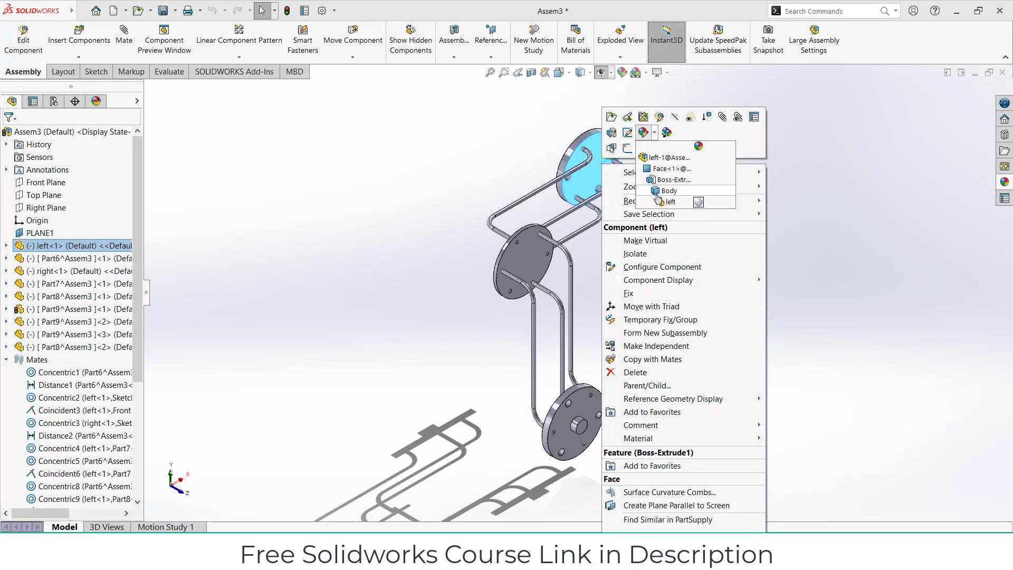
left_click(662, 204)
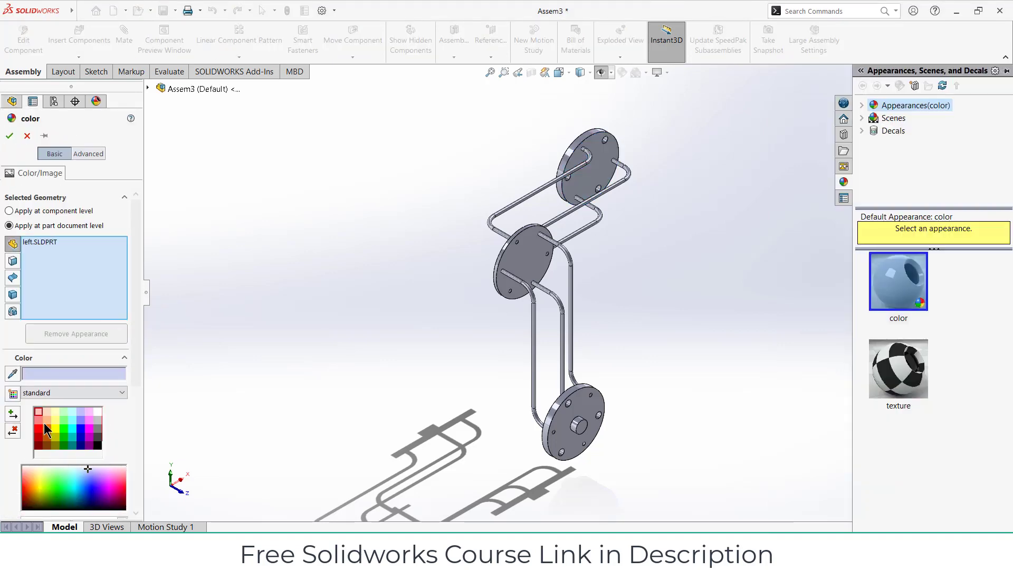
left_click(39, 421)
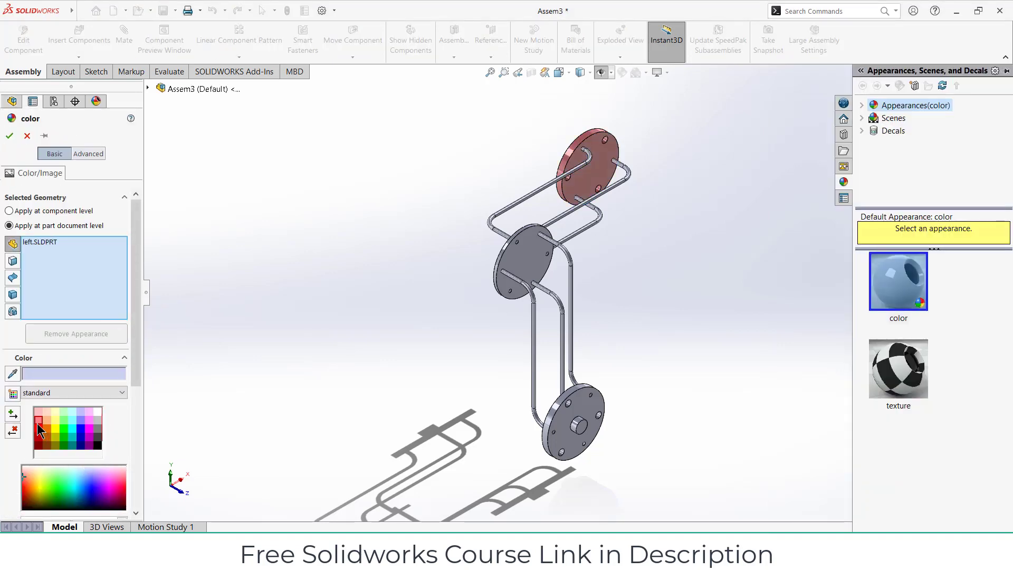
left_click(10, 136)
Step: Colour the right end flange blue, then recalculate Motion Study 1
left_click(580, 408)
right_click(581, 408)
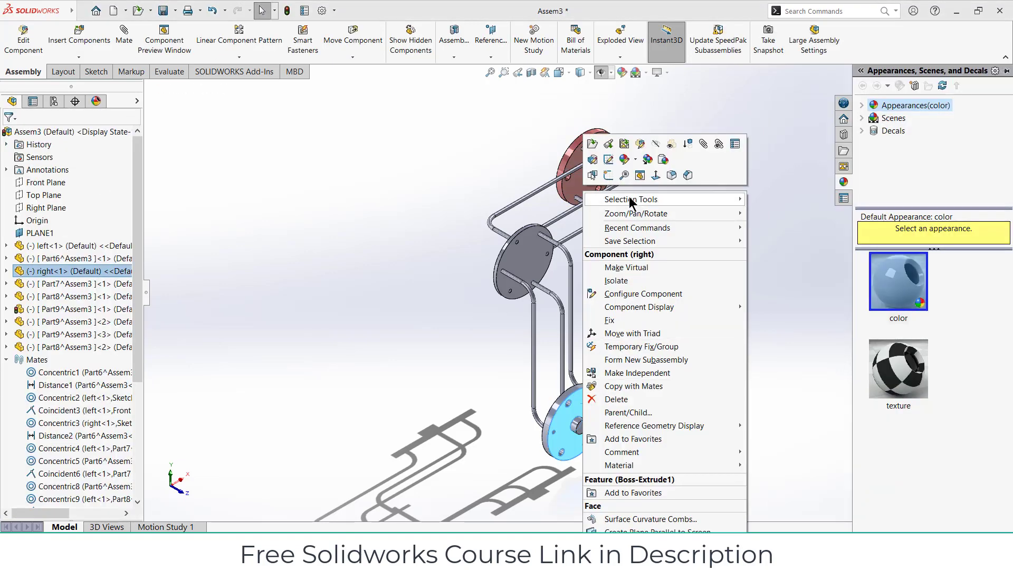
left_click(636, 160)
key("Escape")
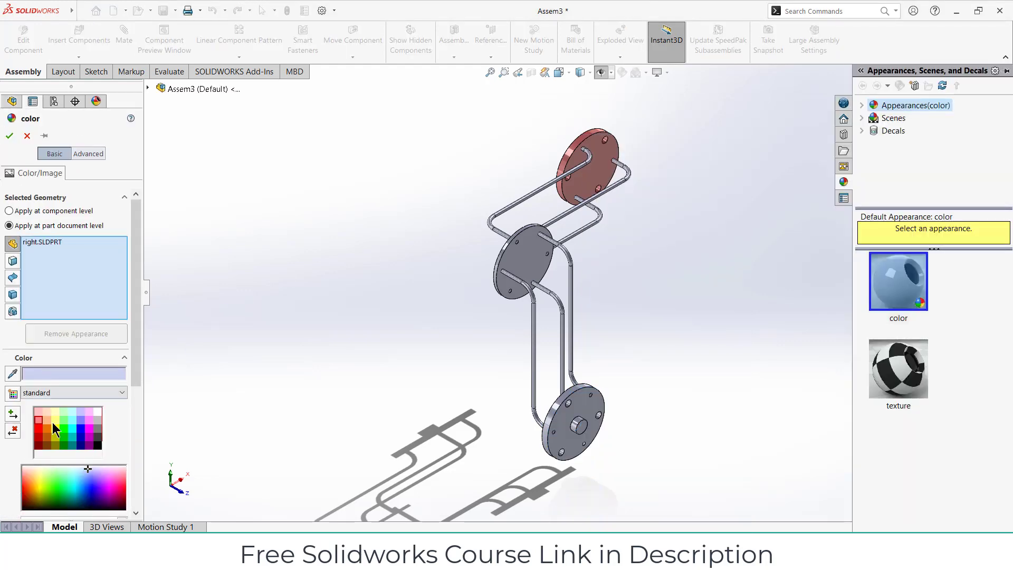
left_click(81, 420)
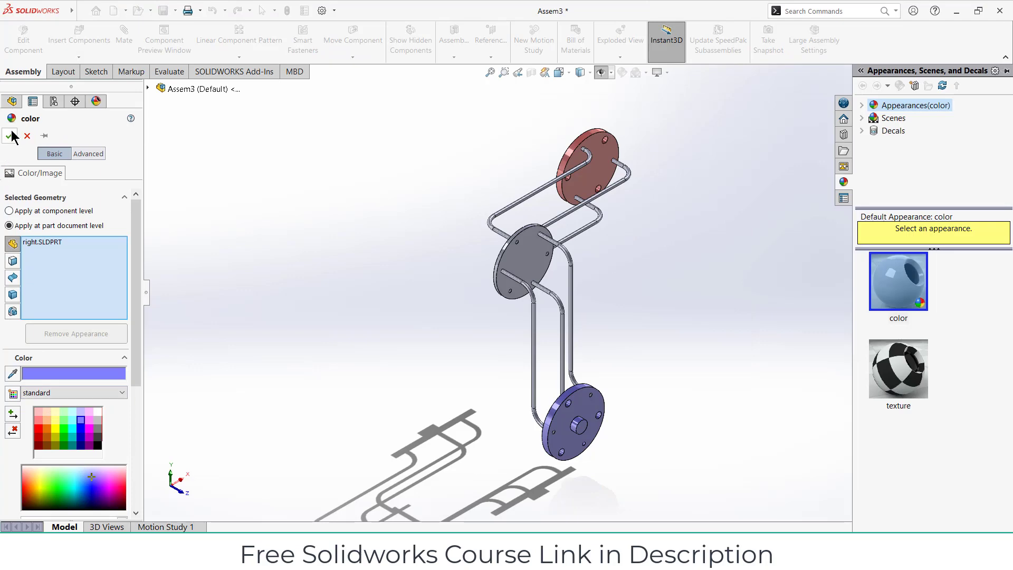
left_click(10, 136)
left_click(165, 527)
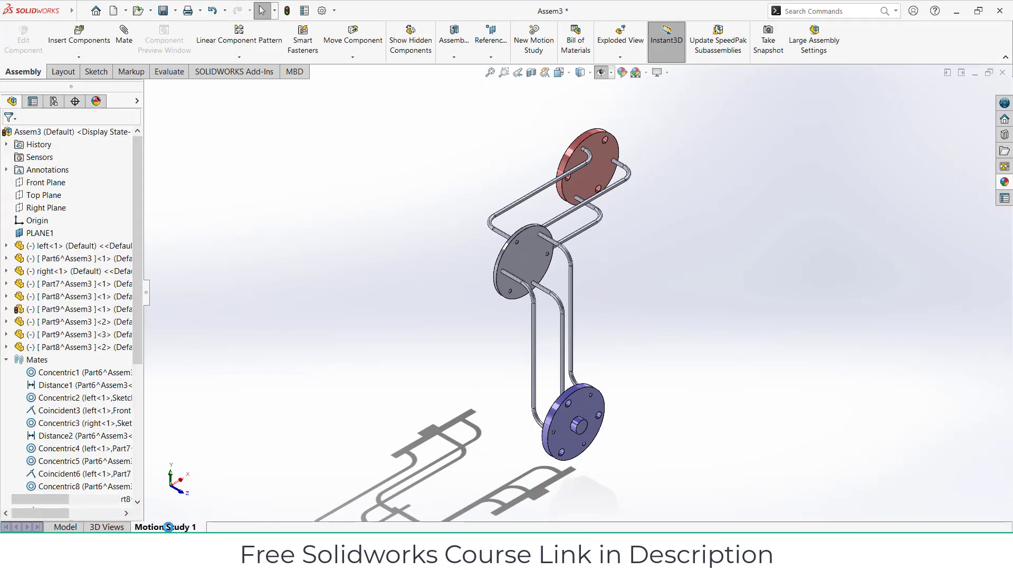
left_click(73, 517)
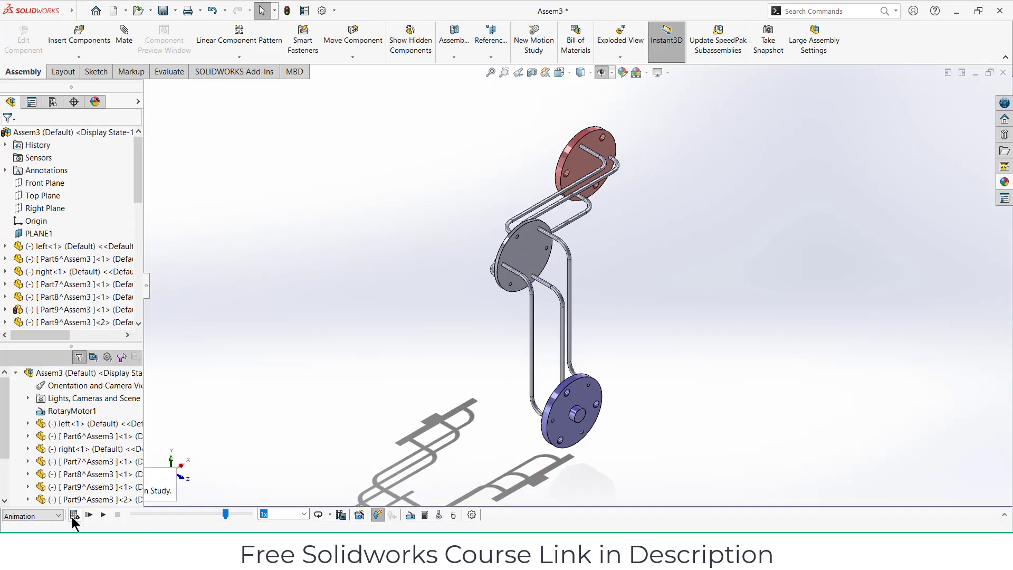